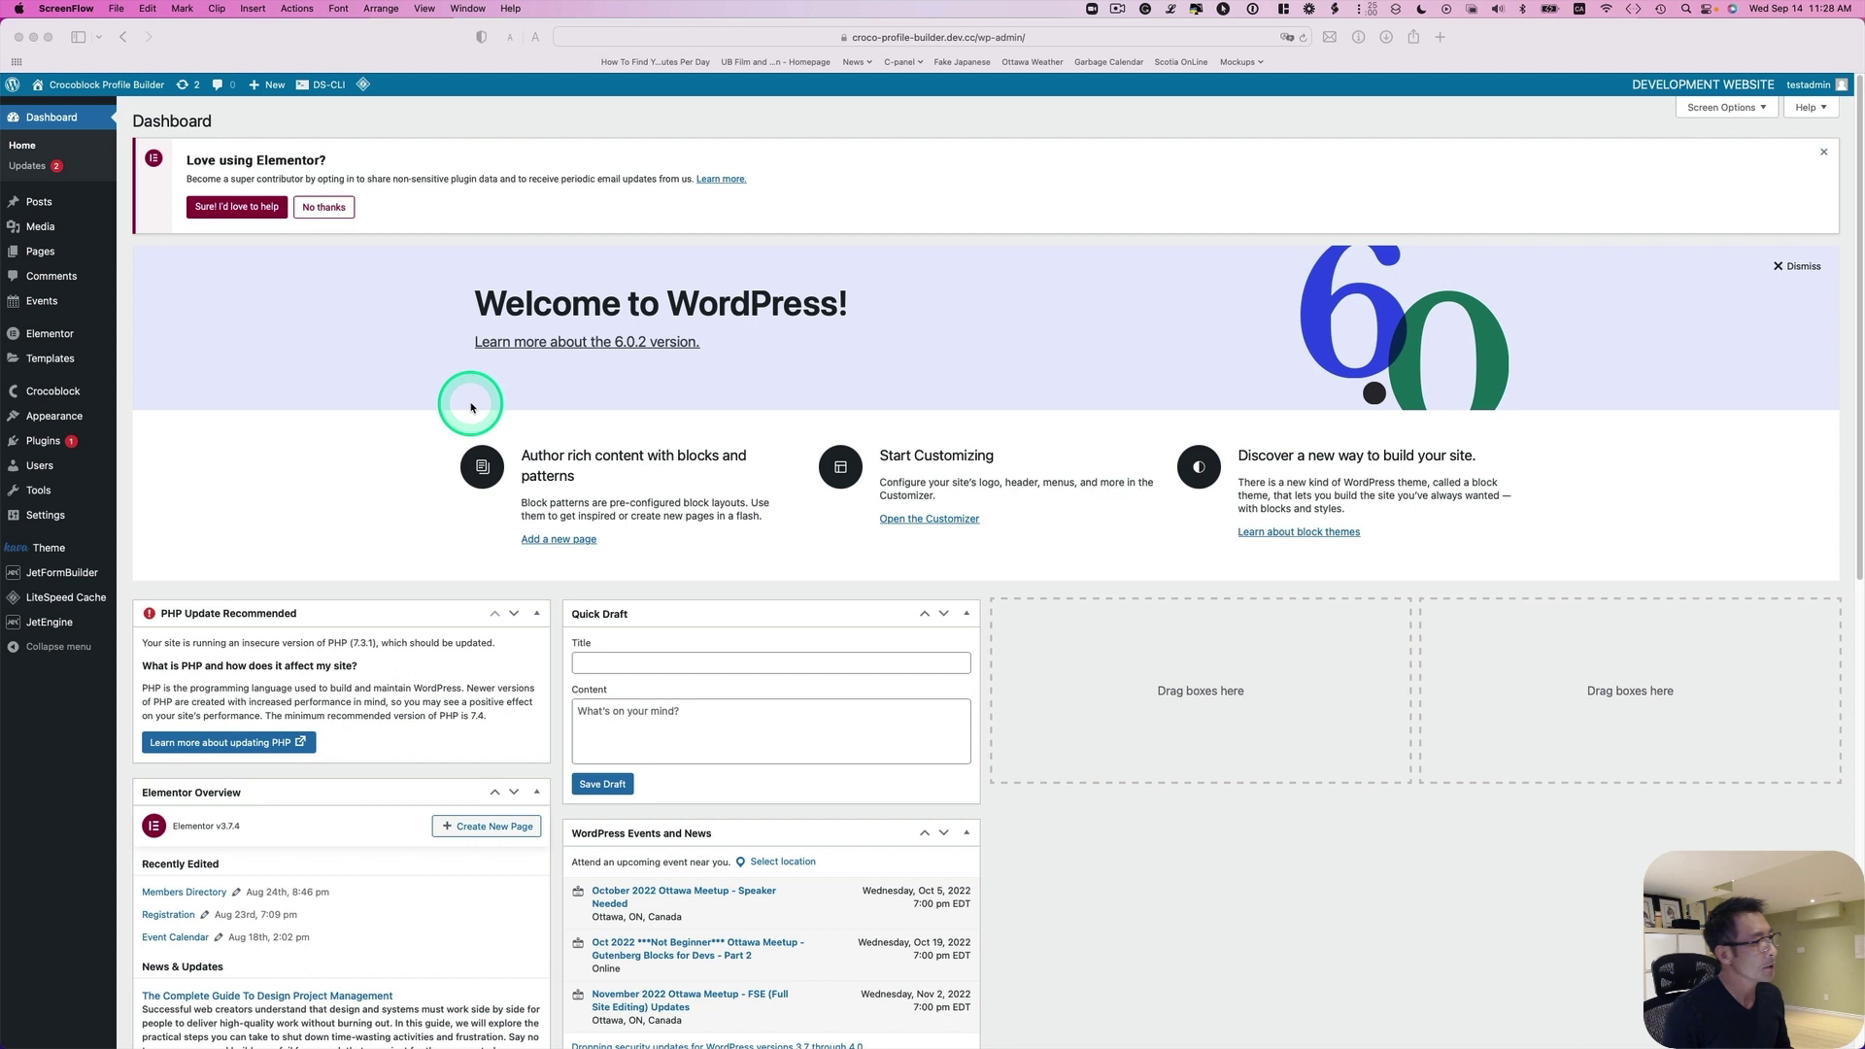
- Open Templates > Saved Templates in WordPress admin
click(56, 347)
mouse_move(50, 357)
click(150, 362)
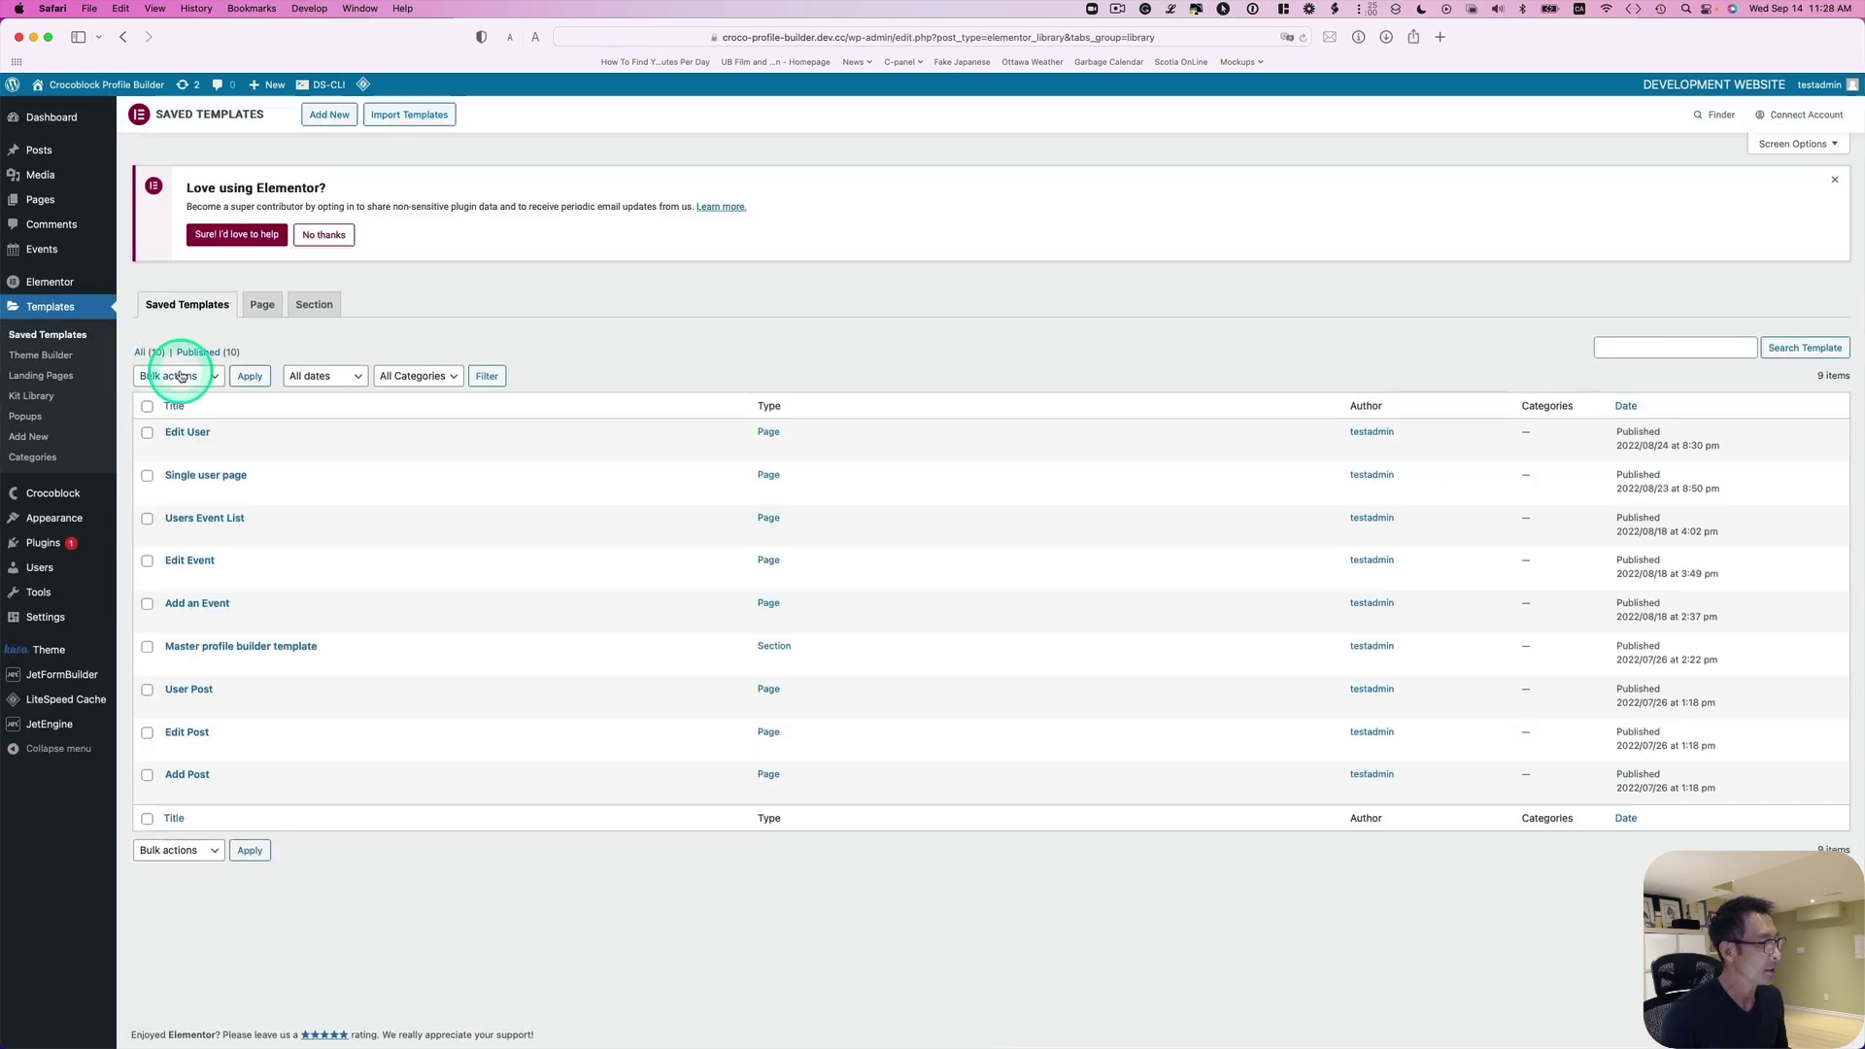
mouse_move(200, 429)
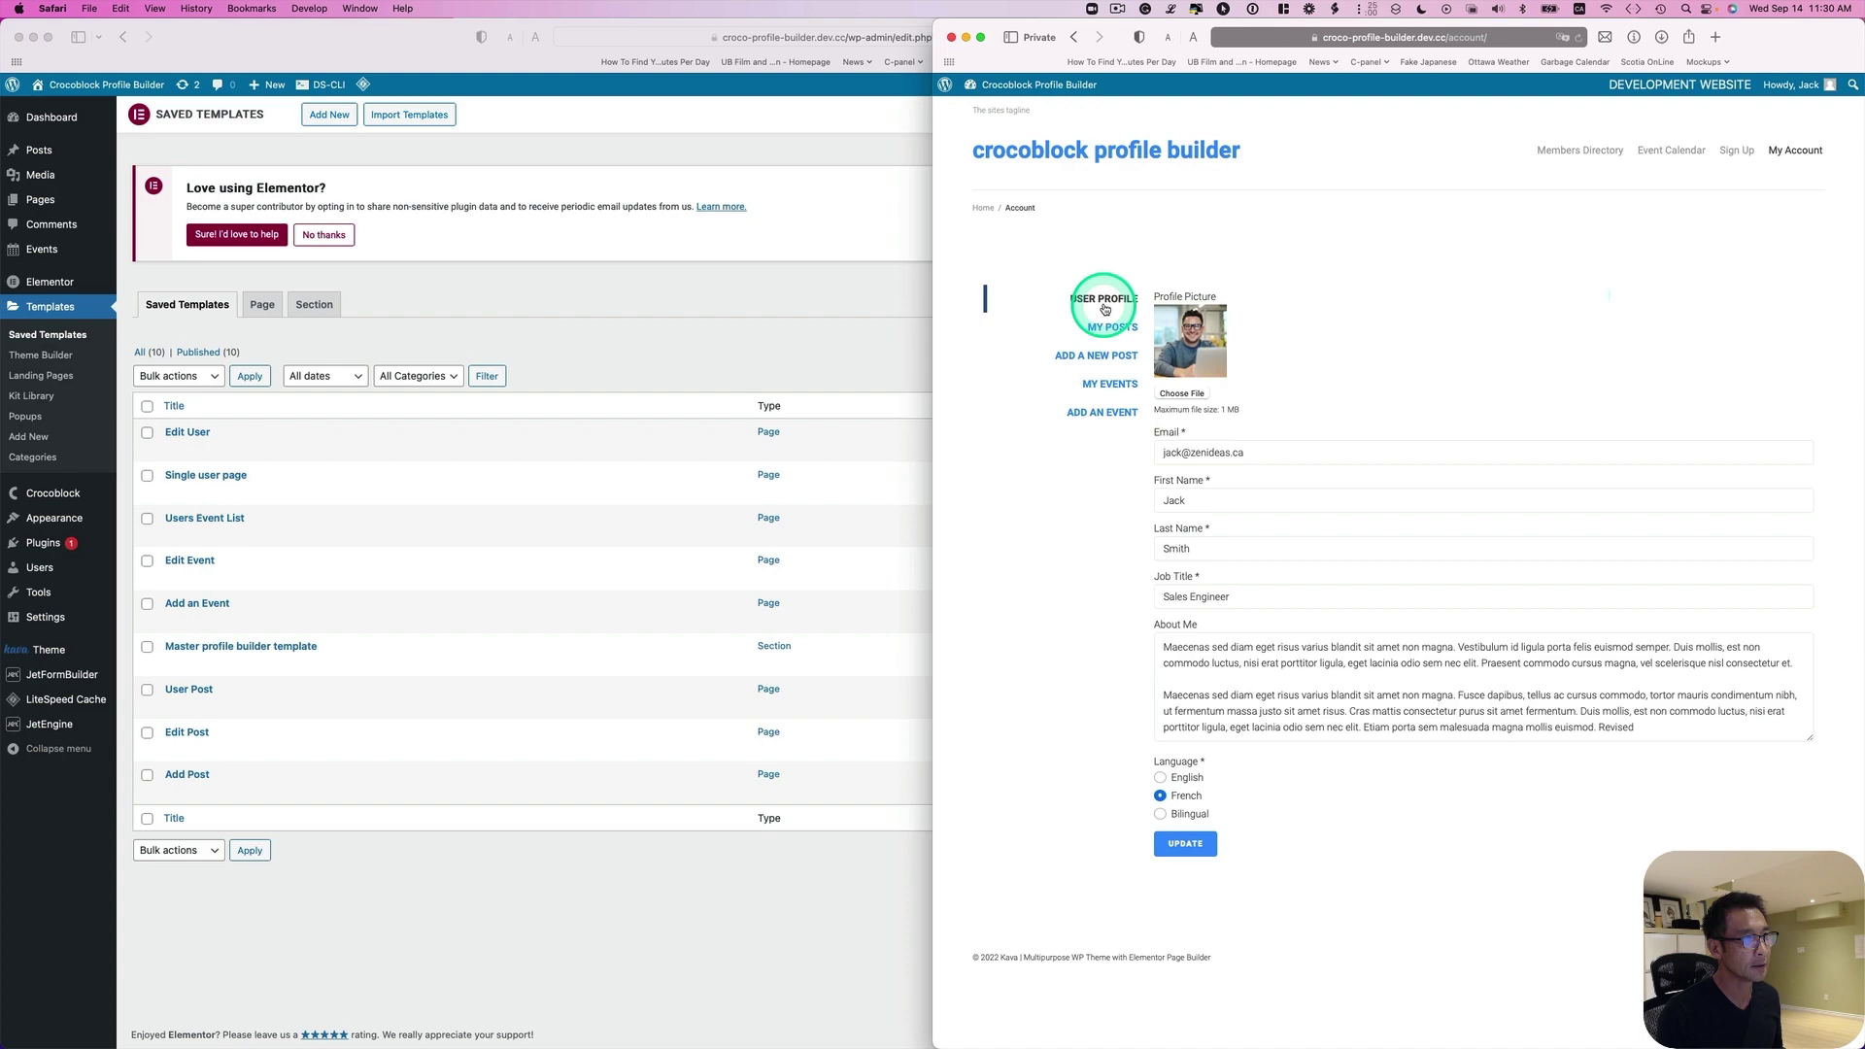
- Preview the front-end account menu by switching to My Posts and back to User Profile
click(1114, 331)
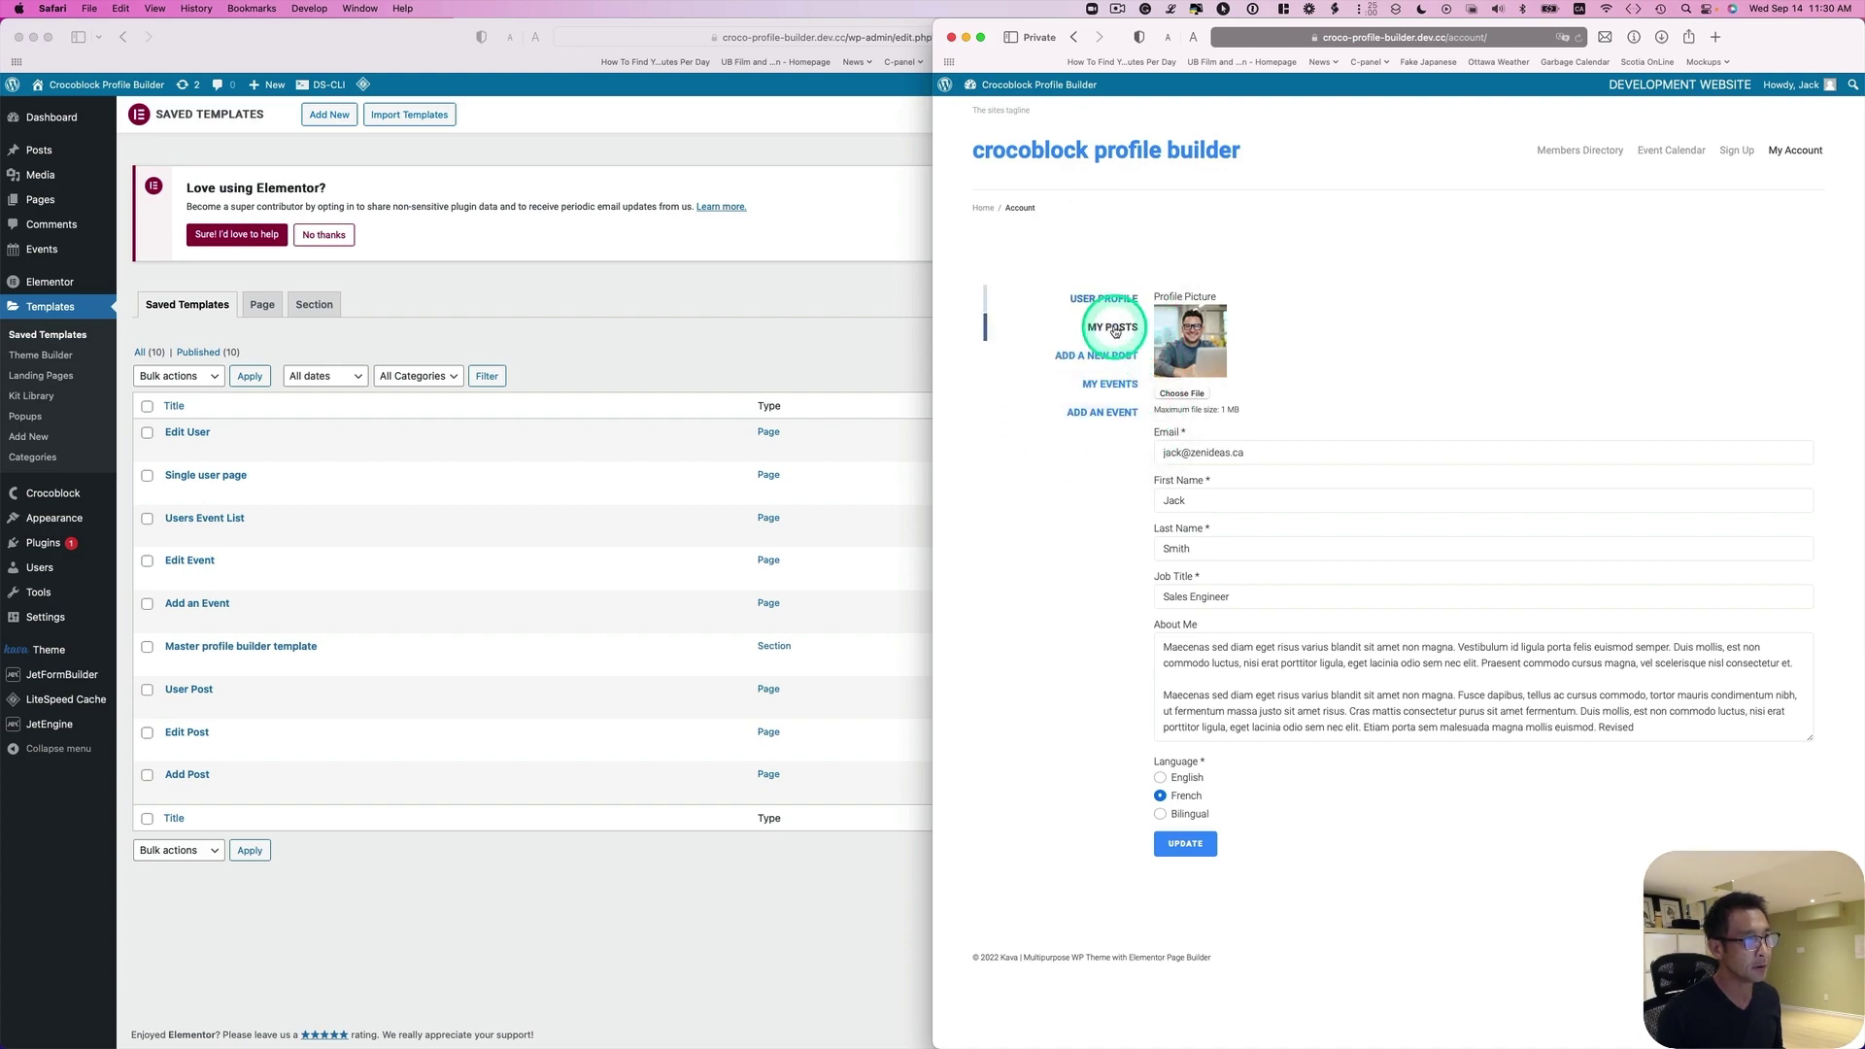
click(1114, 315)
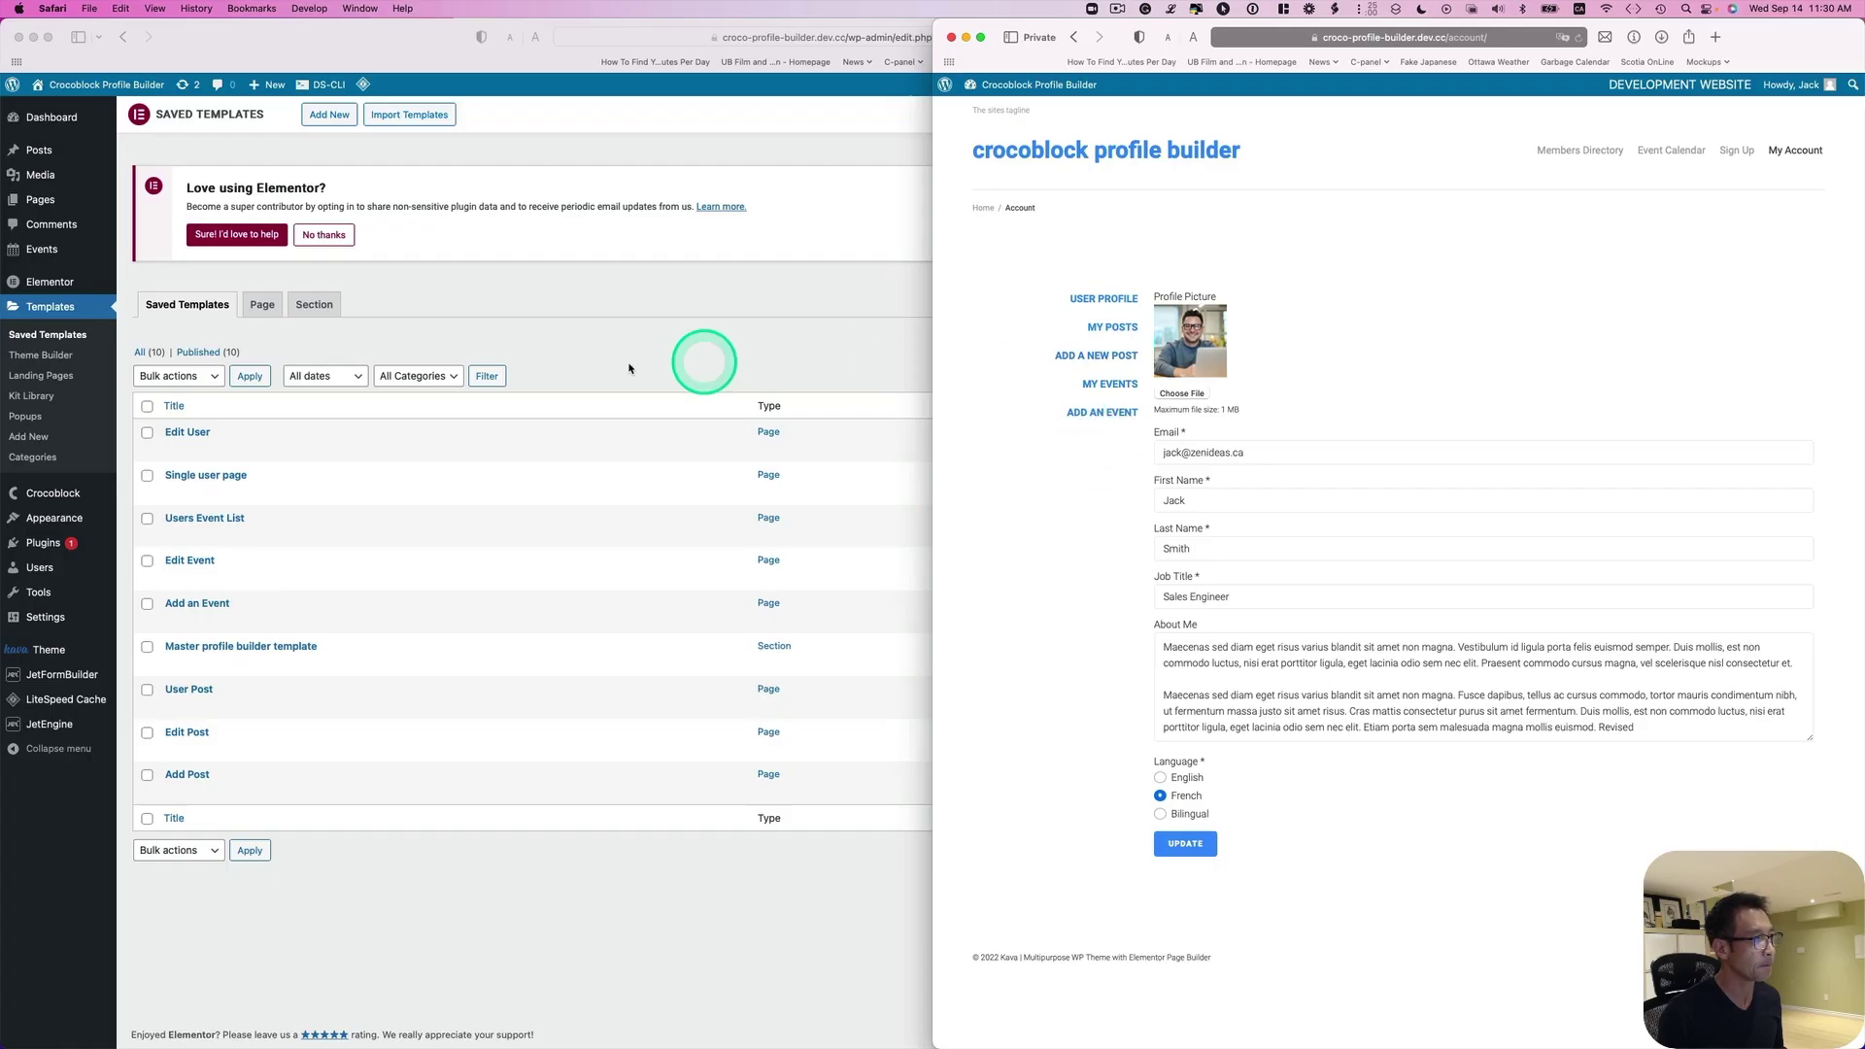
click(612, 363)
mouse_move(283, 450)
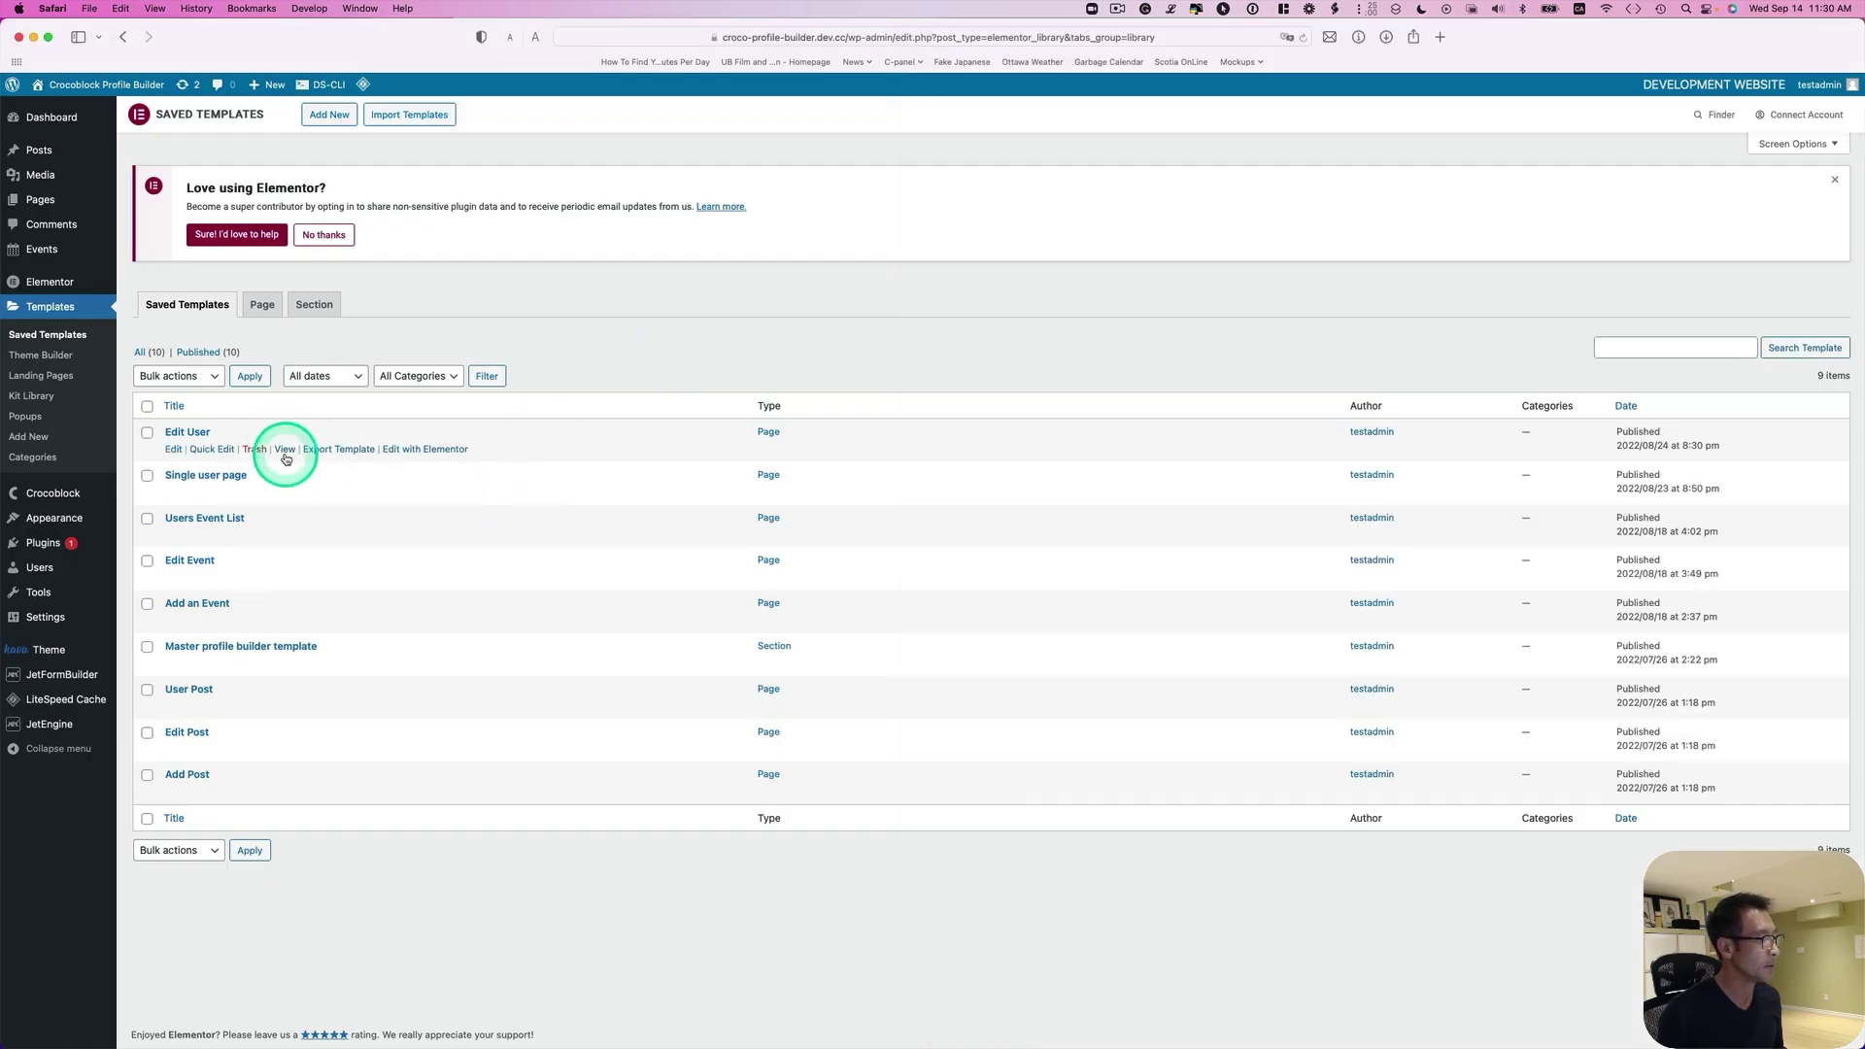
- Open the Edit User template in Elementor and show its Profile Menu widget's Style settings
click(416, 450)
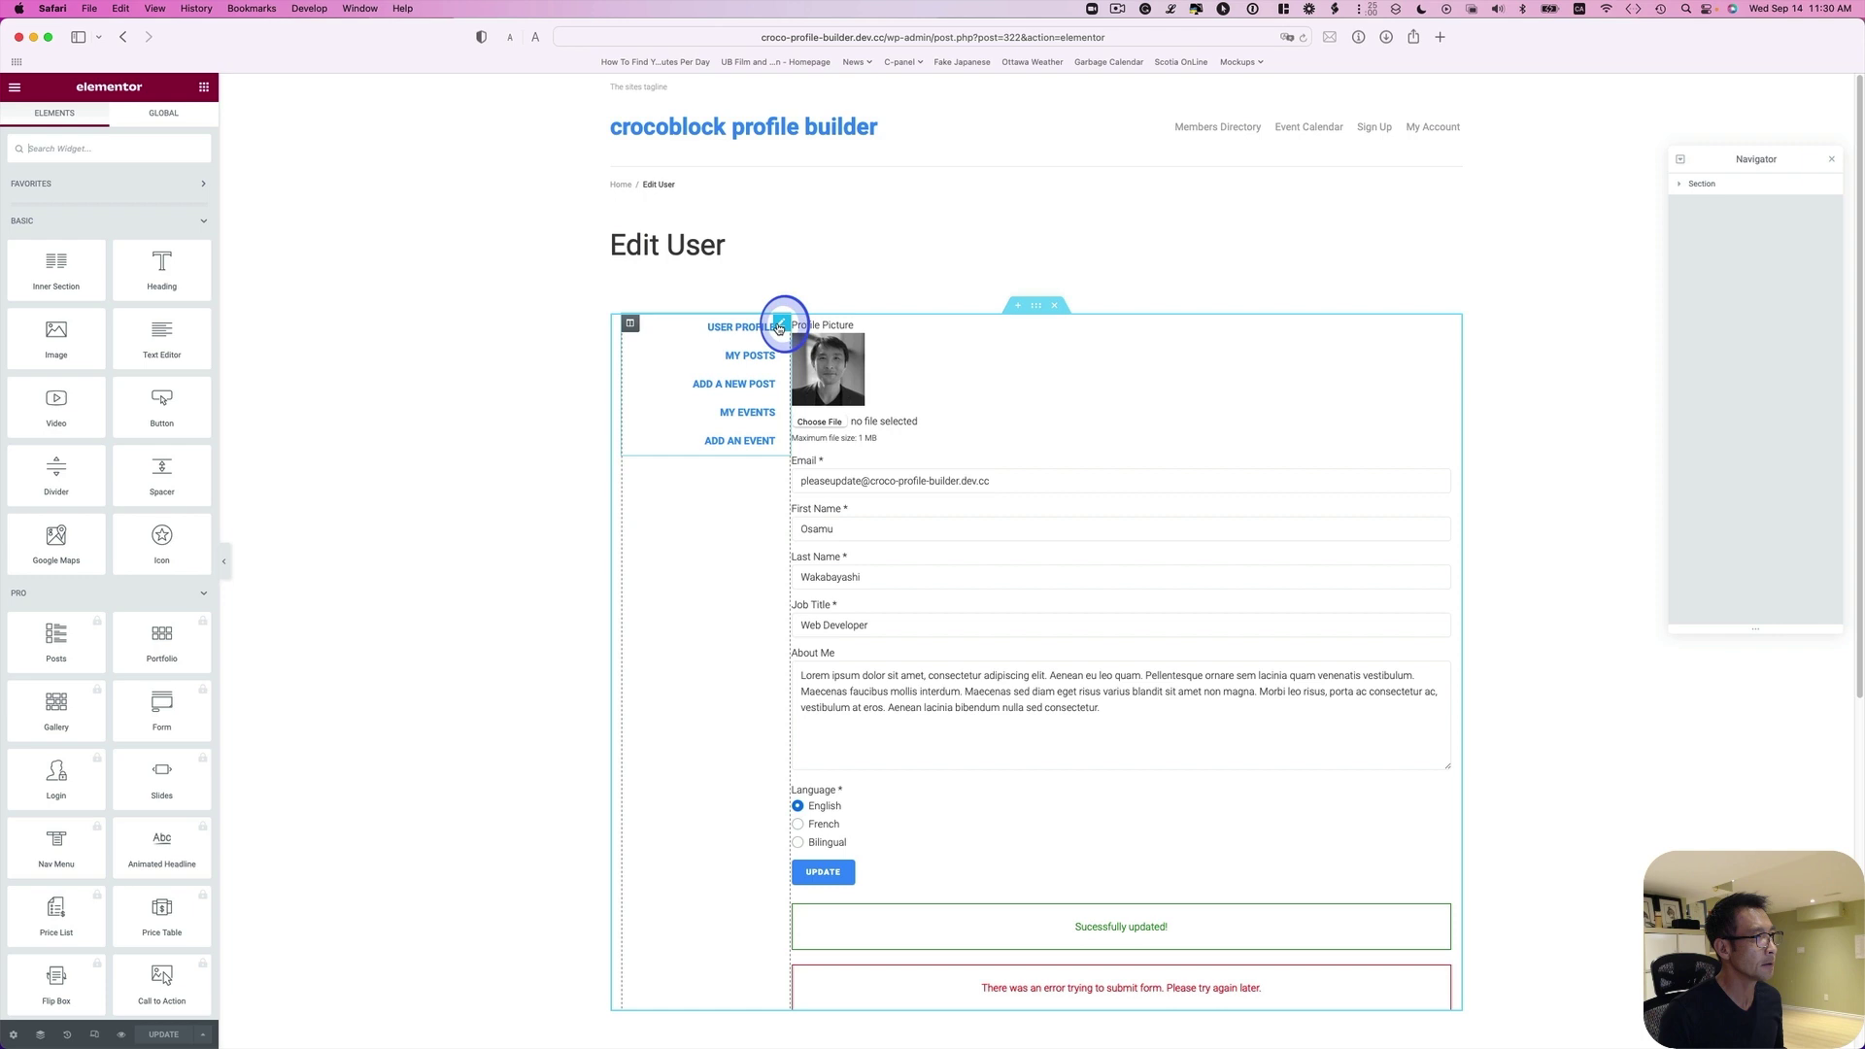
click(780, 329)
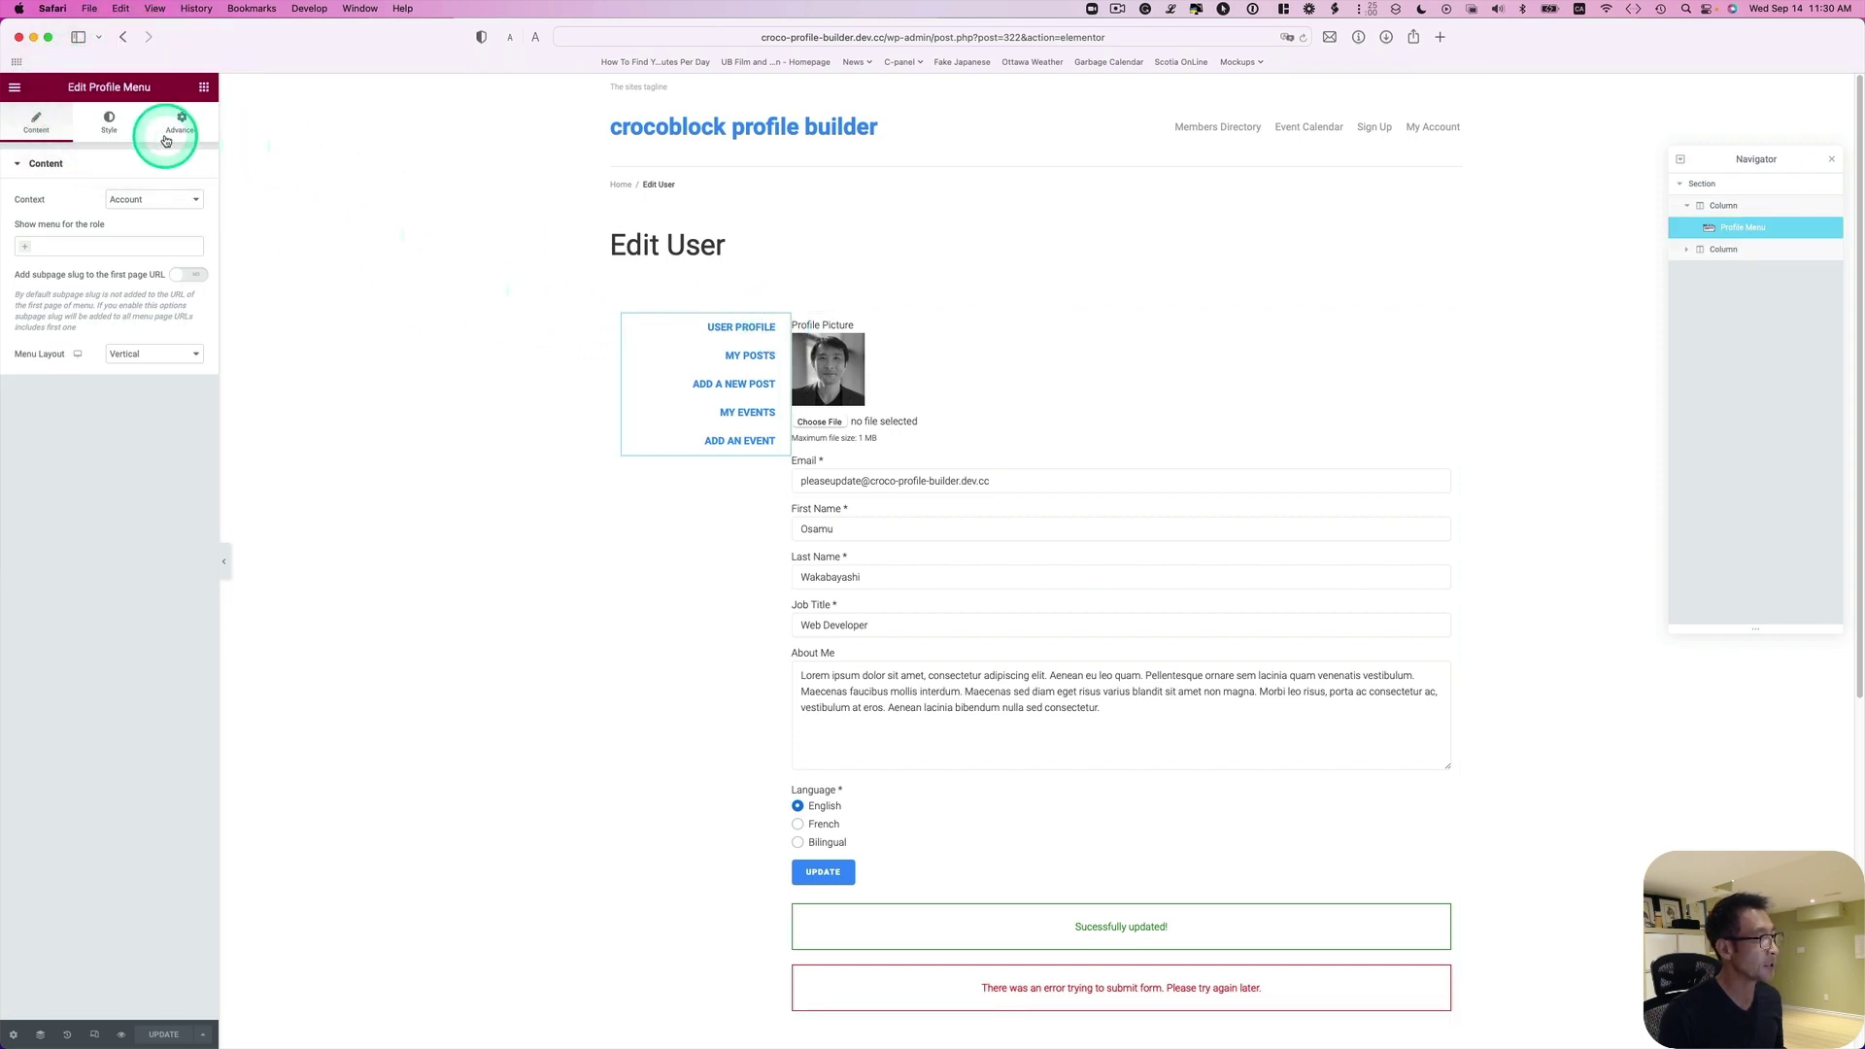
click(111, 126)
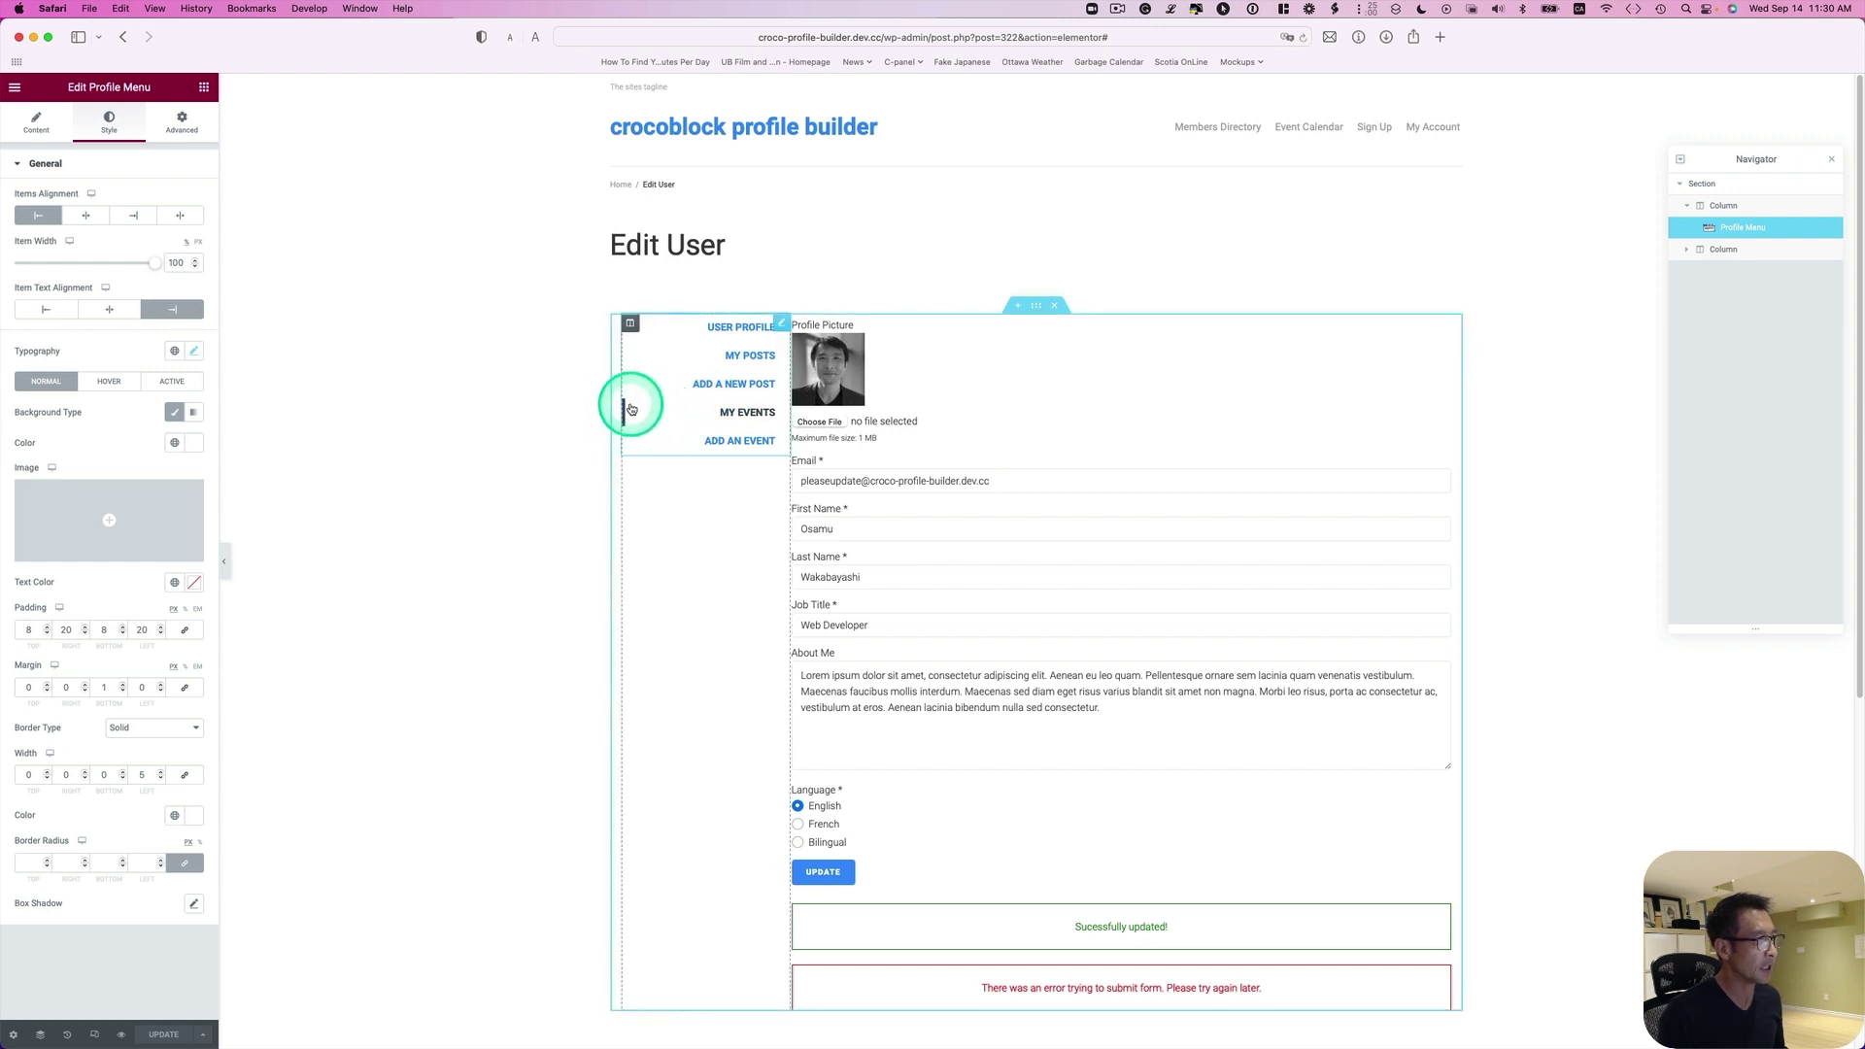
- Set the menu items' Border Type to None and Item Text Alignment to Start
drag(628, 413, 124, 733)
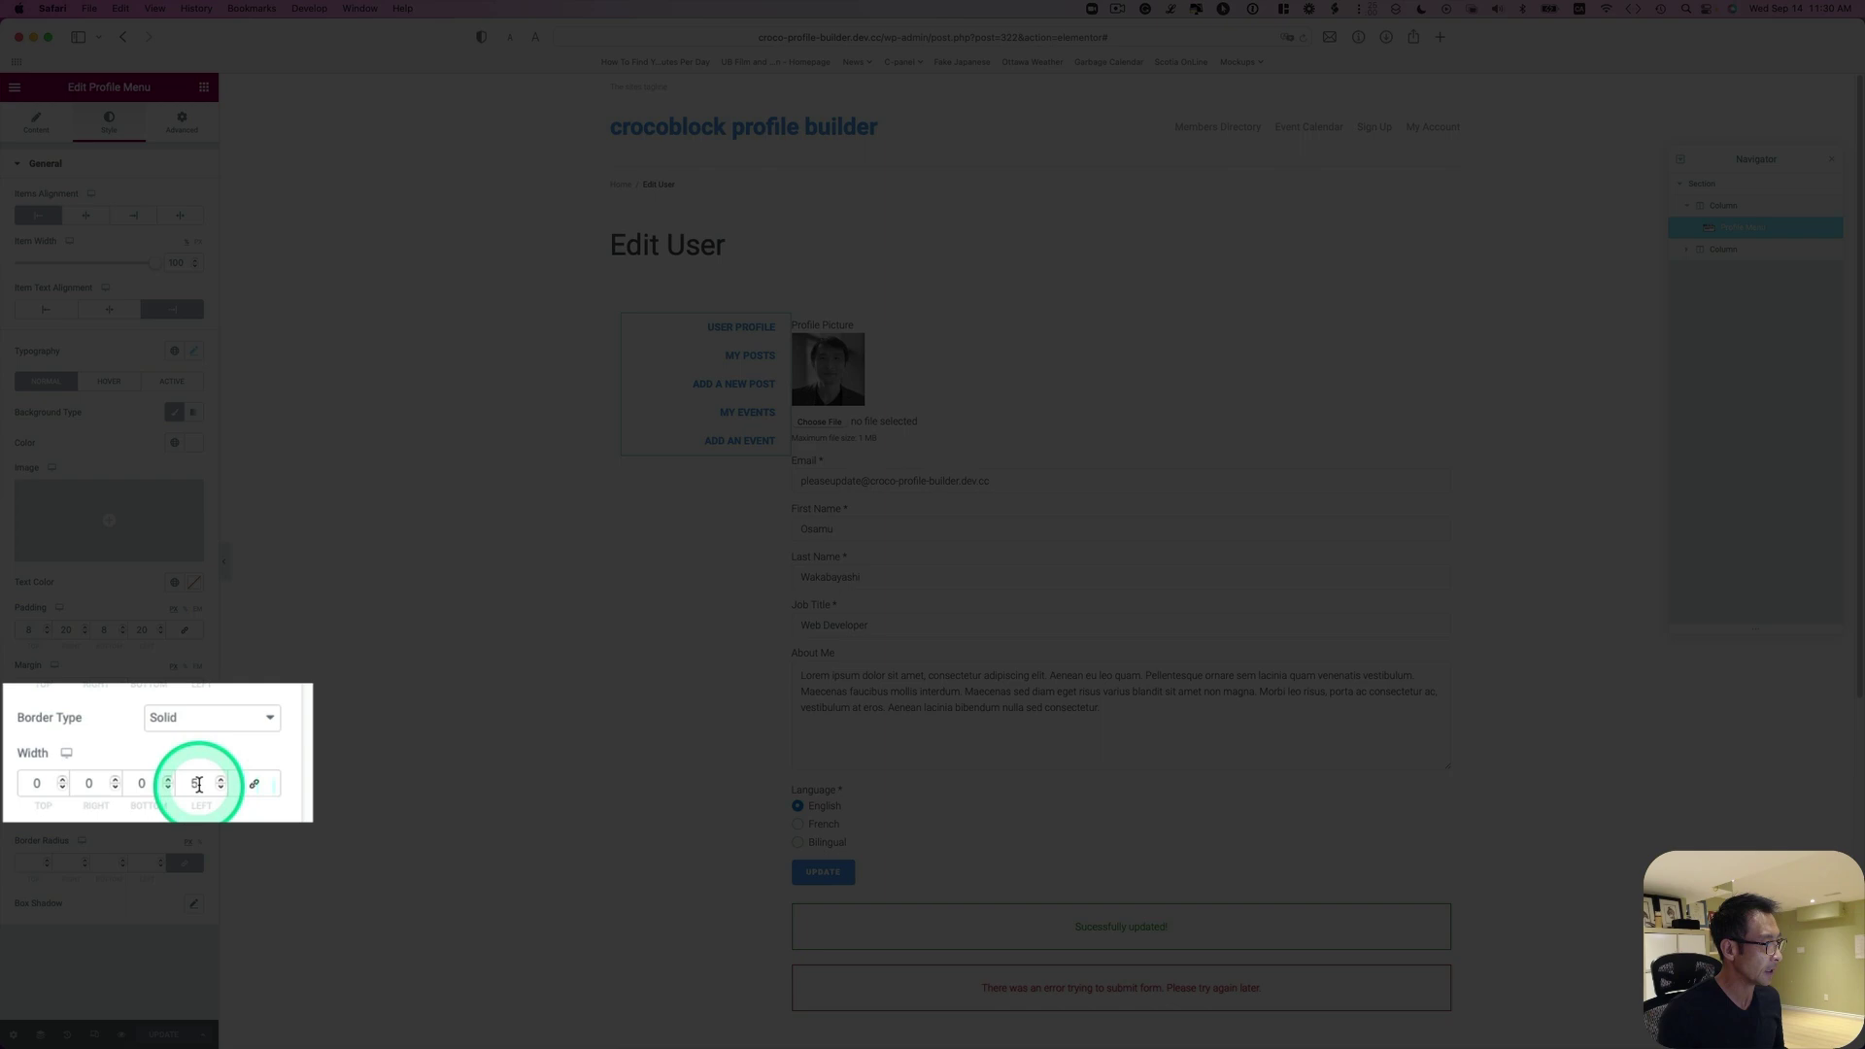
click(225, 717)
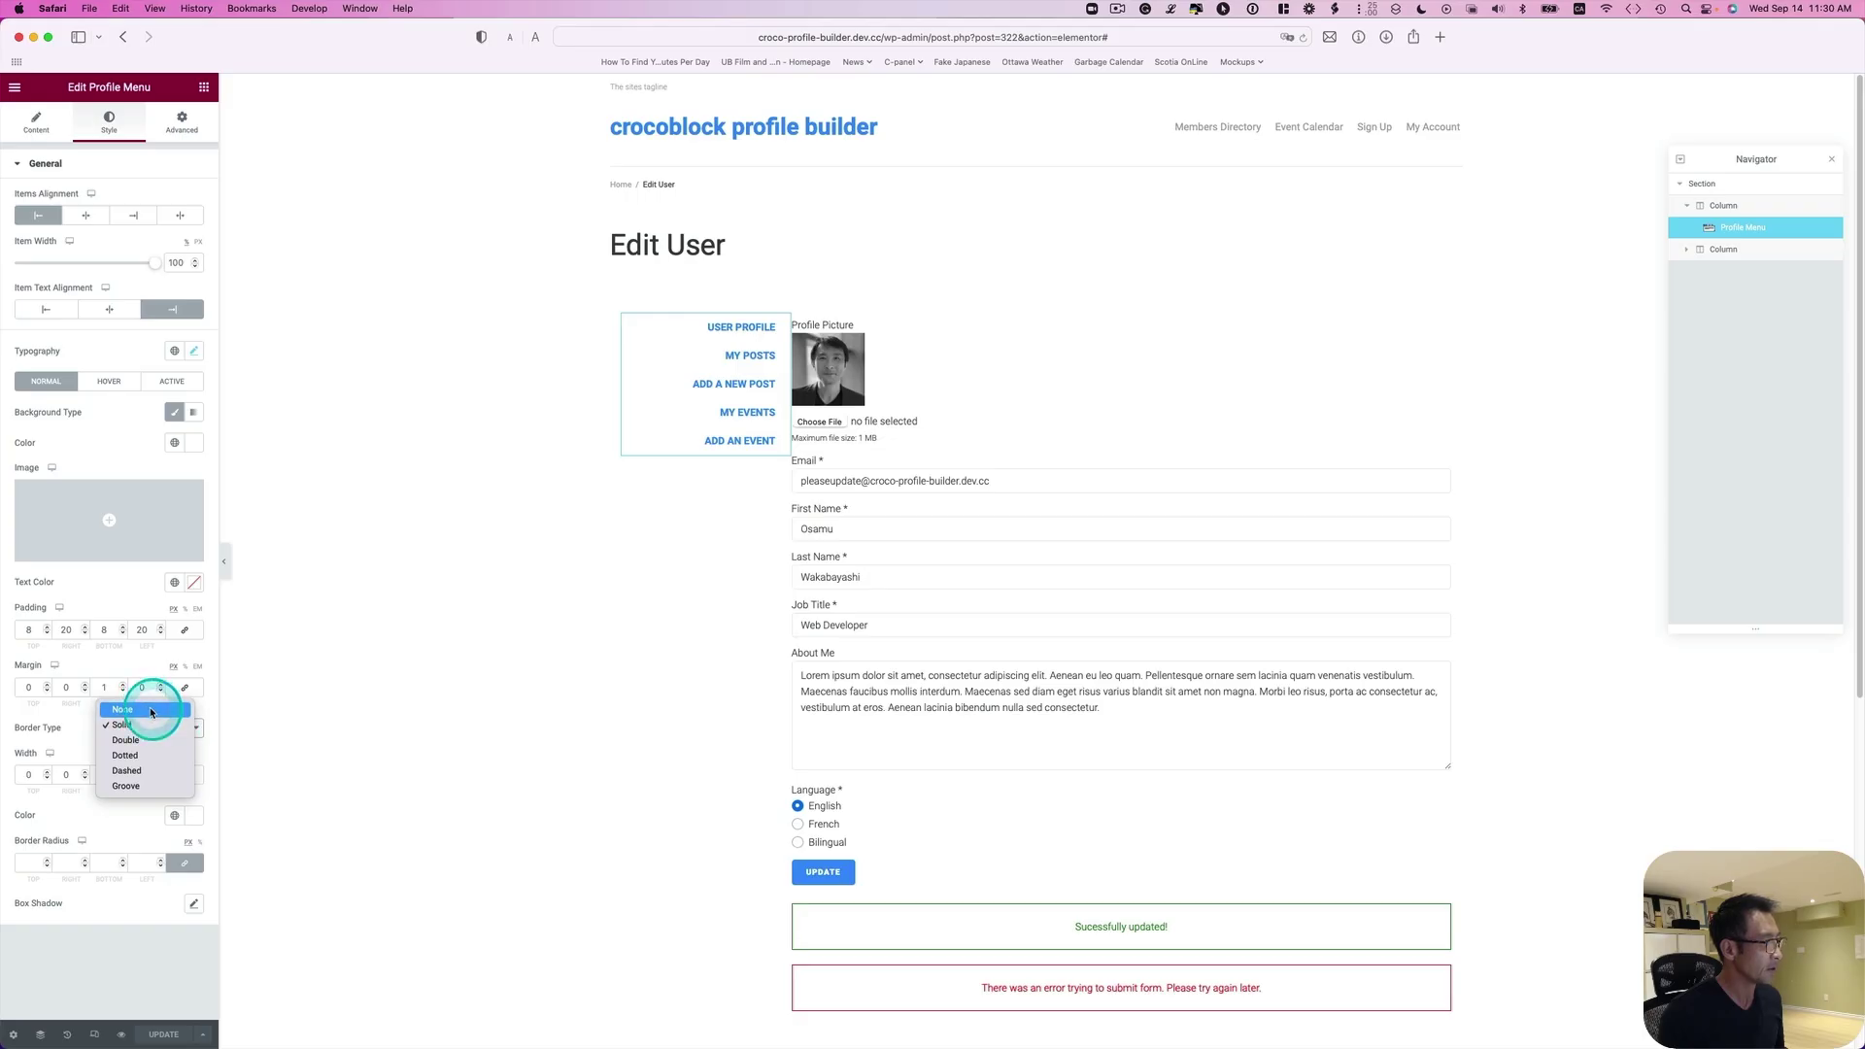
click(150, 710)
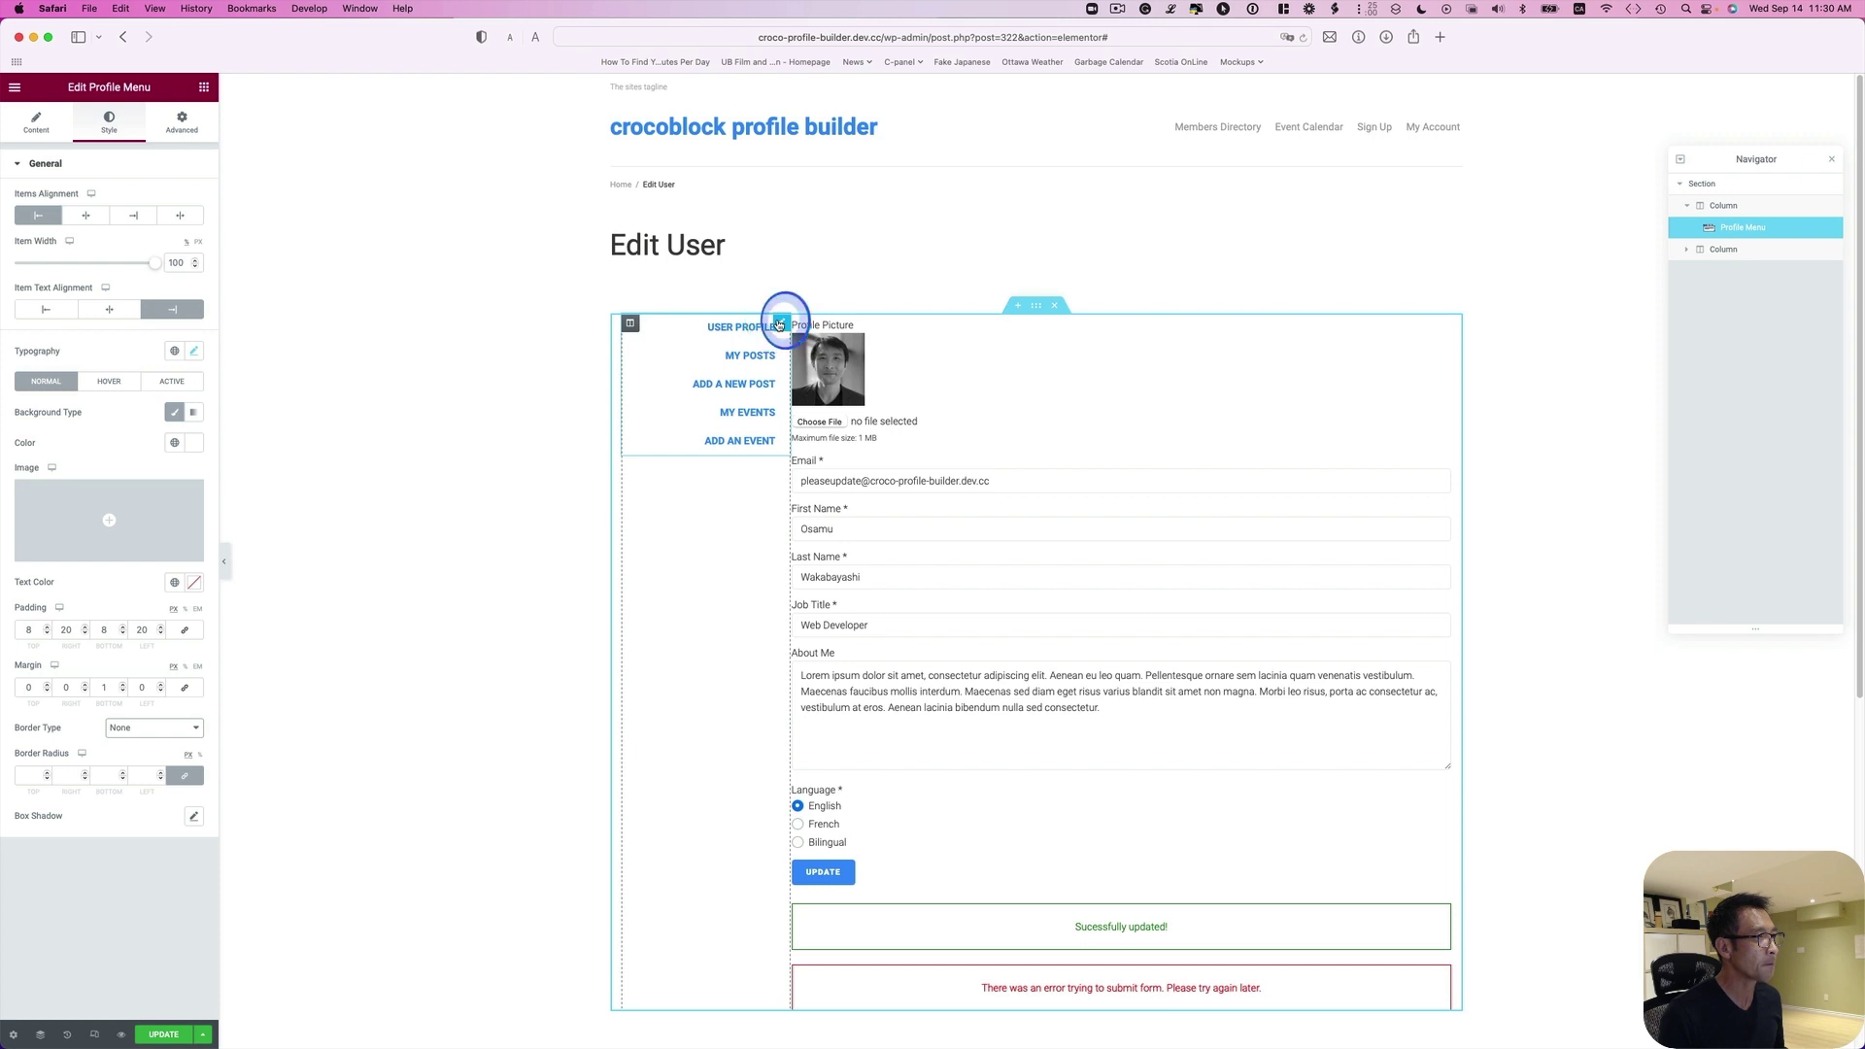
click(38, 312)
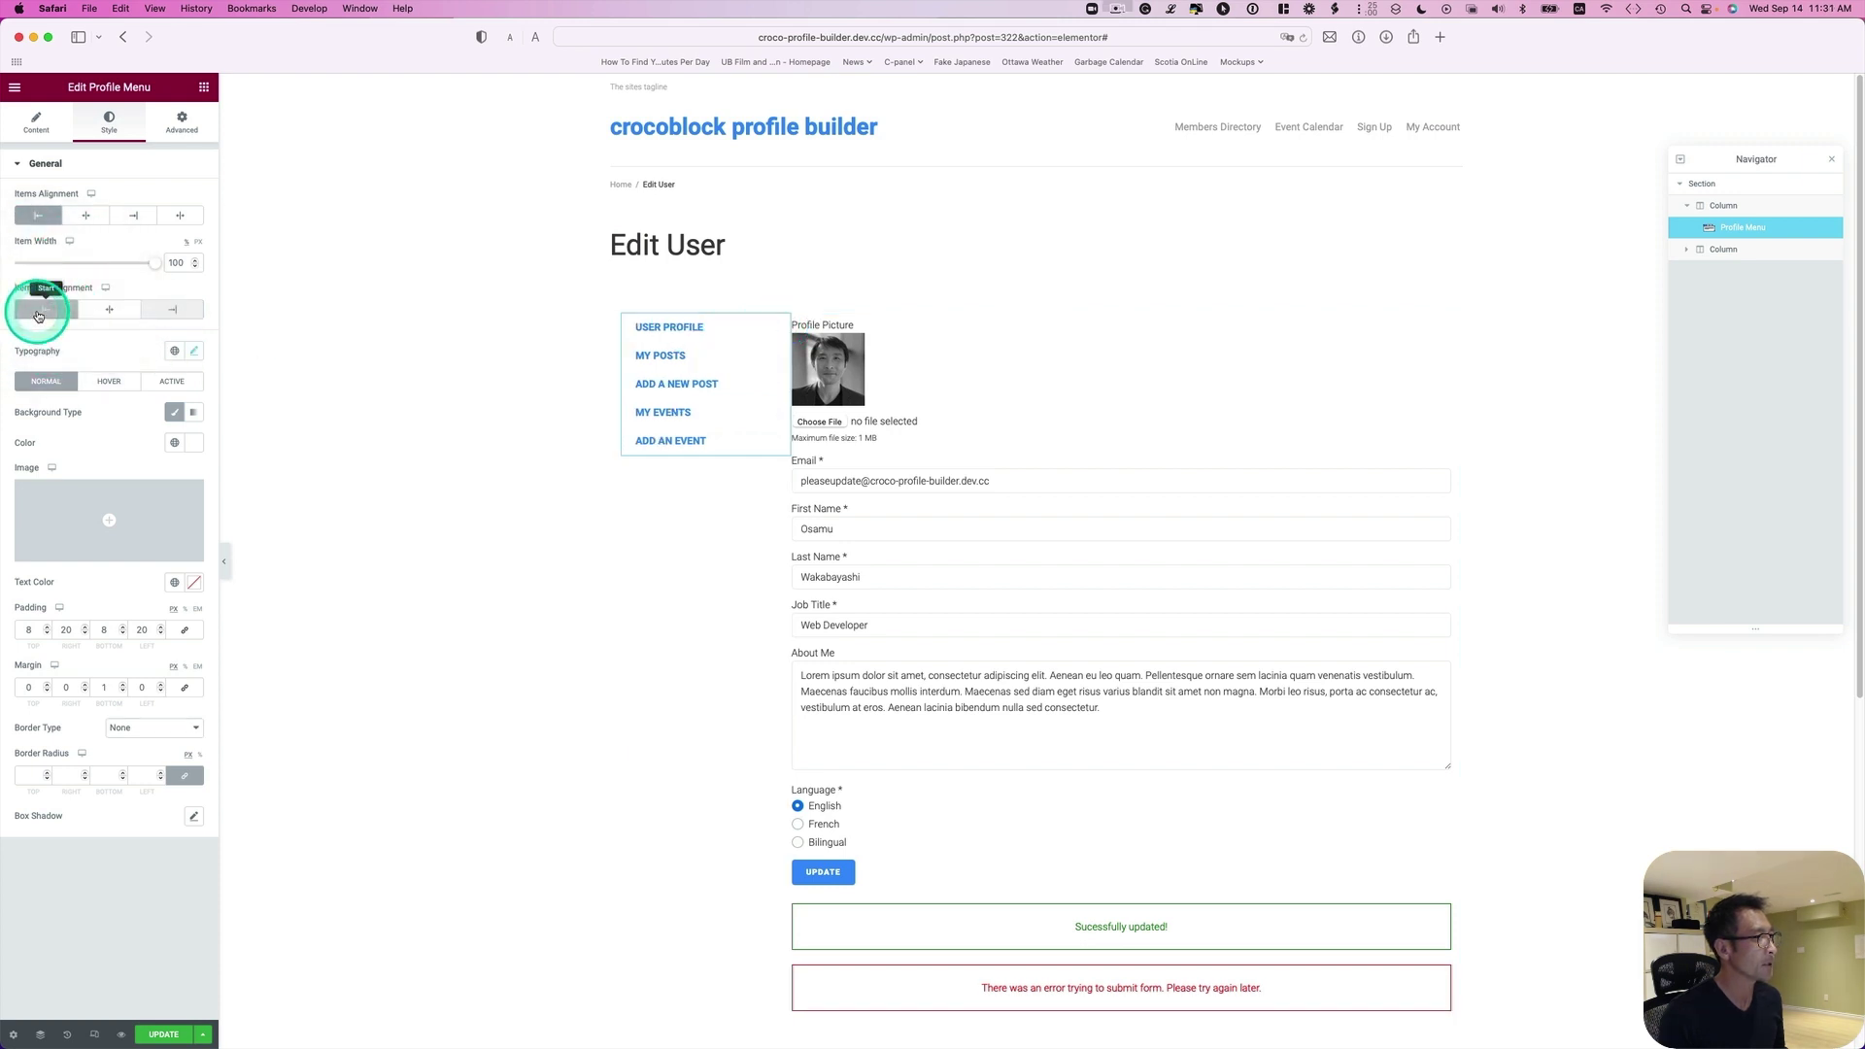
- Give the menu items a black background and a bottom margin of 7
click(176, 444)
click(88, 634)
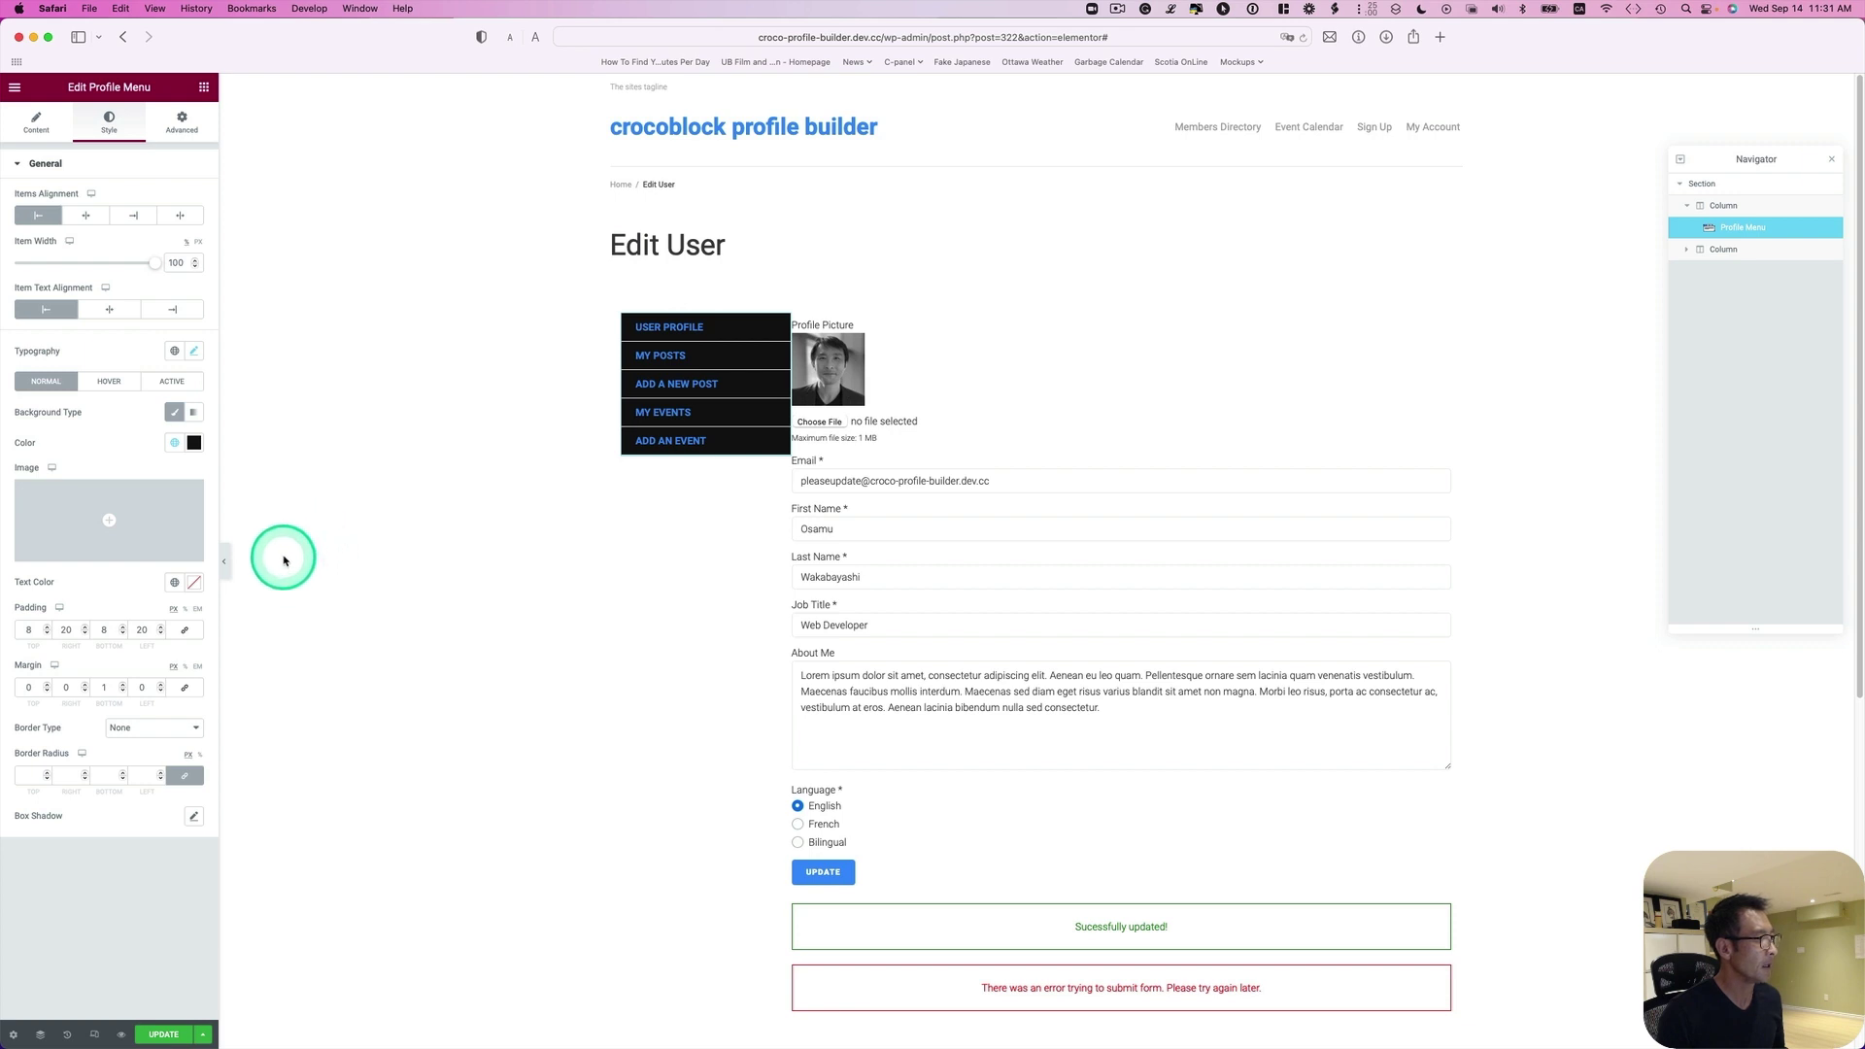
click(122, 685)
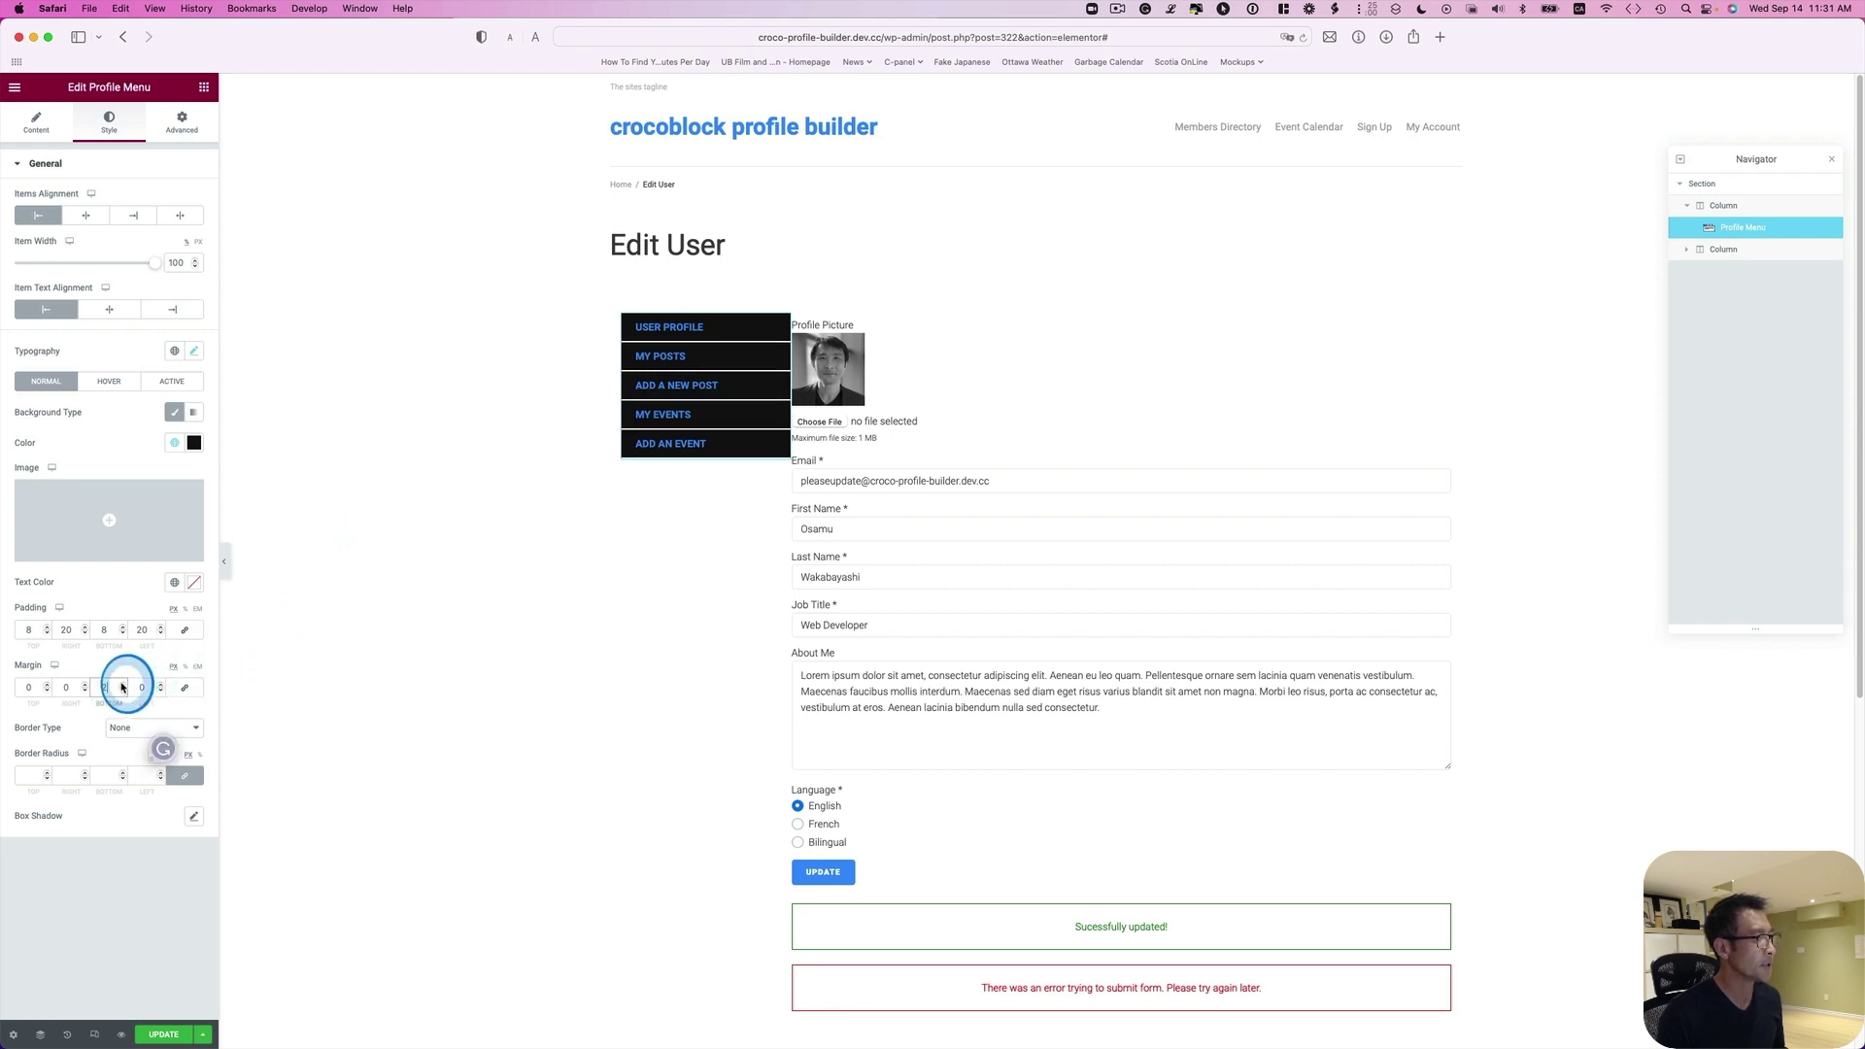
click(122, 685)
click(122, 685)
click(122, 685)
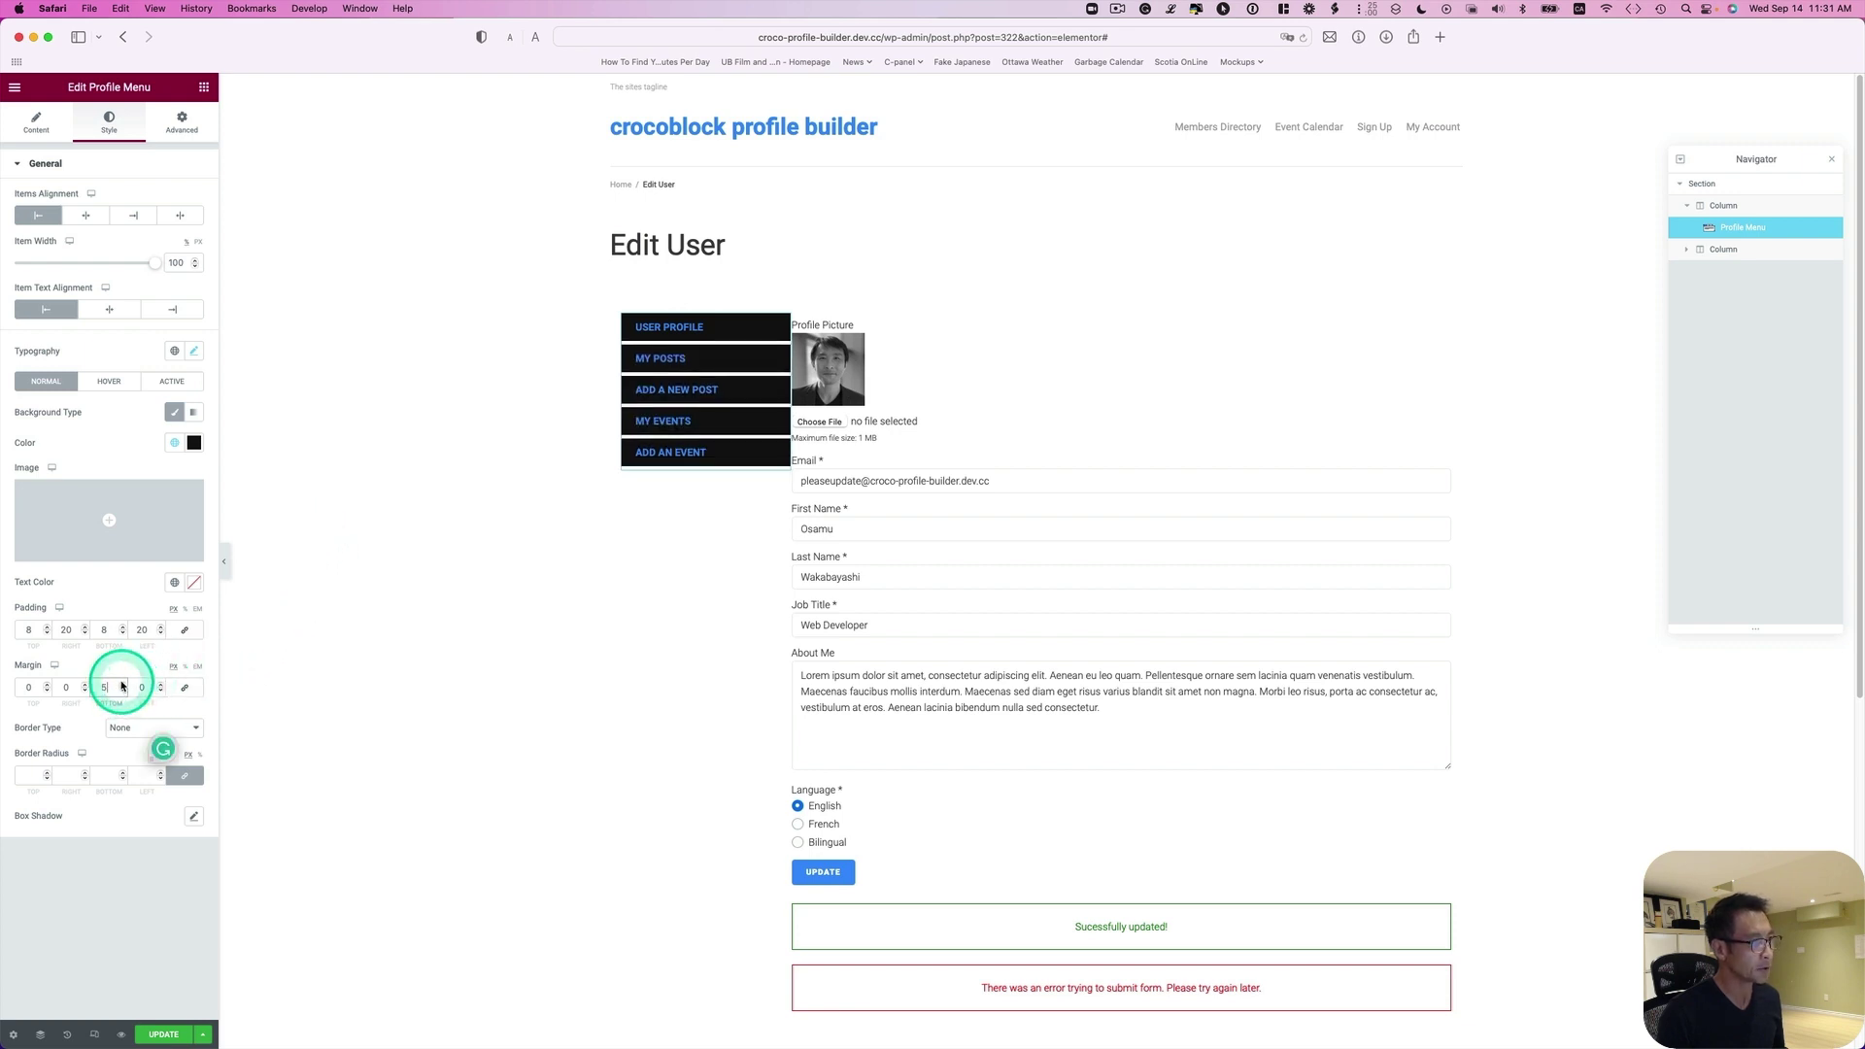
click(123, 685)
click(123, 685)
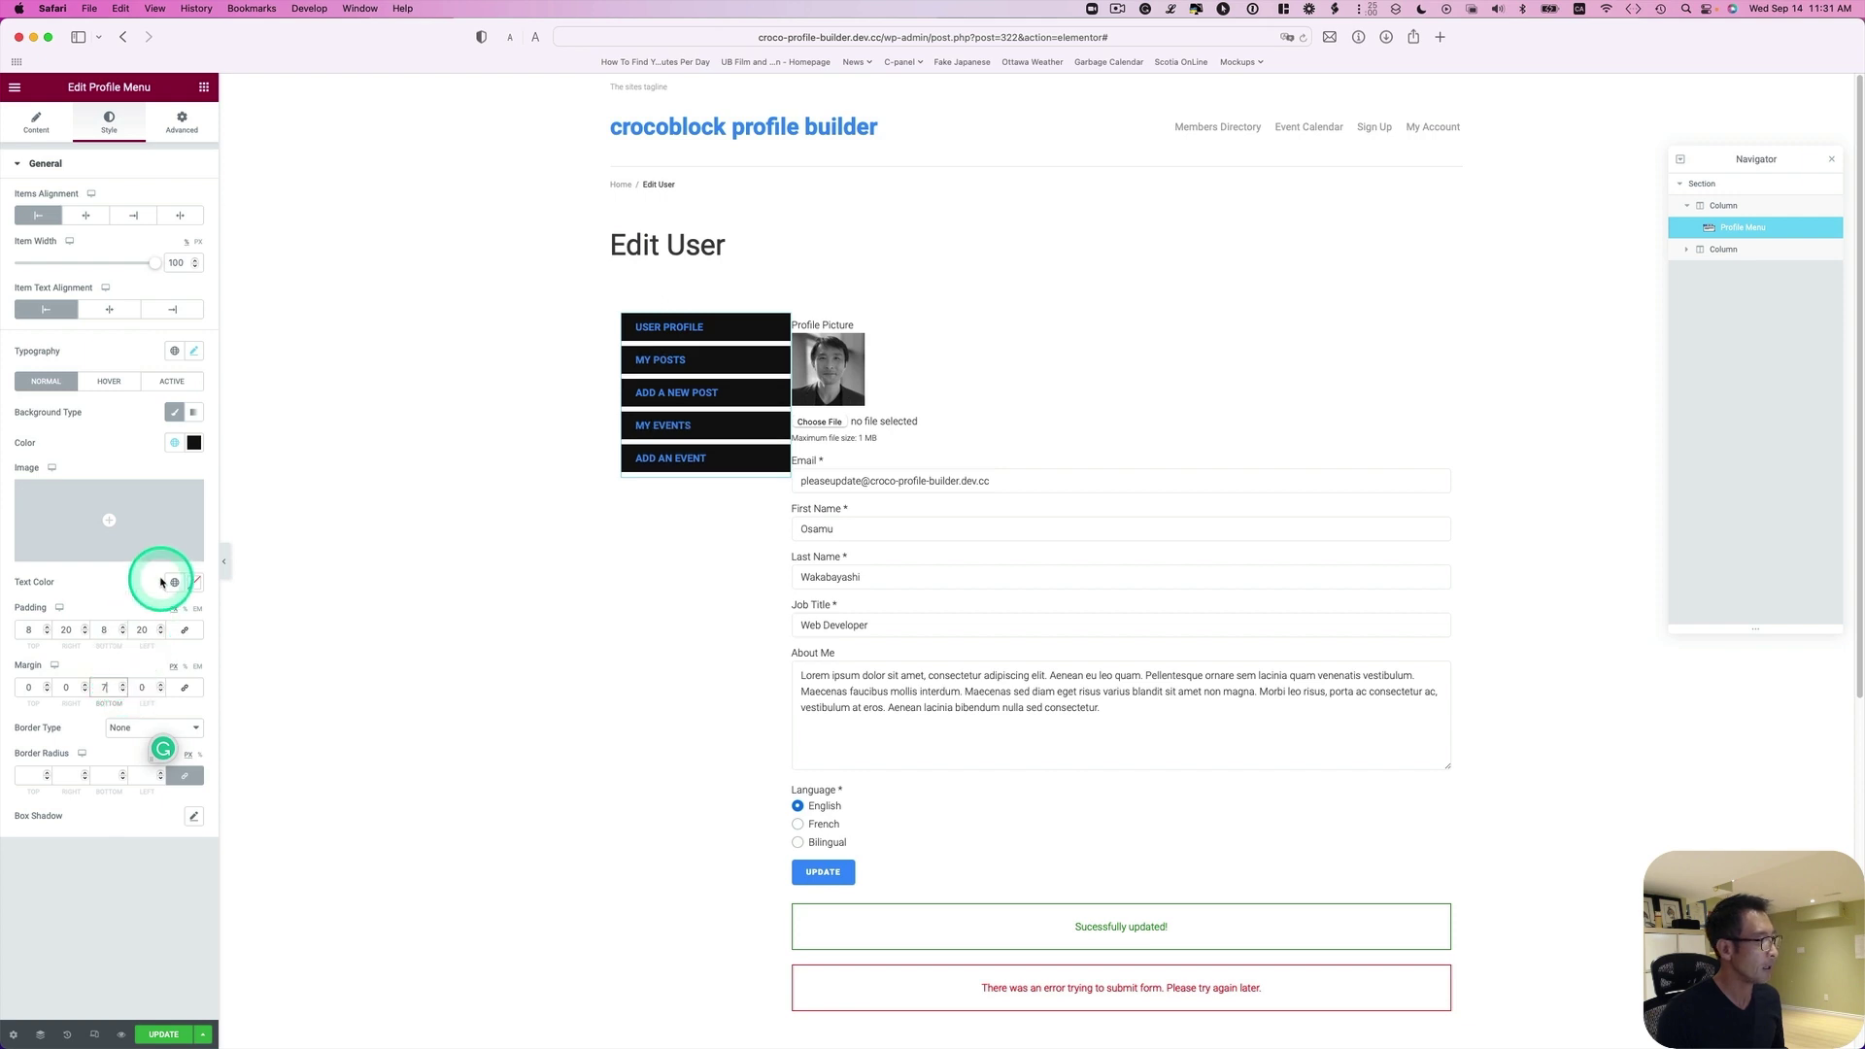
- Set the menu items' Border Radius to 11 and Text Color to White
click(48, 774)
click(49, 773)
click(48, 773)
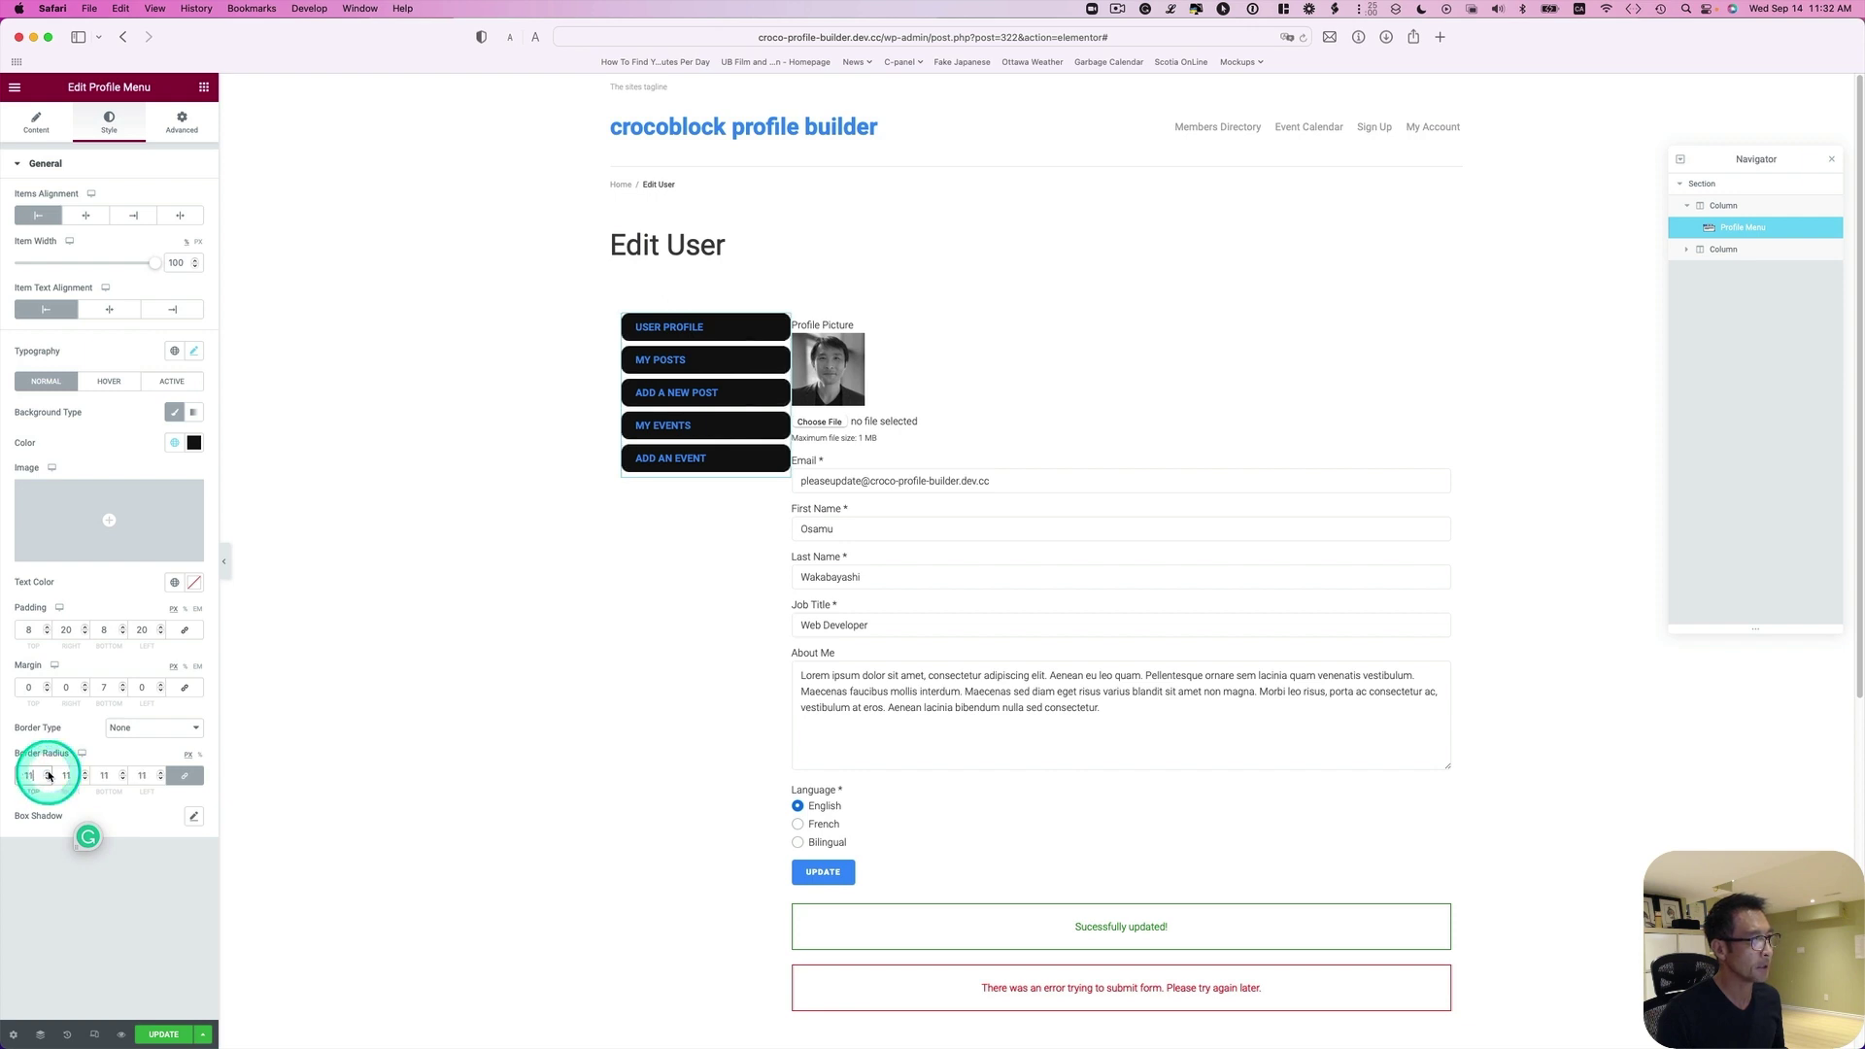
click(174, 587)
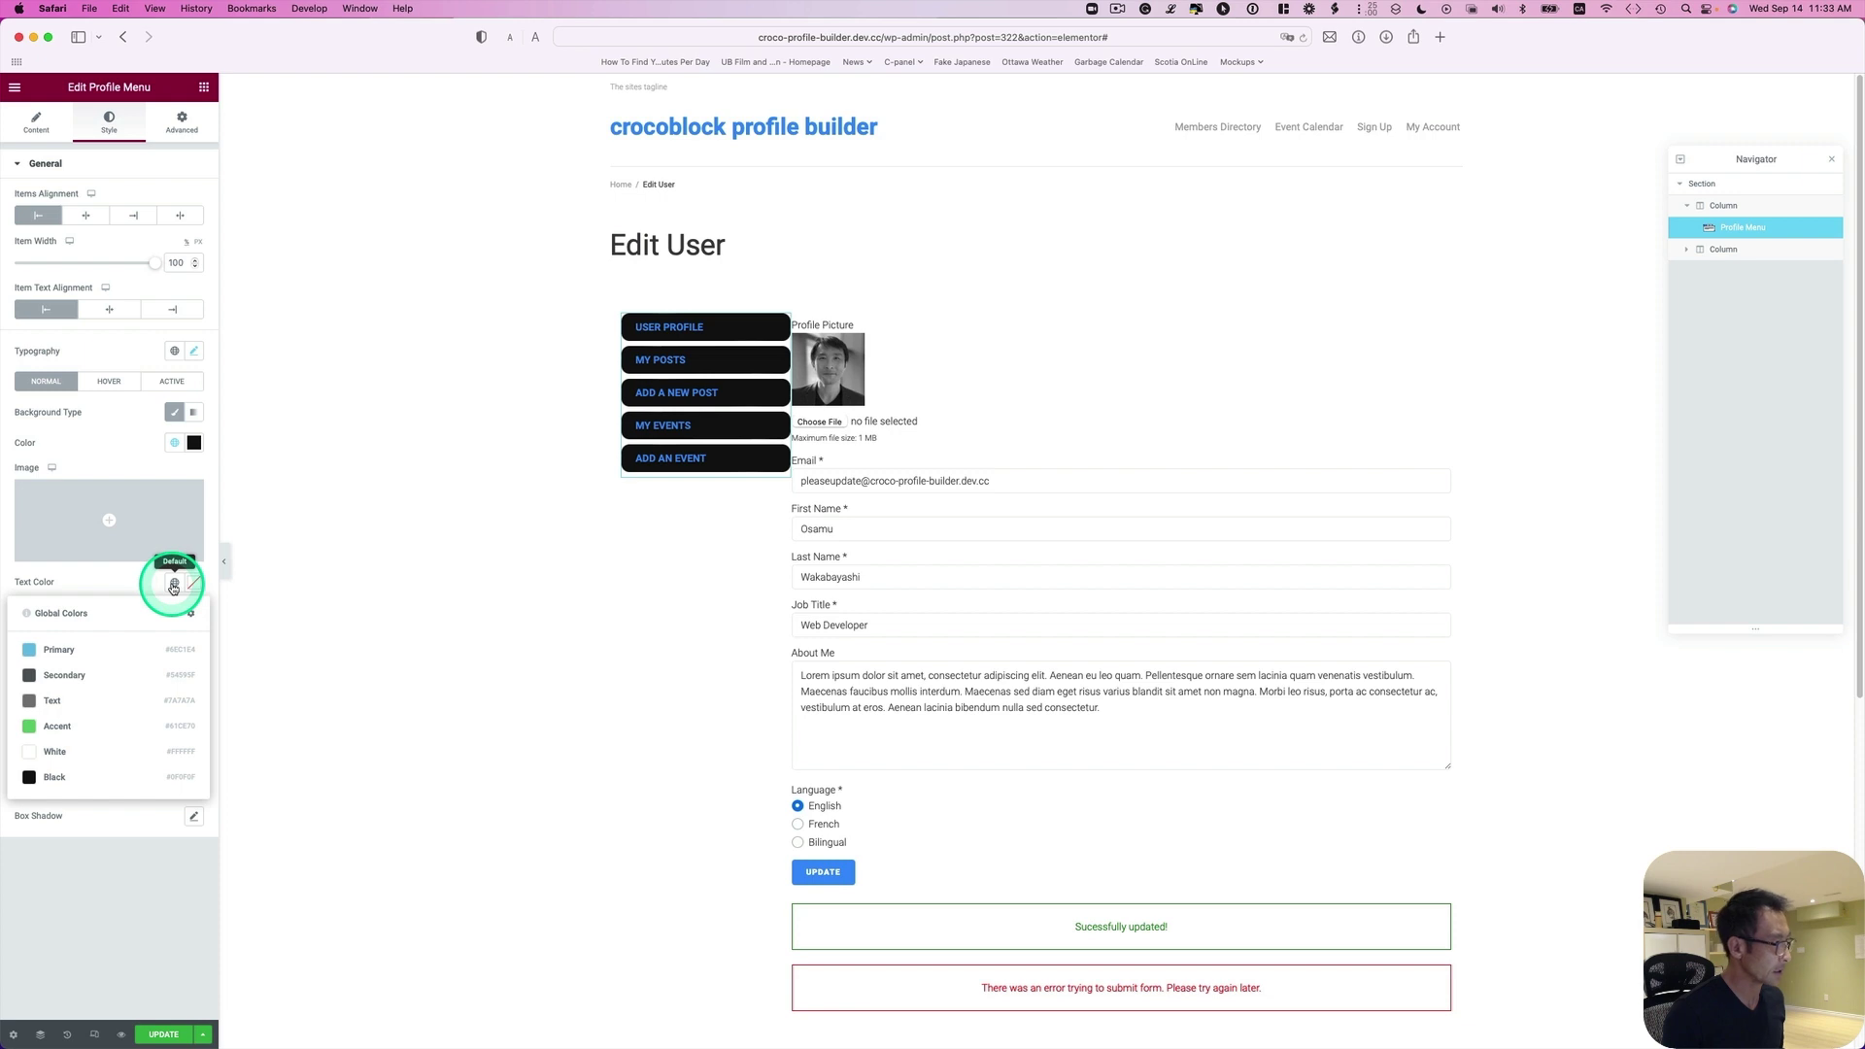
click(88, 755)
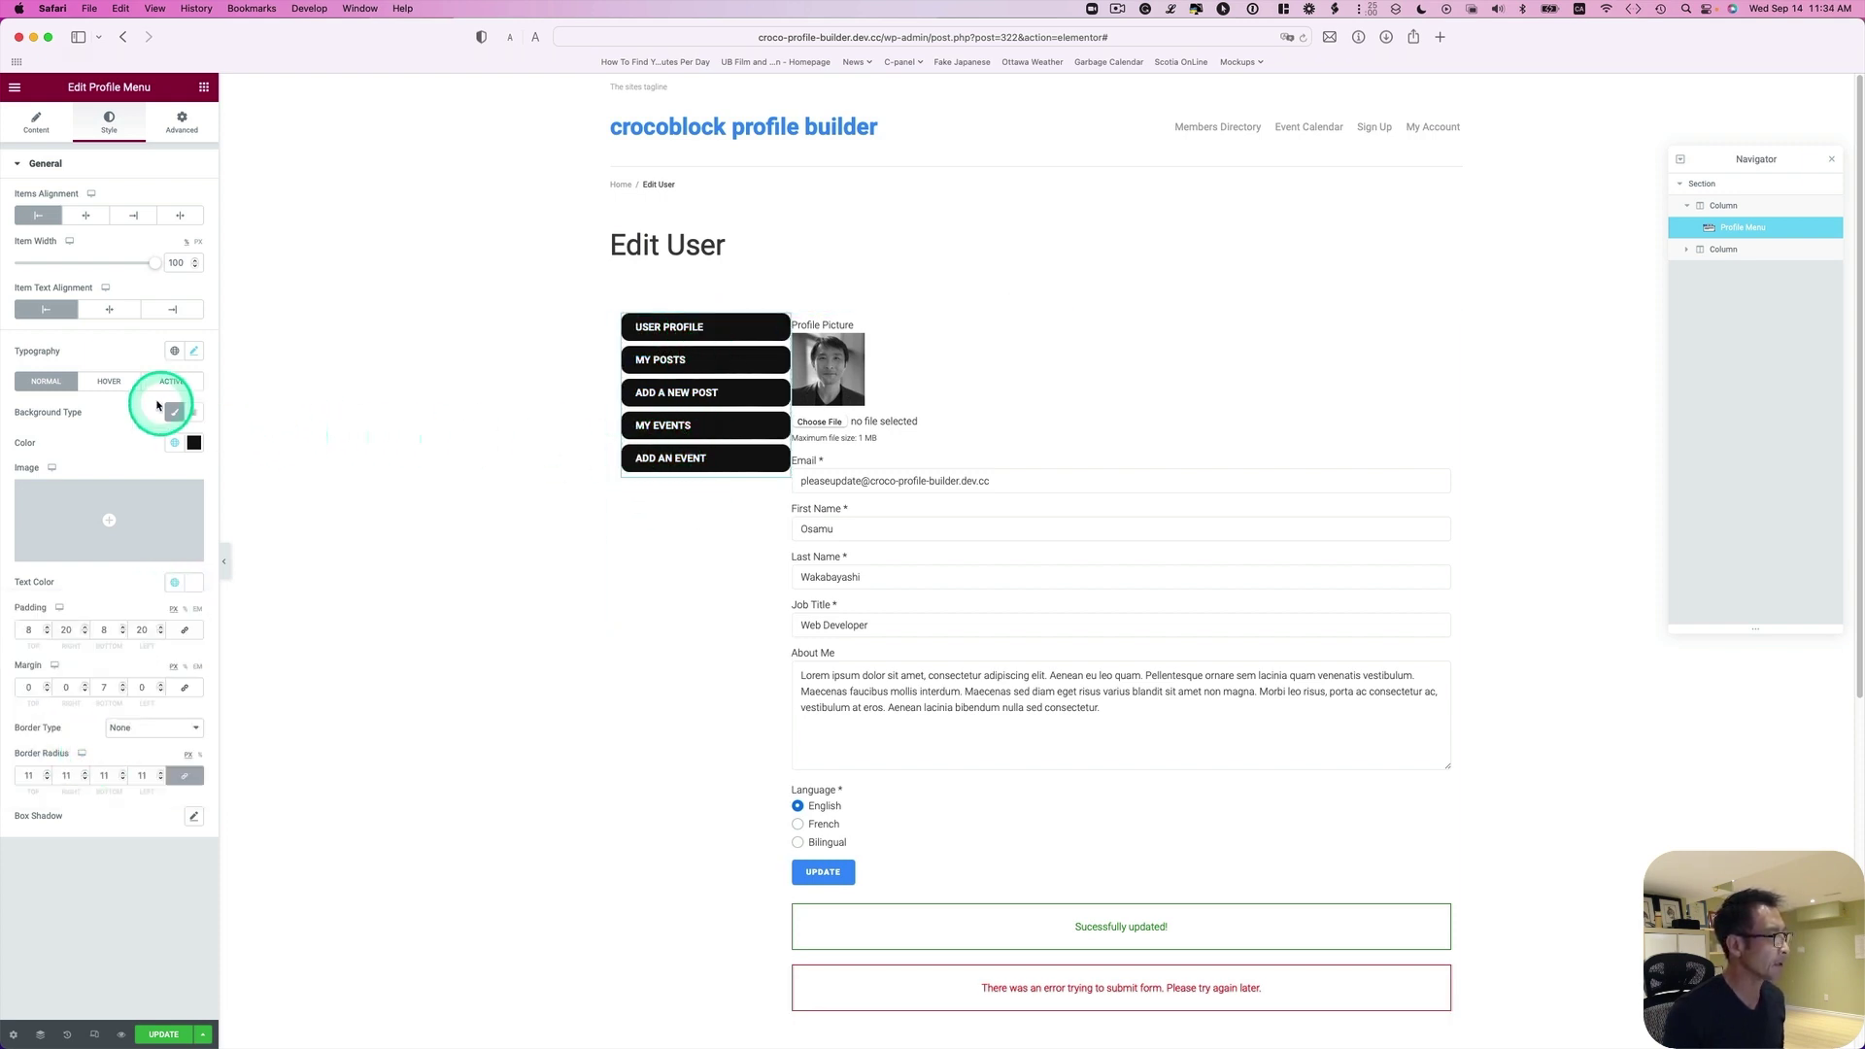
- Give the hover state a Classic background in the Secondary dark grey
click(109, 381)
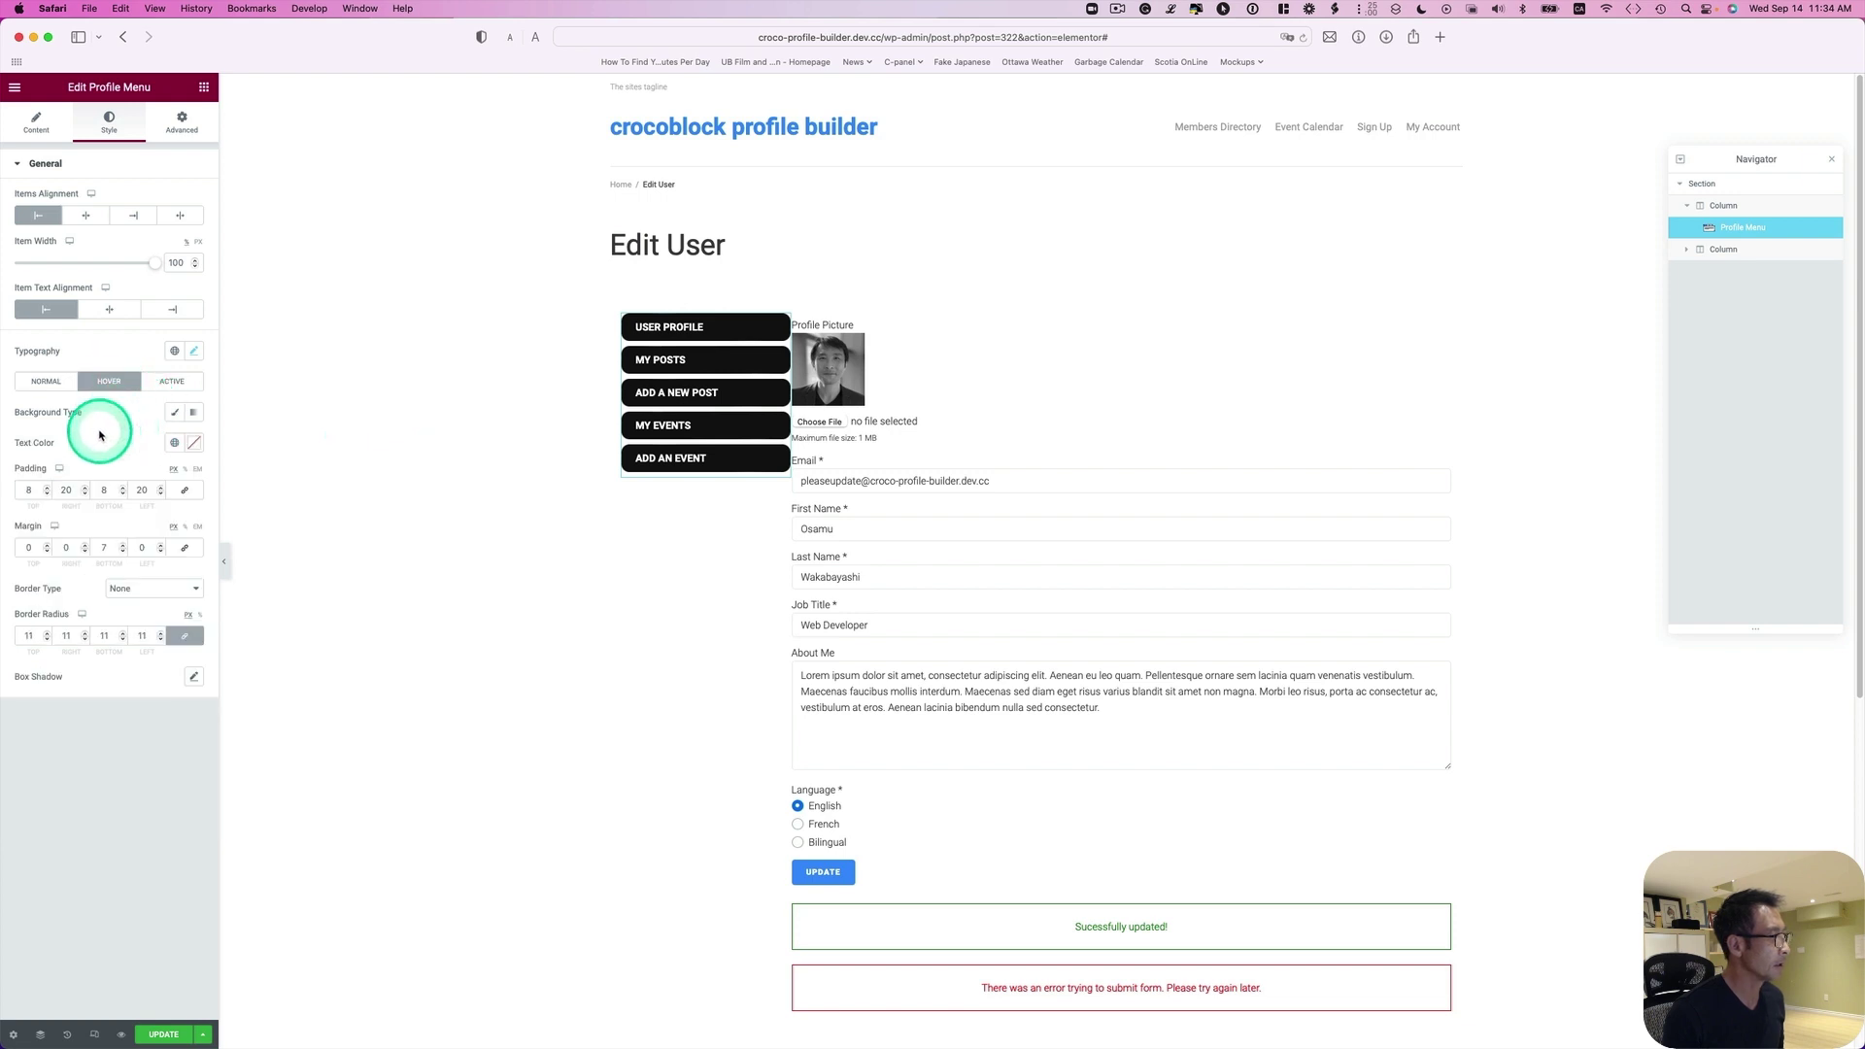
click(173, 414)
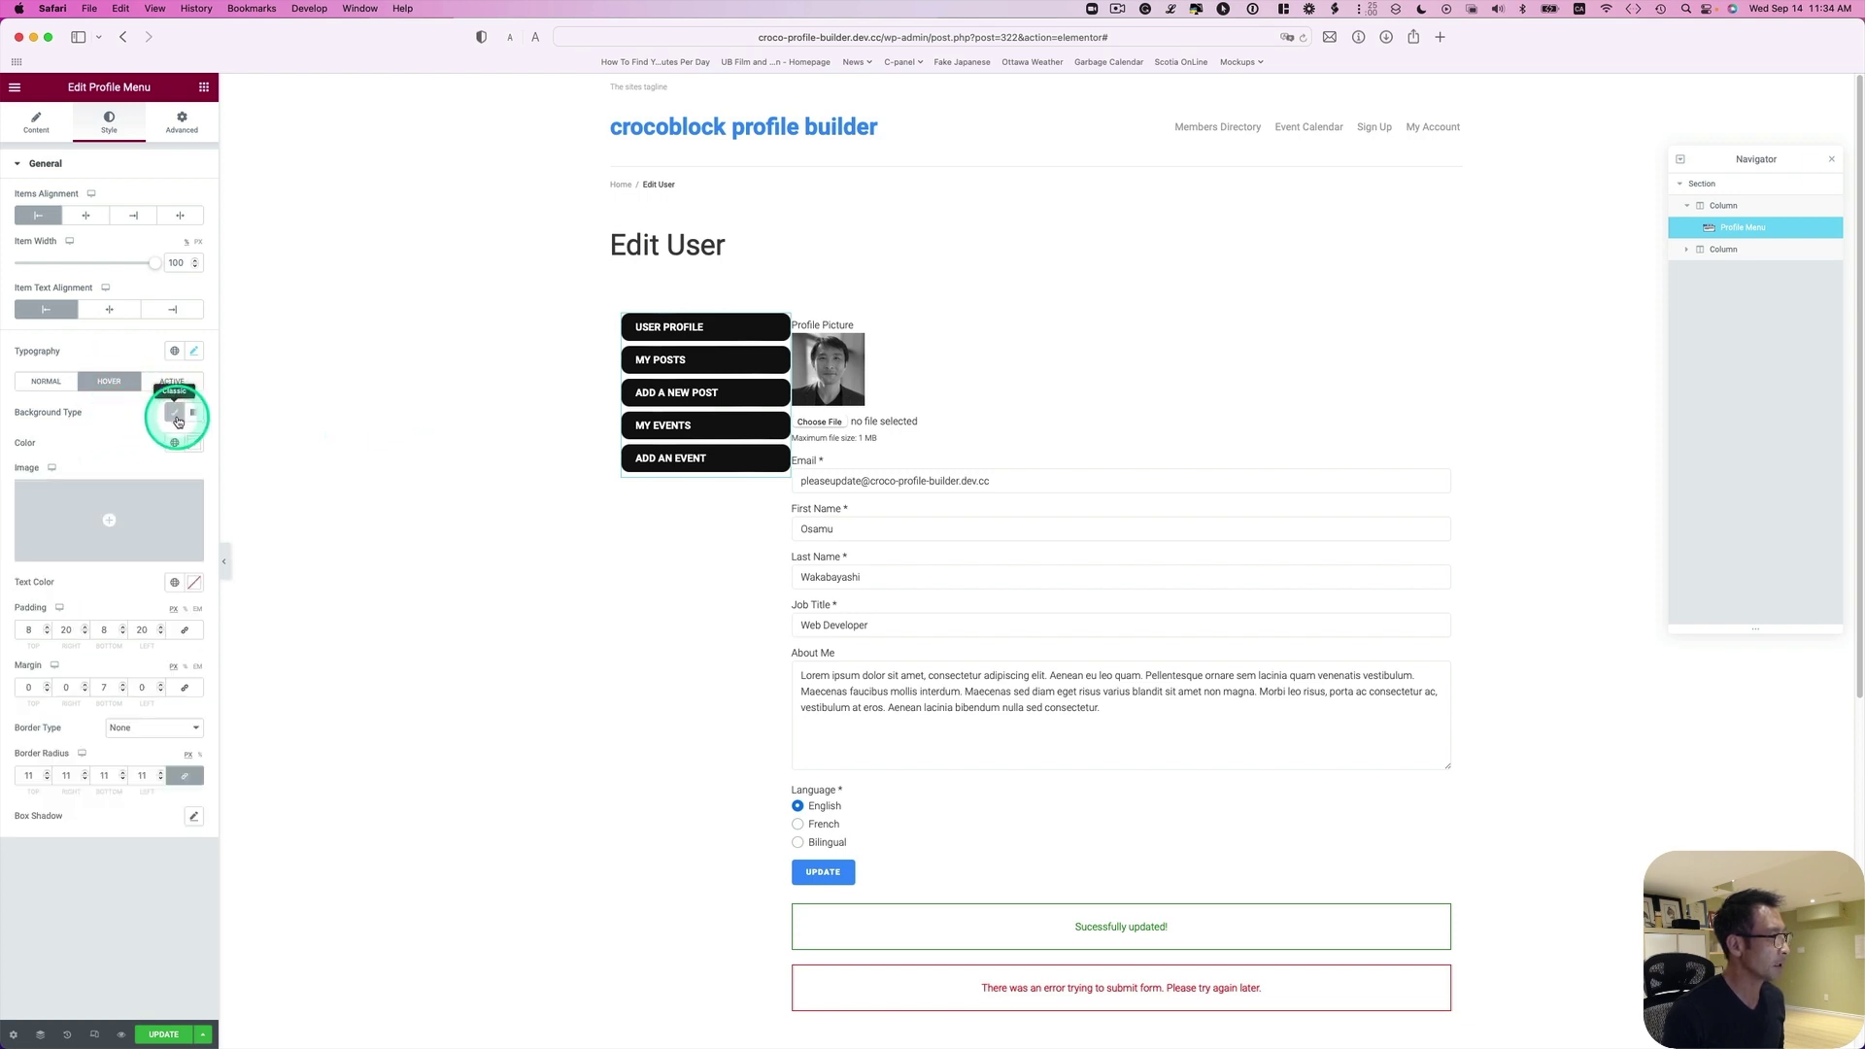
click(177, 443)
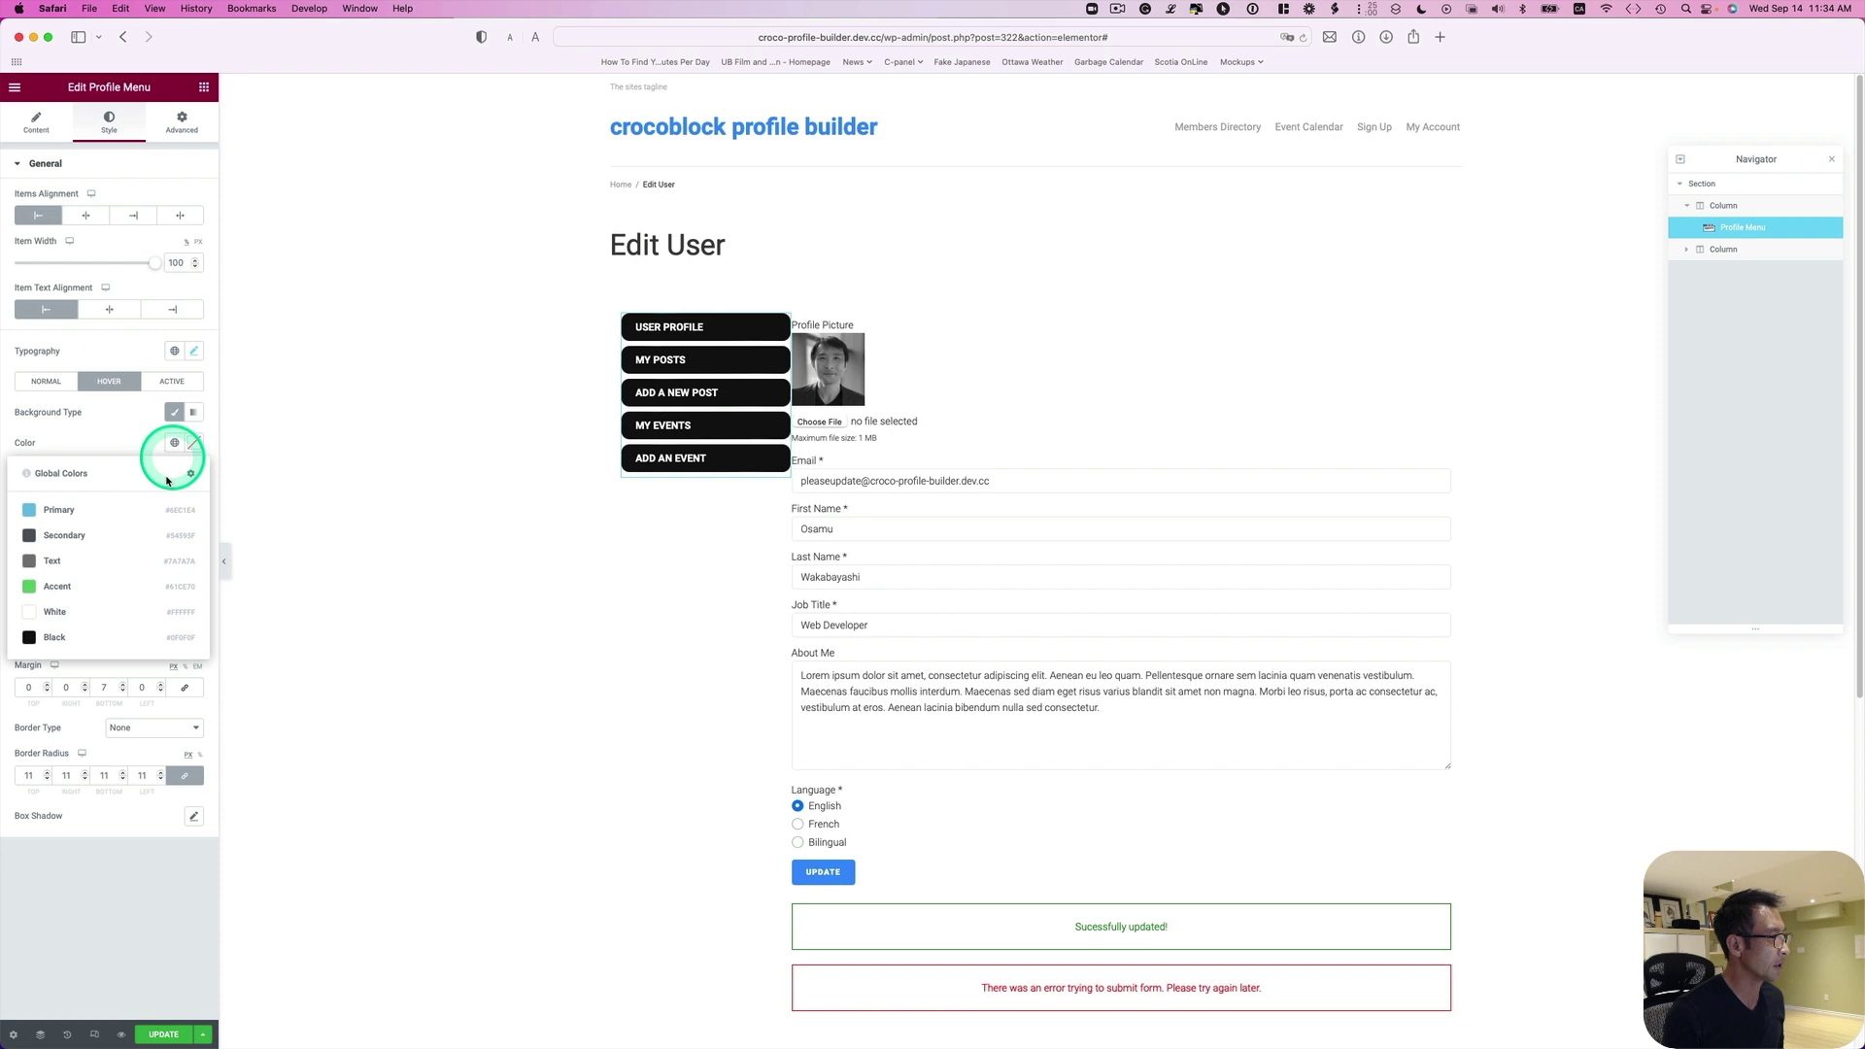
click(118, 536)
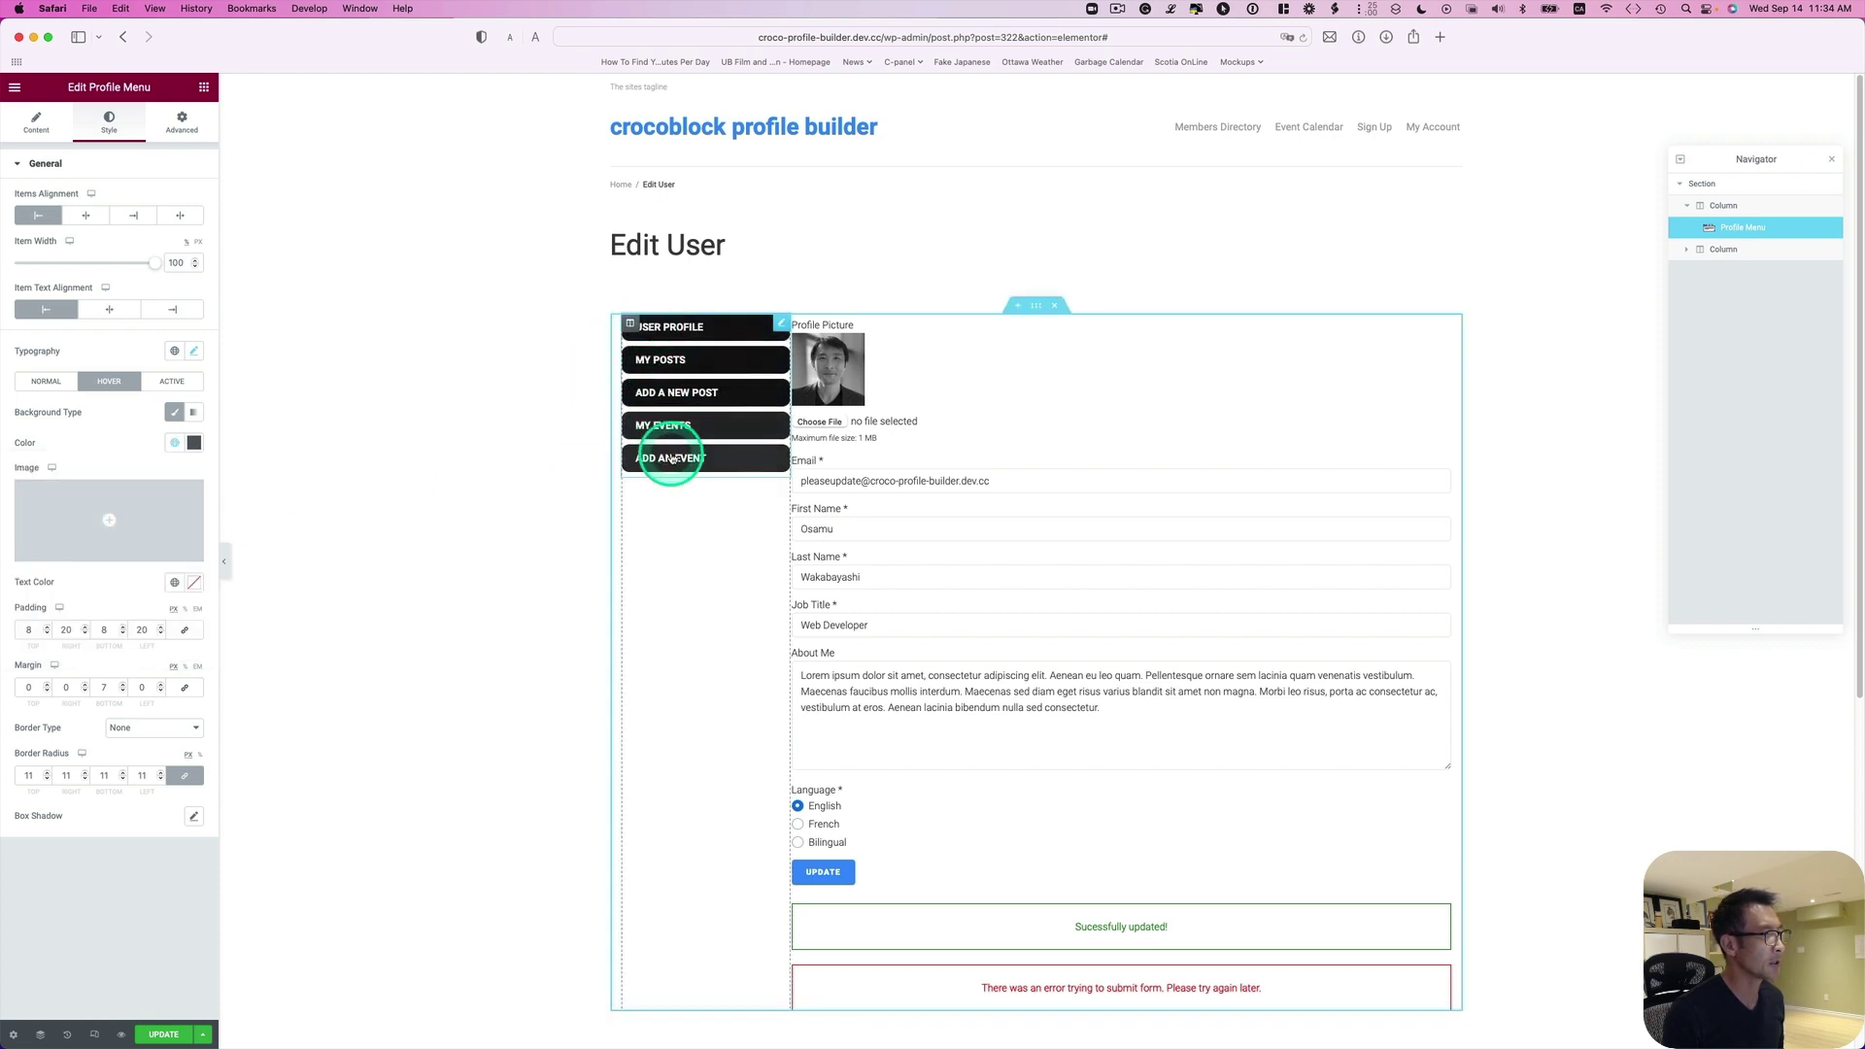
- Give the active item a Classic Primary blue background, darkened in the Color Picker
click(175, 382)
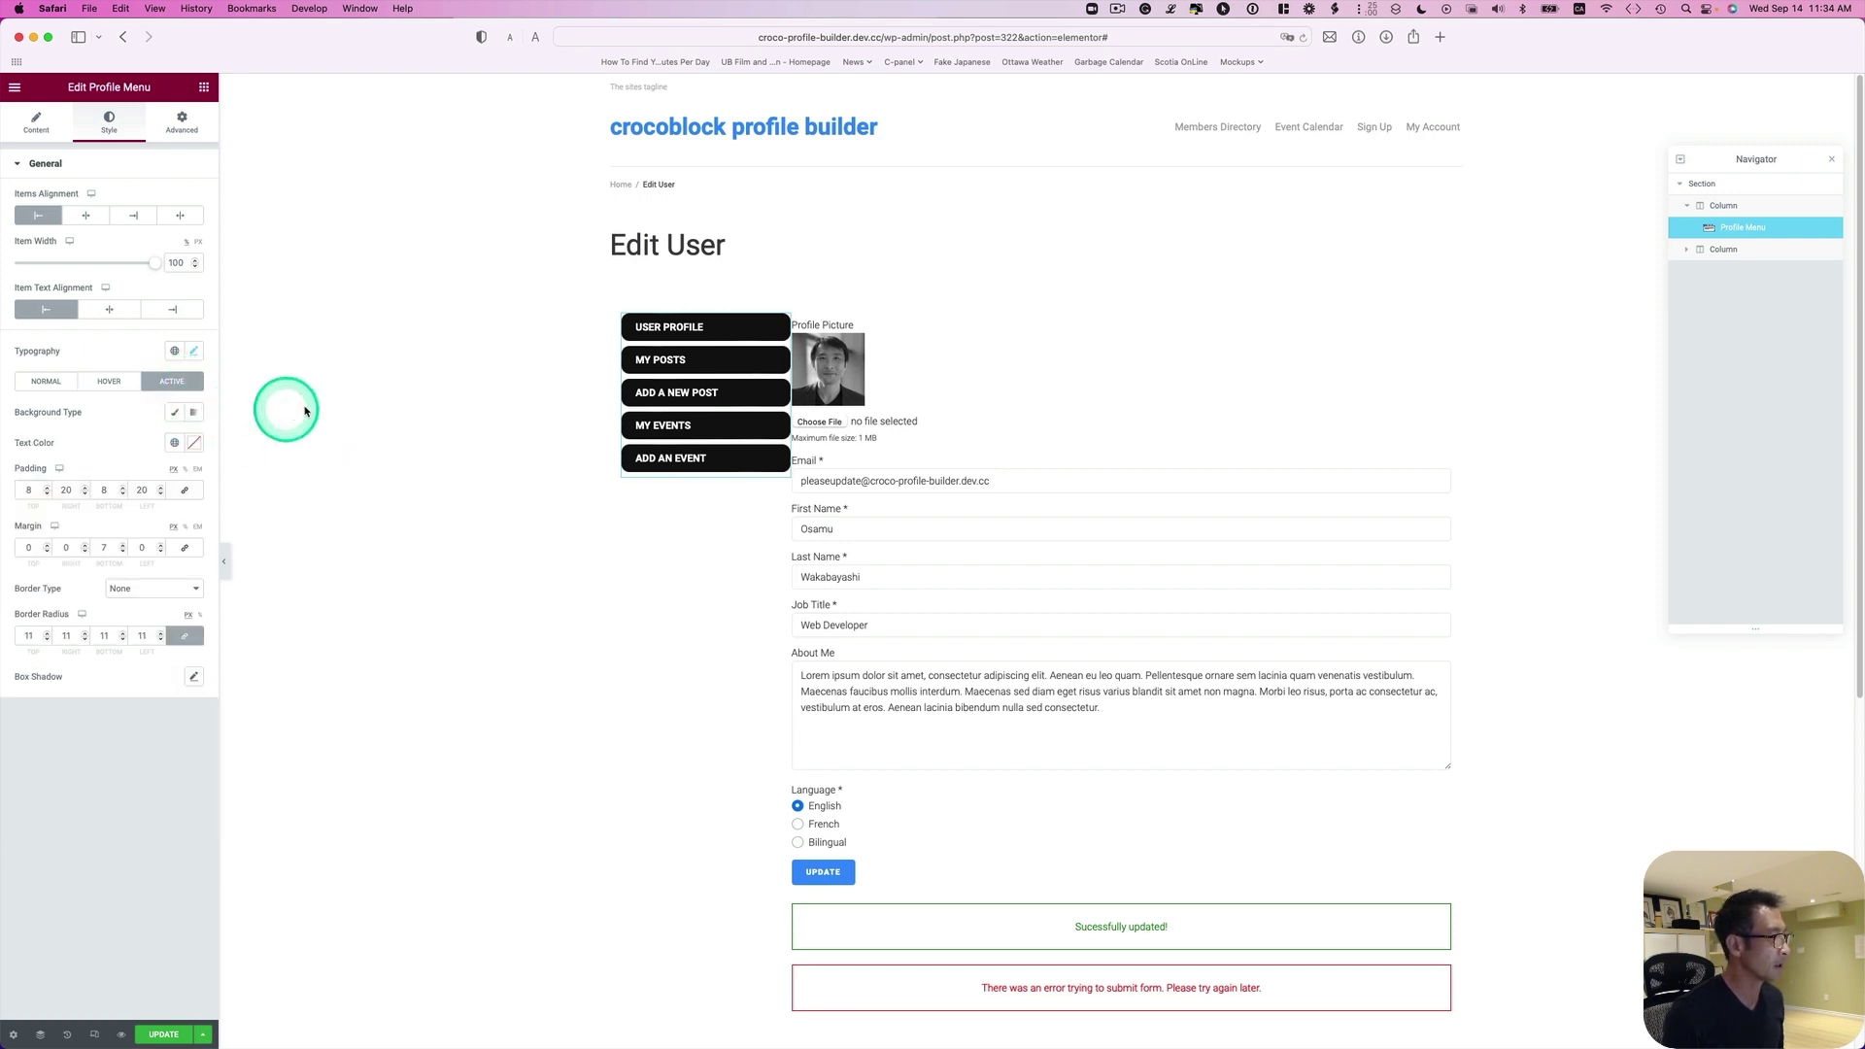
click(173, 416)
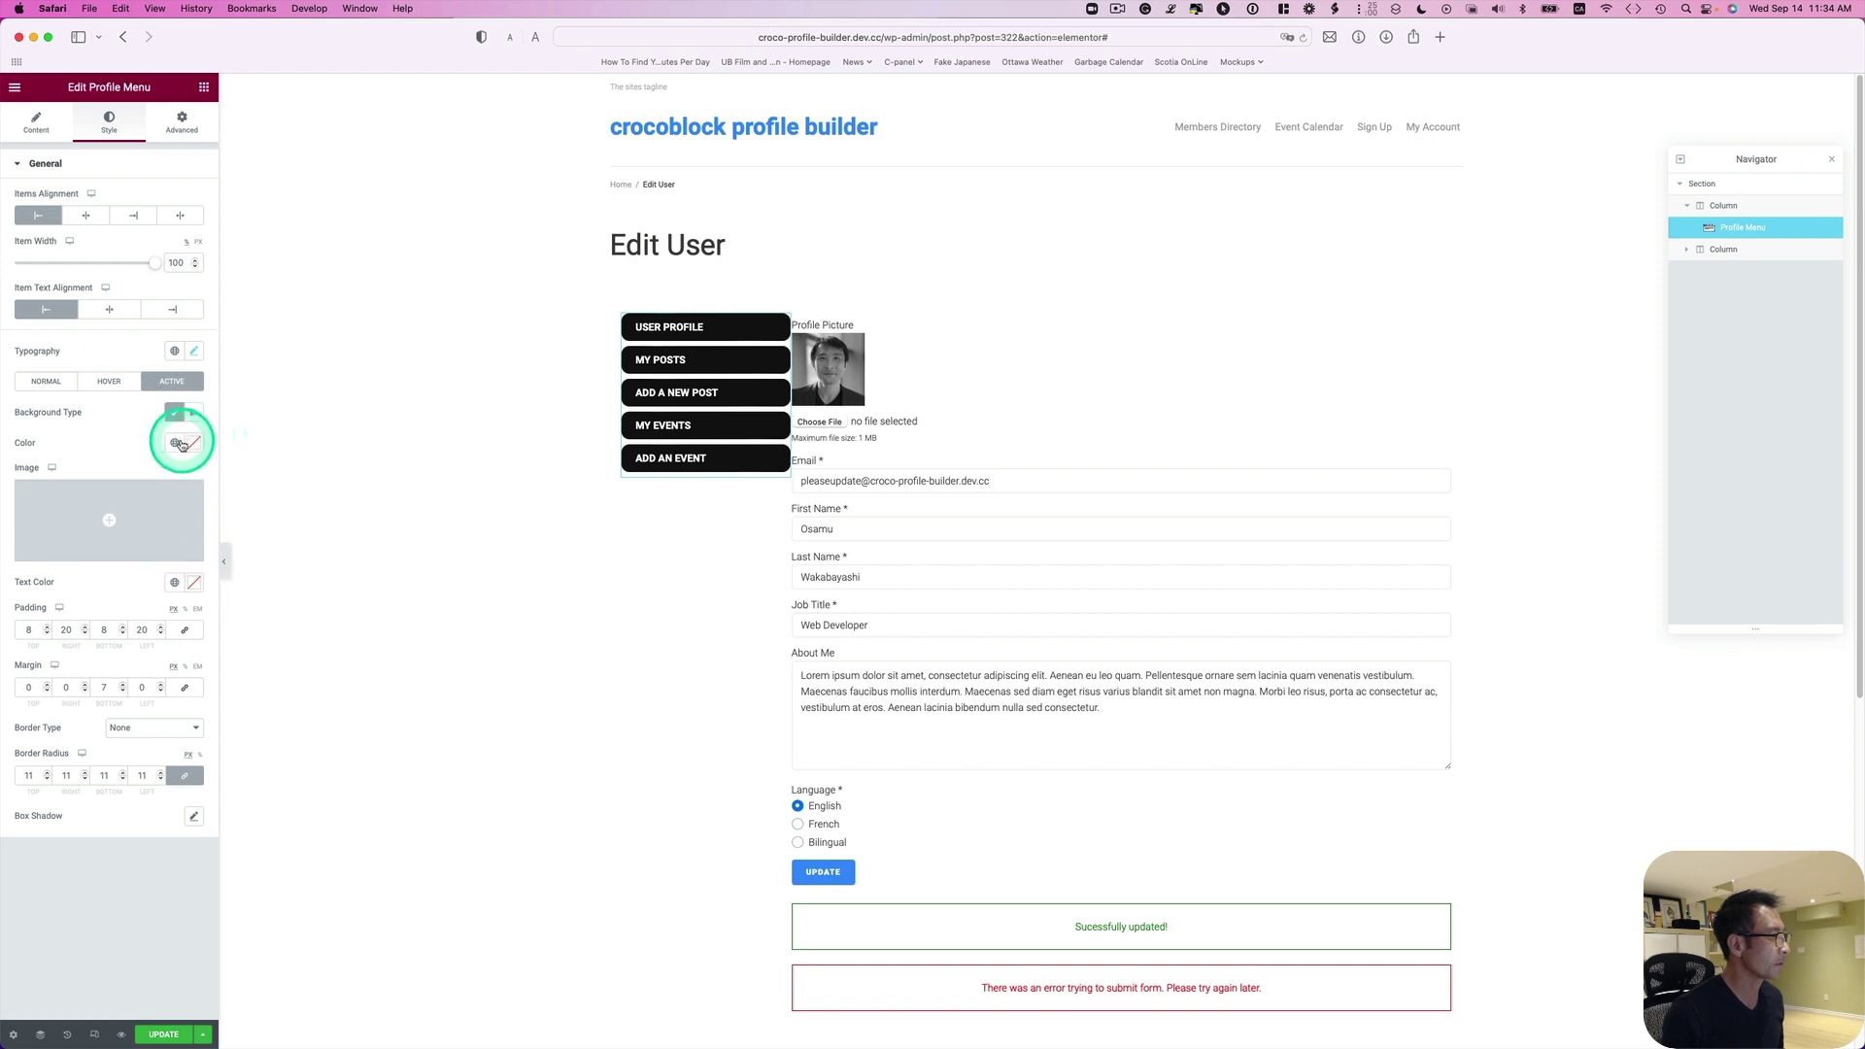
click(179, 444)
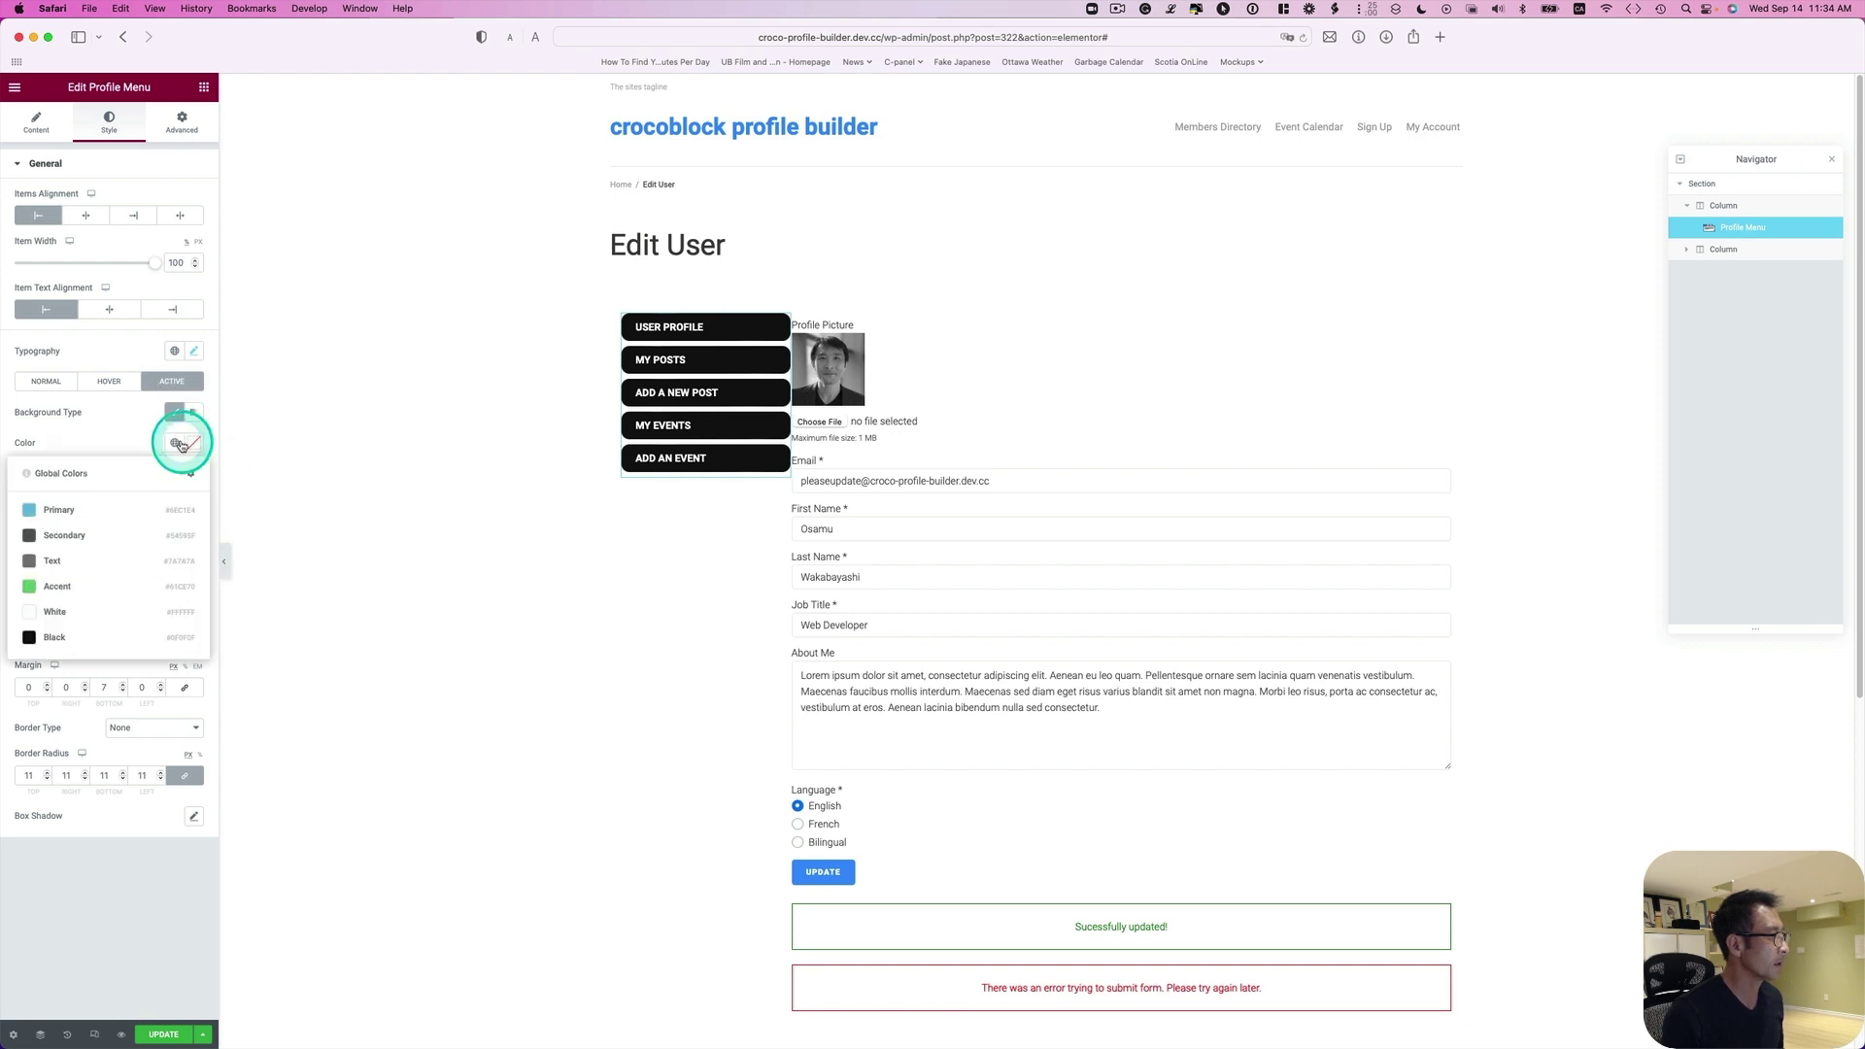
click(124, 517)
click(195, 442)
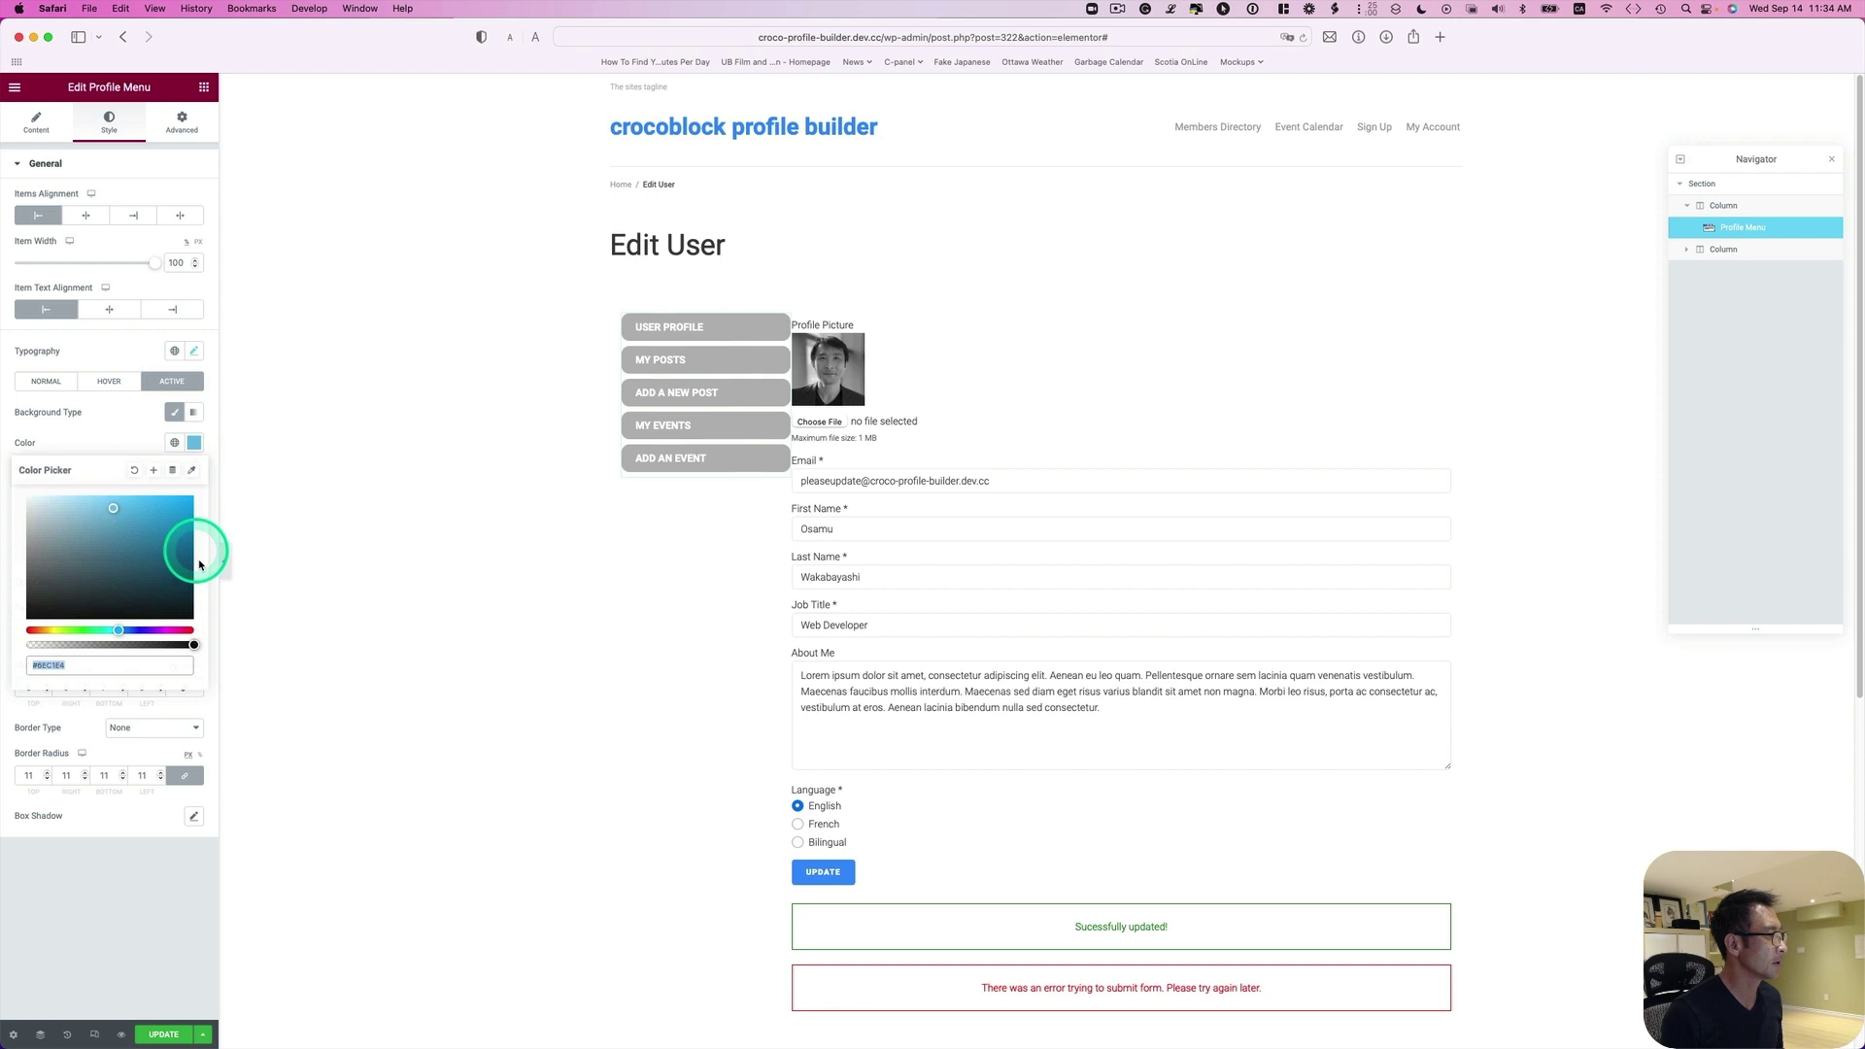
mouse_move(199, 565)
mouse_down()
mouse_move(189, 526)
mouse_move(190, 543)
mouse_up()
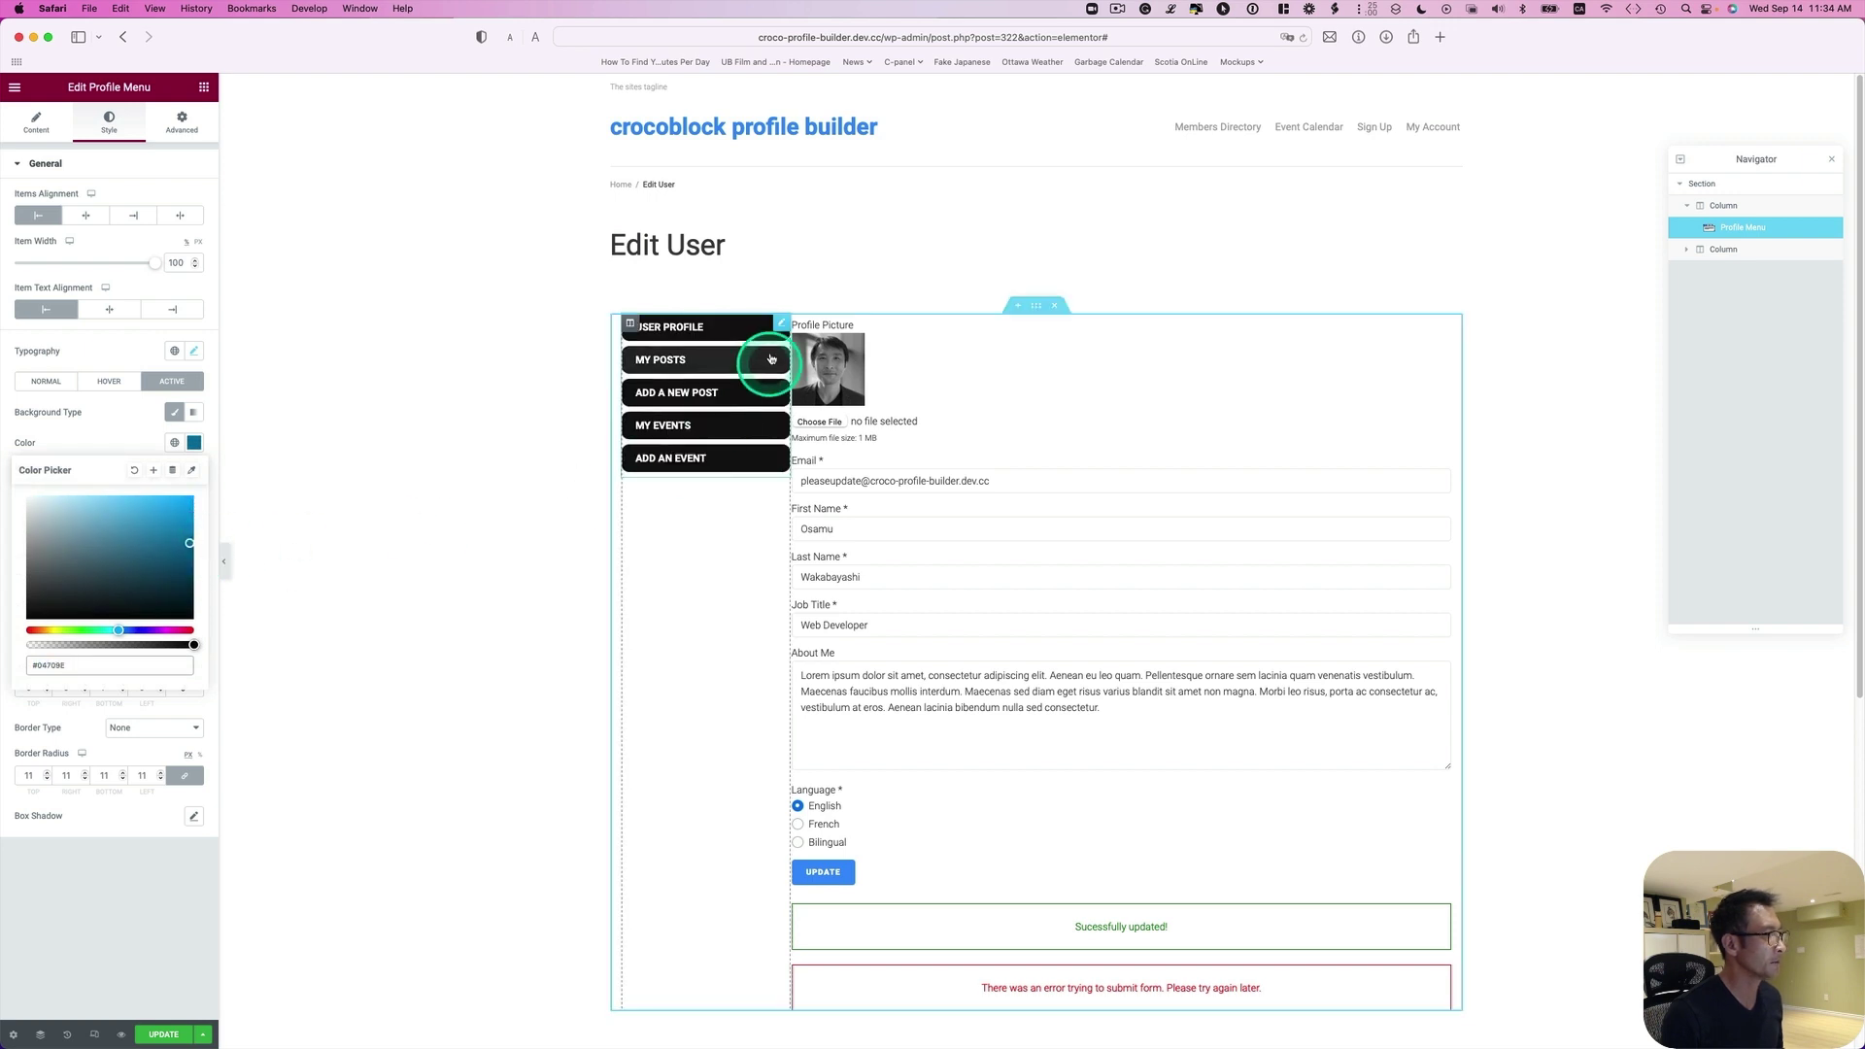
click(160, 1036)
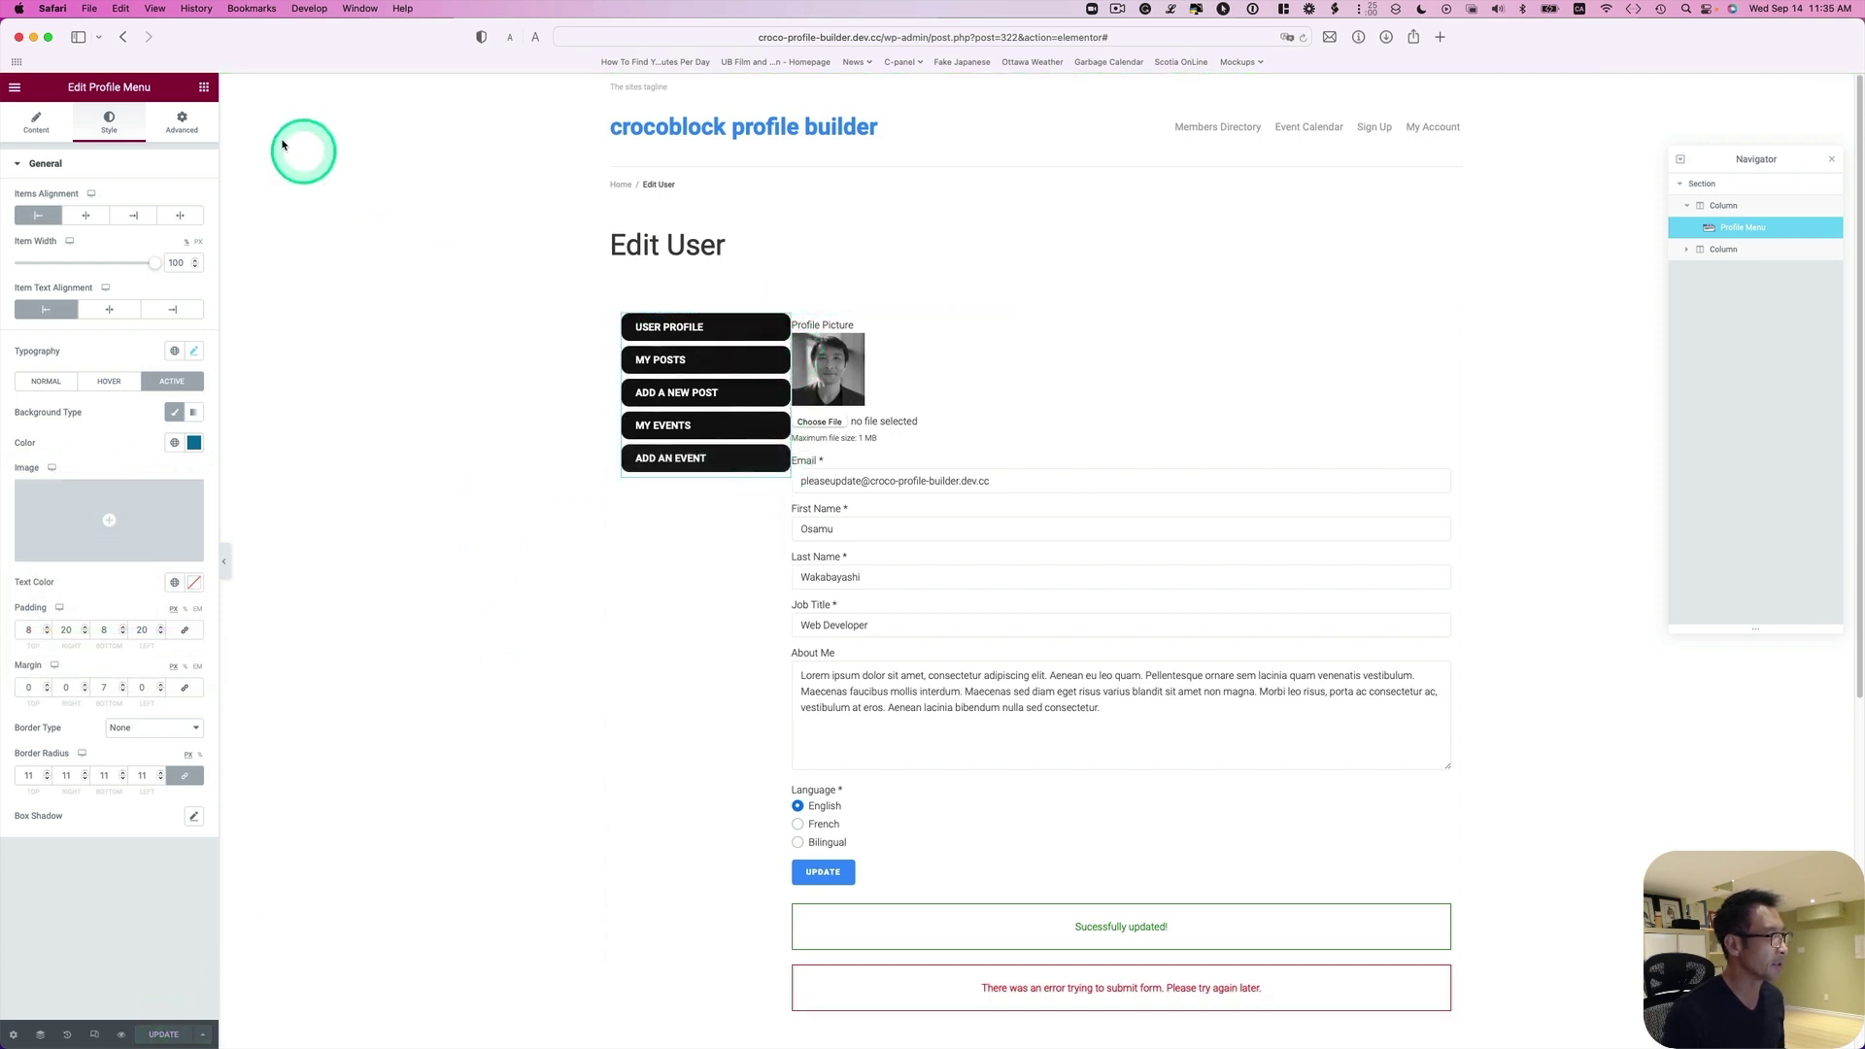
- Unlink the Profile Menu's Advanced margin, set the right margin to 22, and update the page
click(182, 121)
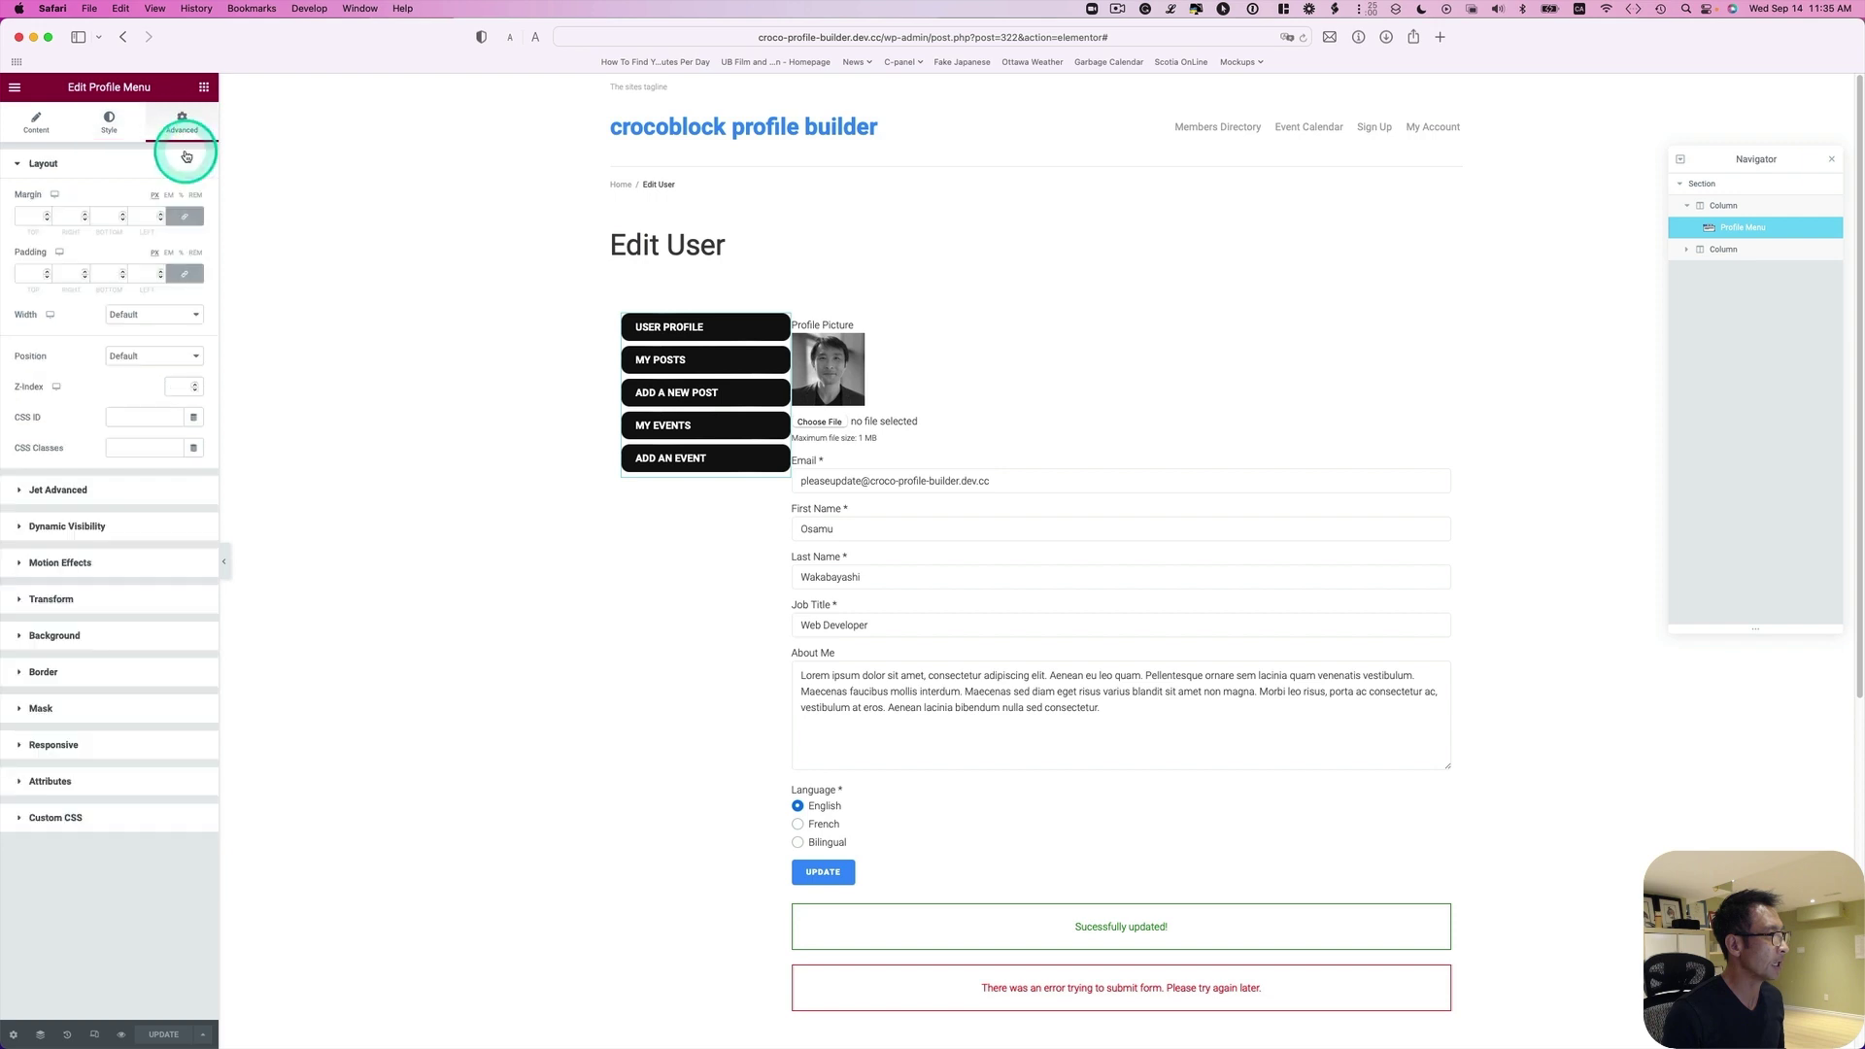
click(184, 216)
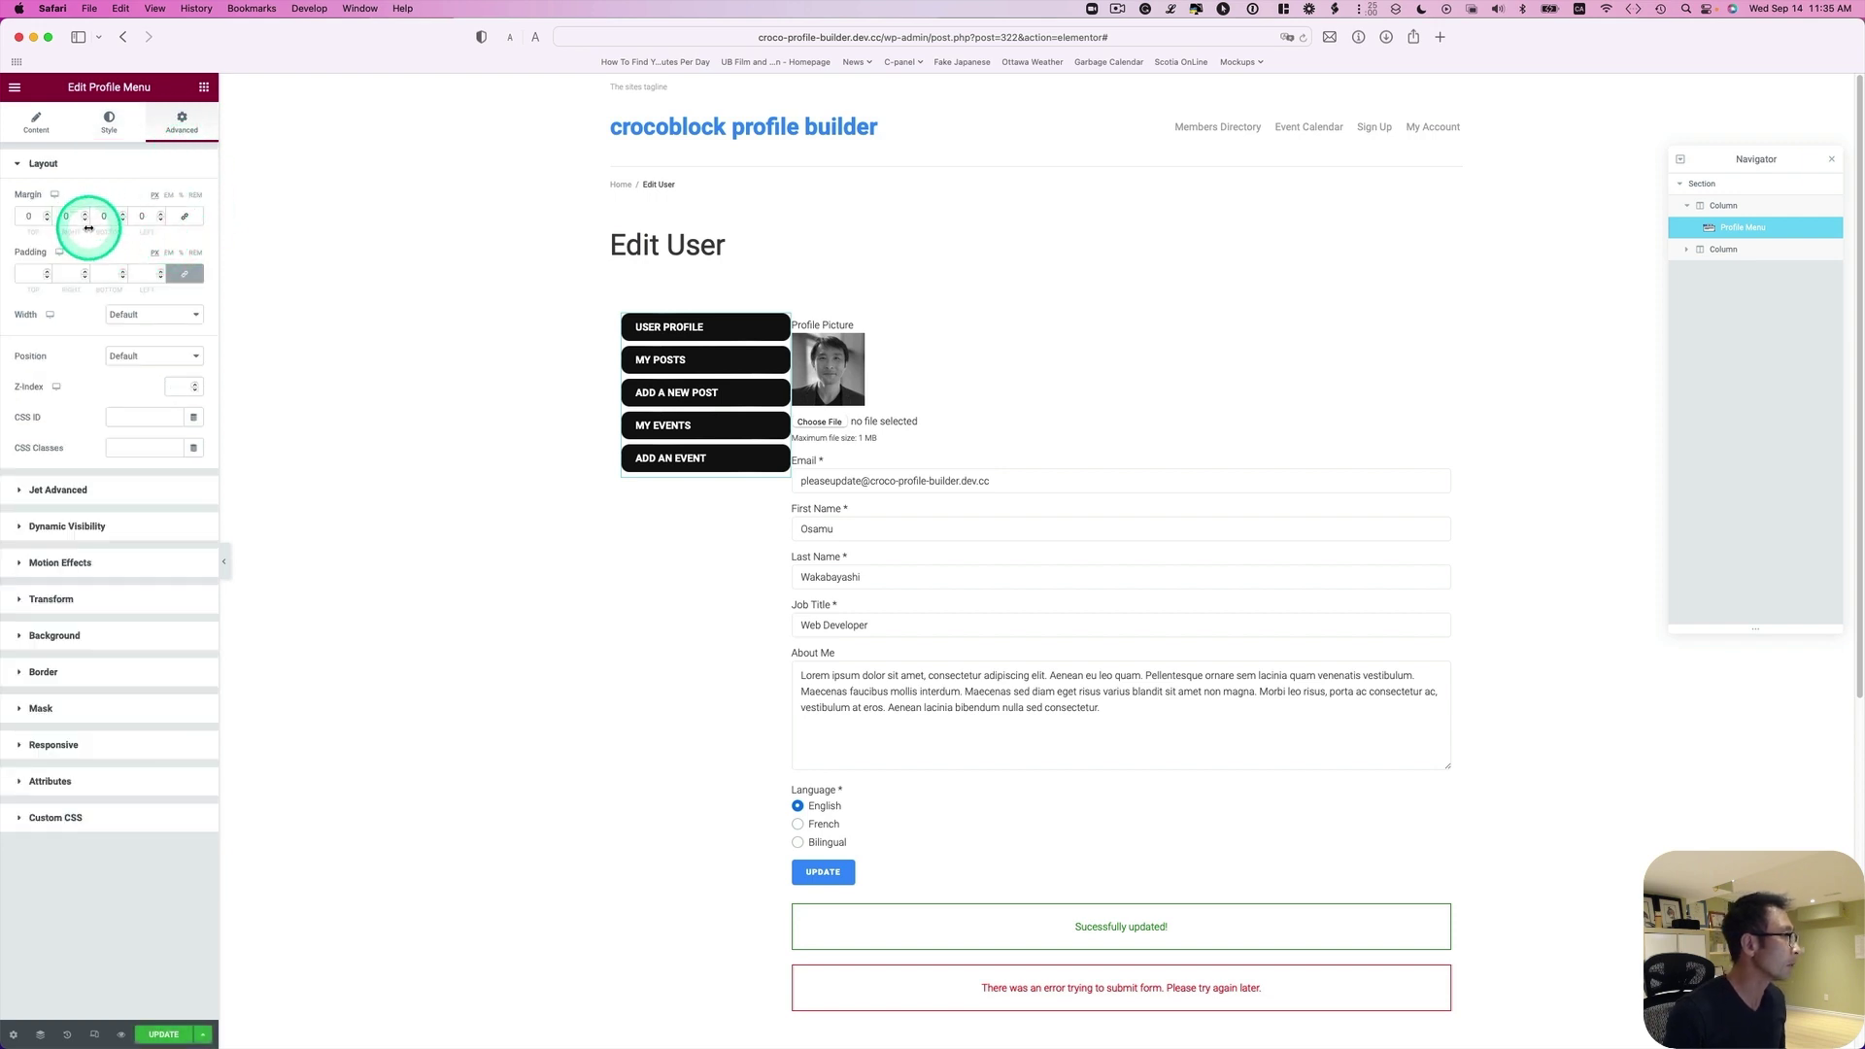
click(90, 218)
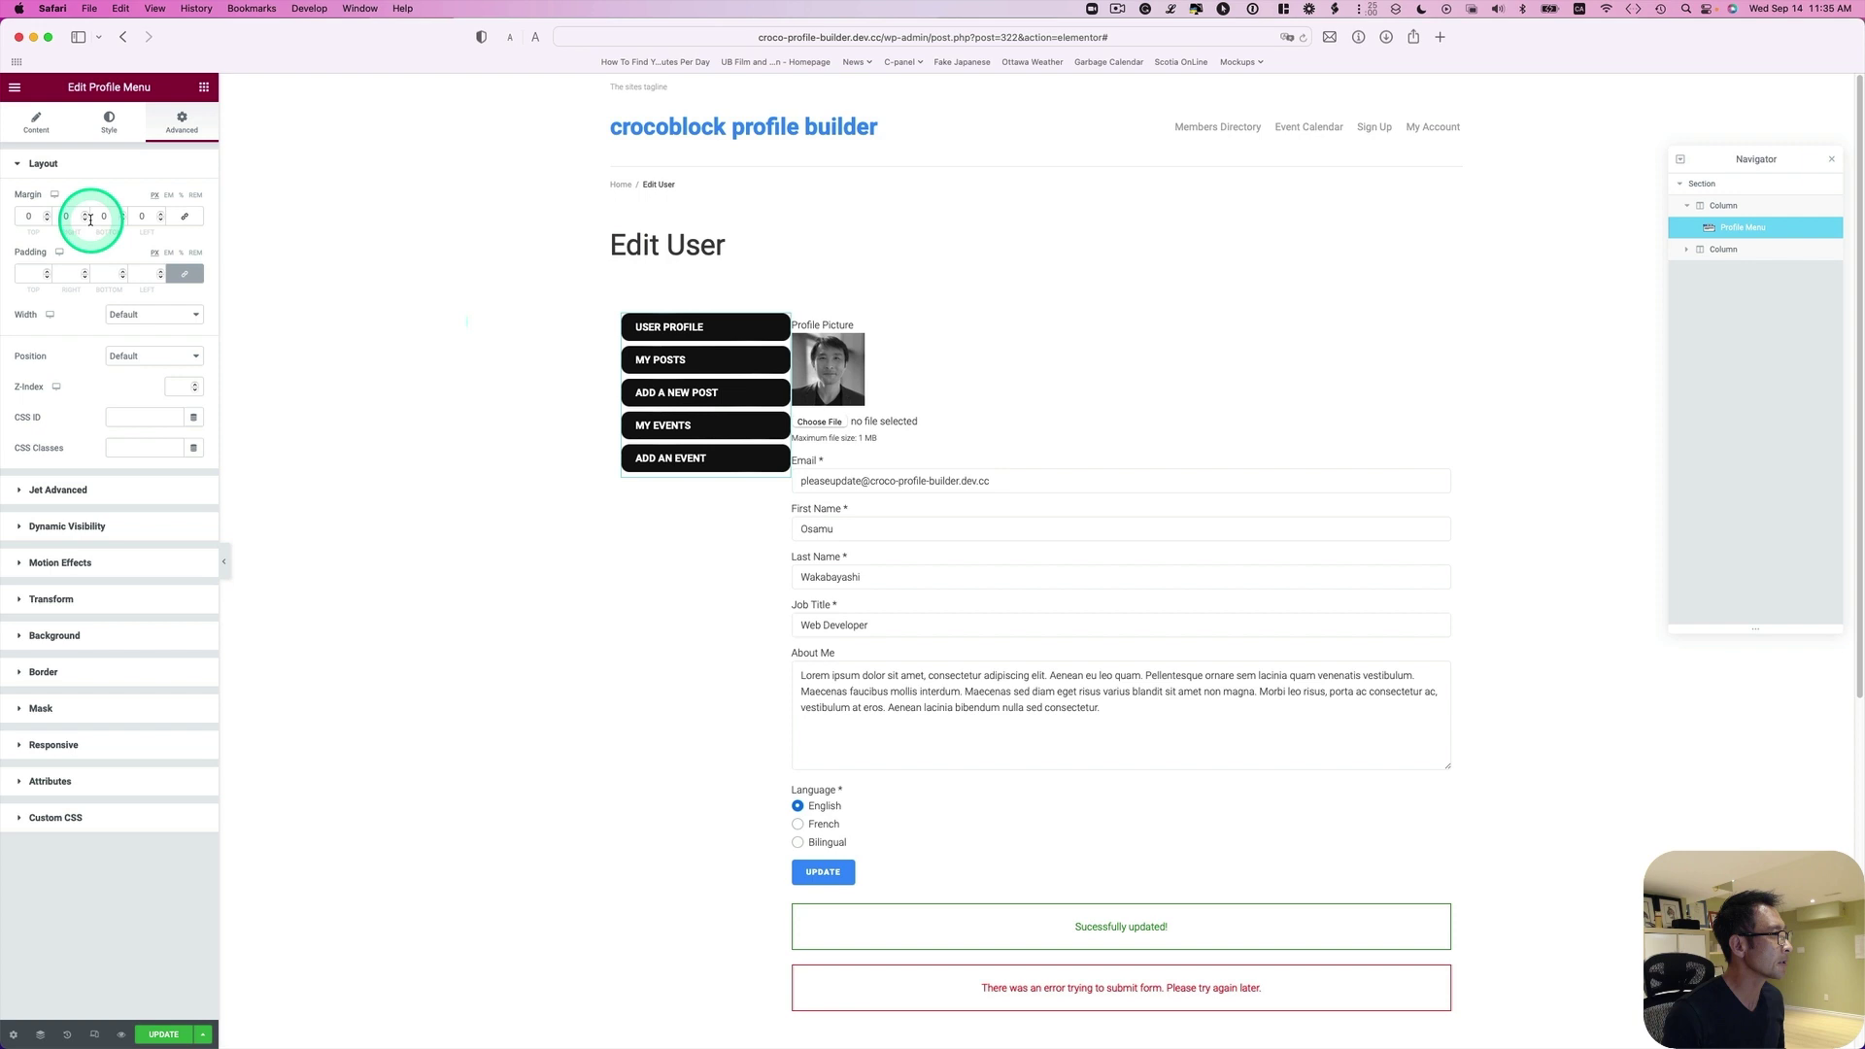
double_click(83, 217)
key(BackSpace)
text(22)
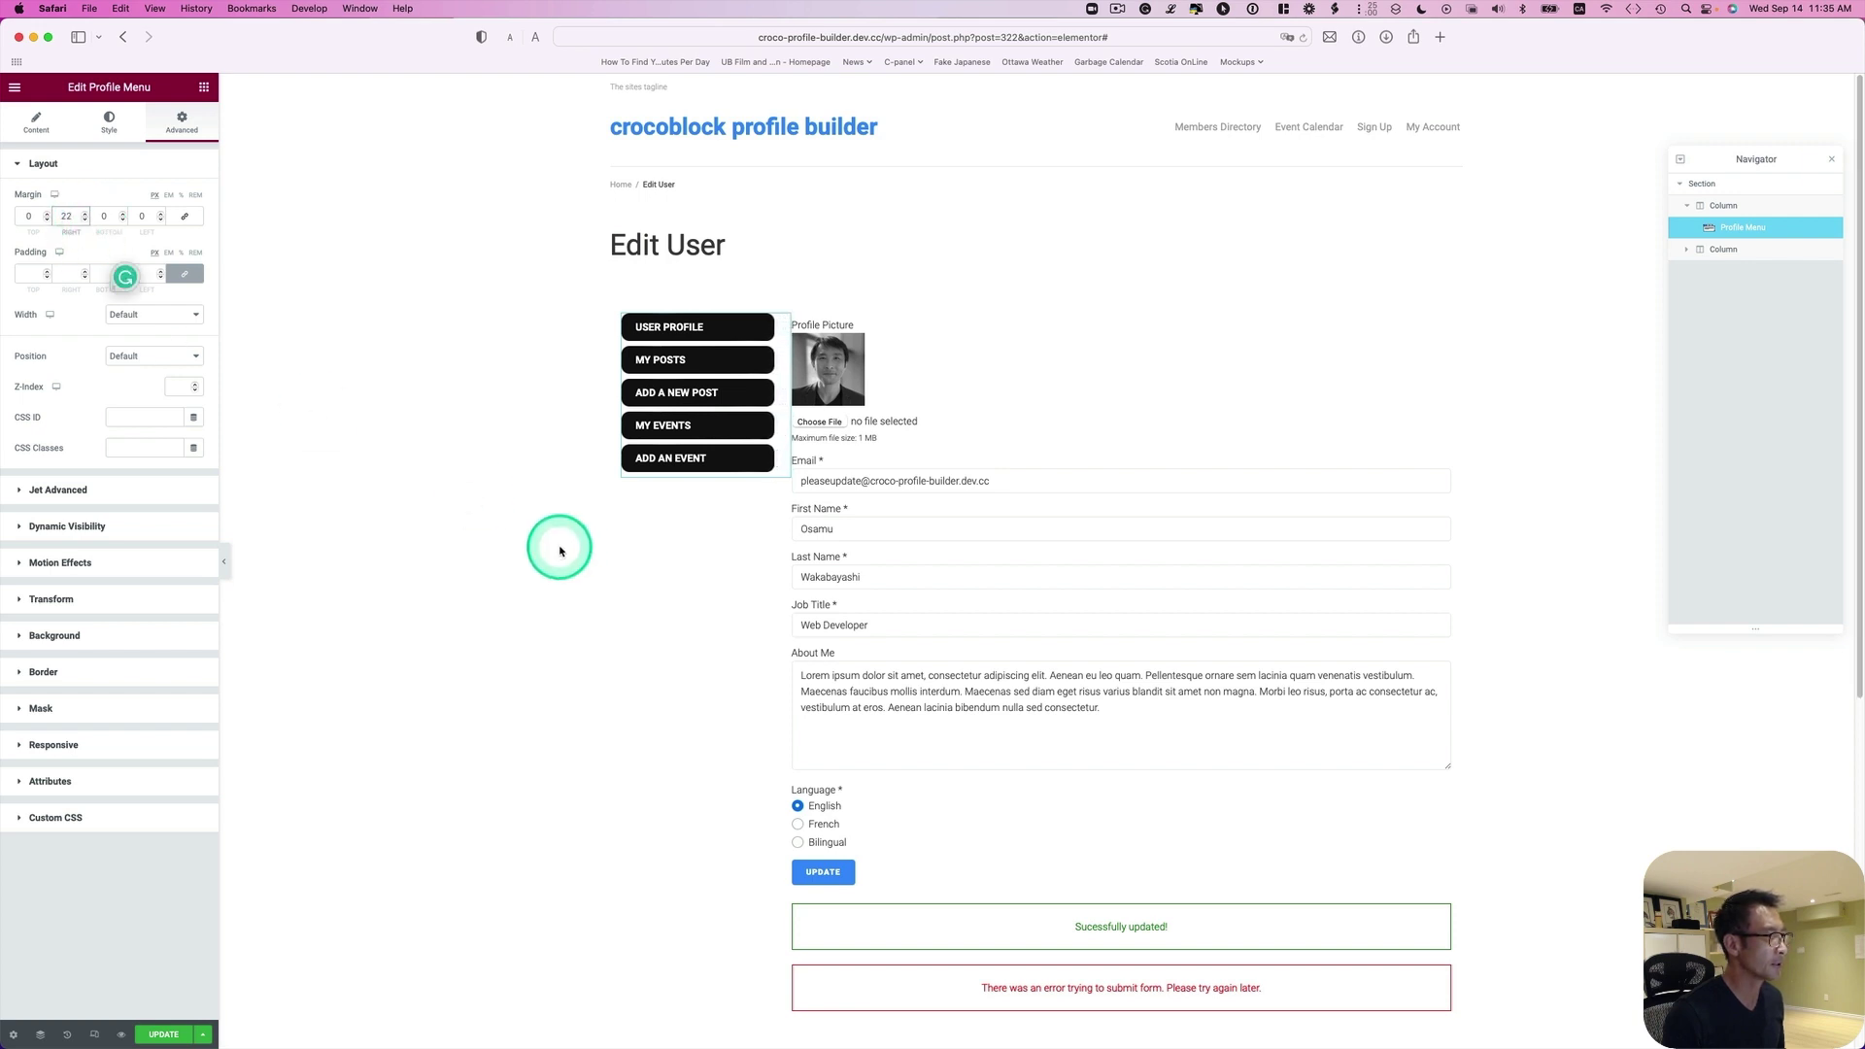
click(164, 1035)
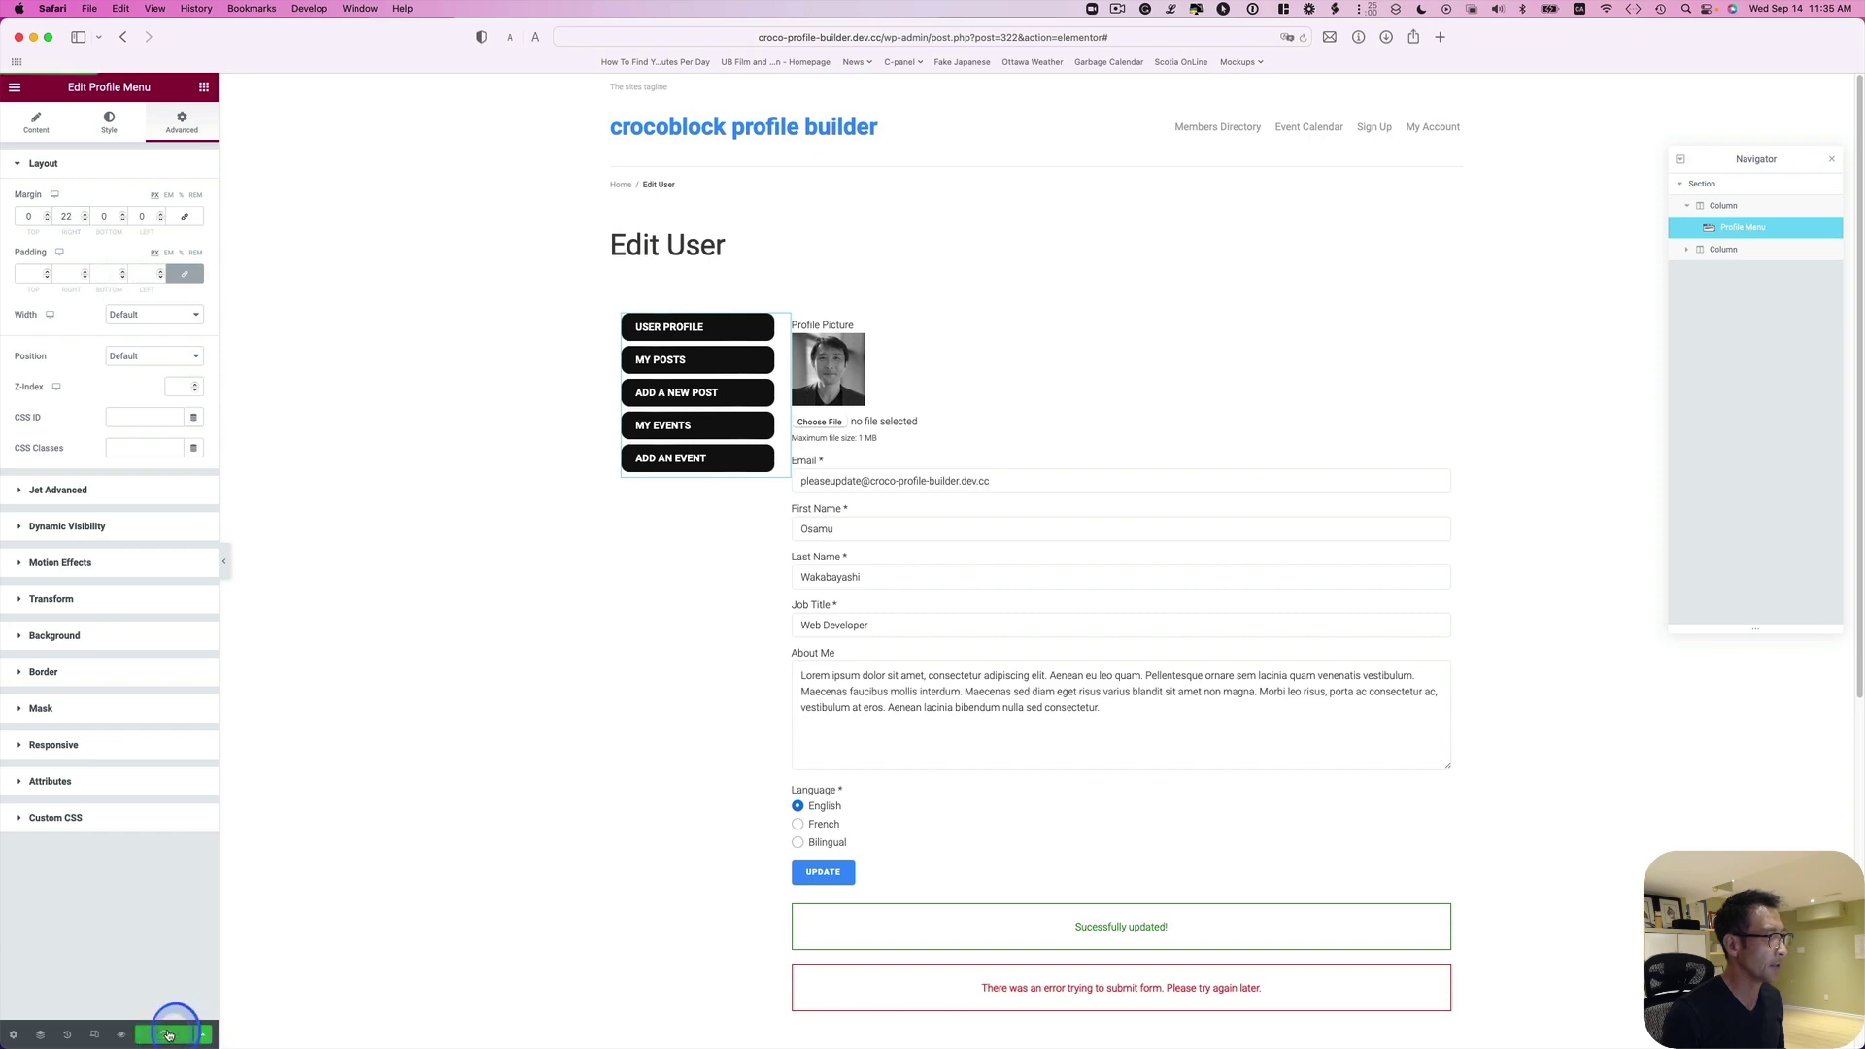
- Widen the private front-end window and reload the account page to see the black pills
key(ctrl+Up)
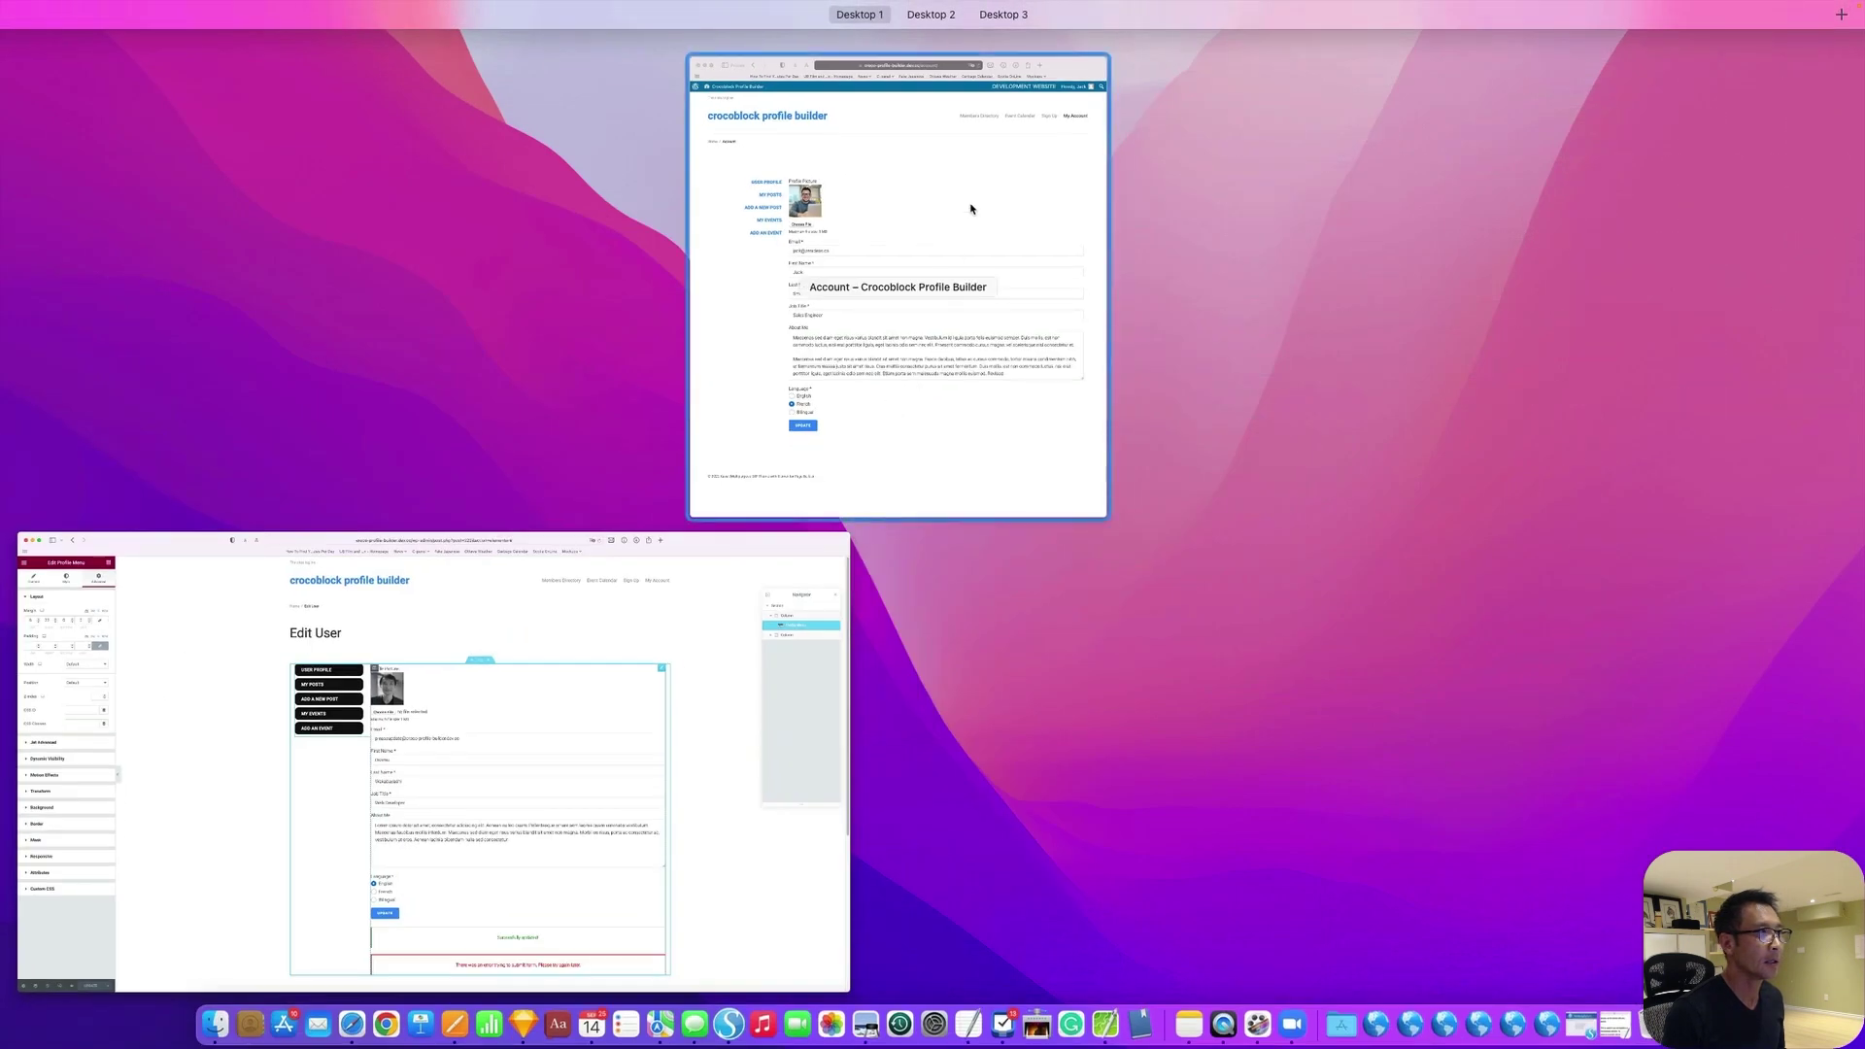
click(971, 199)
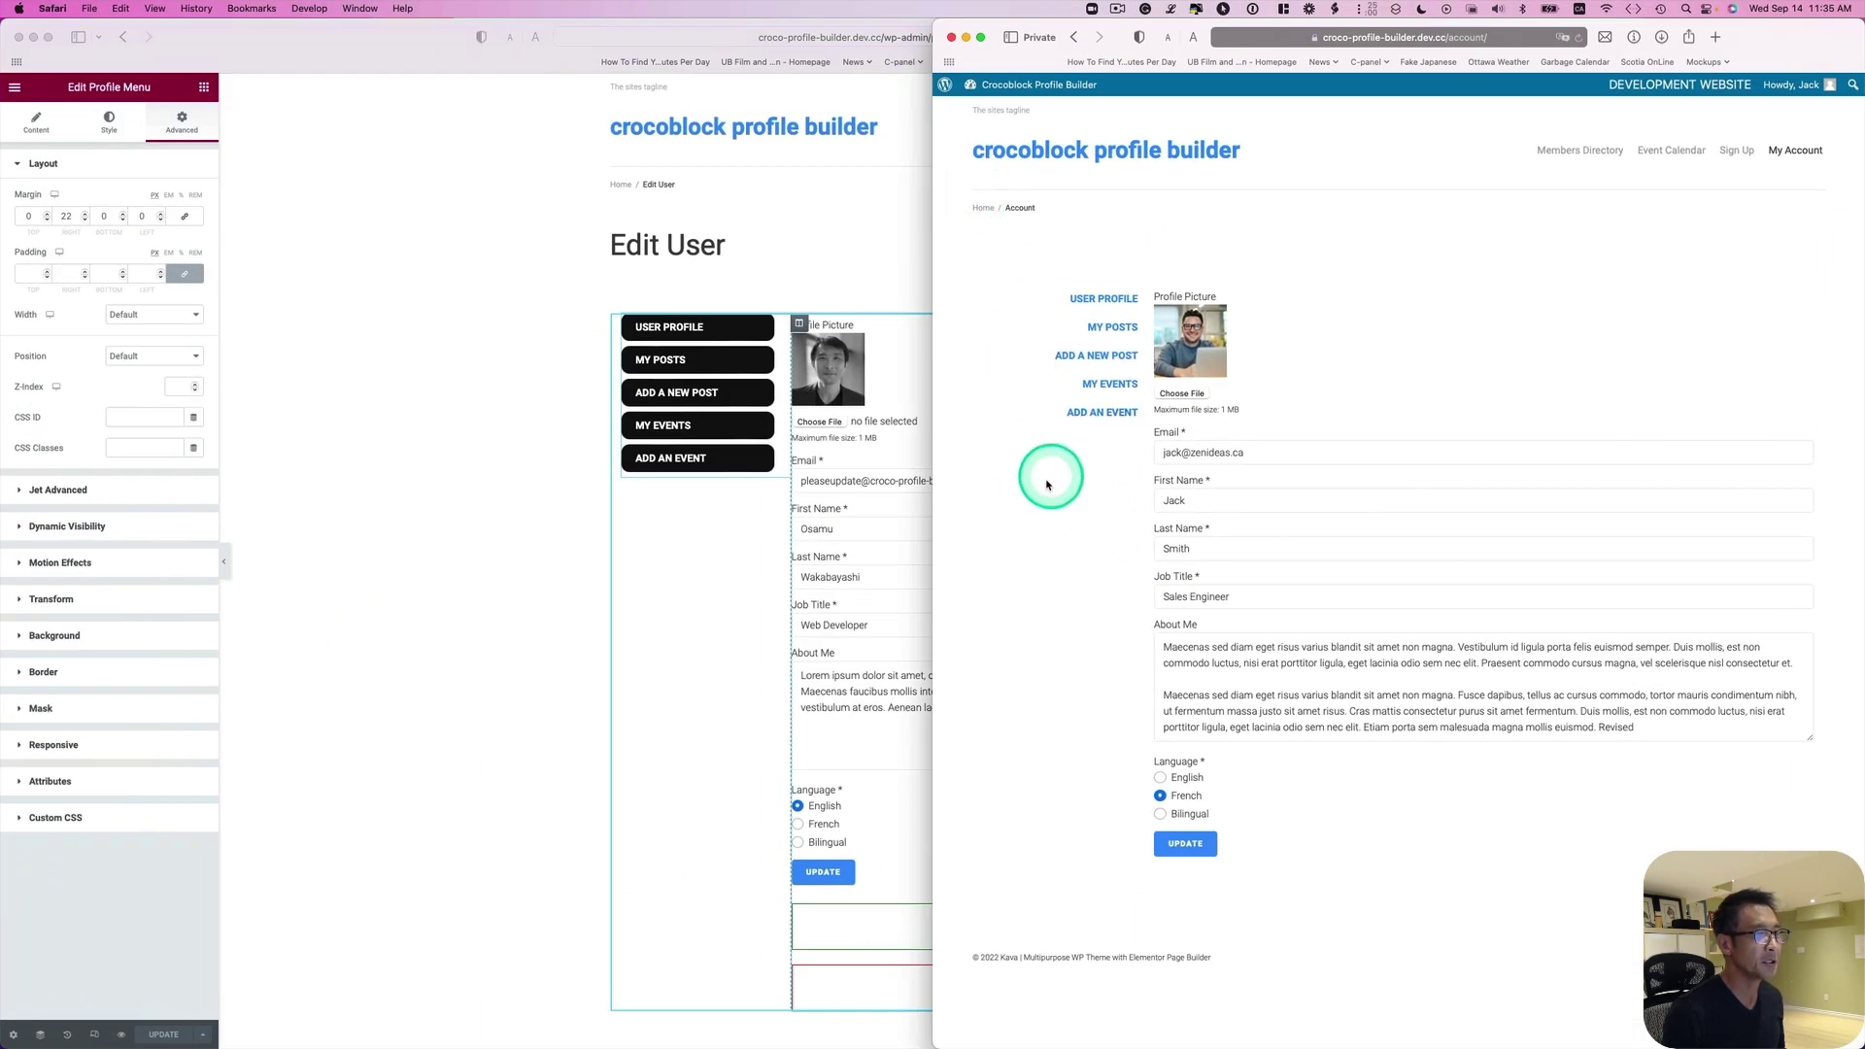
drag(934, 491, 682, 489)
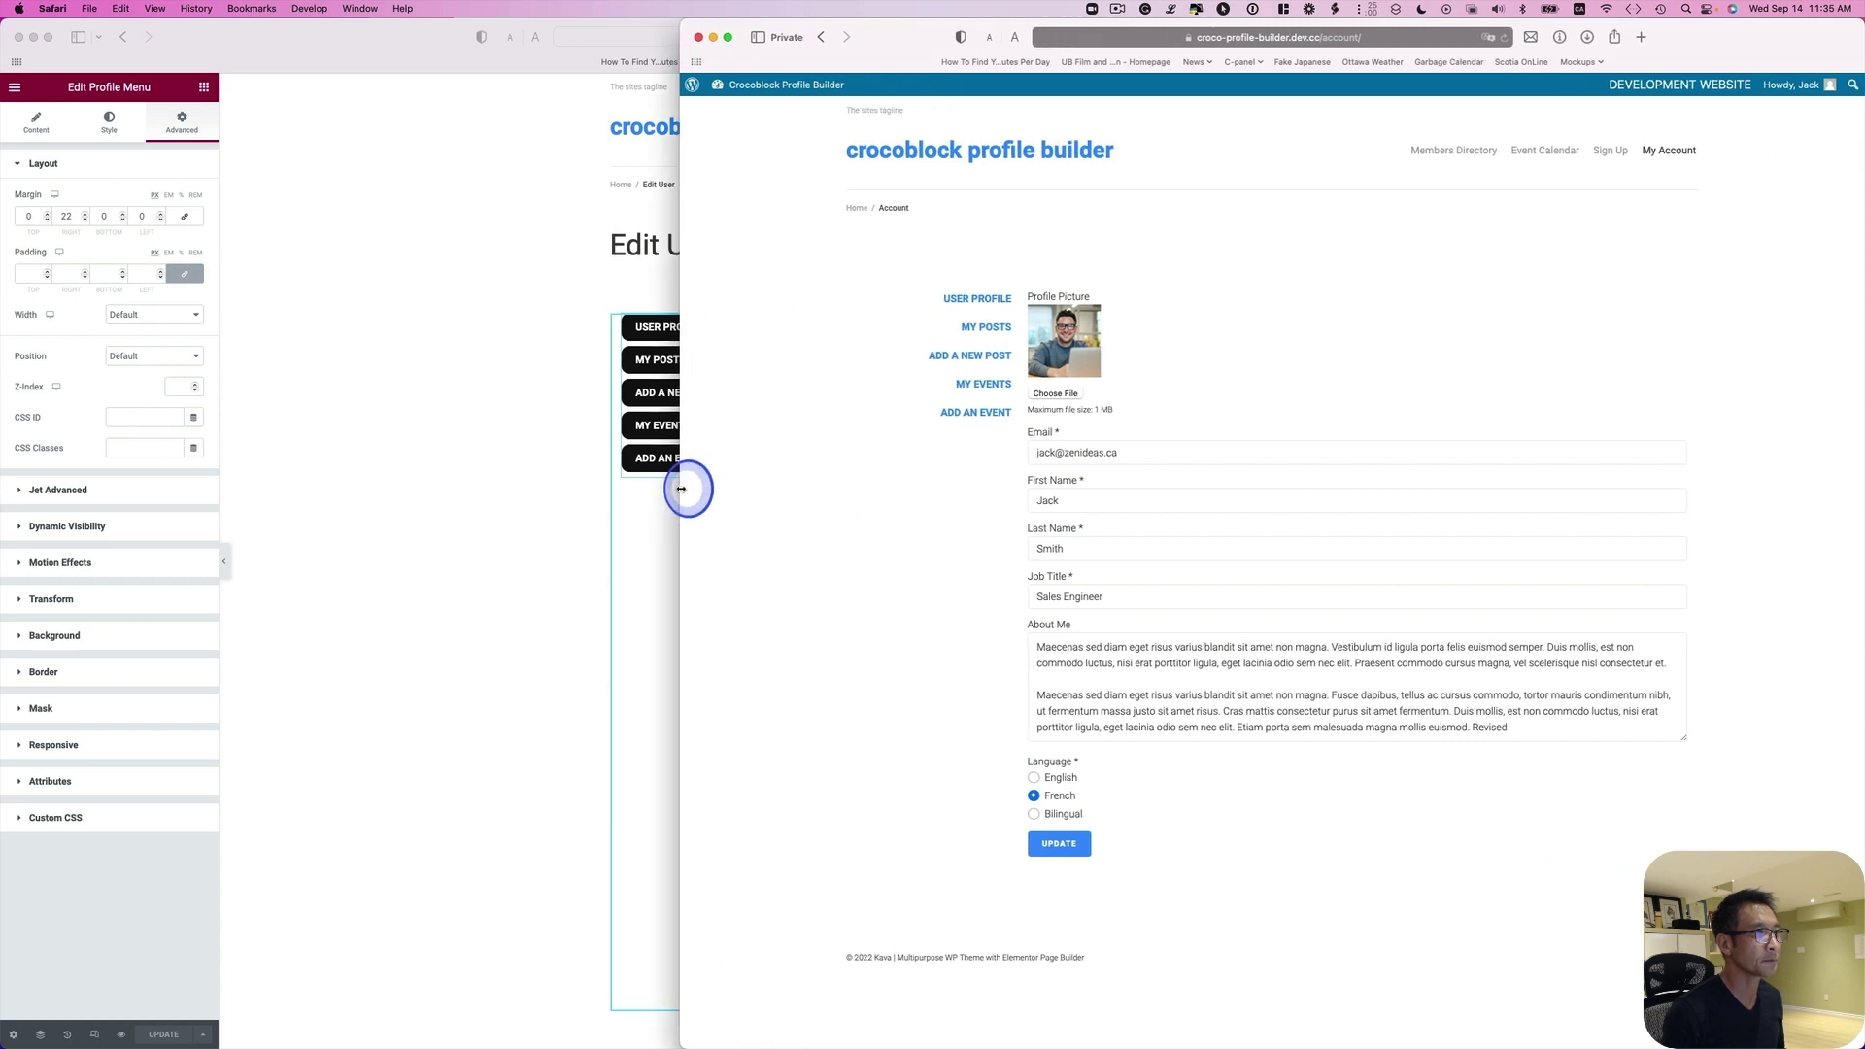
click(1502, 47)
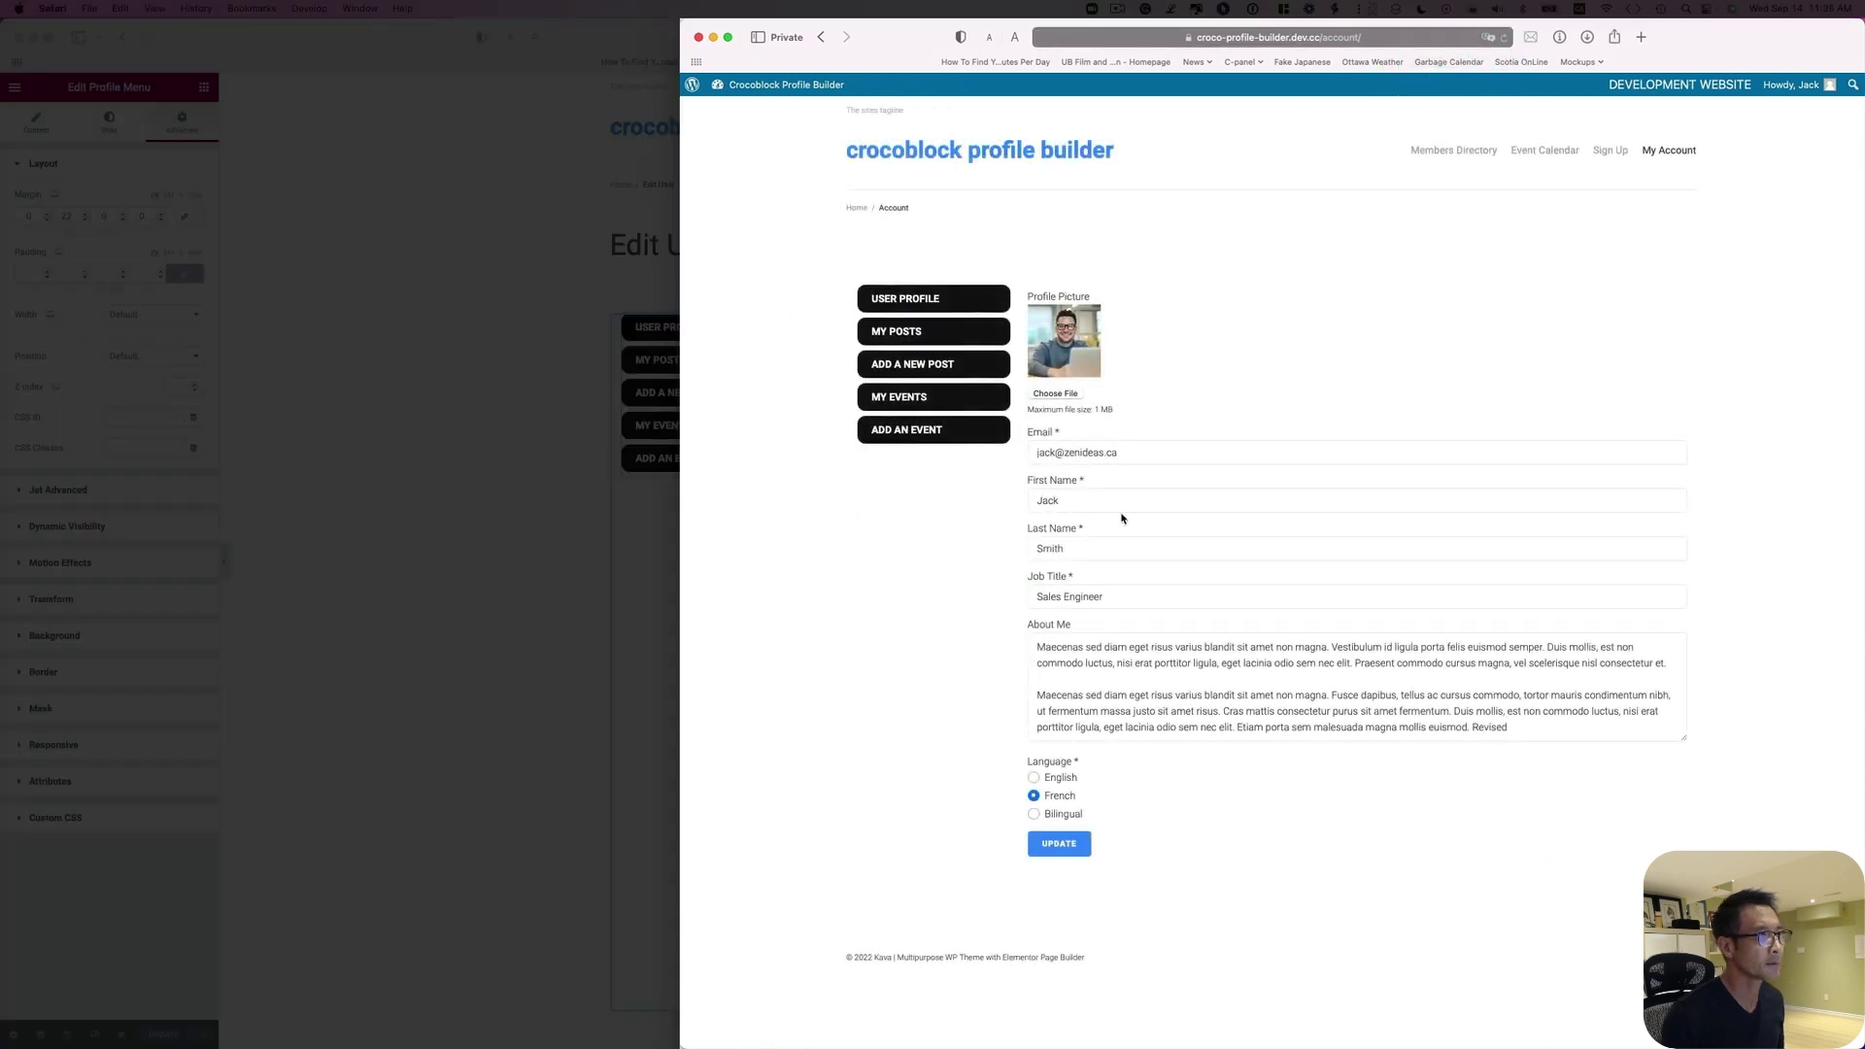
click(956, 540)
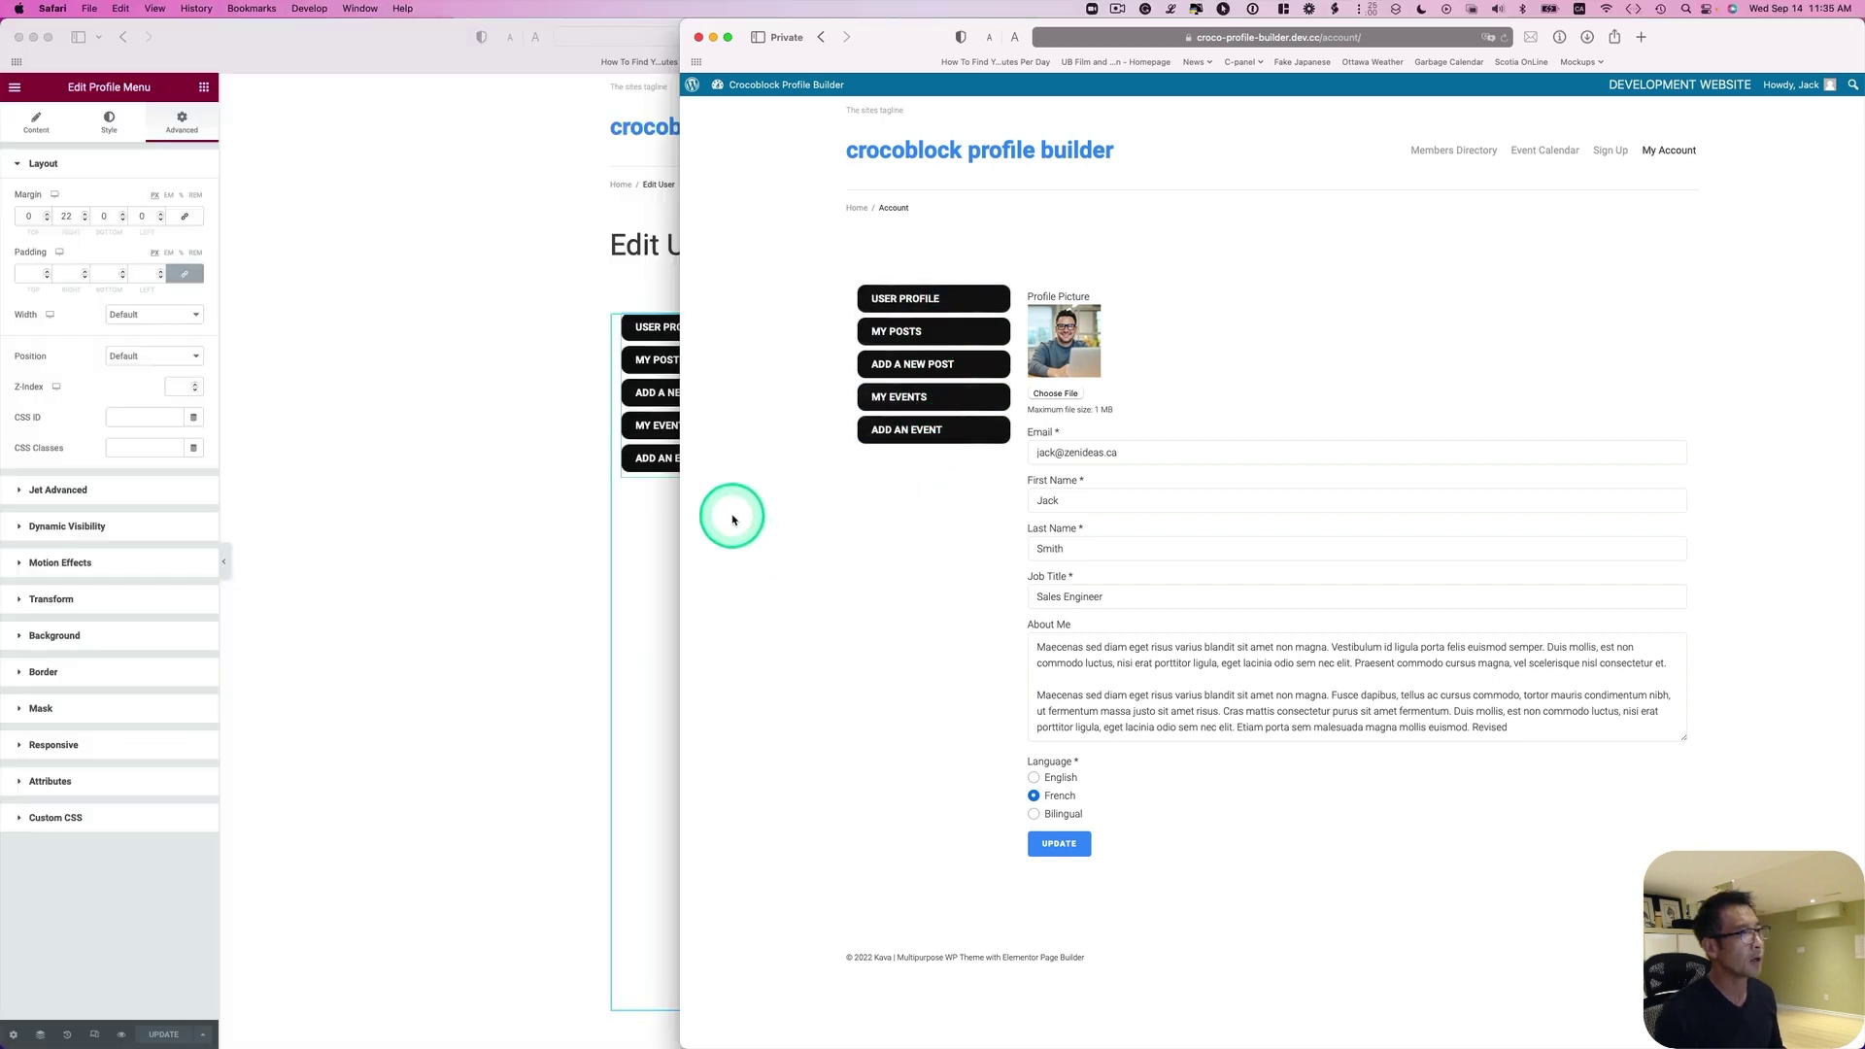
click(583, 534)
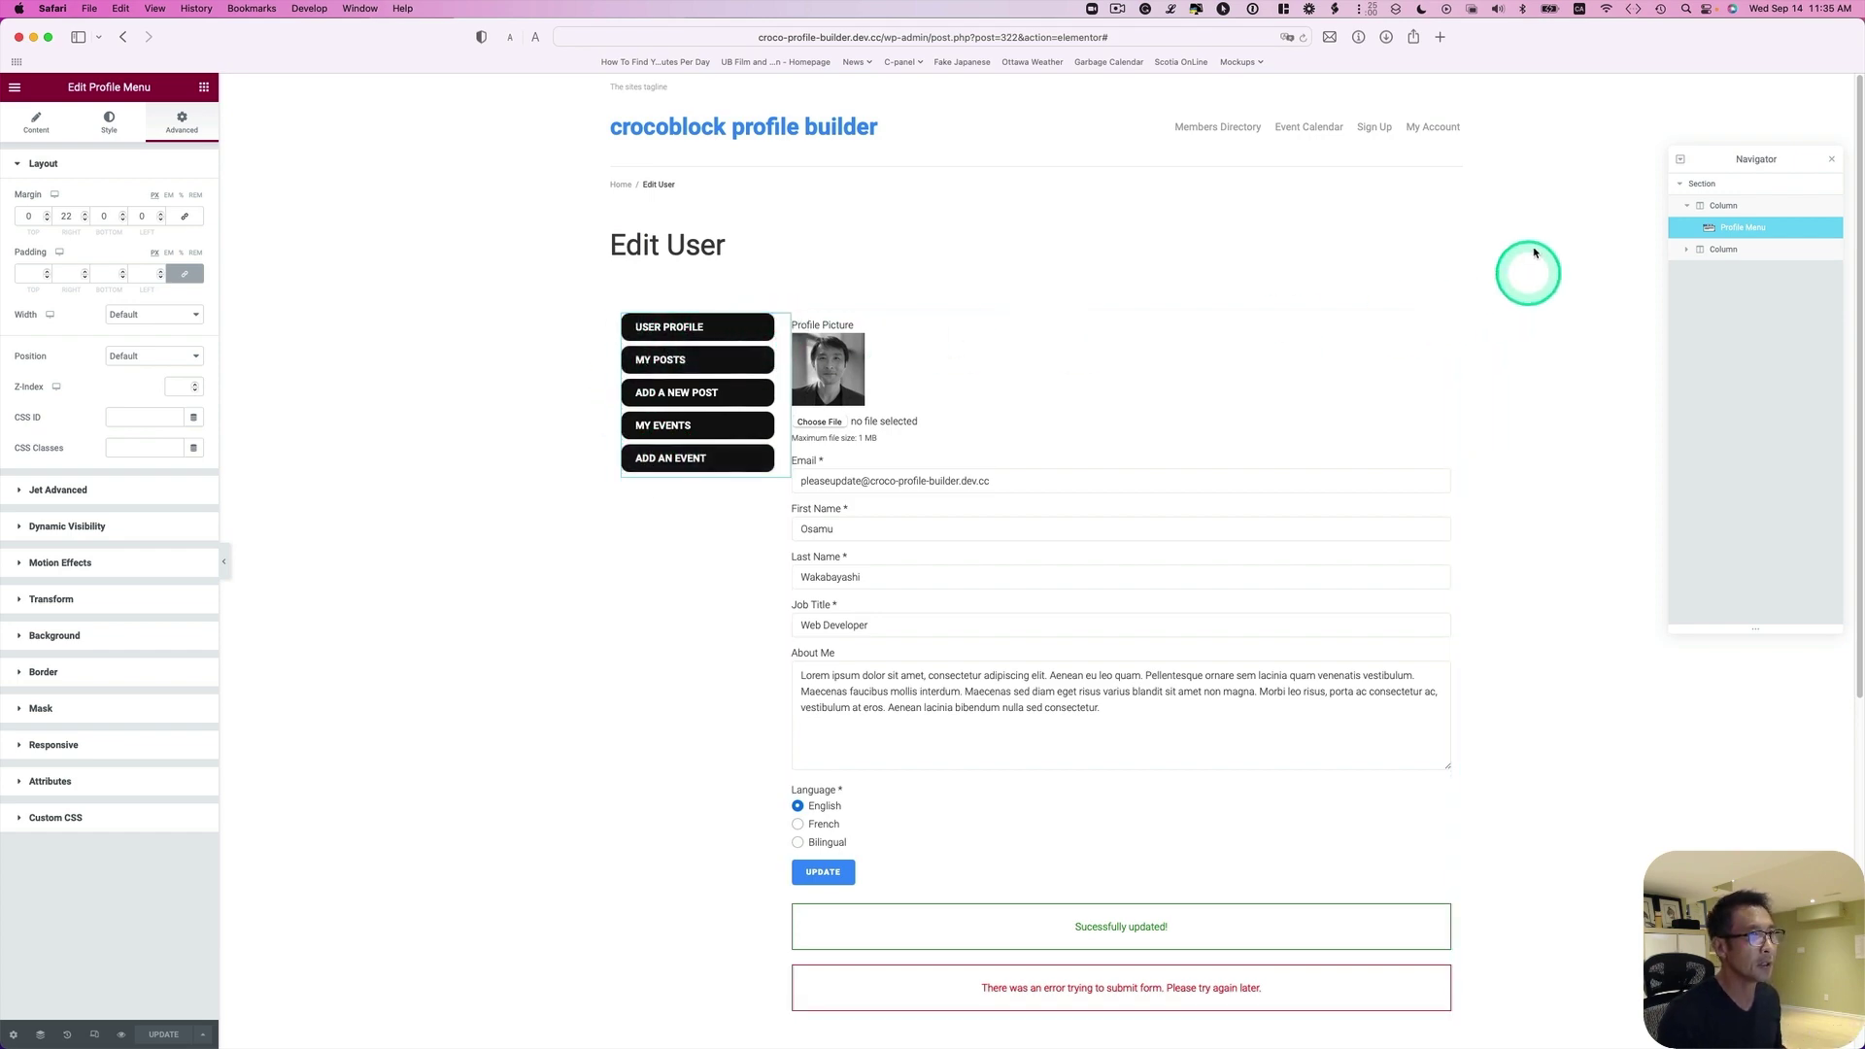
- Open the front-end ADD A NEW POST subpage, then go back to the account page
key(ctrl+Up)
click(1047, 385)
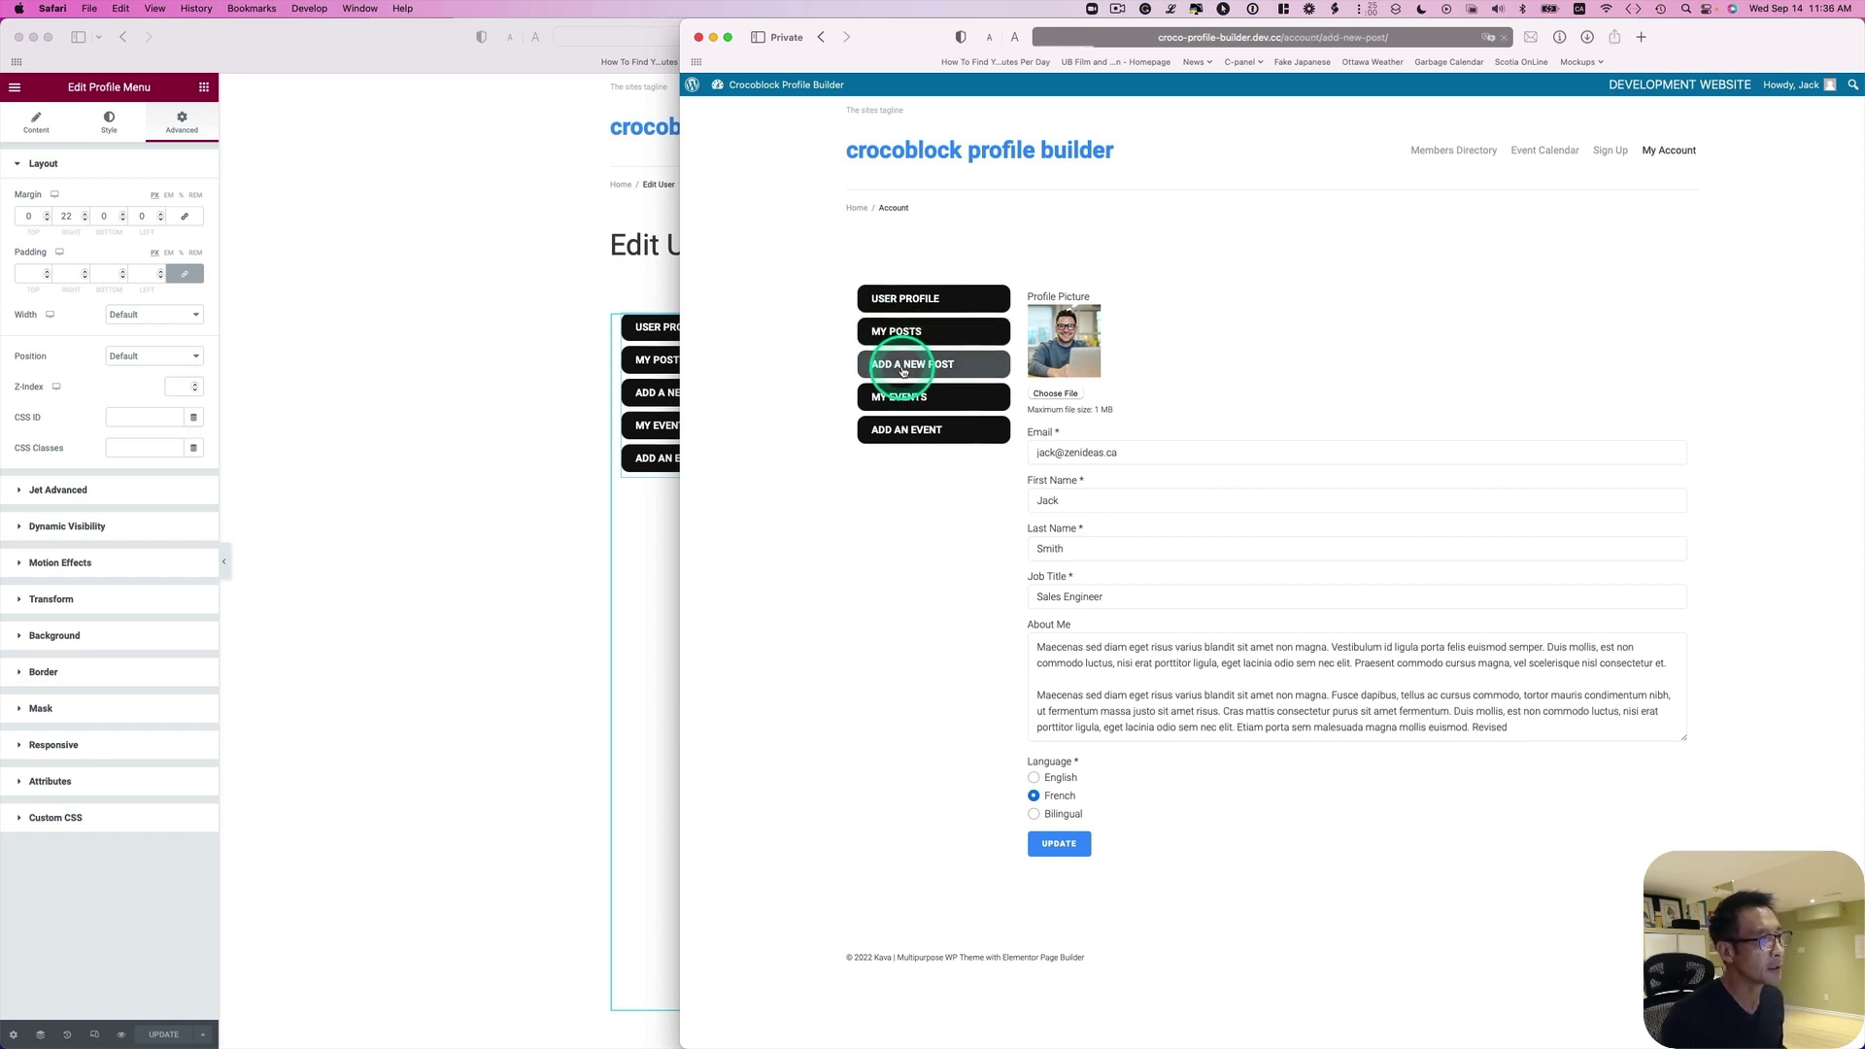
click(902, 371)
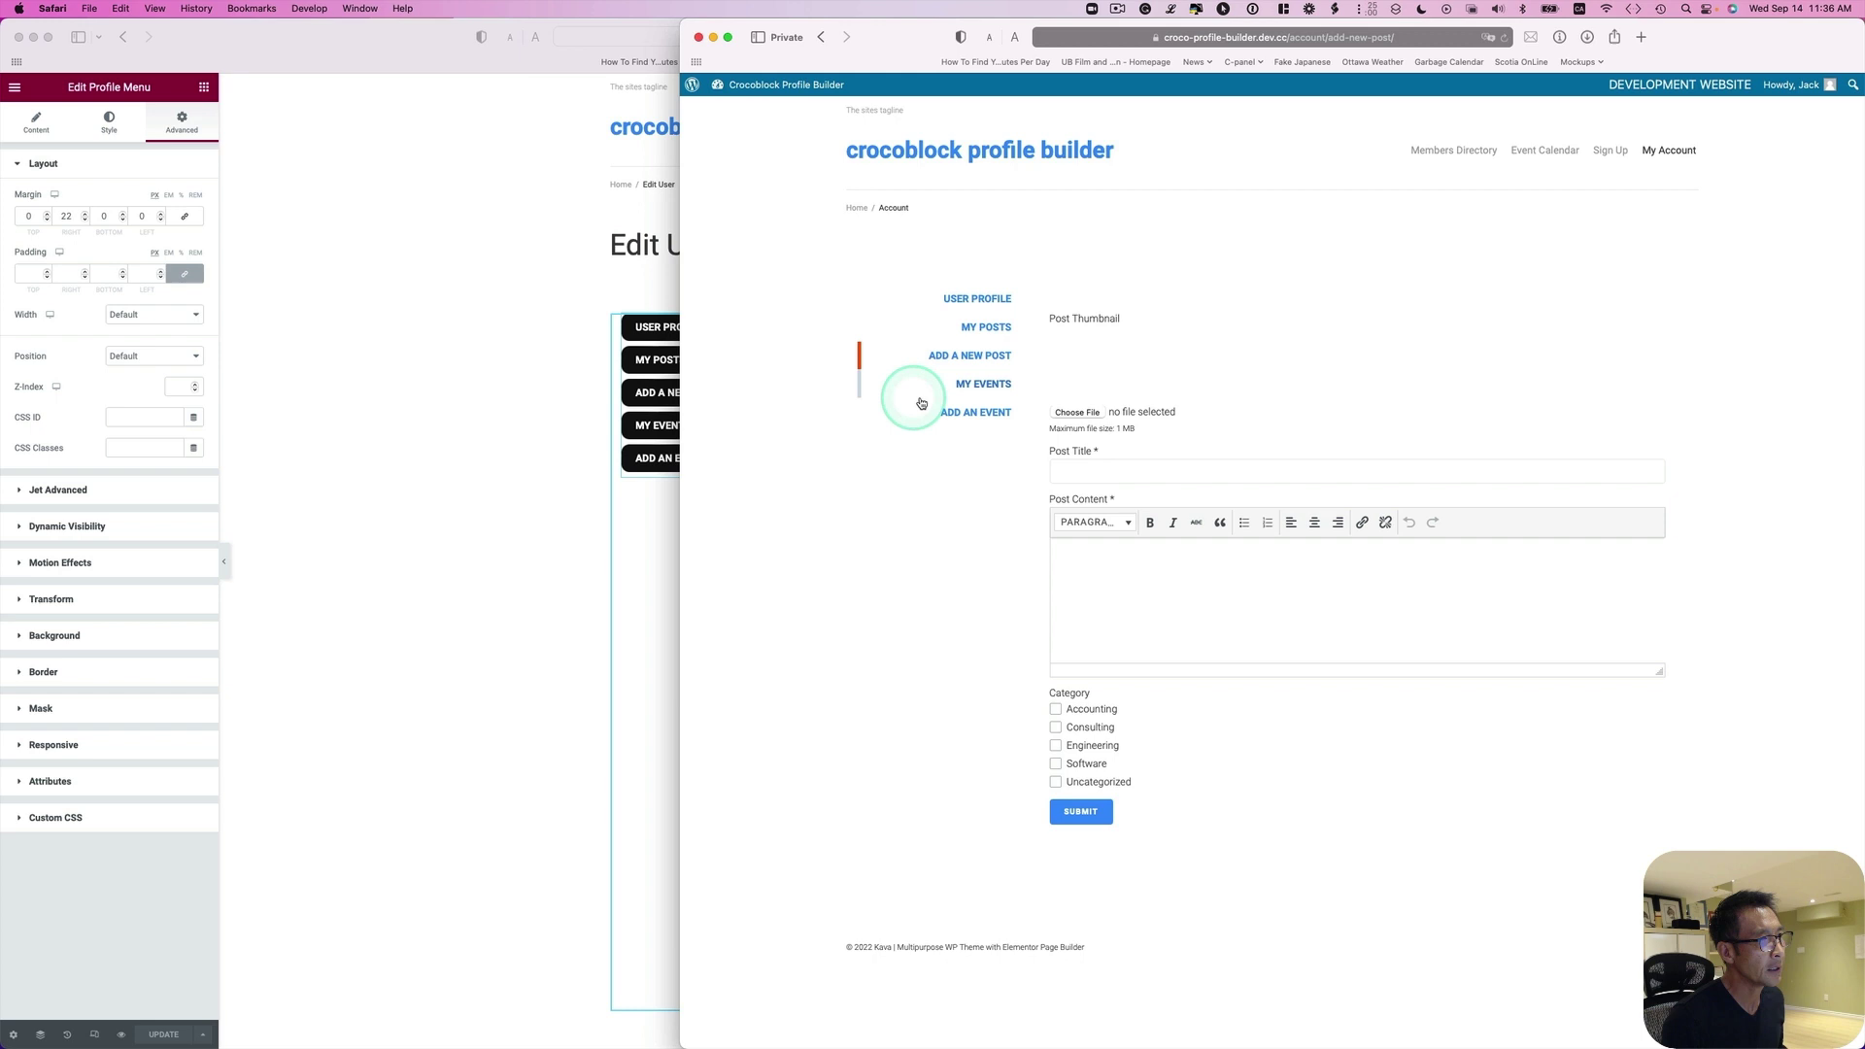
click(820, 37)
click(541, 466)
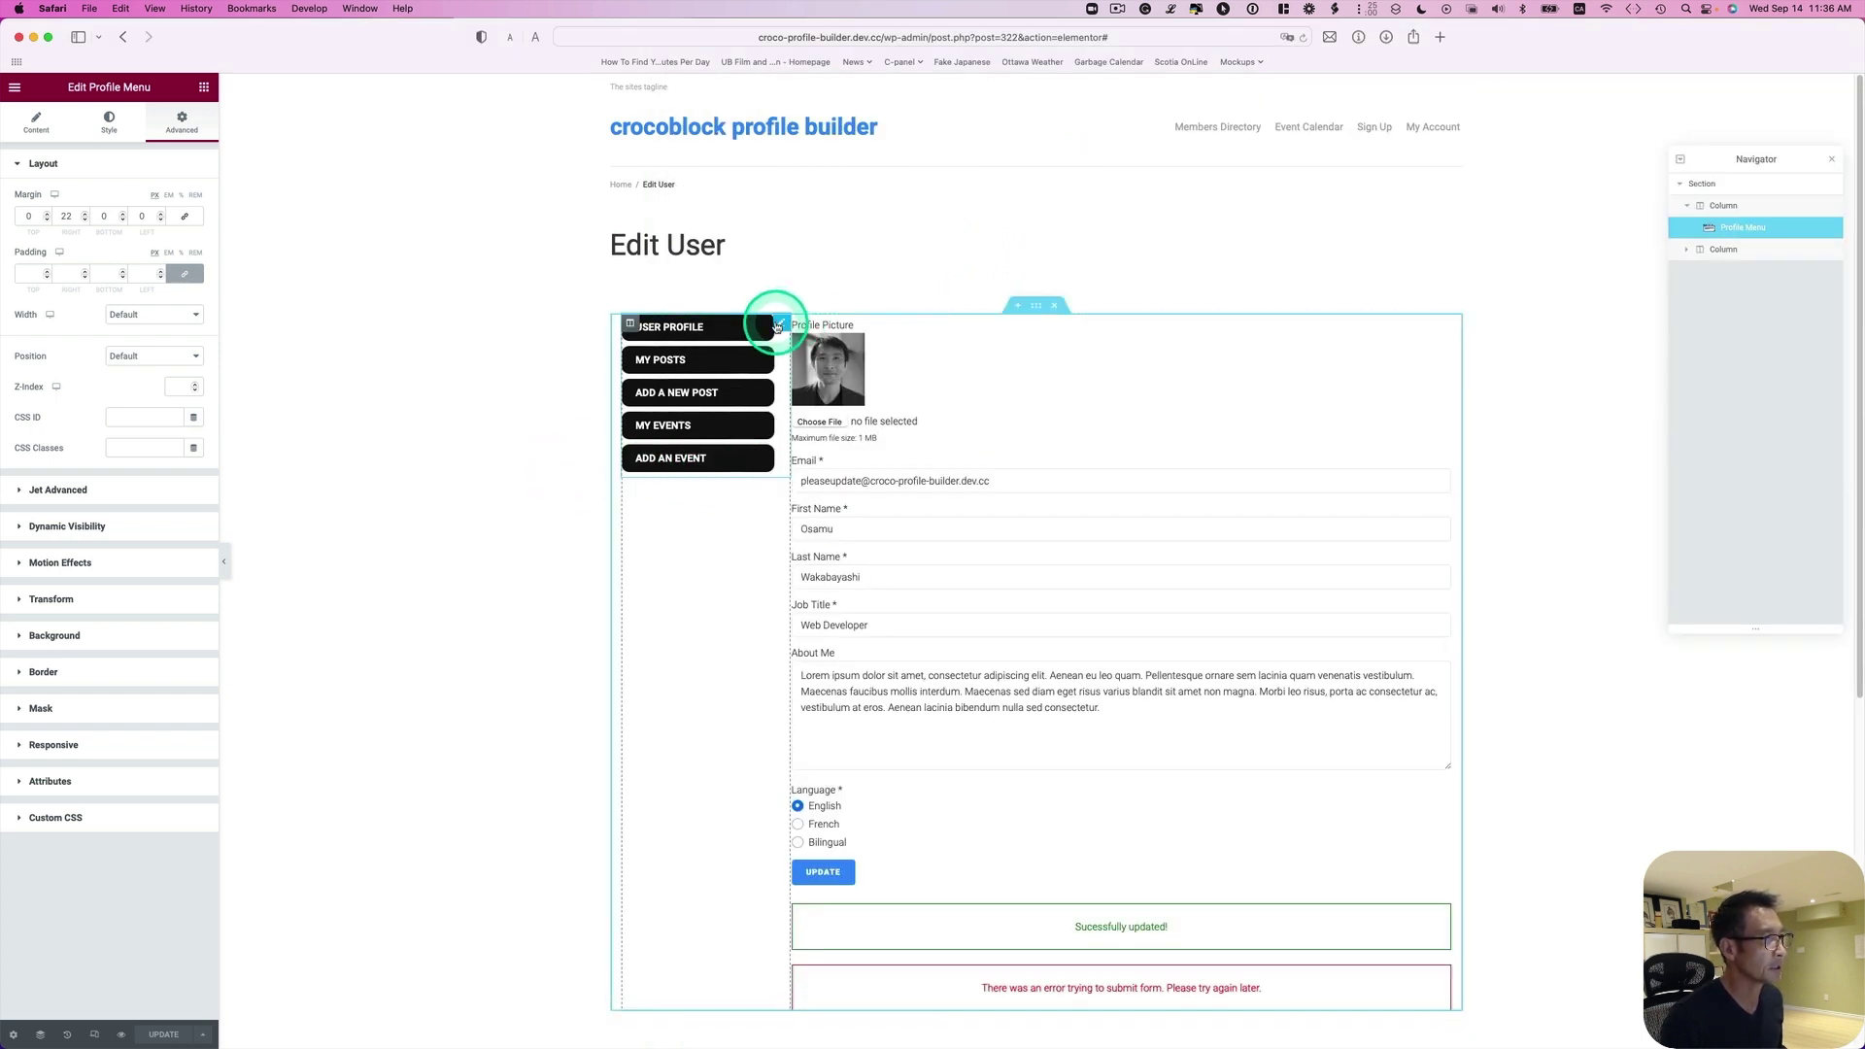
- Copy the styled Profile Menu widget from the Edit User template
right_click(777, 327)
click(809, 386)
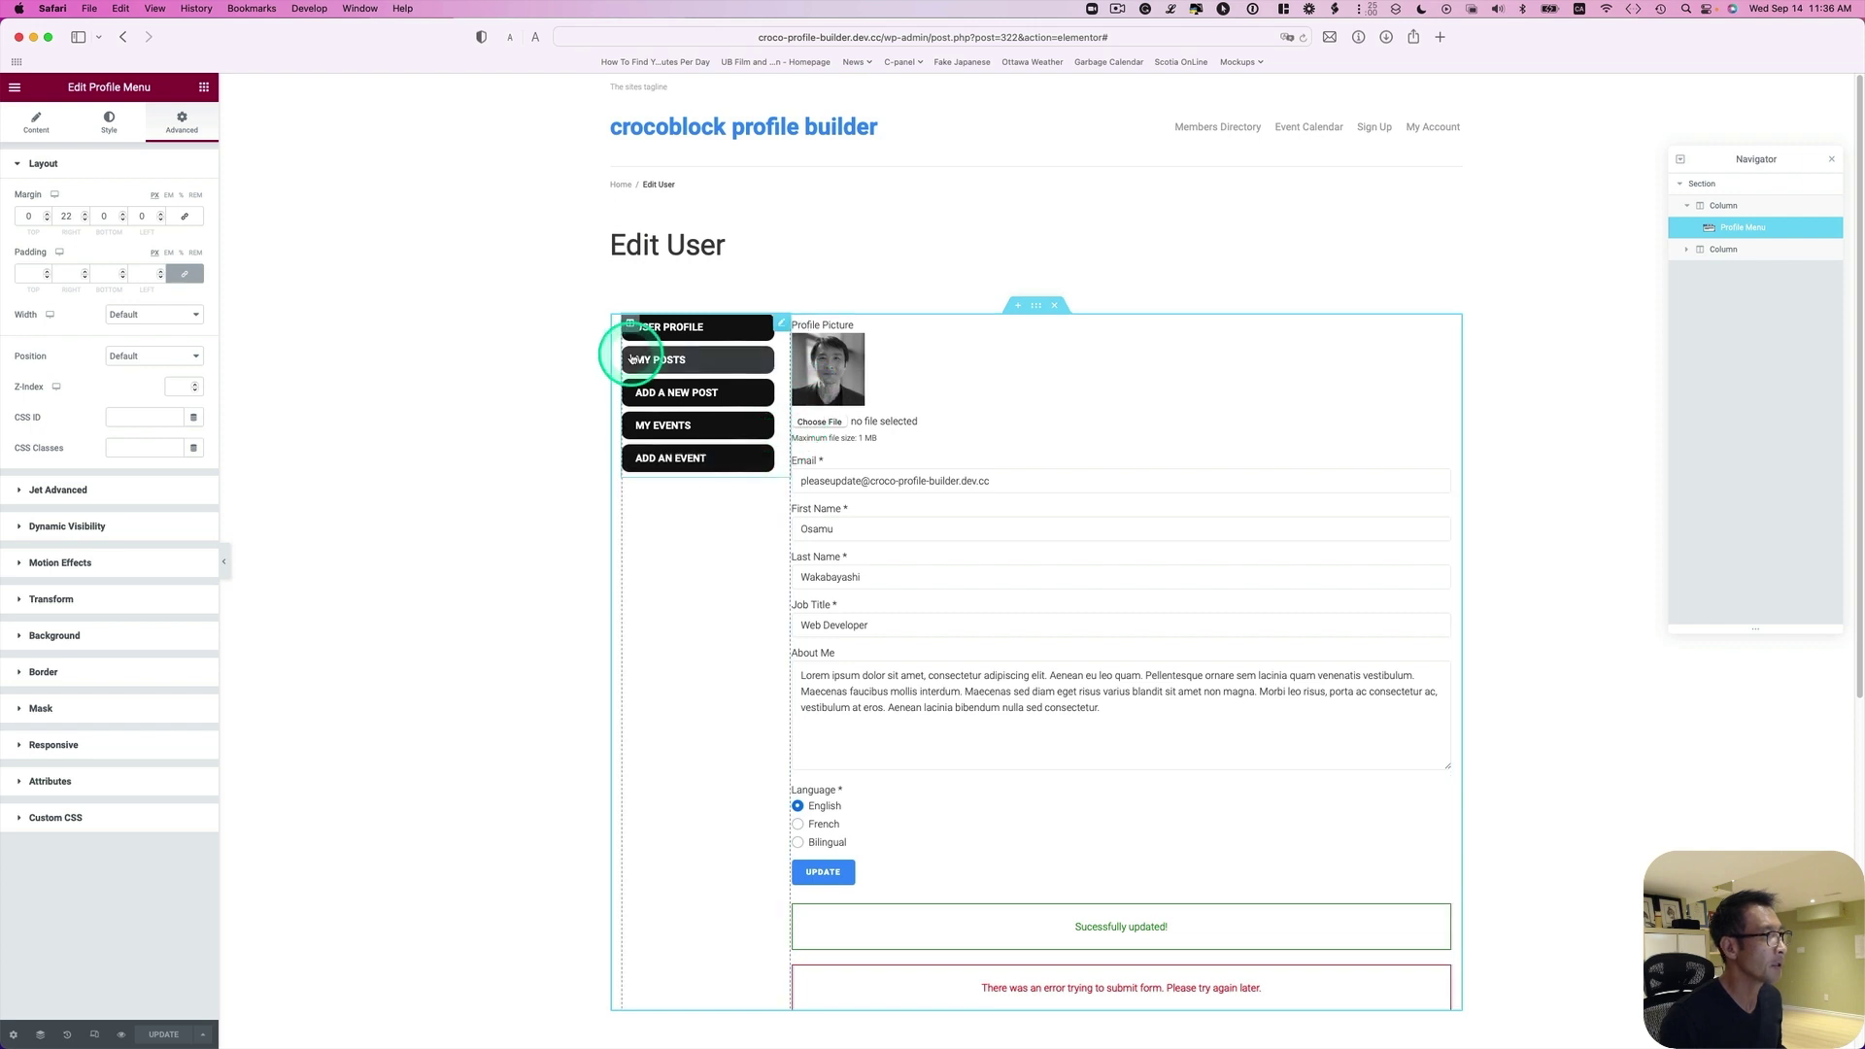
click(430, 254)
- Search 'dash' to reach the WordPress Dashboard, then open Templates > Saved Templates
key(super+e)
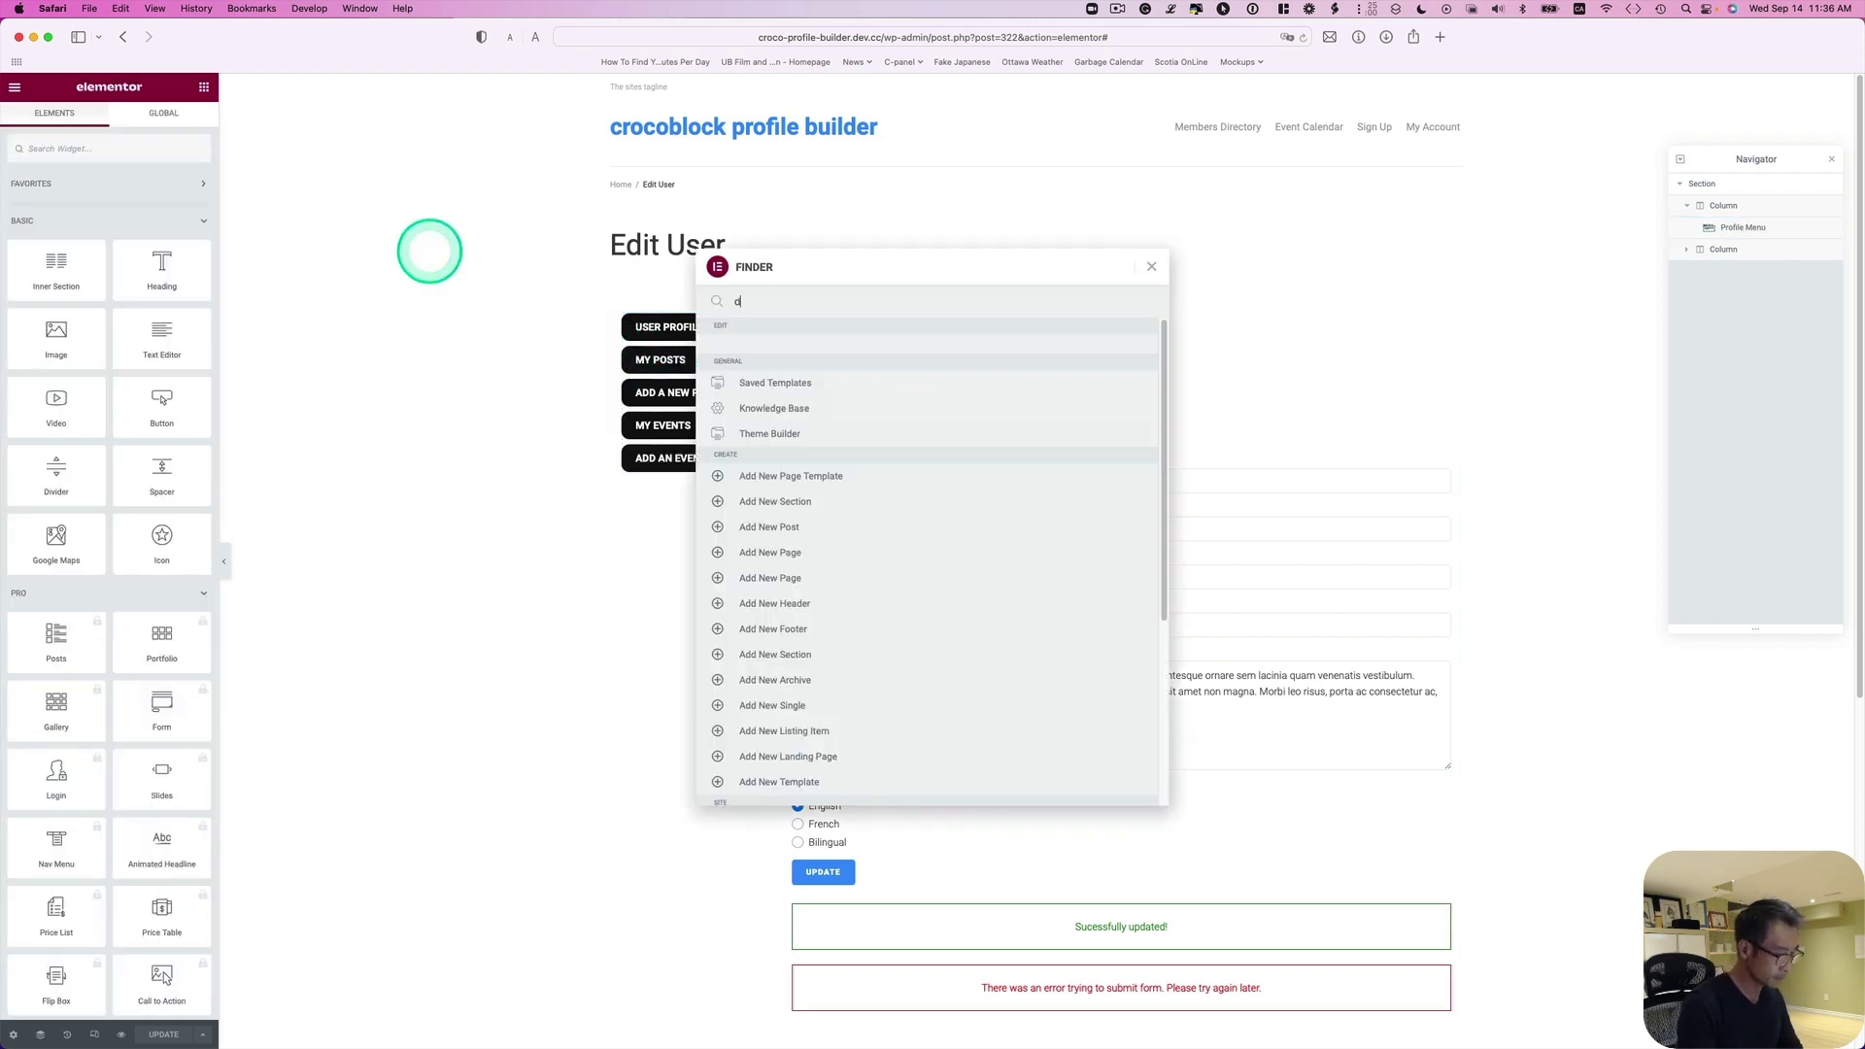
text(dash)
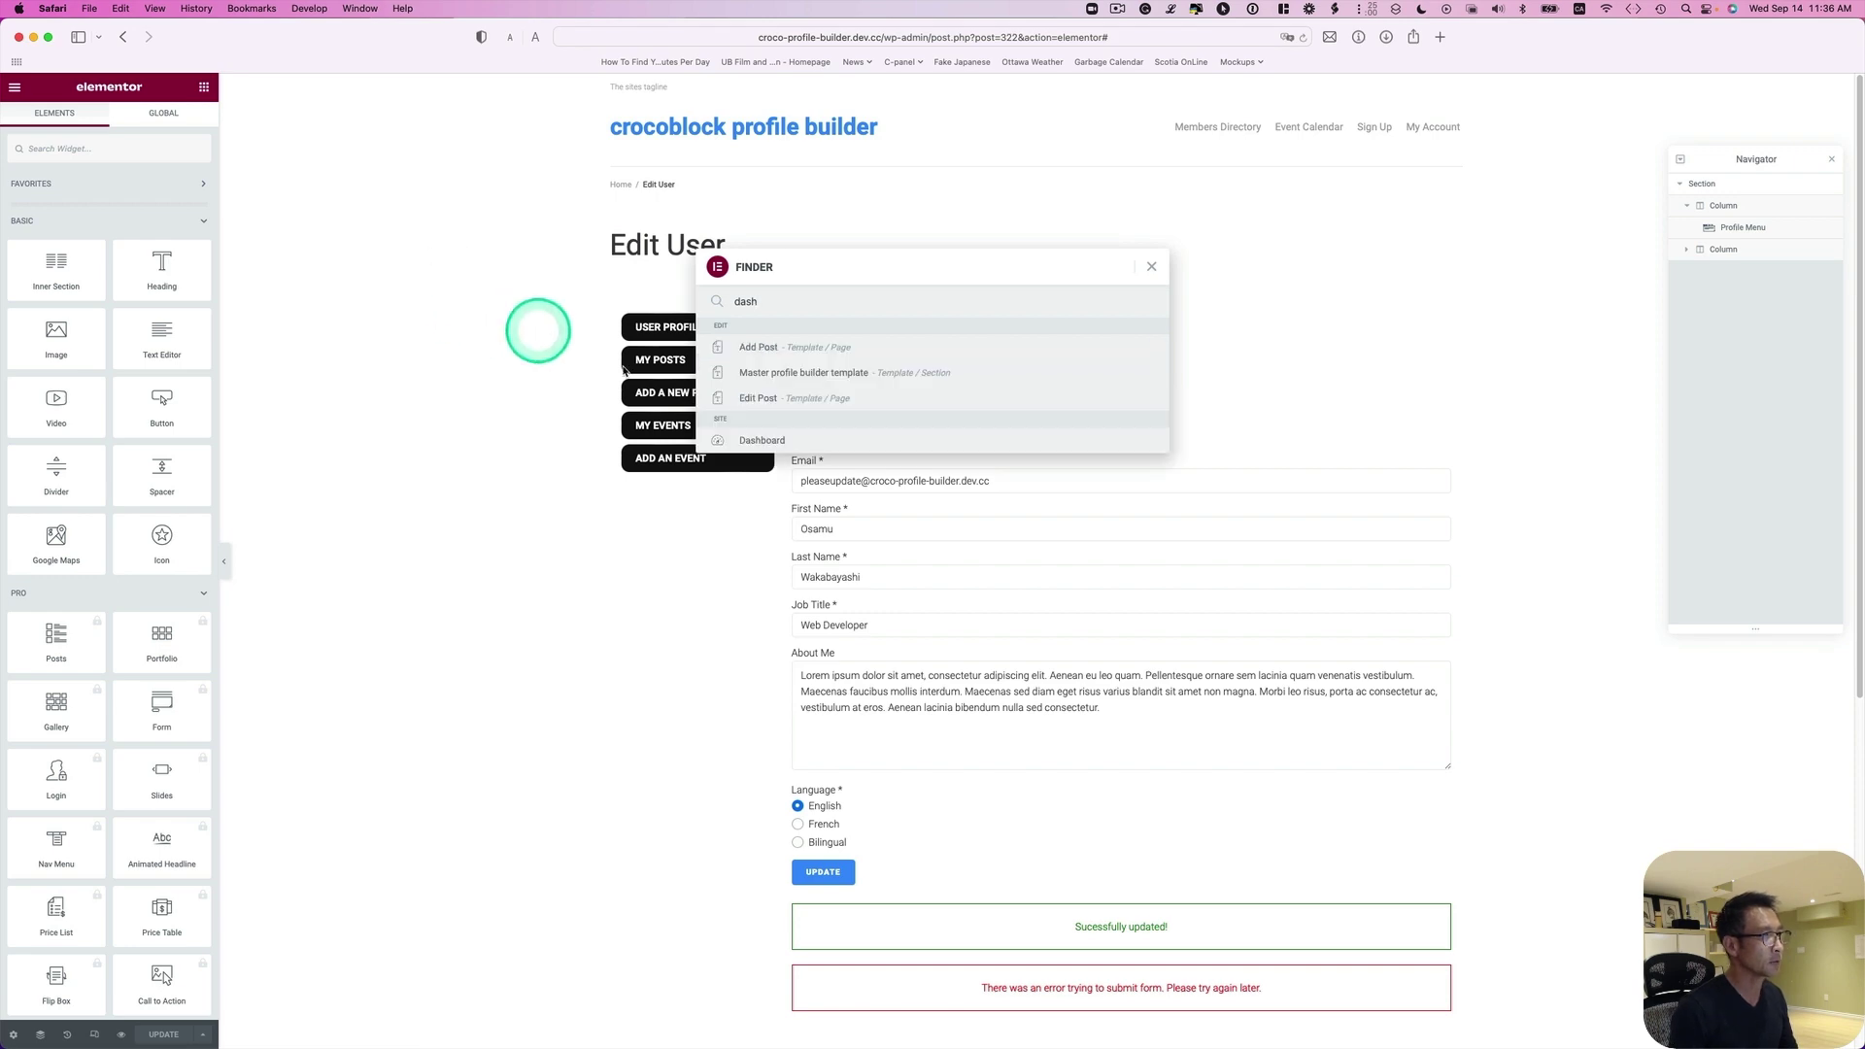
click(780, 443)
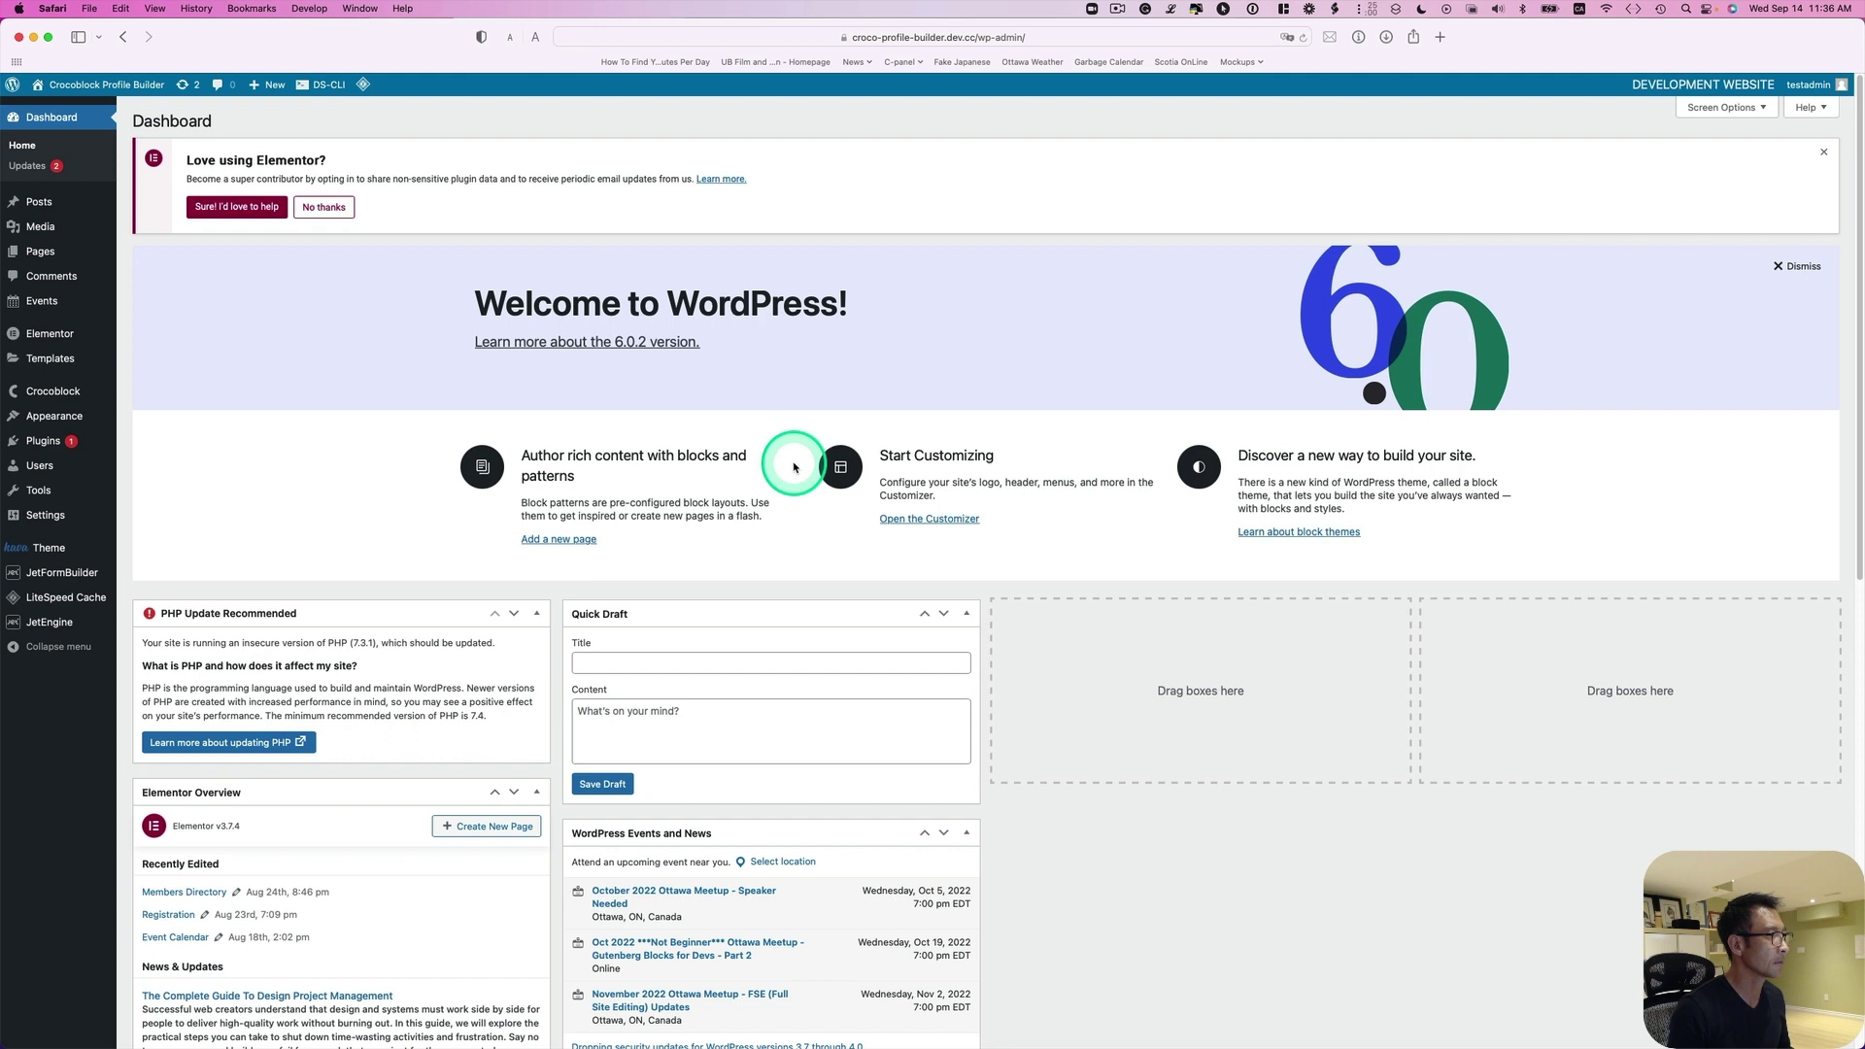
mouse_move(43, 359)
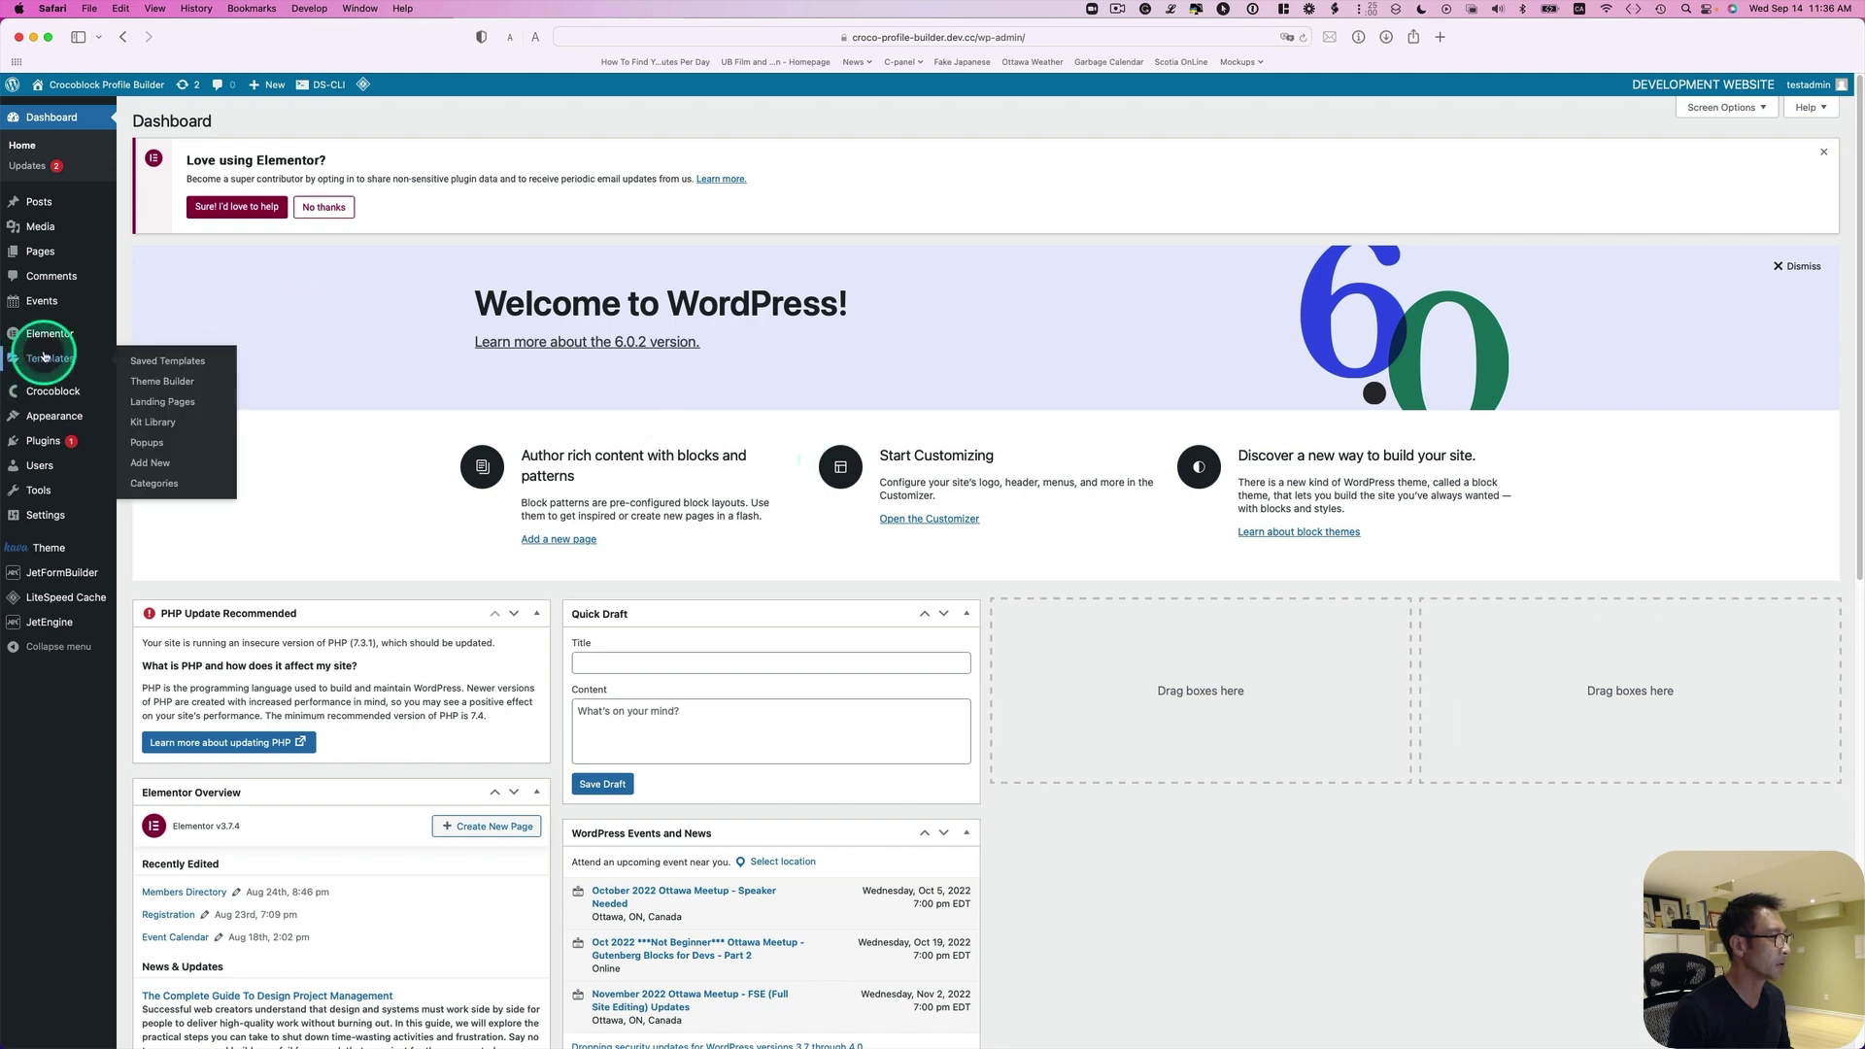
click(145, 363)
mouse_move(281, 529)
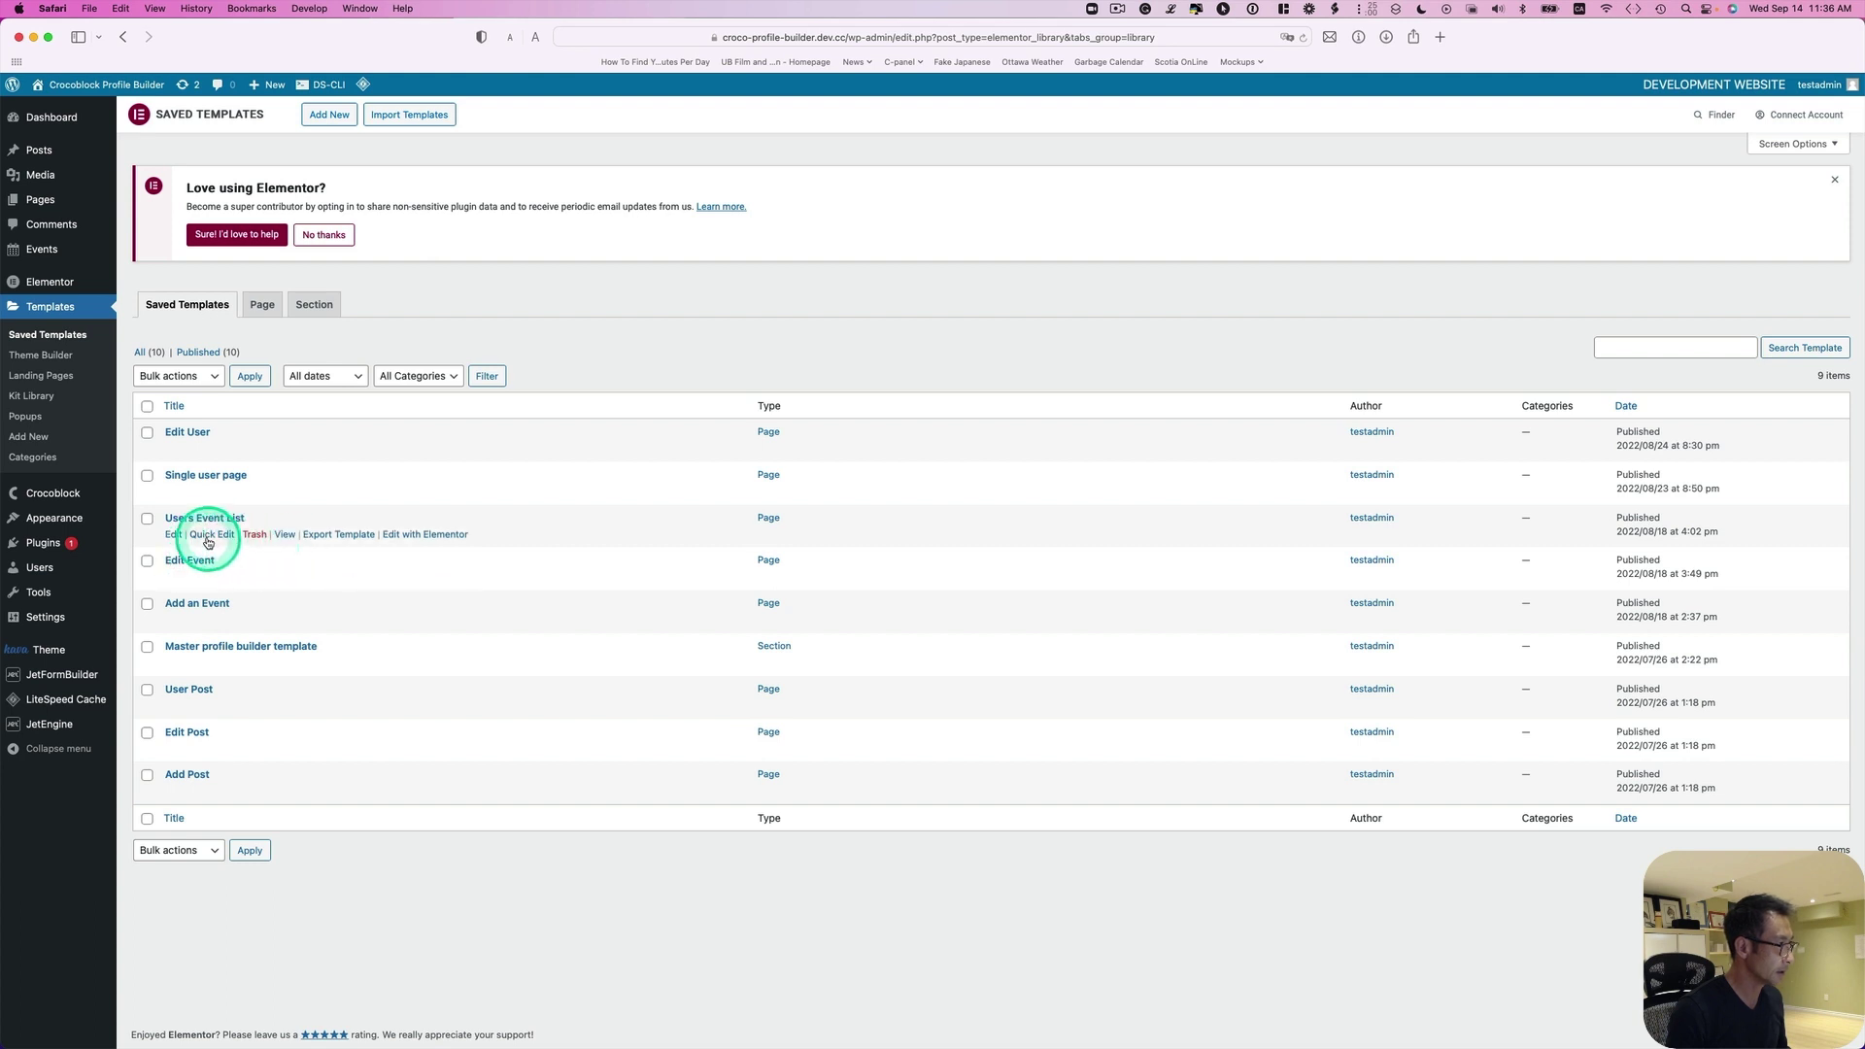
- Open Users Event List, Add an Event, User Post and Add Post in Elementor, each in a new tab
super+click(425, 535)
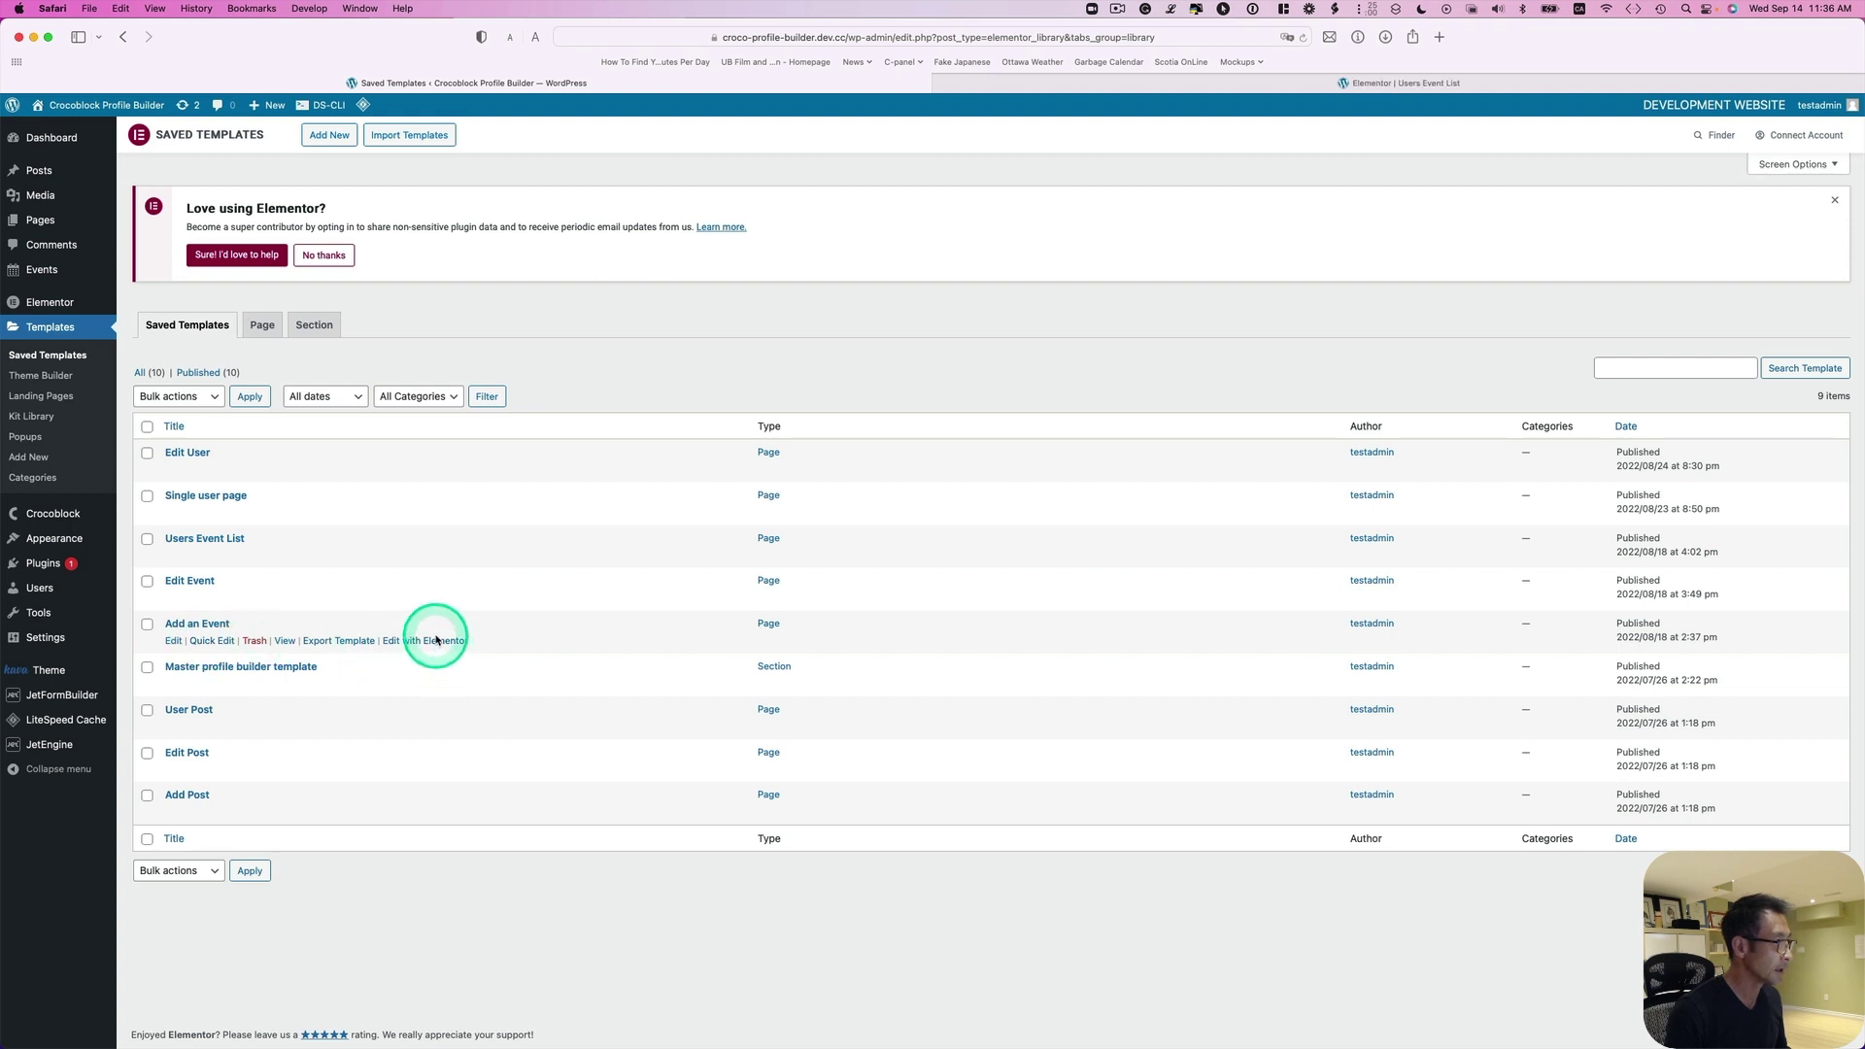
super+click(436, 640)
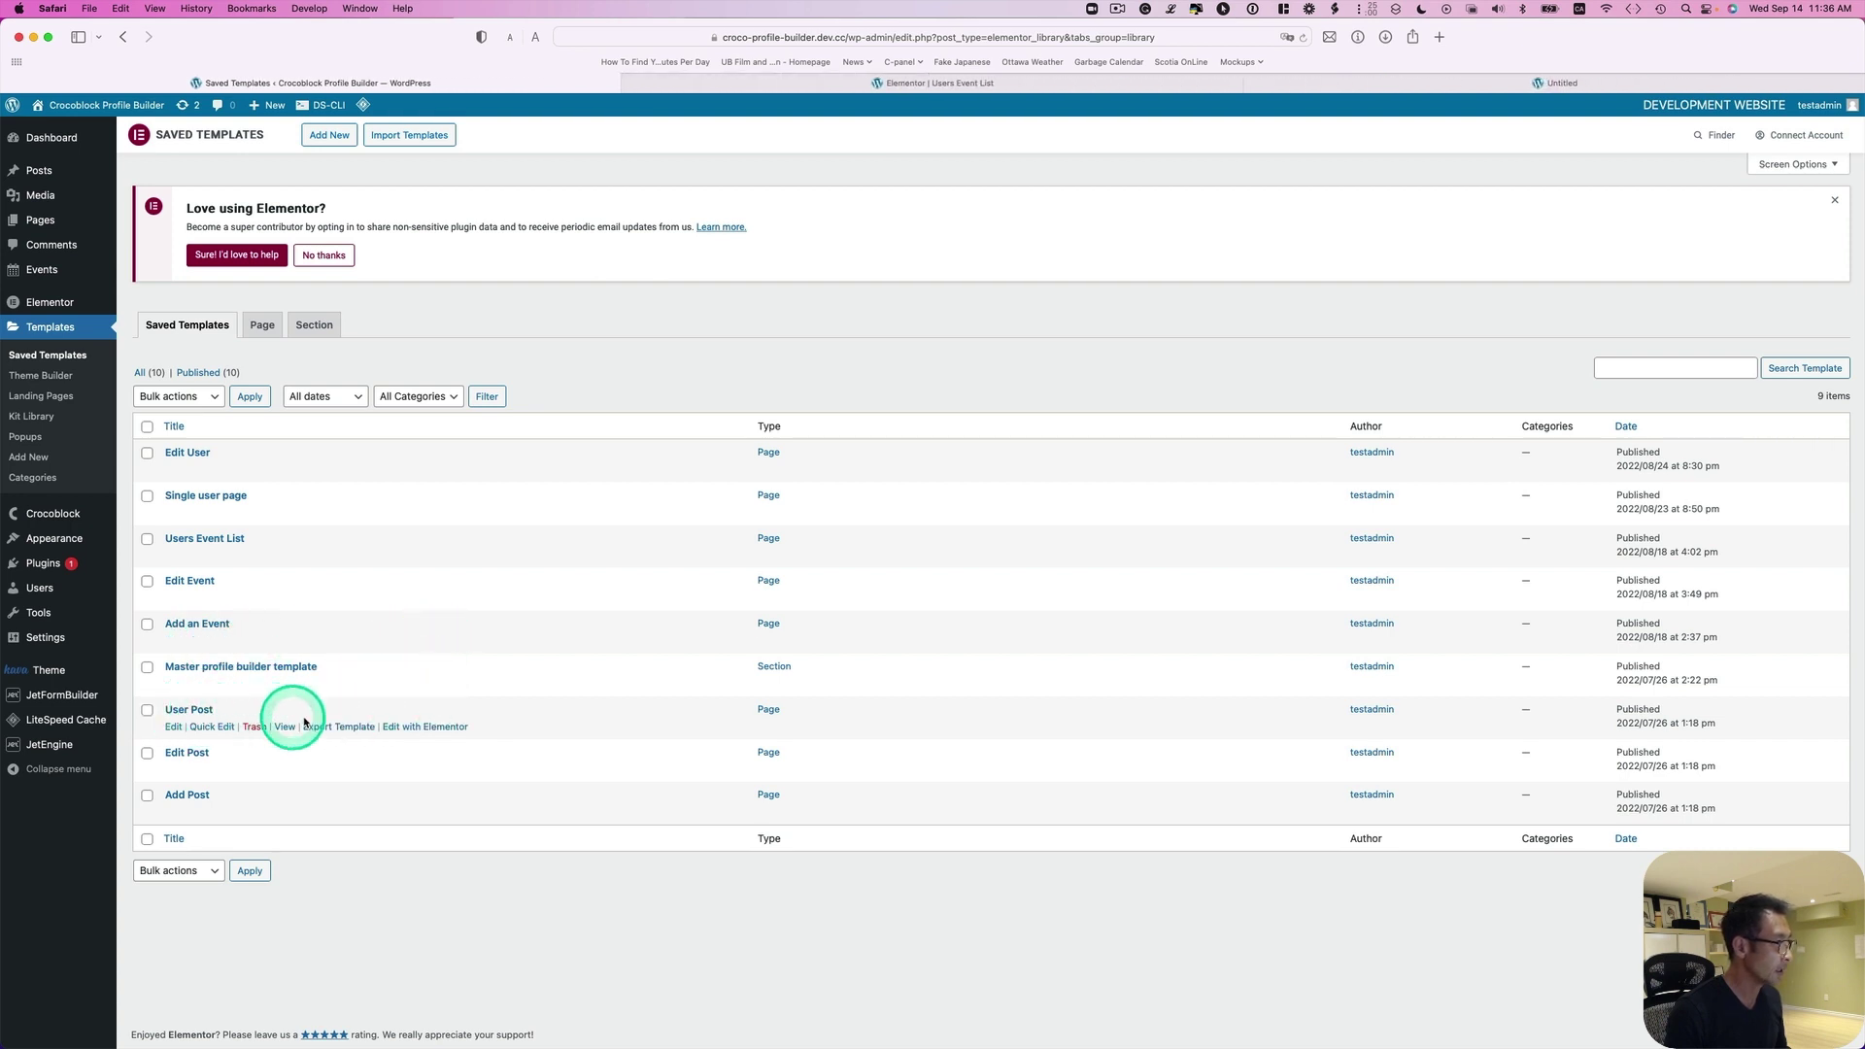
super+click(420, 728)
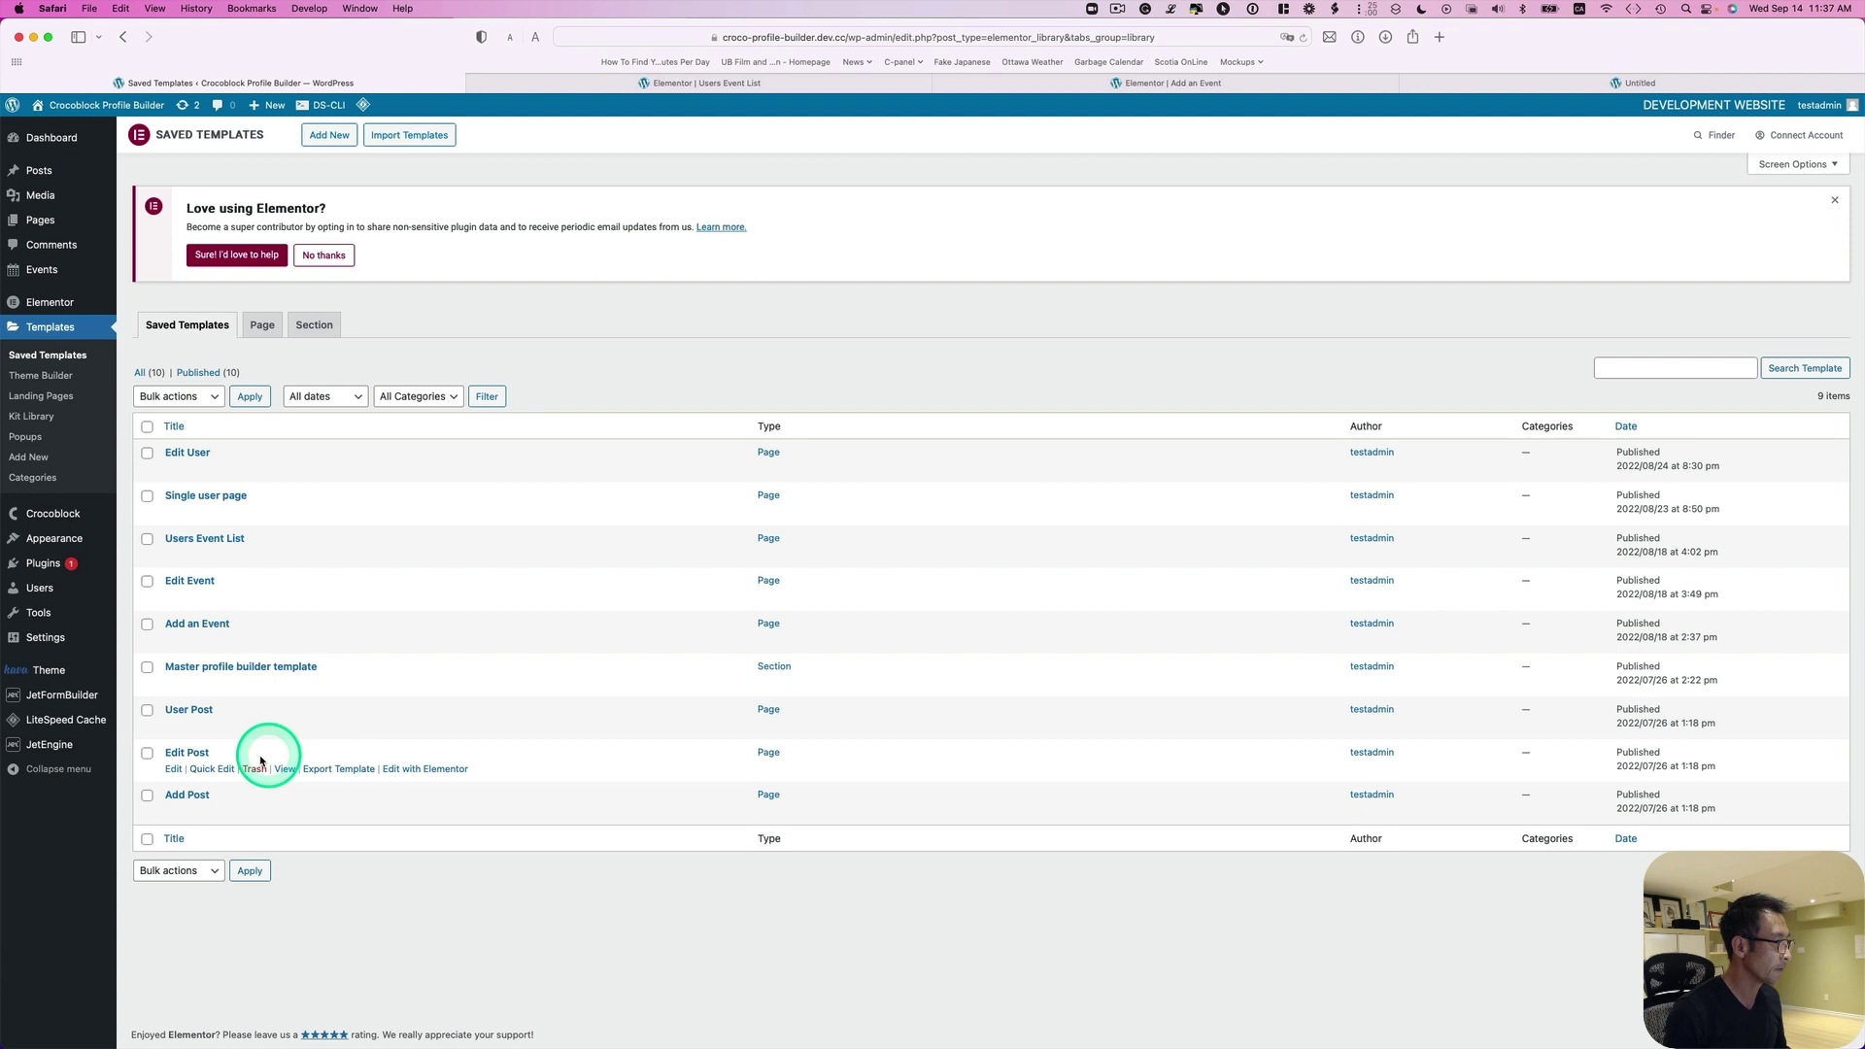
super+click(428, 816)
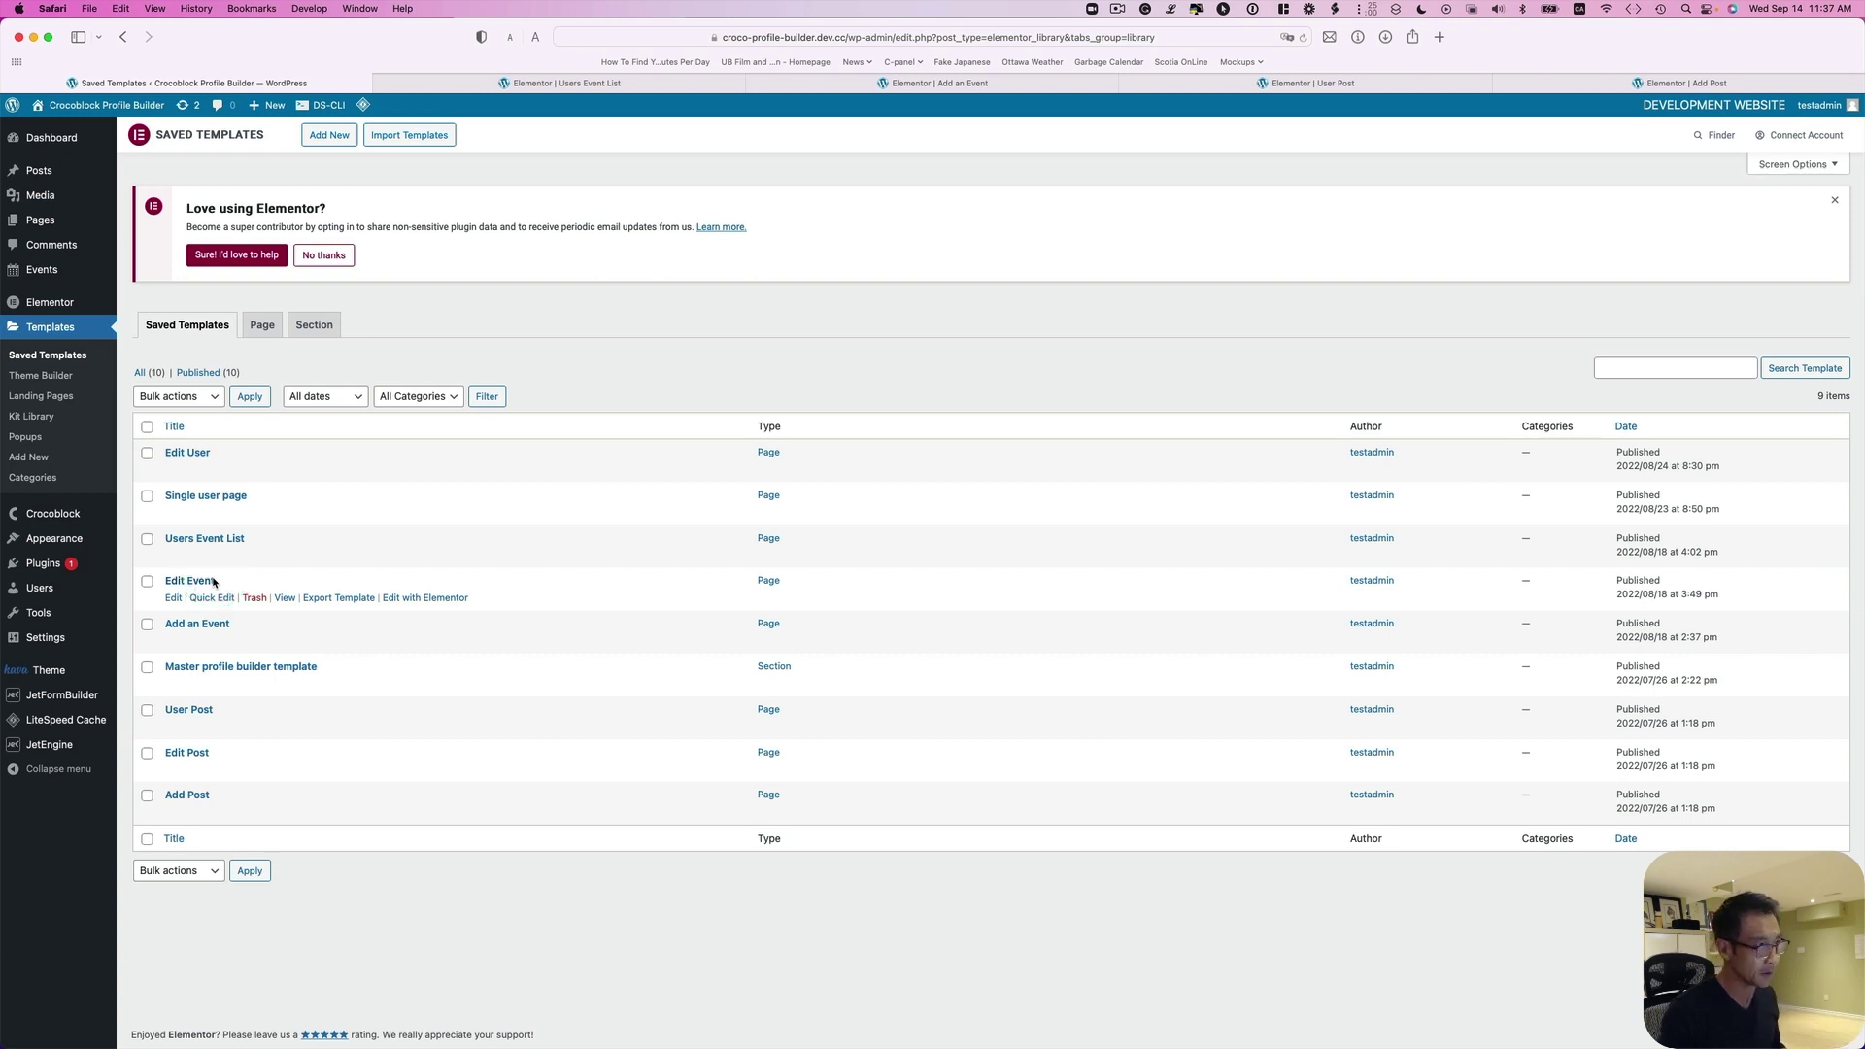
- In Users Event List, replace the old Profile Menu with the pasted styled one and update
click(666, 94)
click(753, 390)
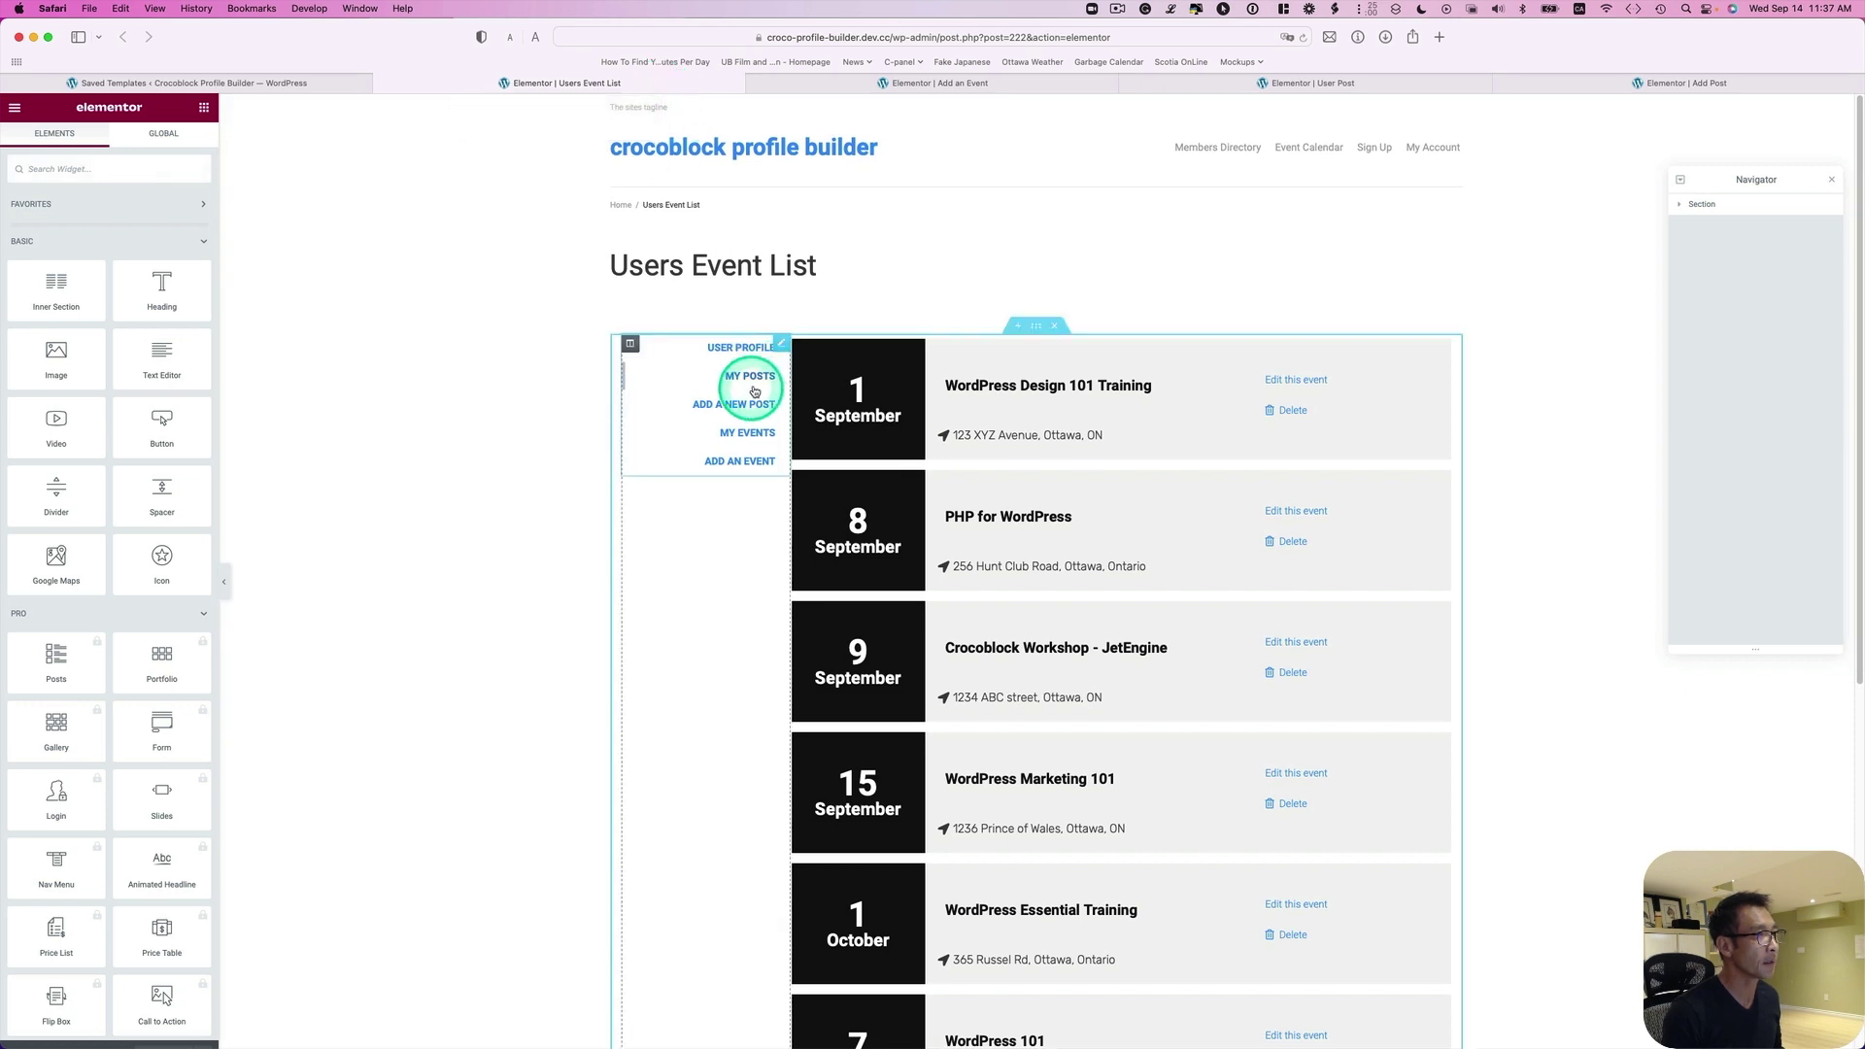
click(781, 346)
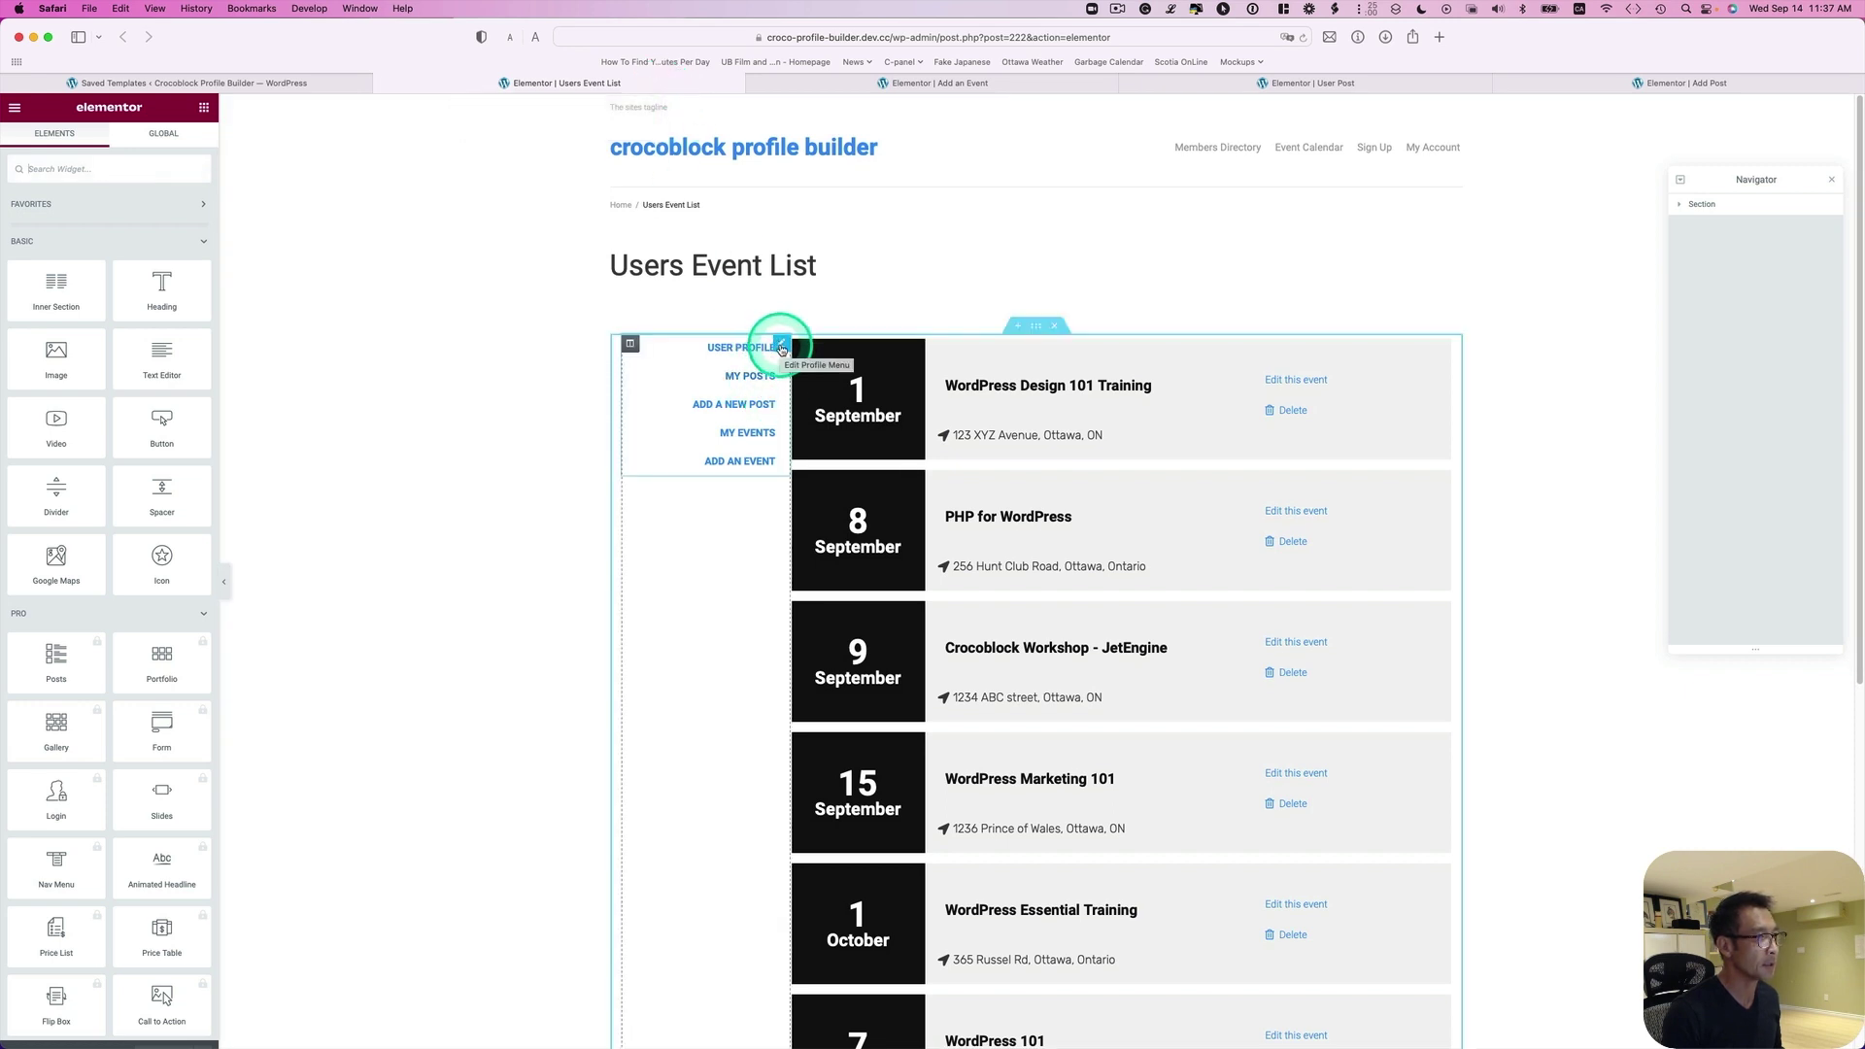
right_click(781, 348)
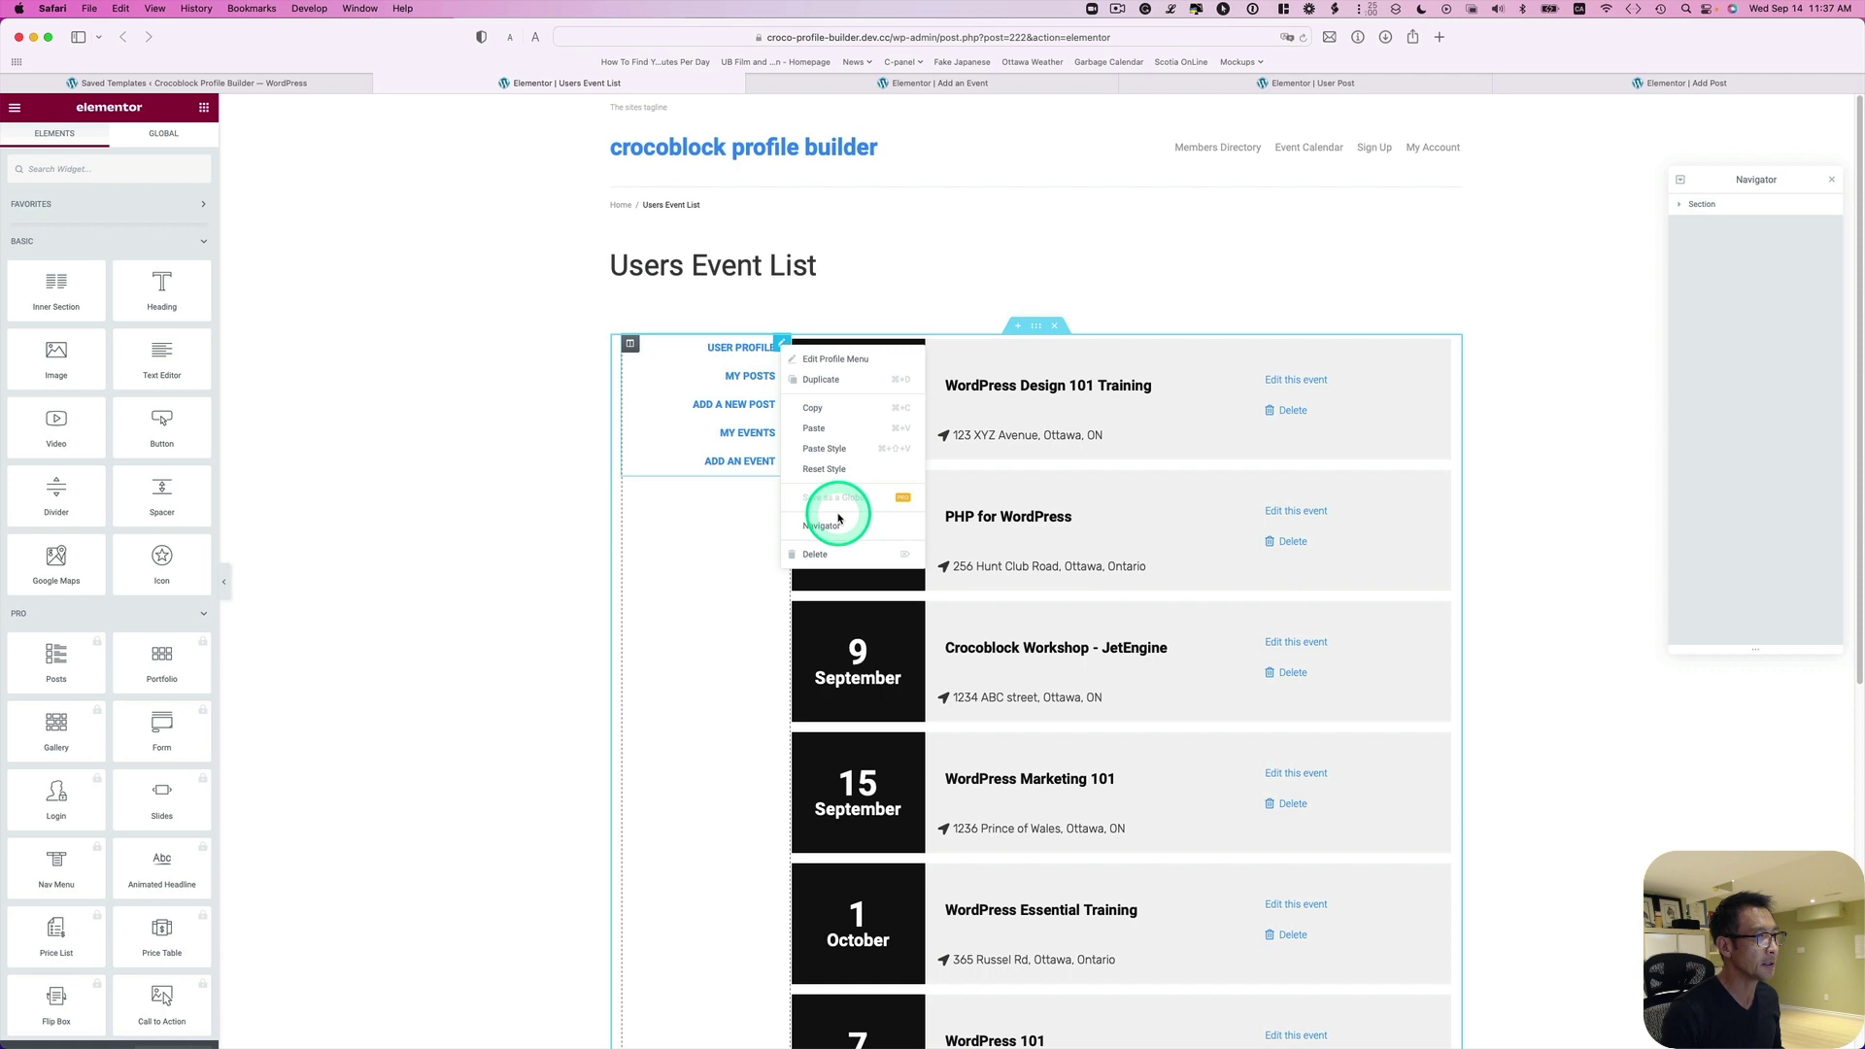
click(837, 555)
right_click(762, 398)
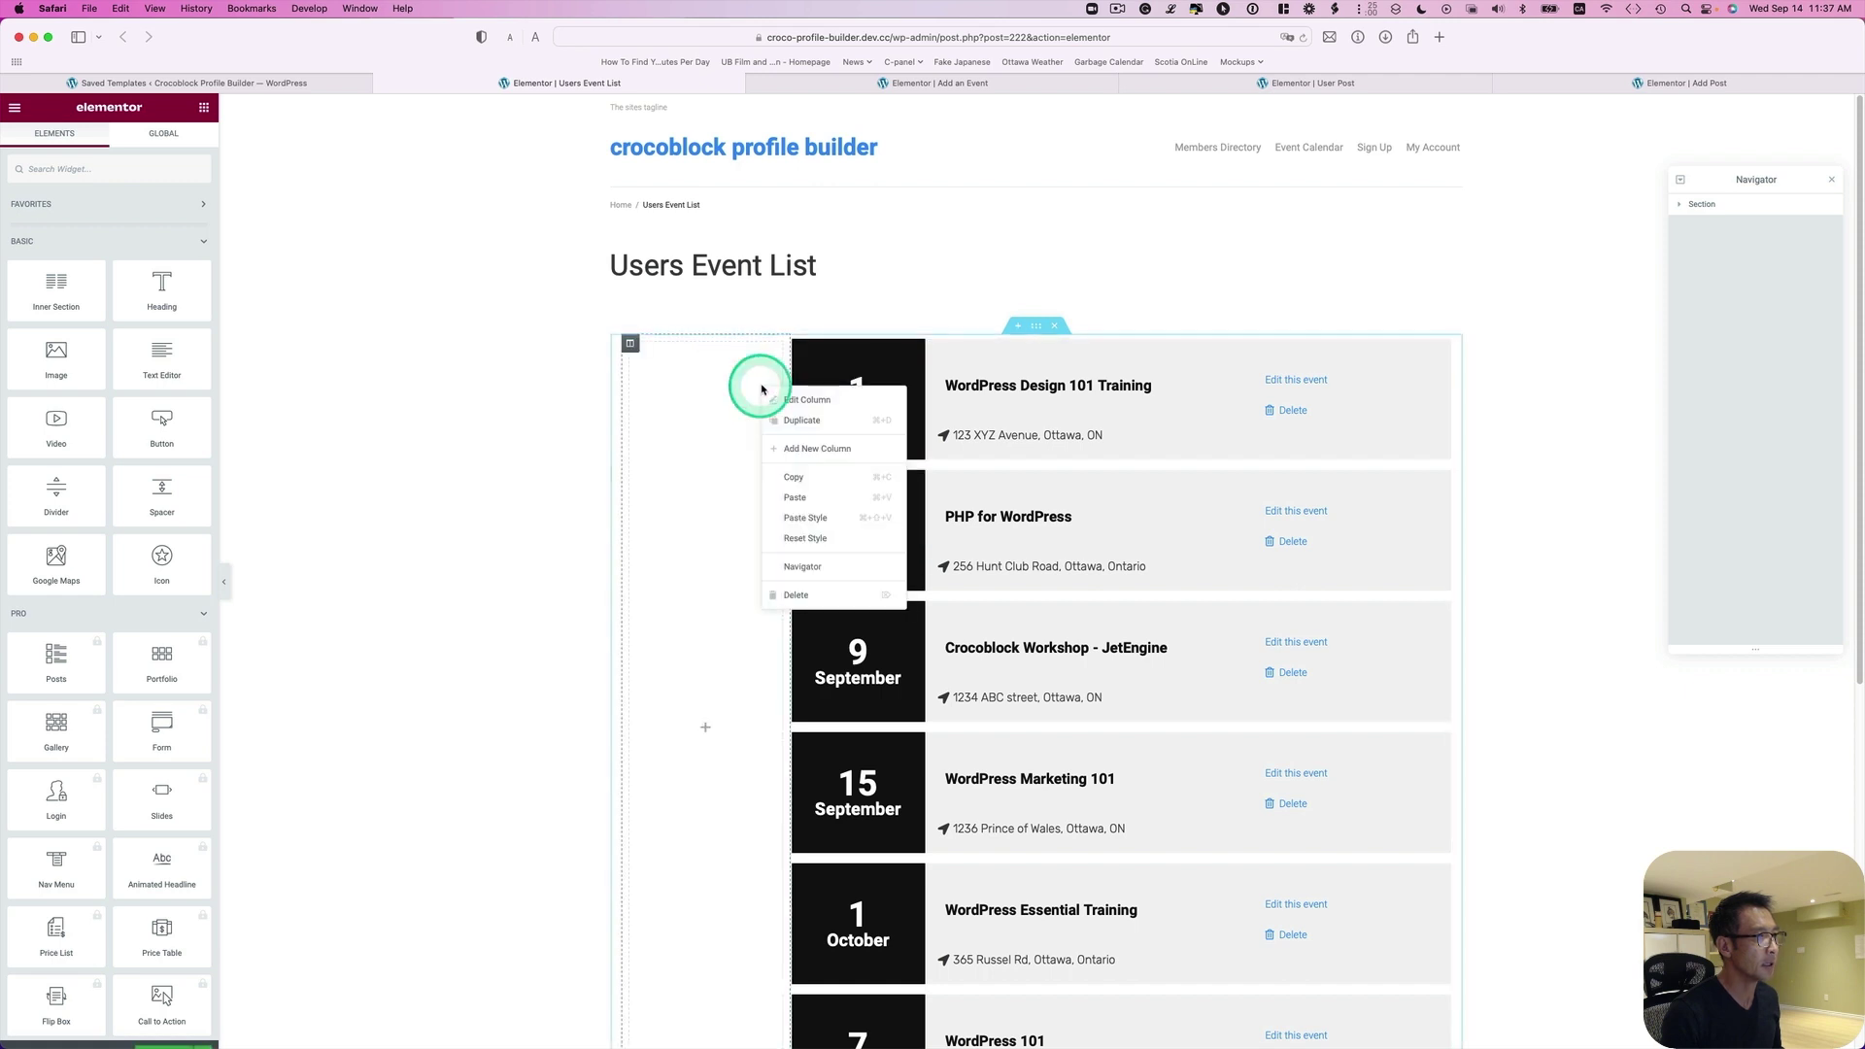
click(822, 499)
click(710, 385)
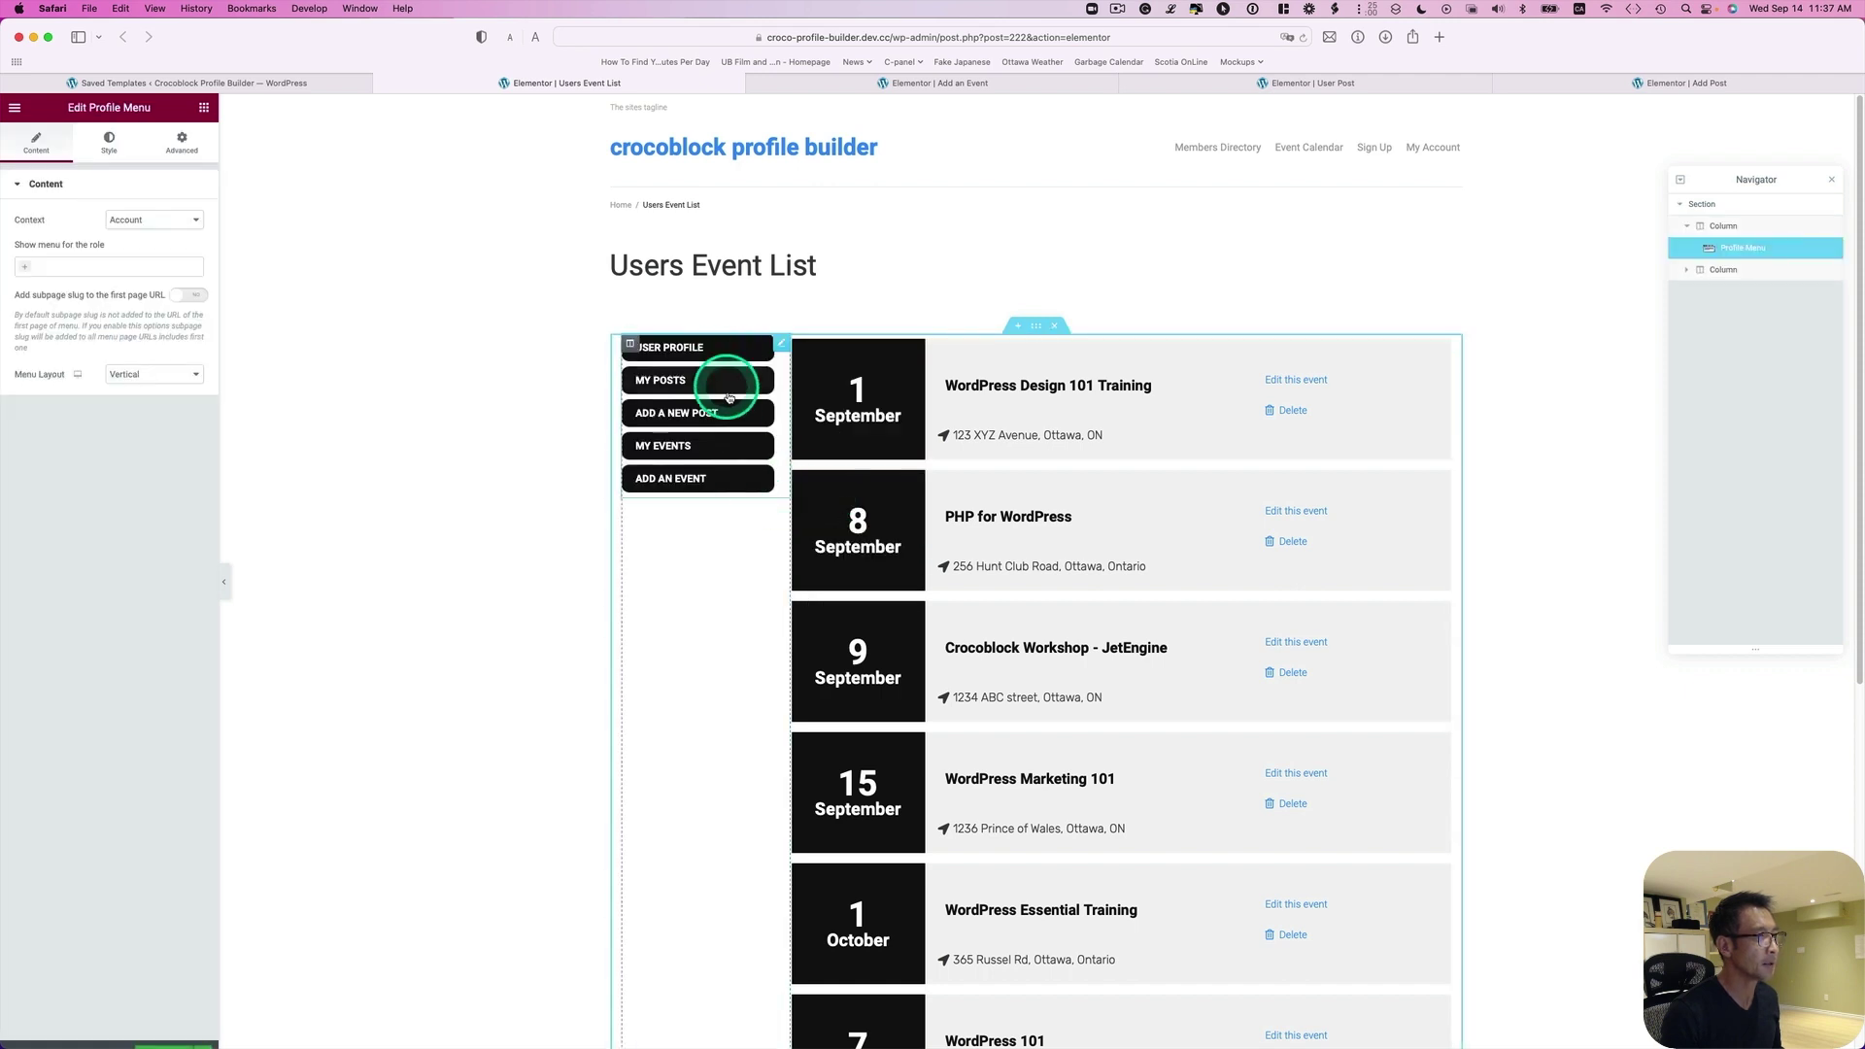
click(308, 304)
click(153, 1012)
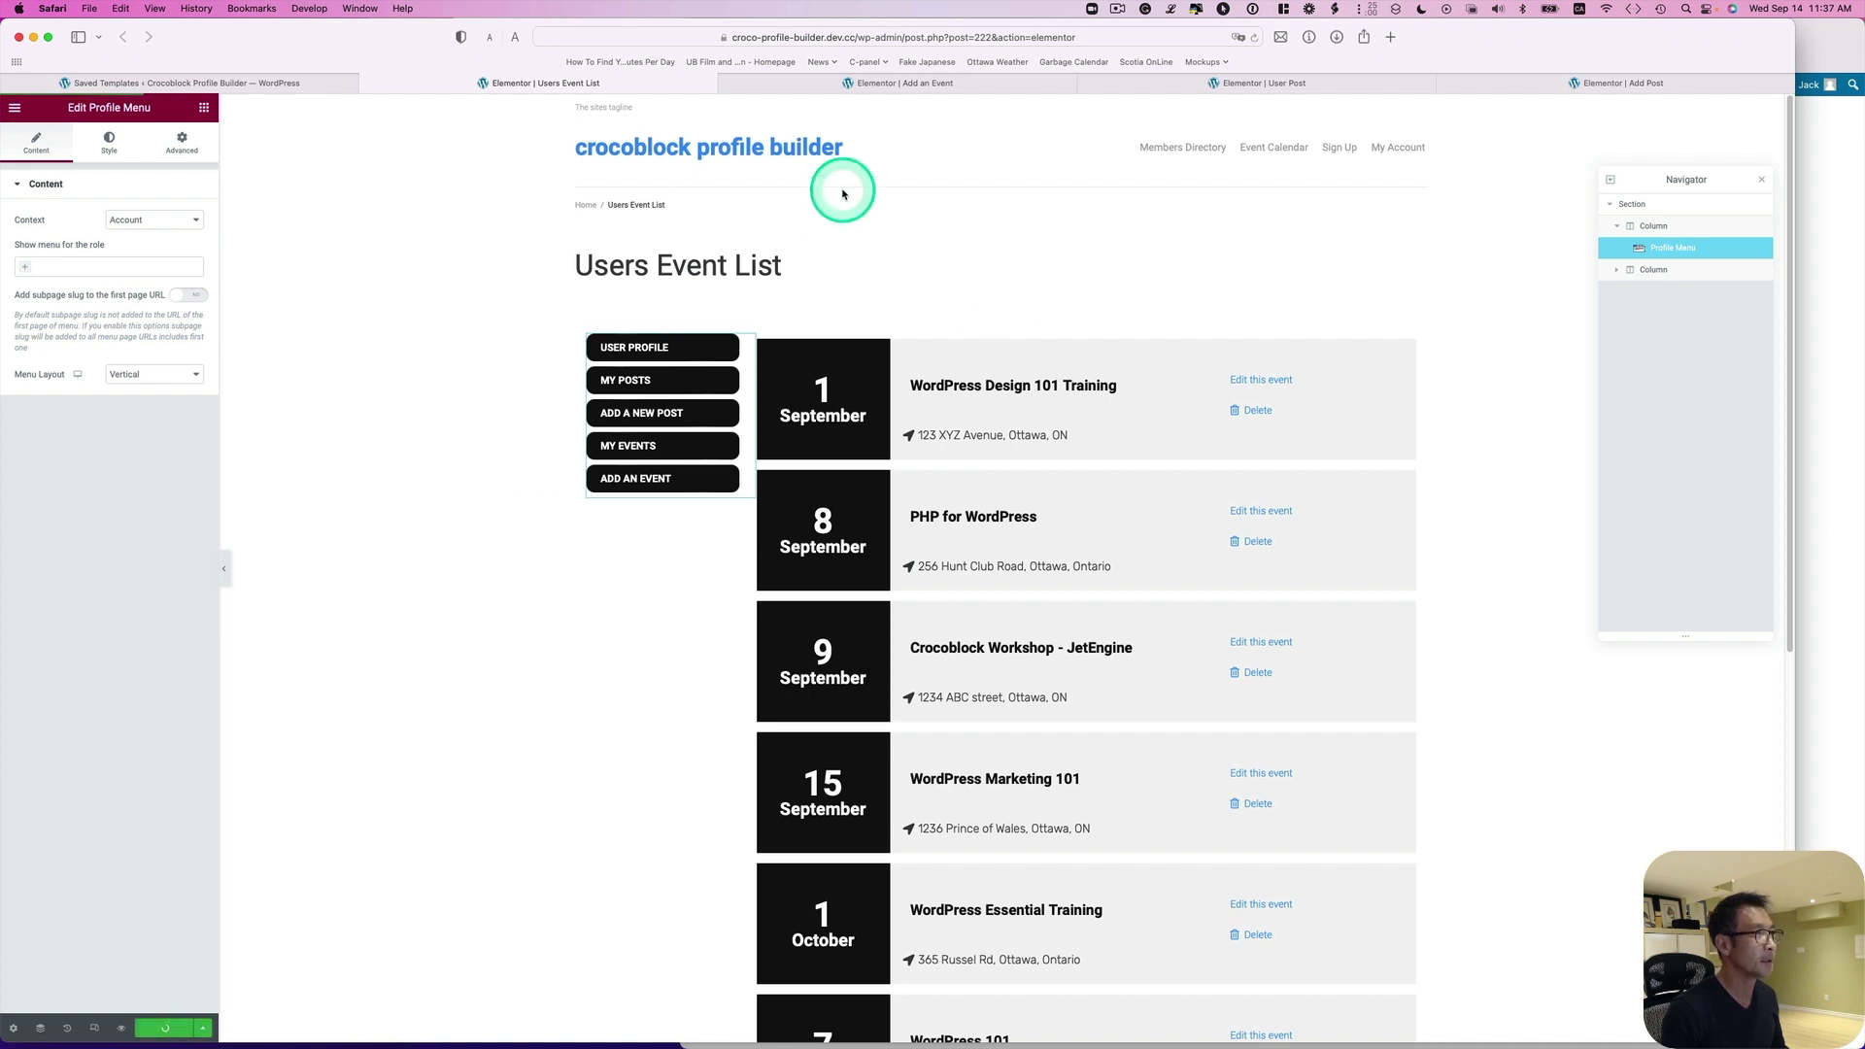
- In Add an Event, delete the old Profile Menu and paste the styled one
click(855, 83)
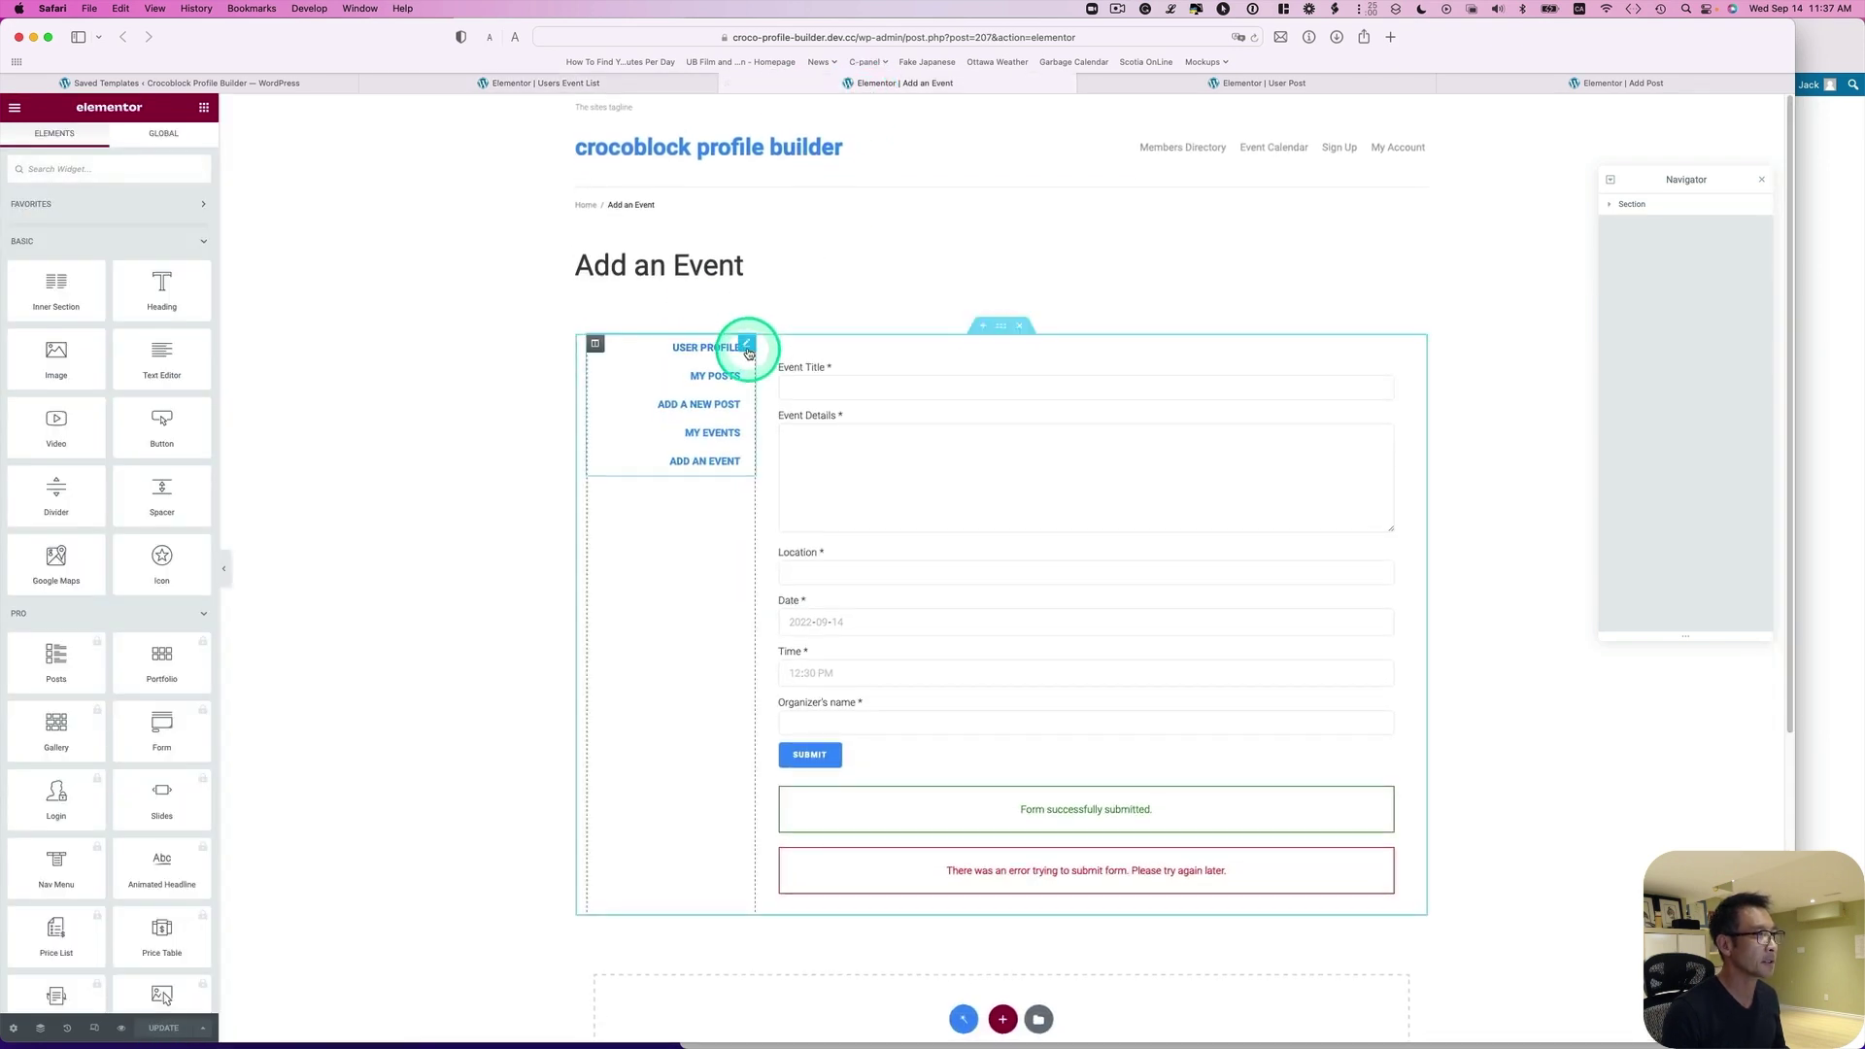
right_click(748, 352)
click(774, 541)
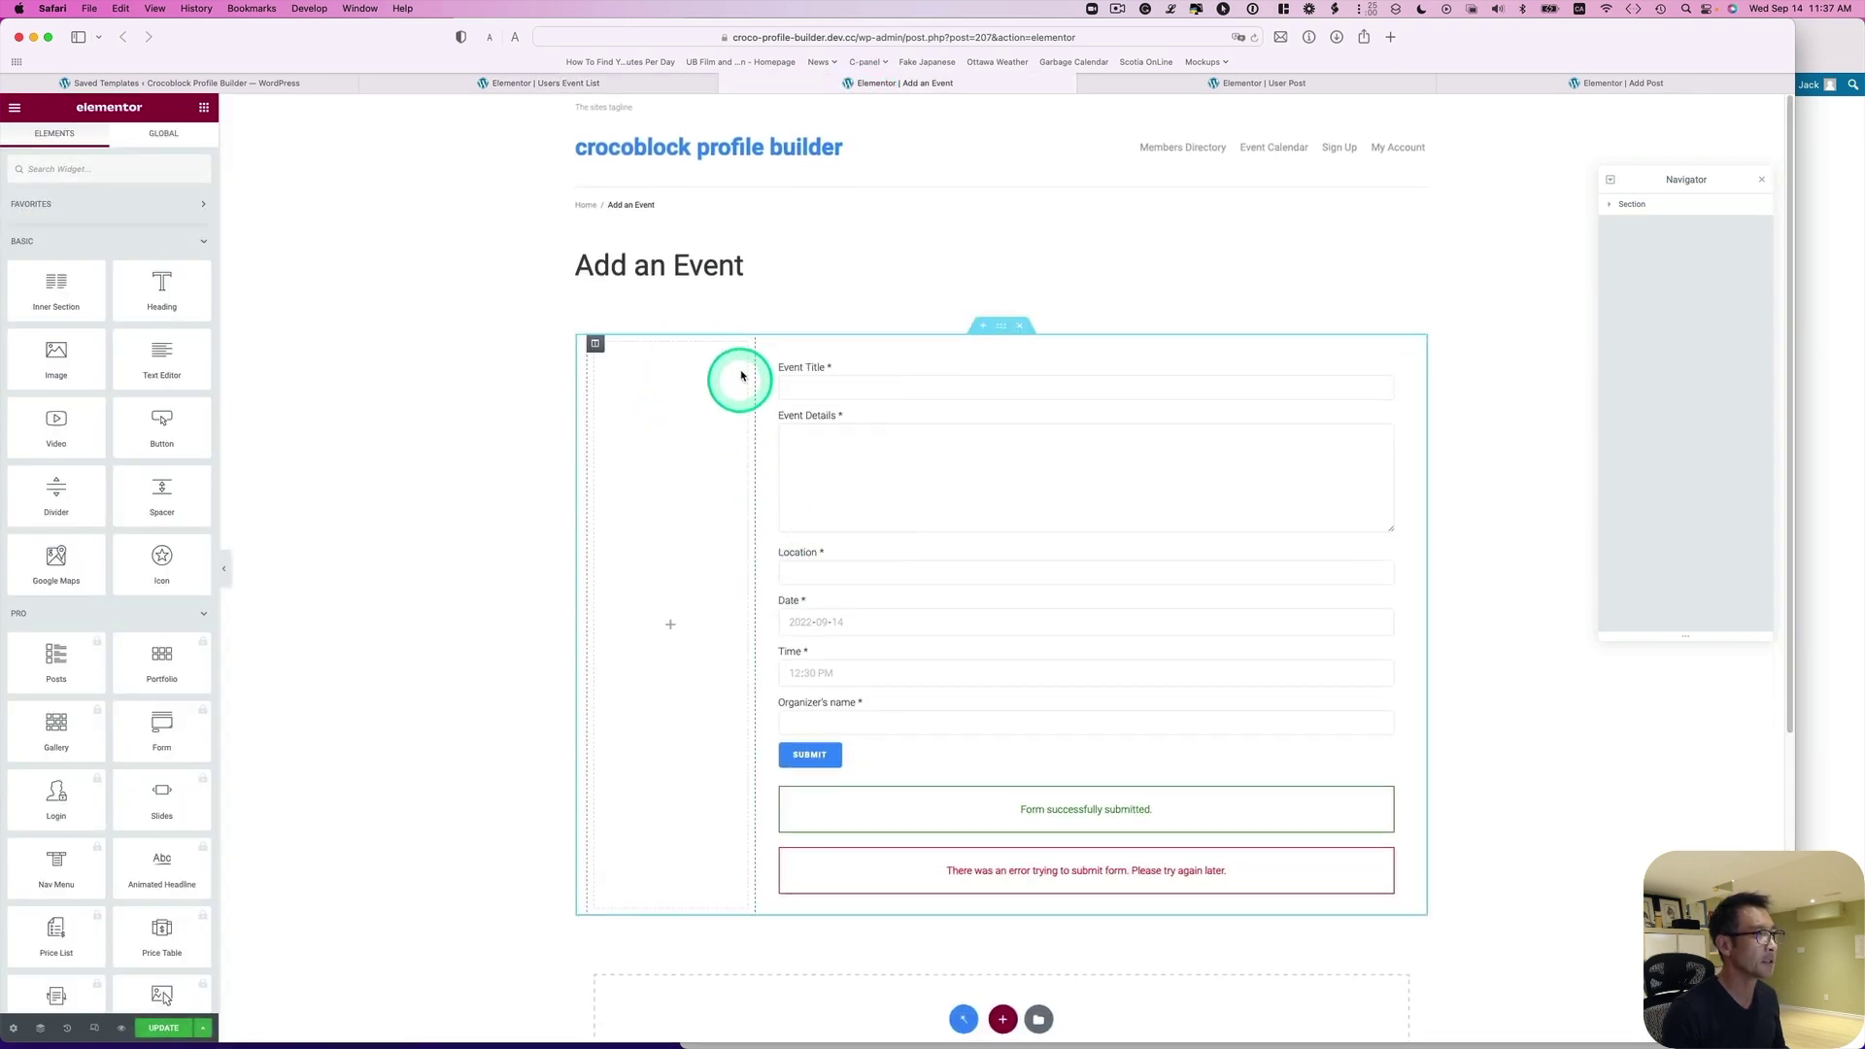
right_click(741, 376)
click(783, 466)
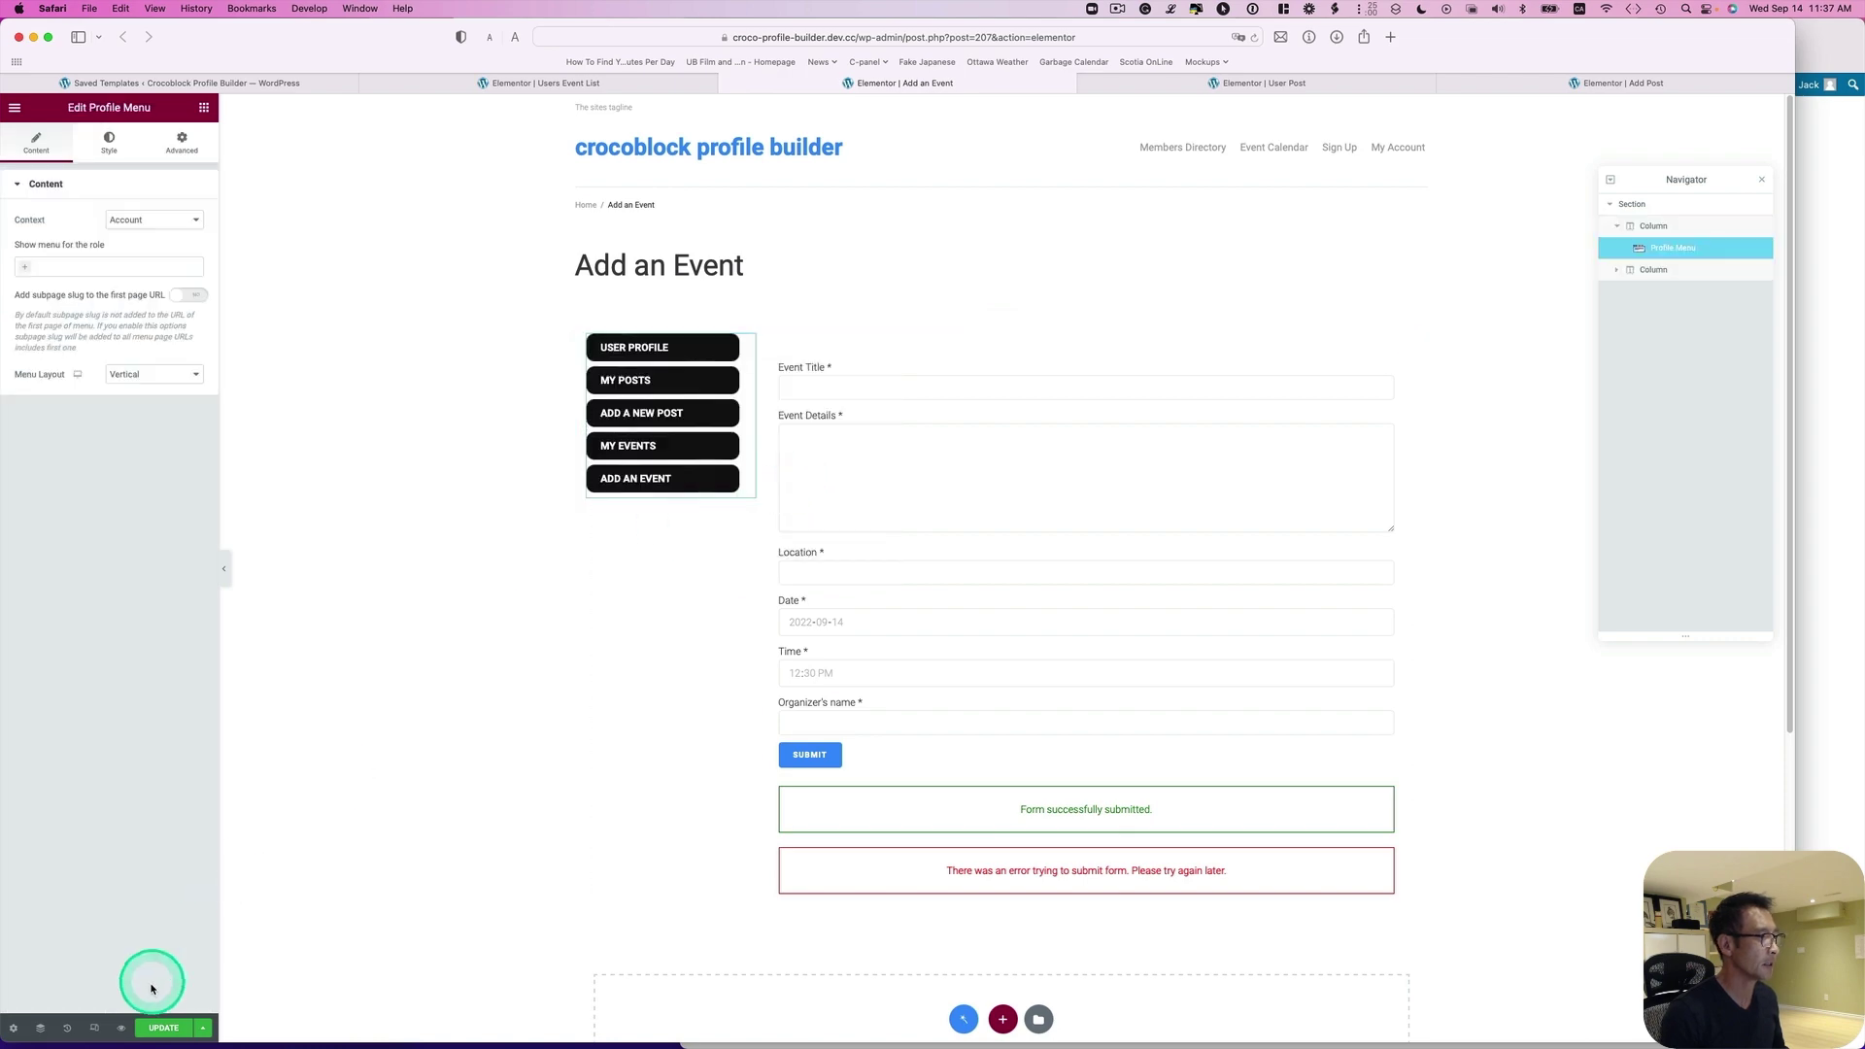
- In User Post, paste the styled Profile Menu into the emptied menu column
click(1186, 83)
right_click(780, 448)
right_click(720, 437)
click(749, 520)
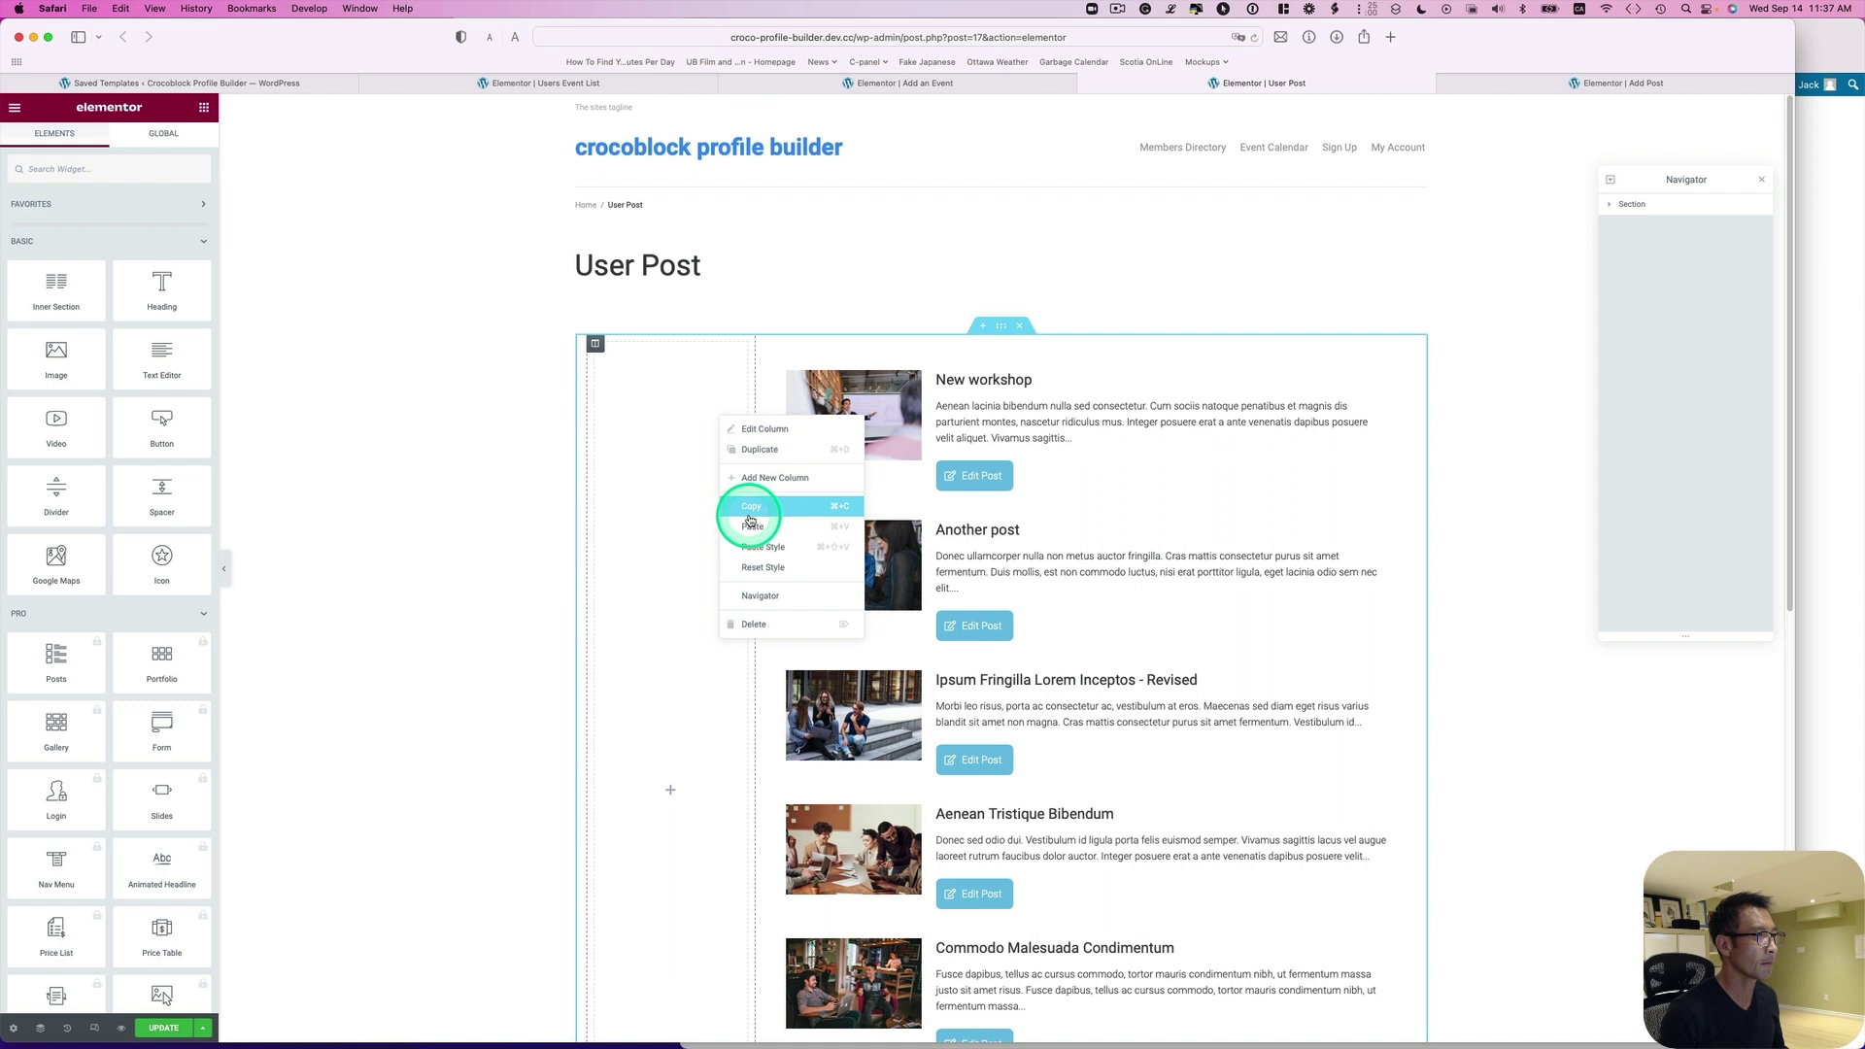
- In Add Post, remove the old menu widget and paste the styled Profile Menu
click(1502, 86)
click(749, 346)
right_click(706, 433)
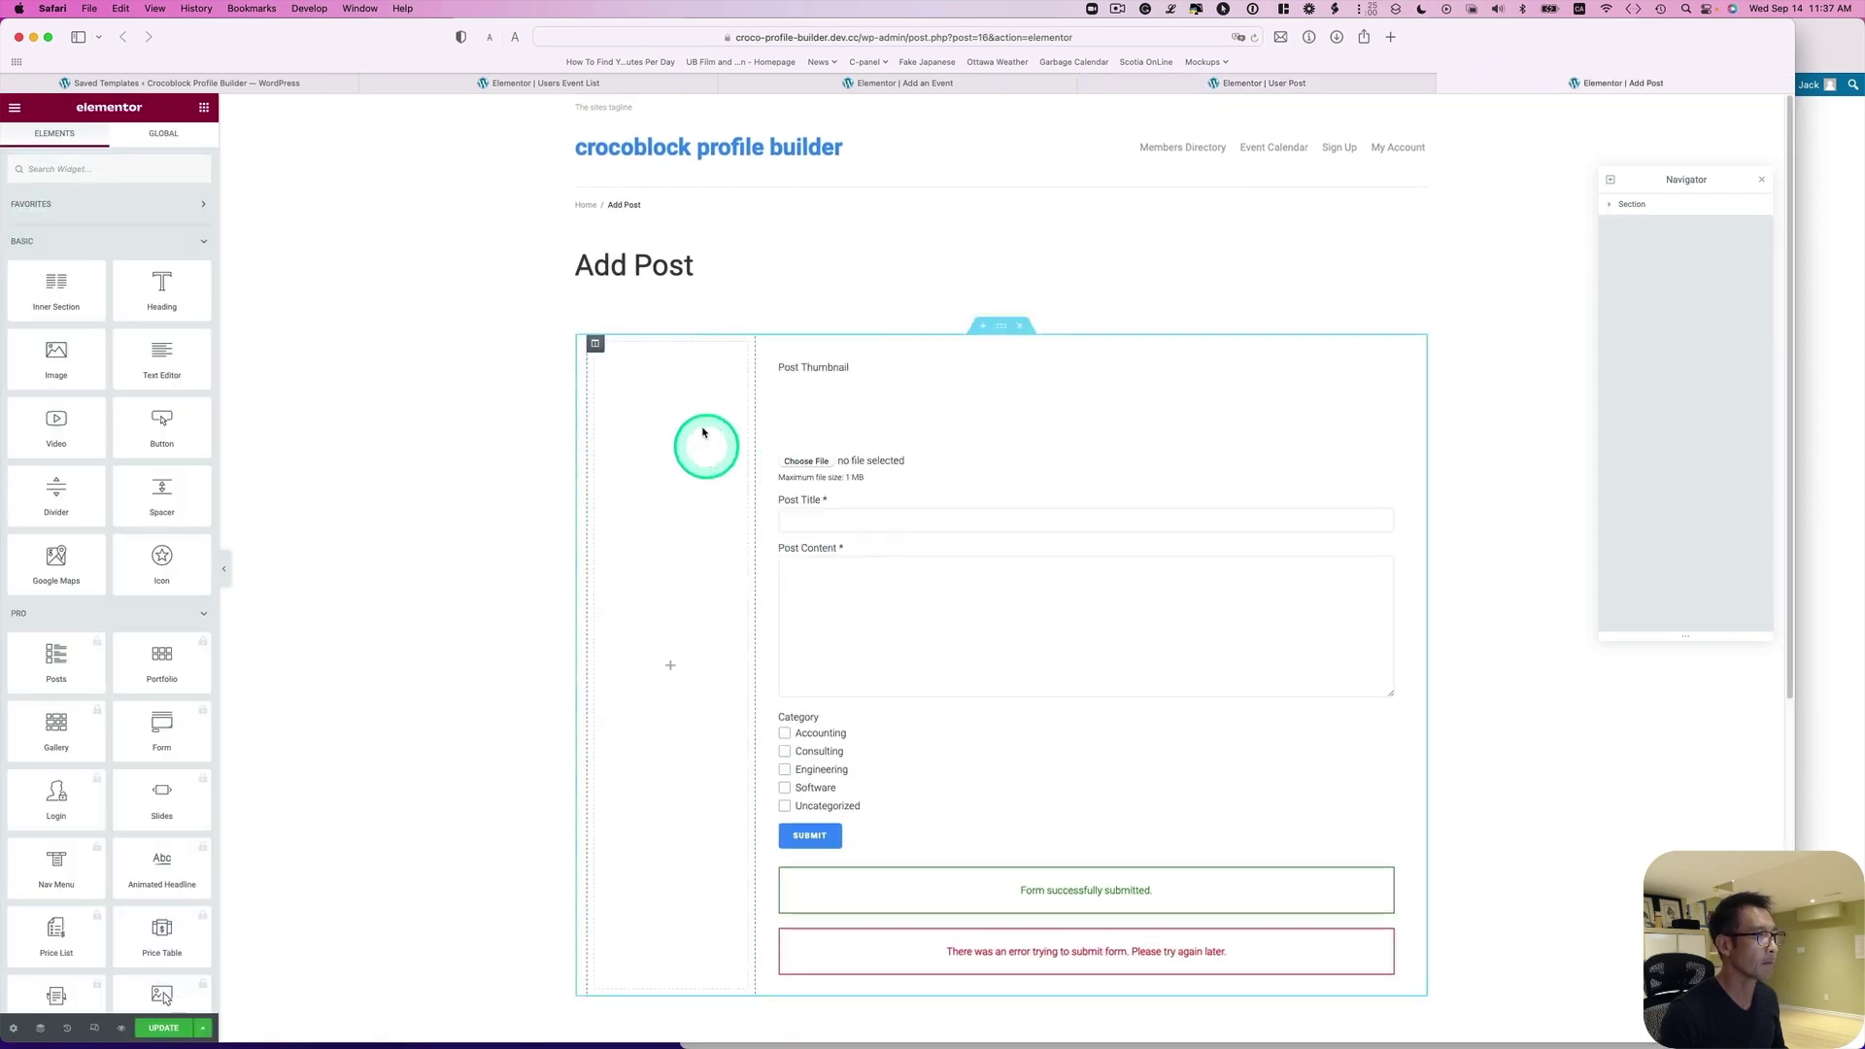
click(755, 521)
click(887, 270)
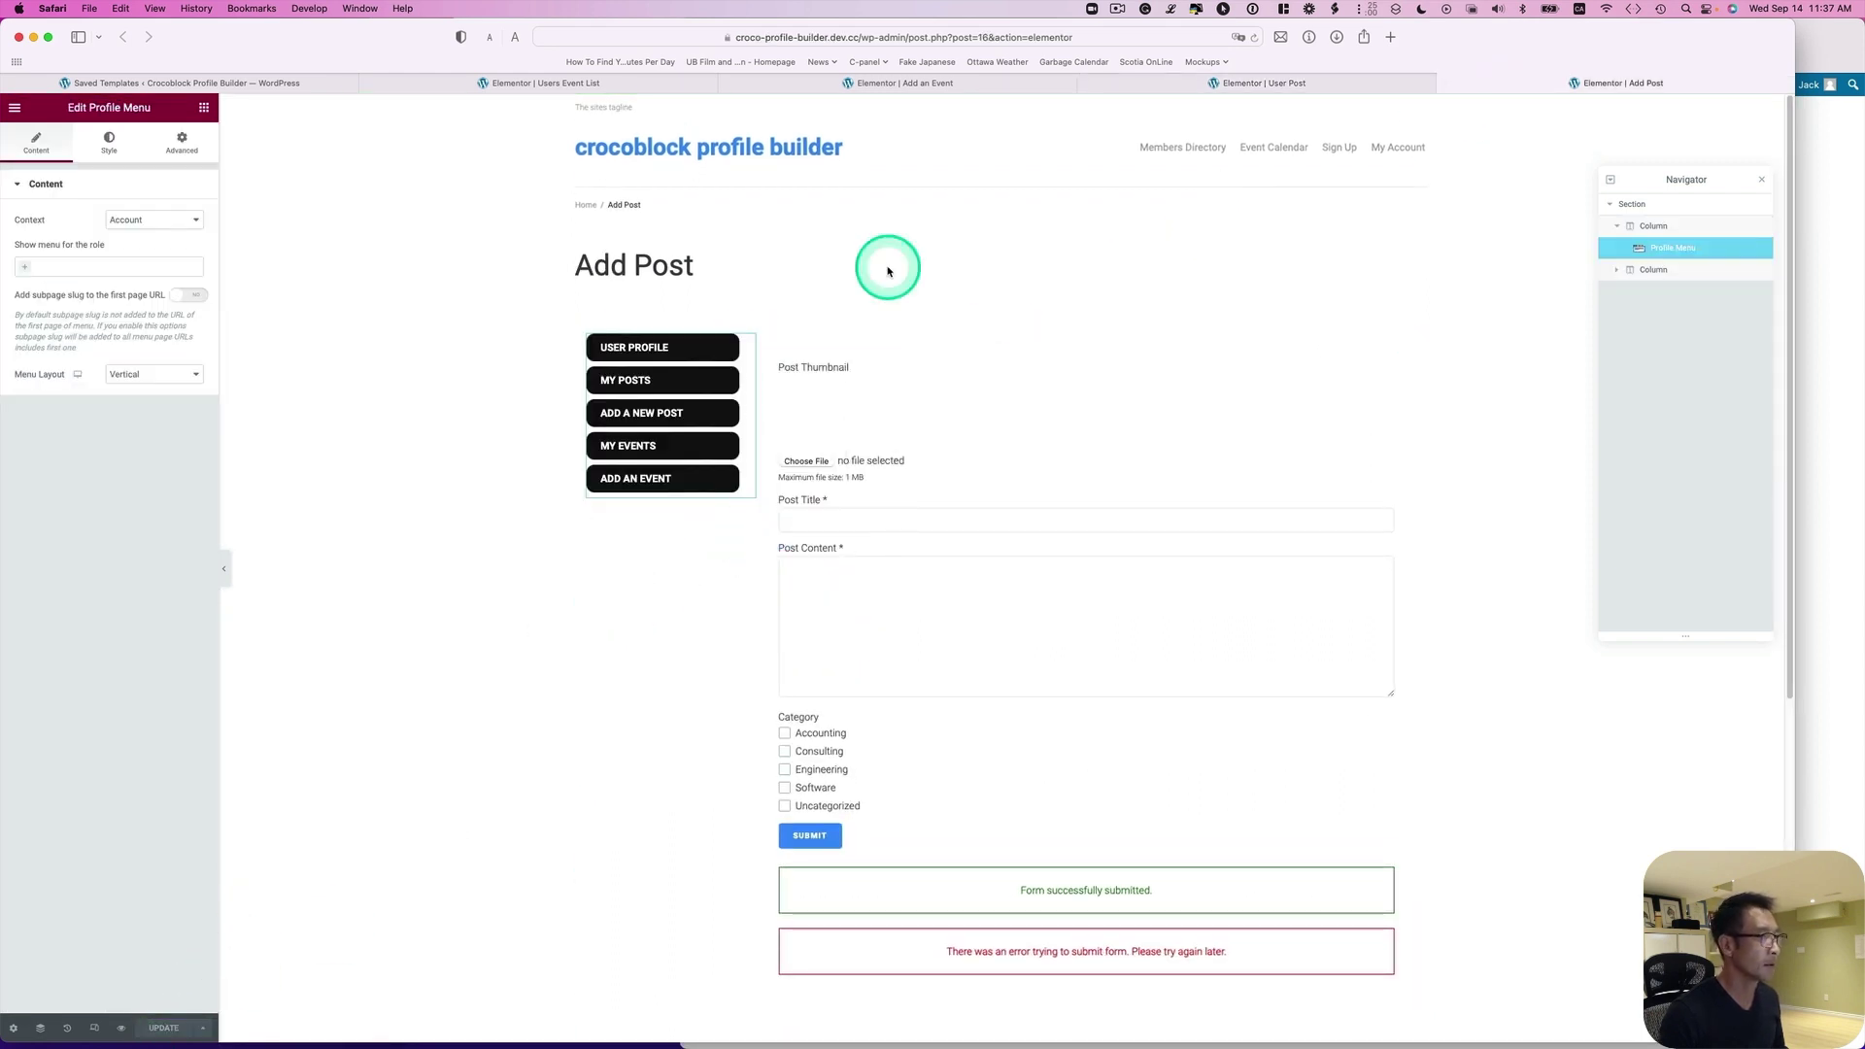
- Reload the front-end account page and check the My Posts and Add a New Post subpages
click(1828, 173)
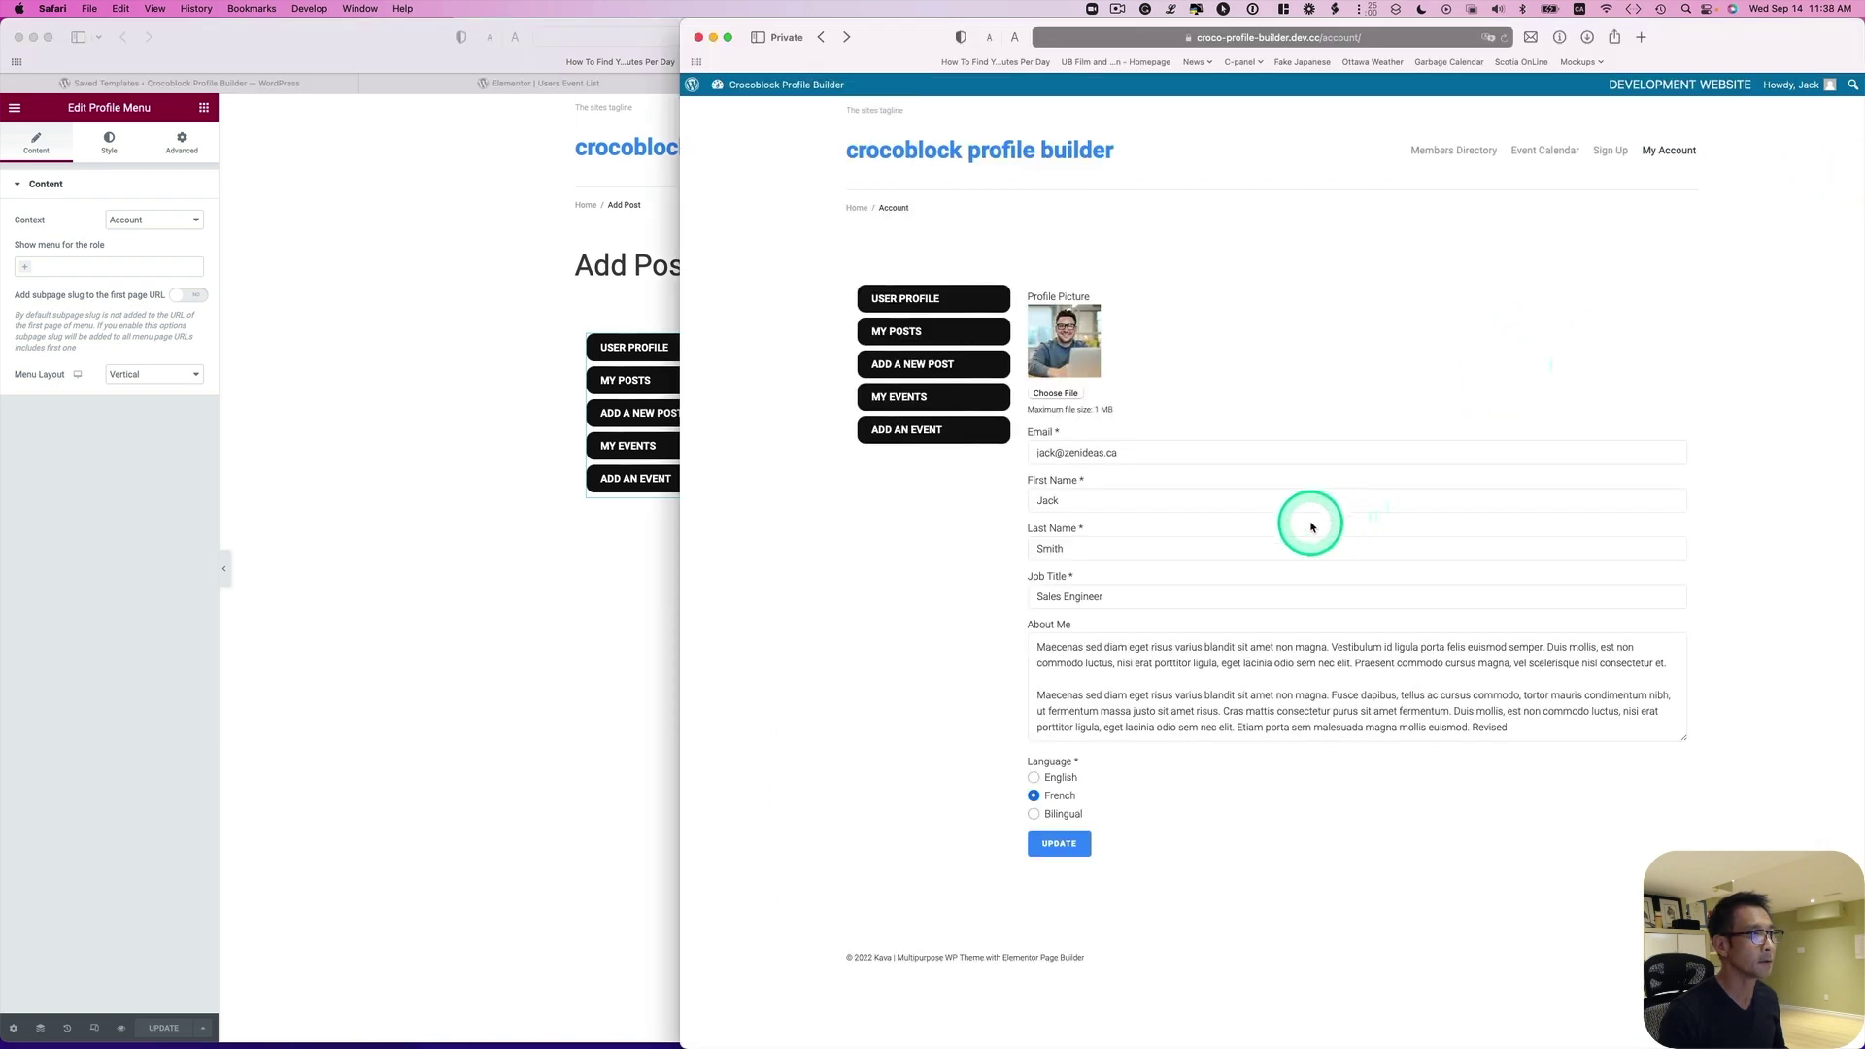
click(1505, 39)
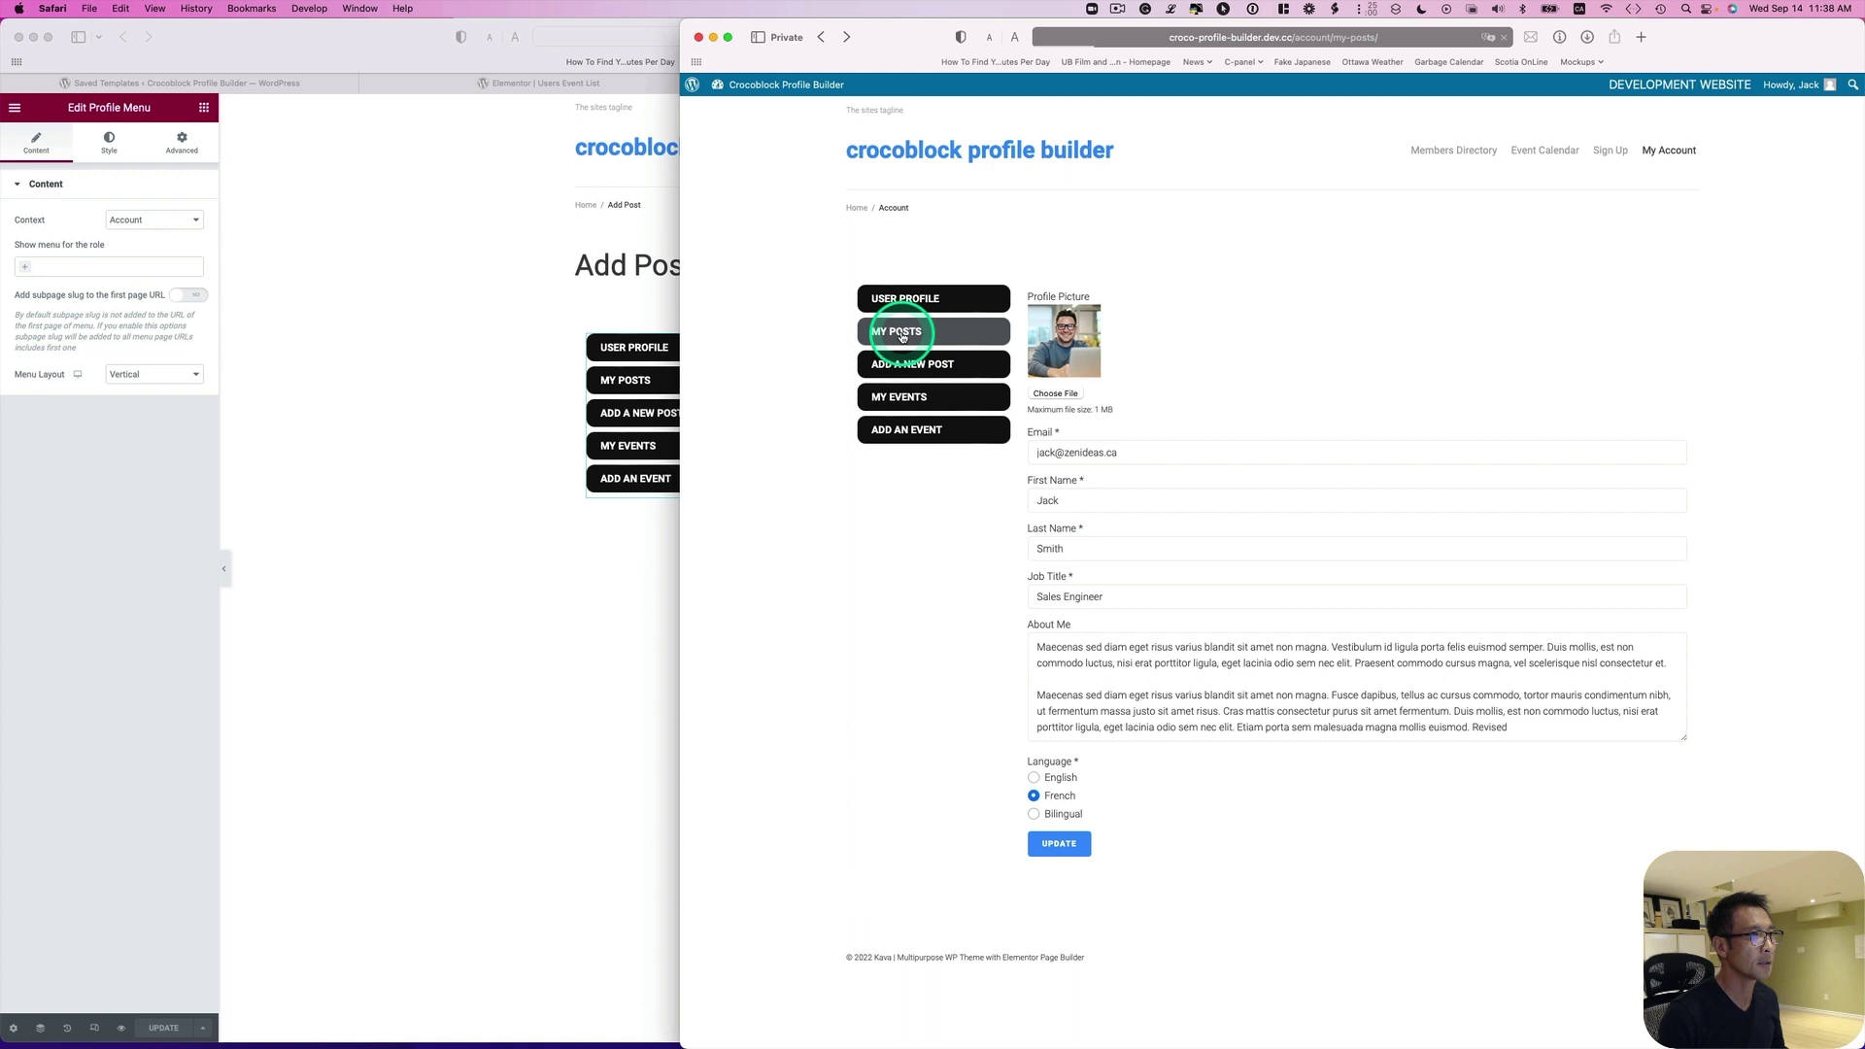
click(903, 334)
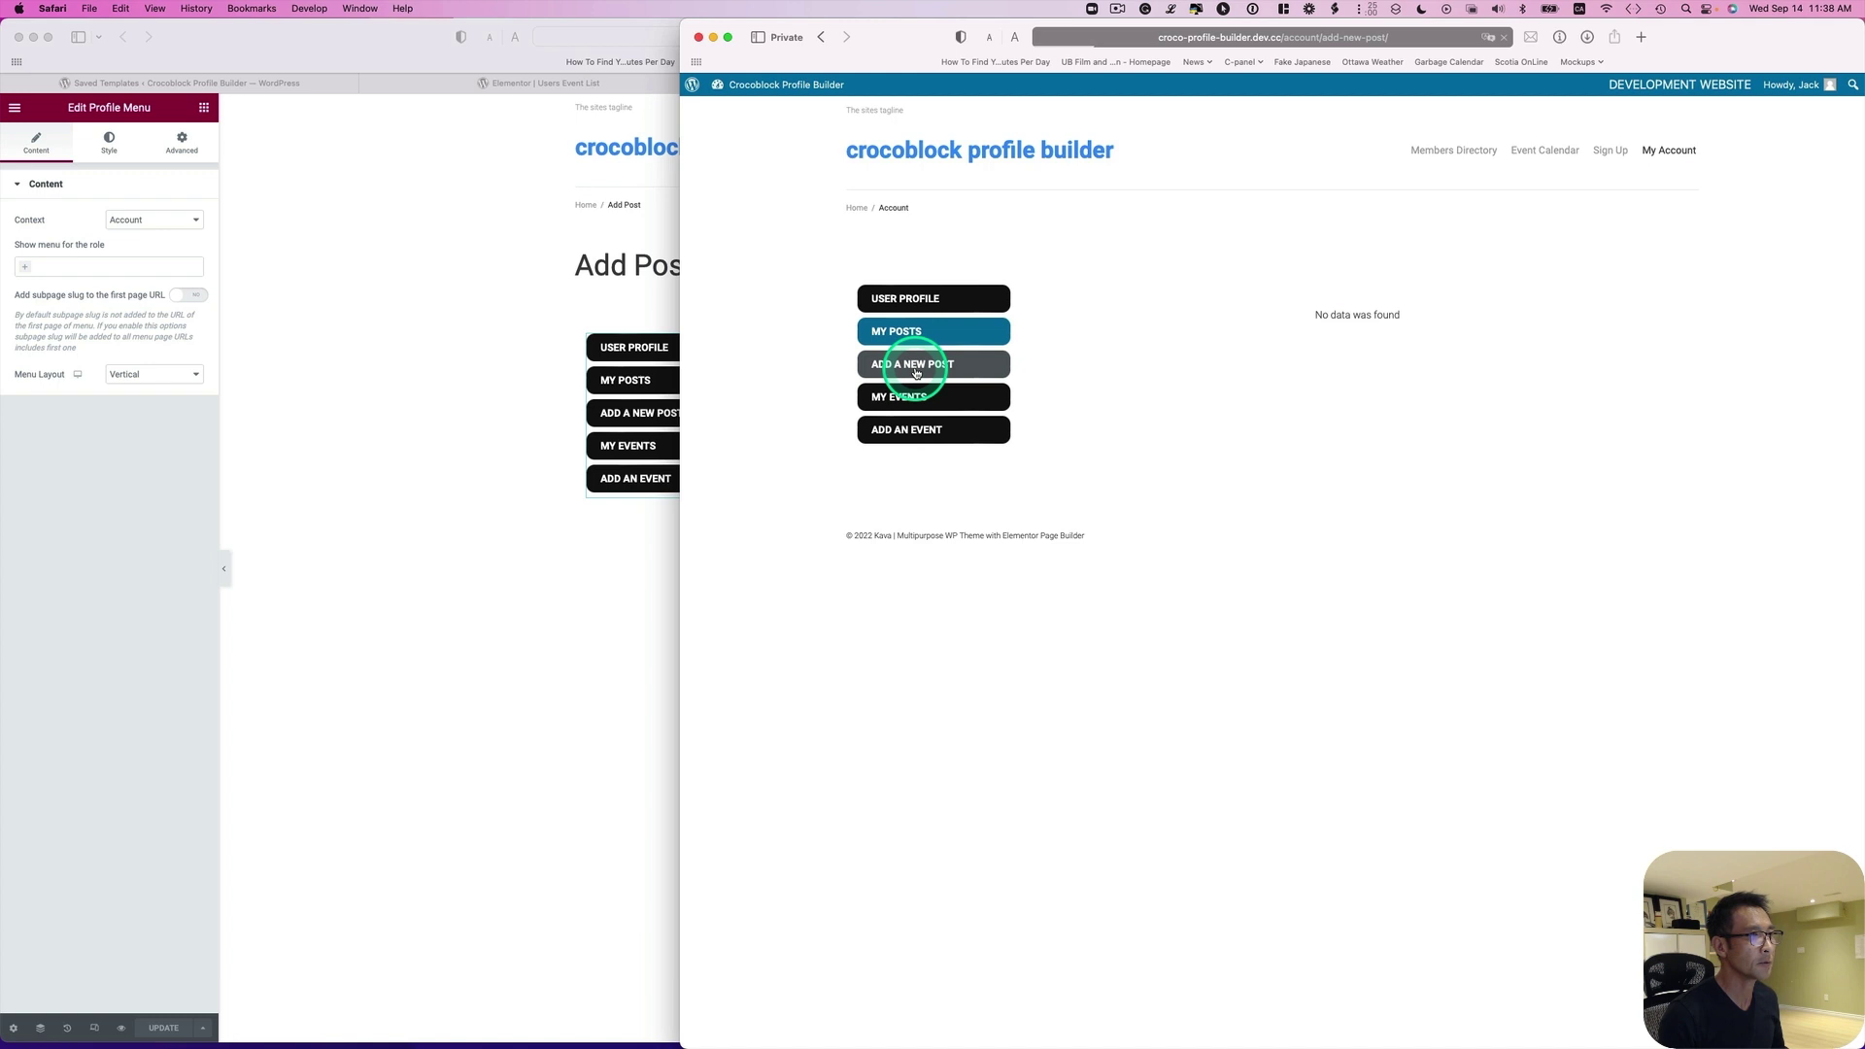
click(916, 369)
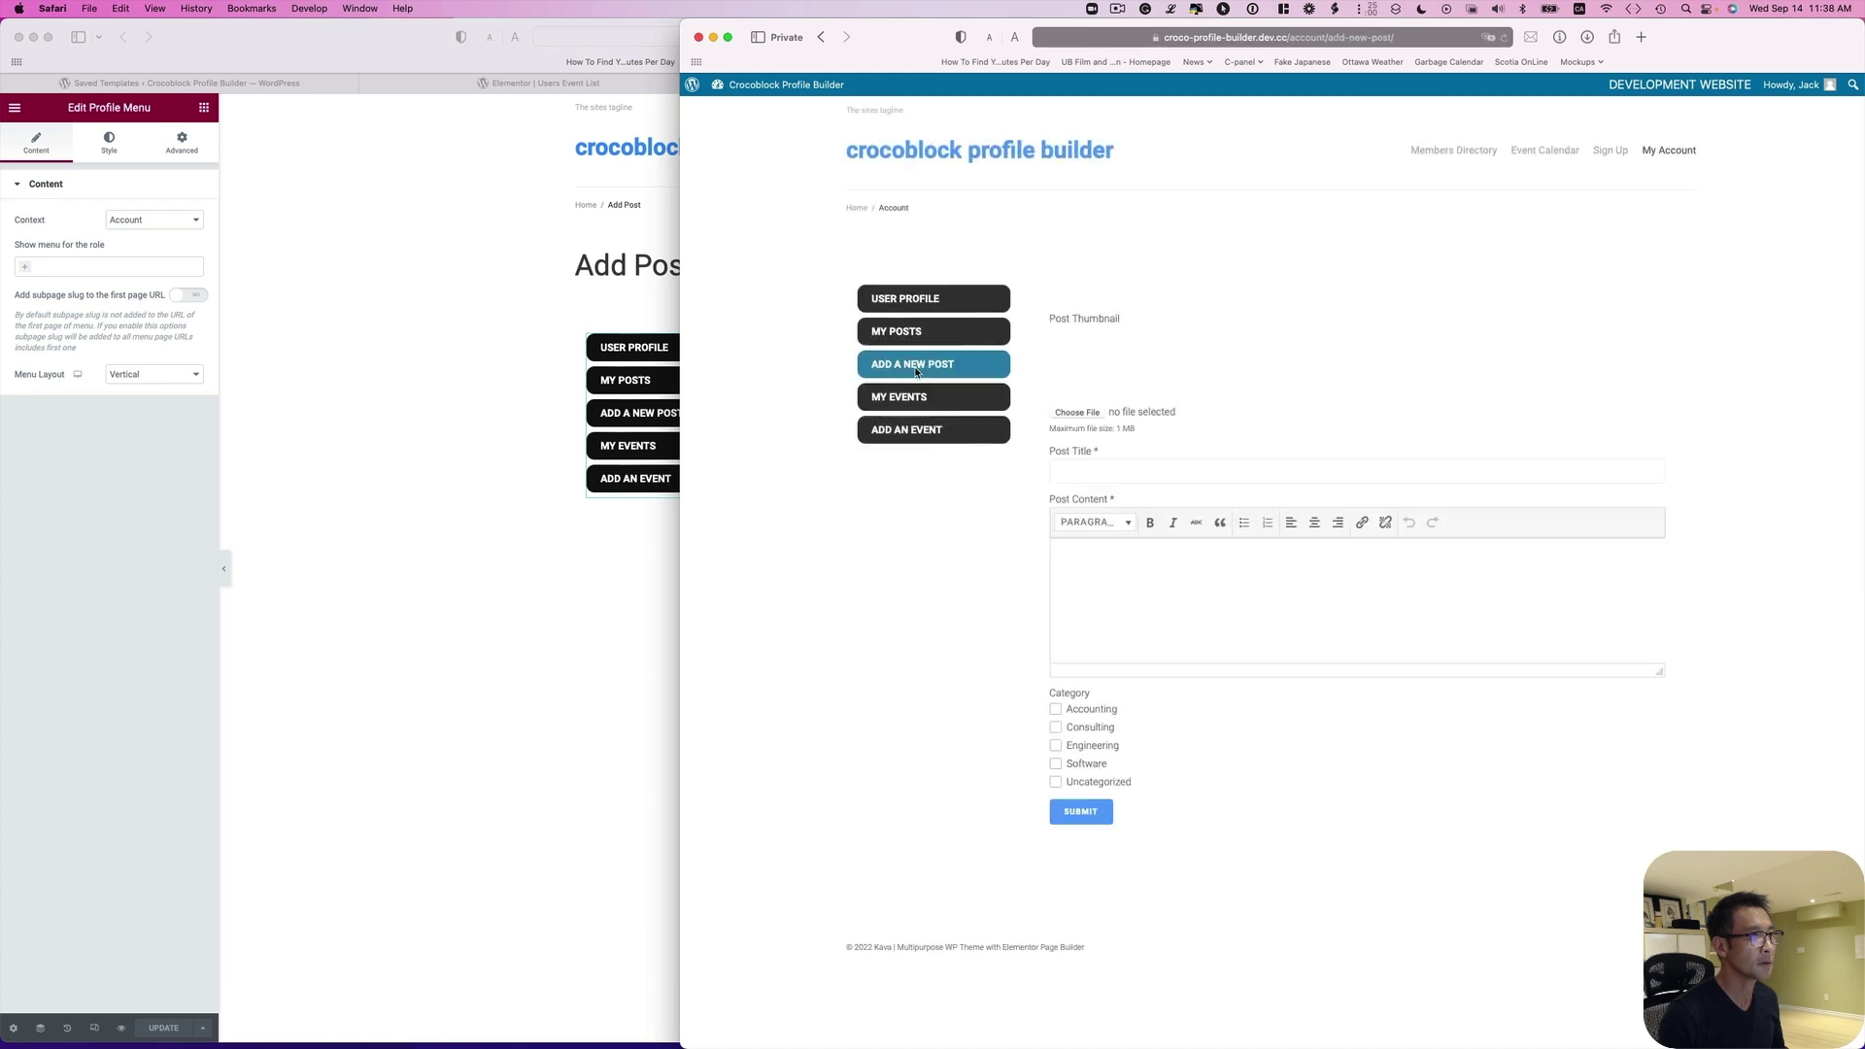
click(926, 404)
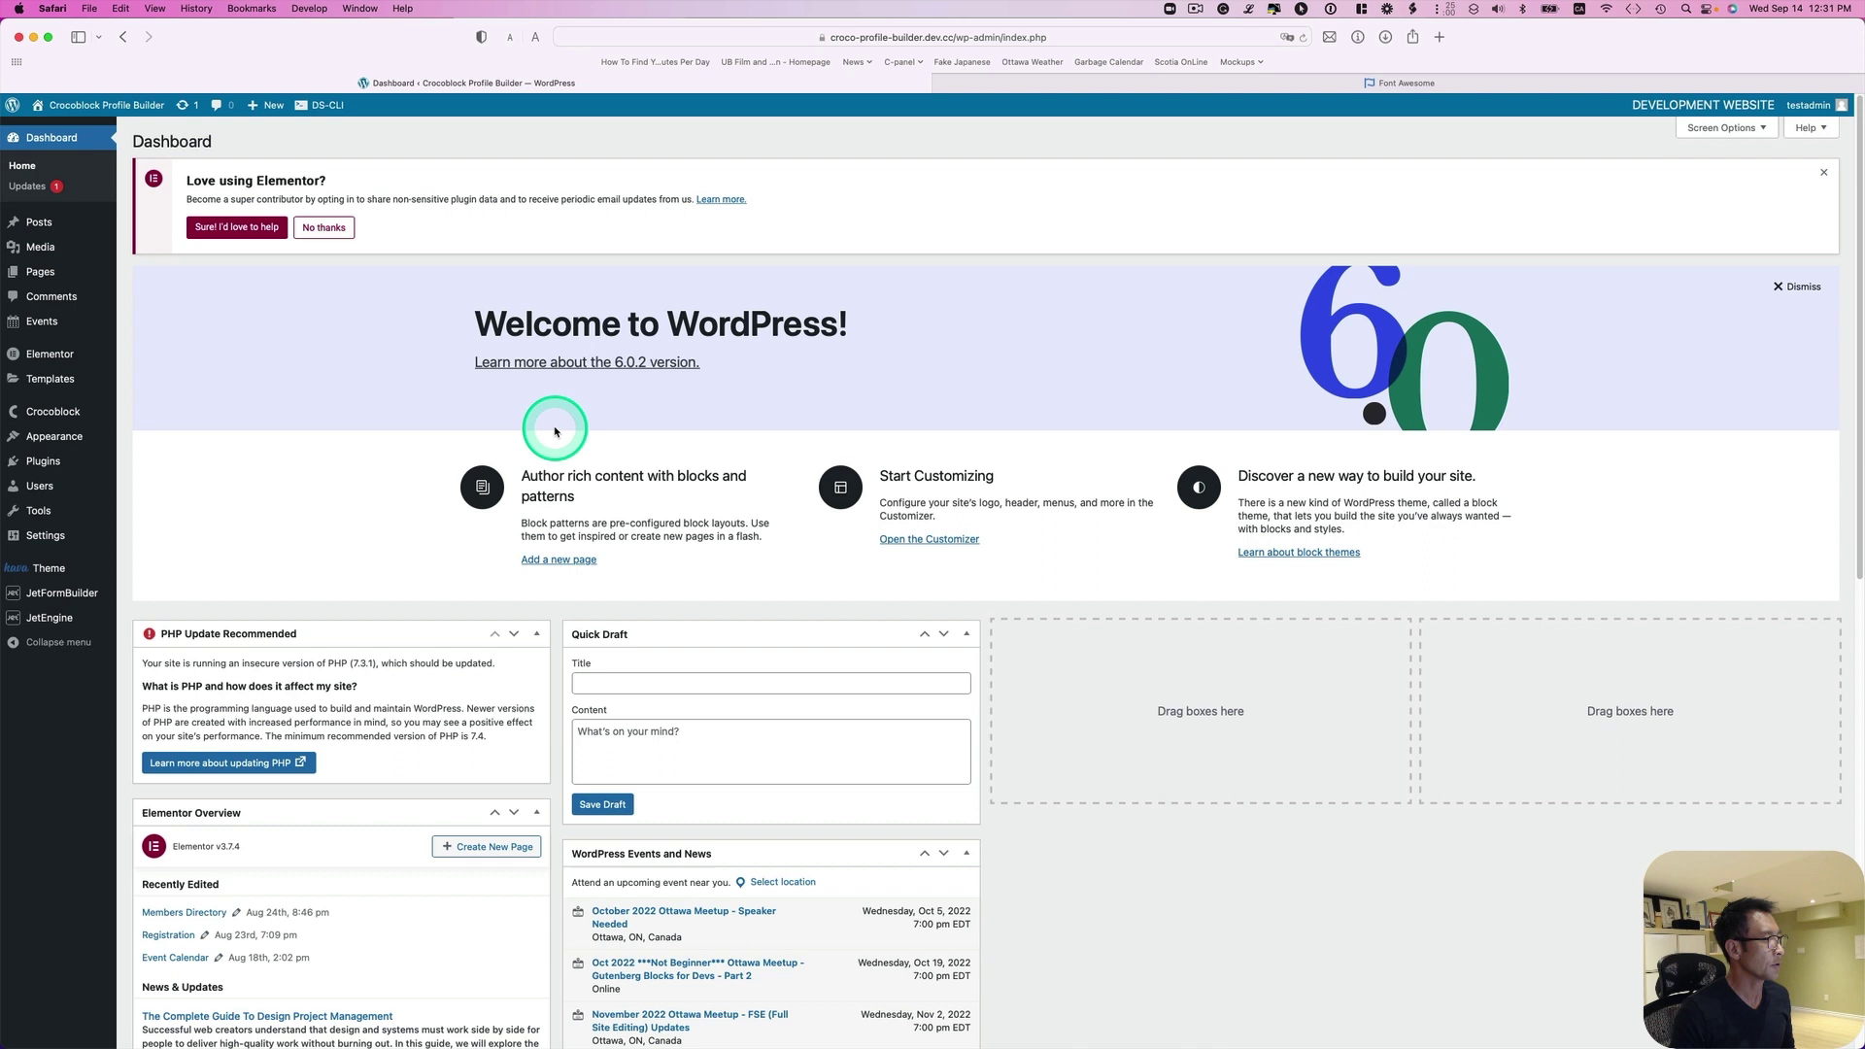
- Expand the Add a new post subpage under Profile Builder's Account Page, then bring up Font Awesome
mouse_move(65, 618)
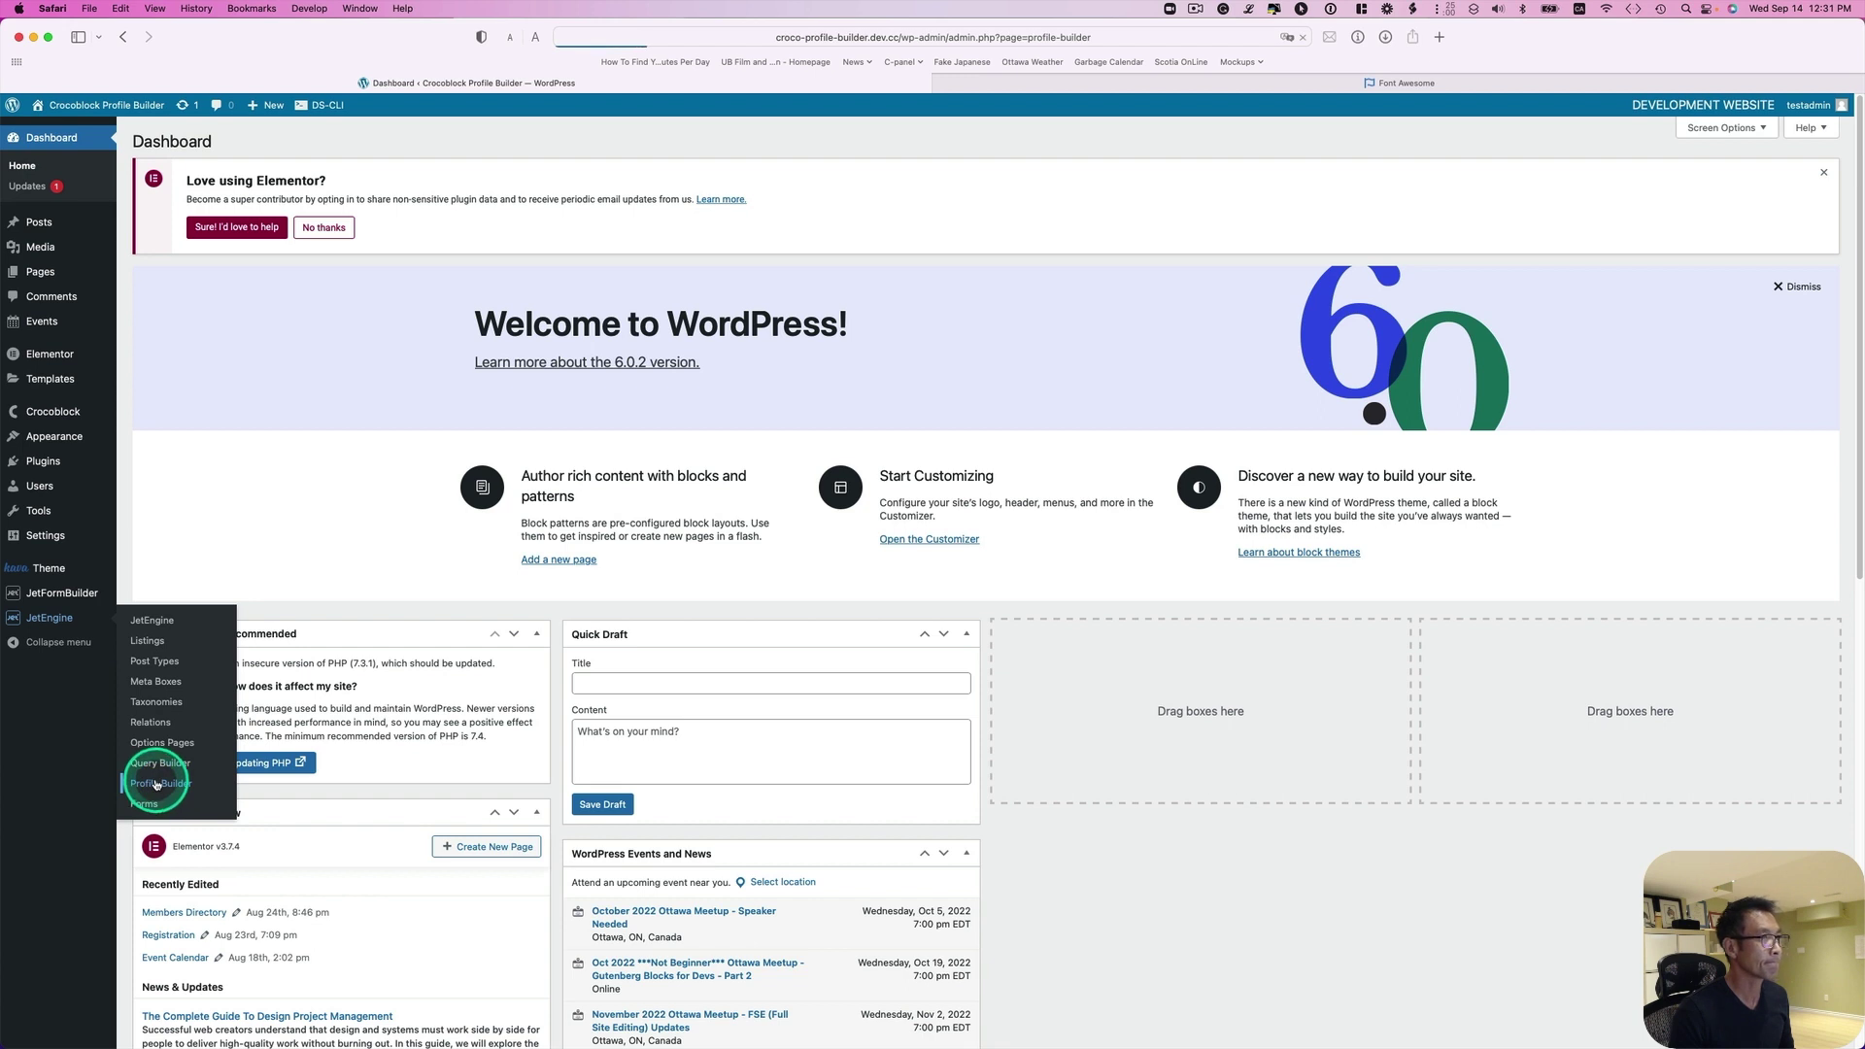
click(156, 784)
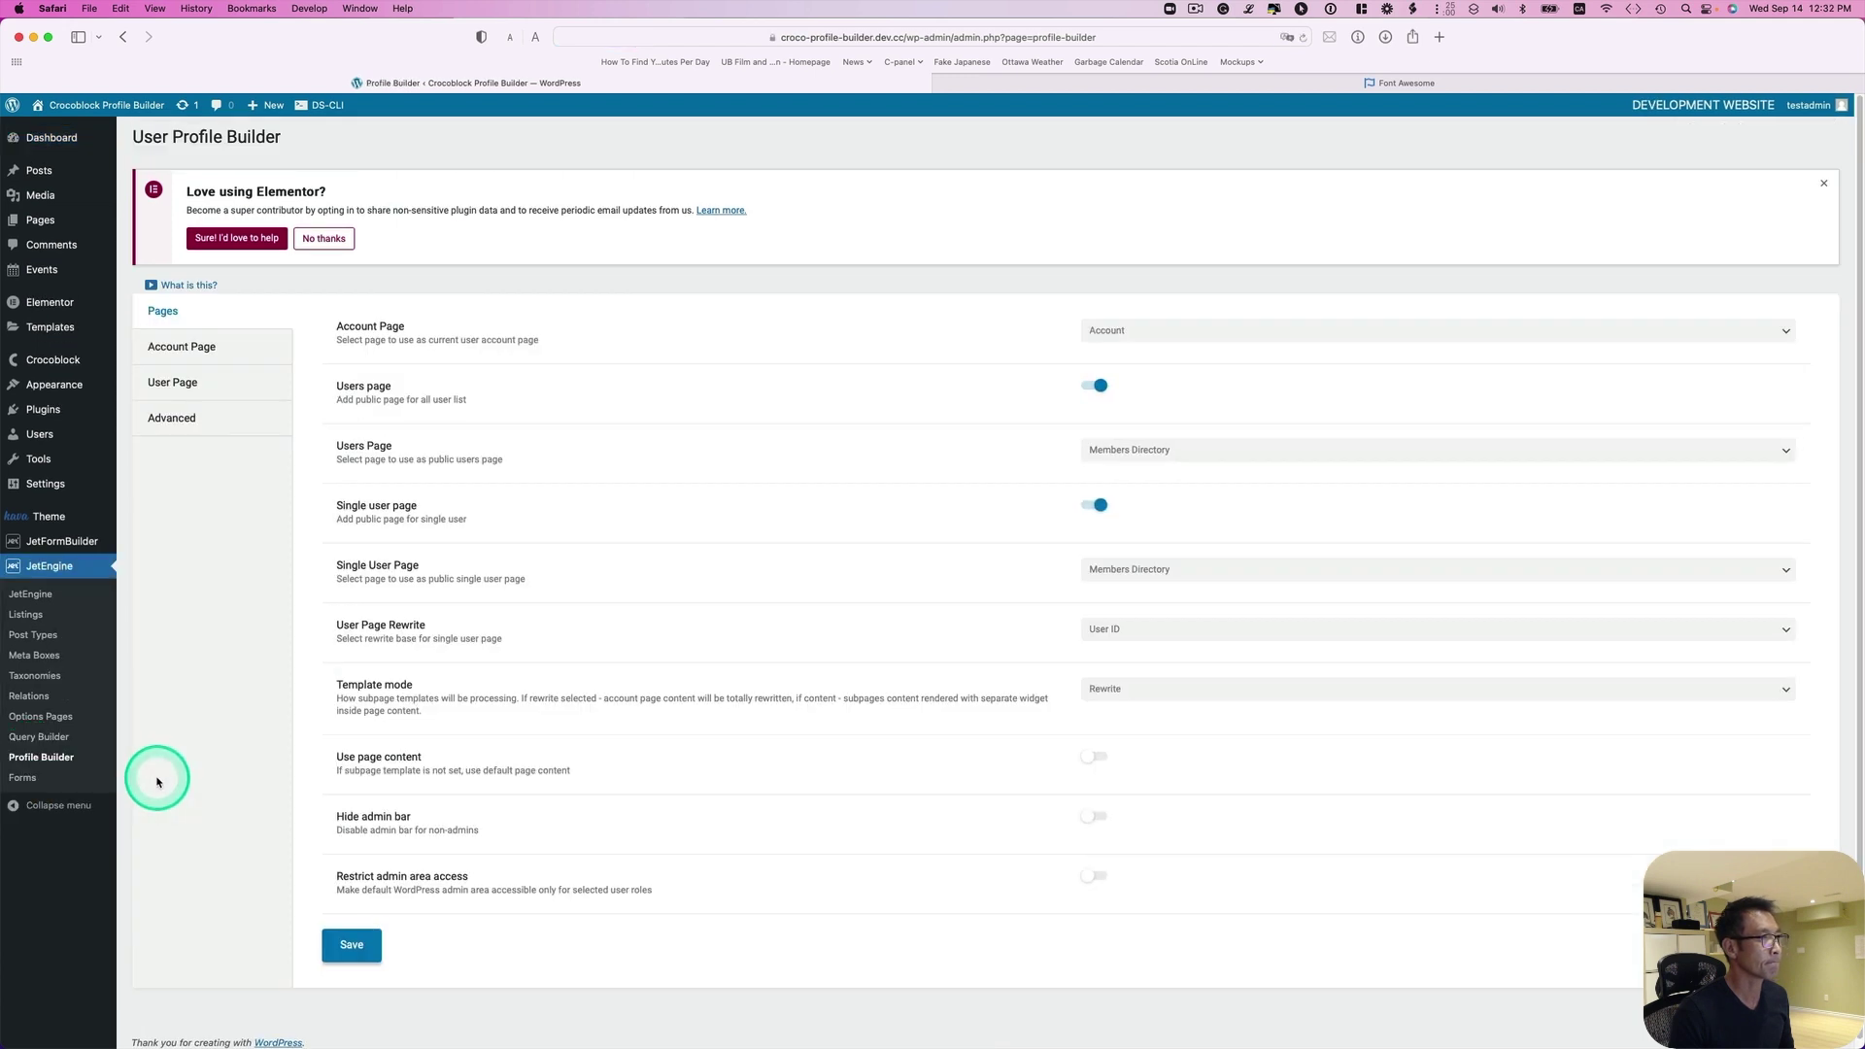
click(169, 348)
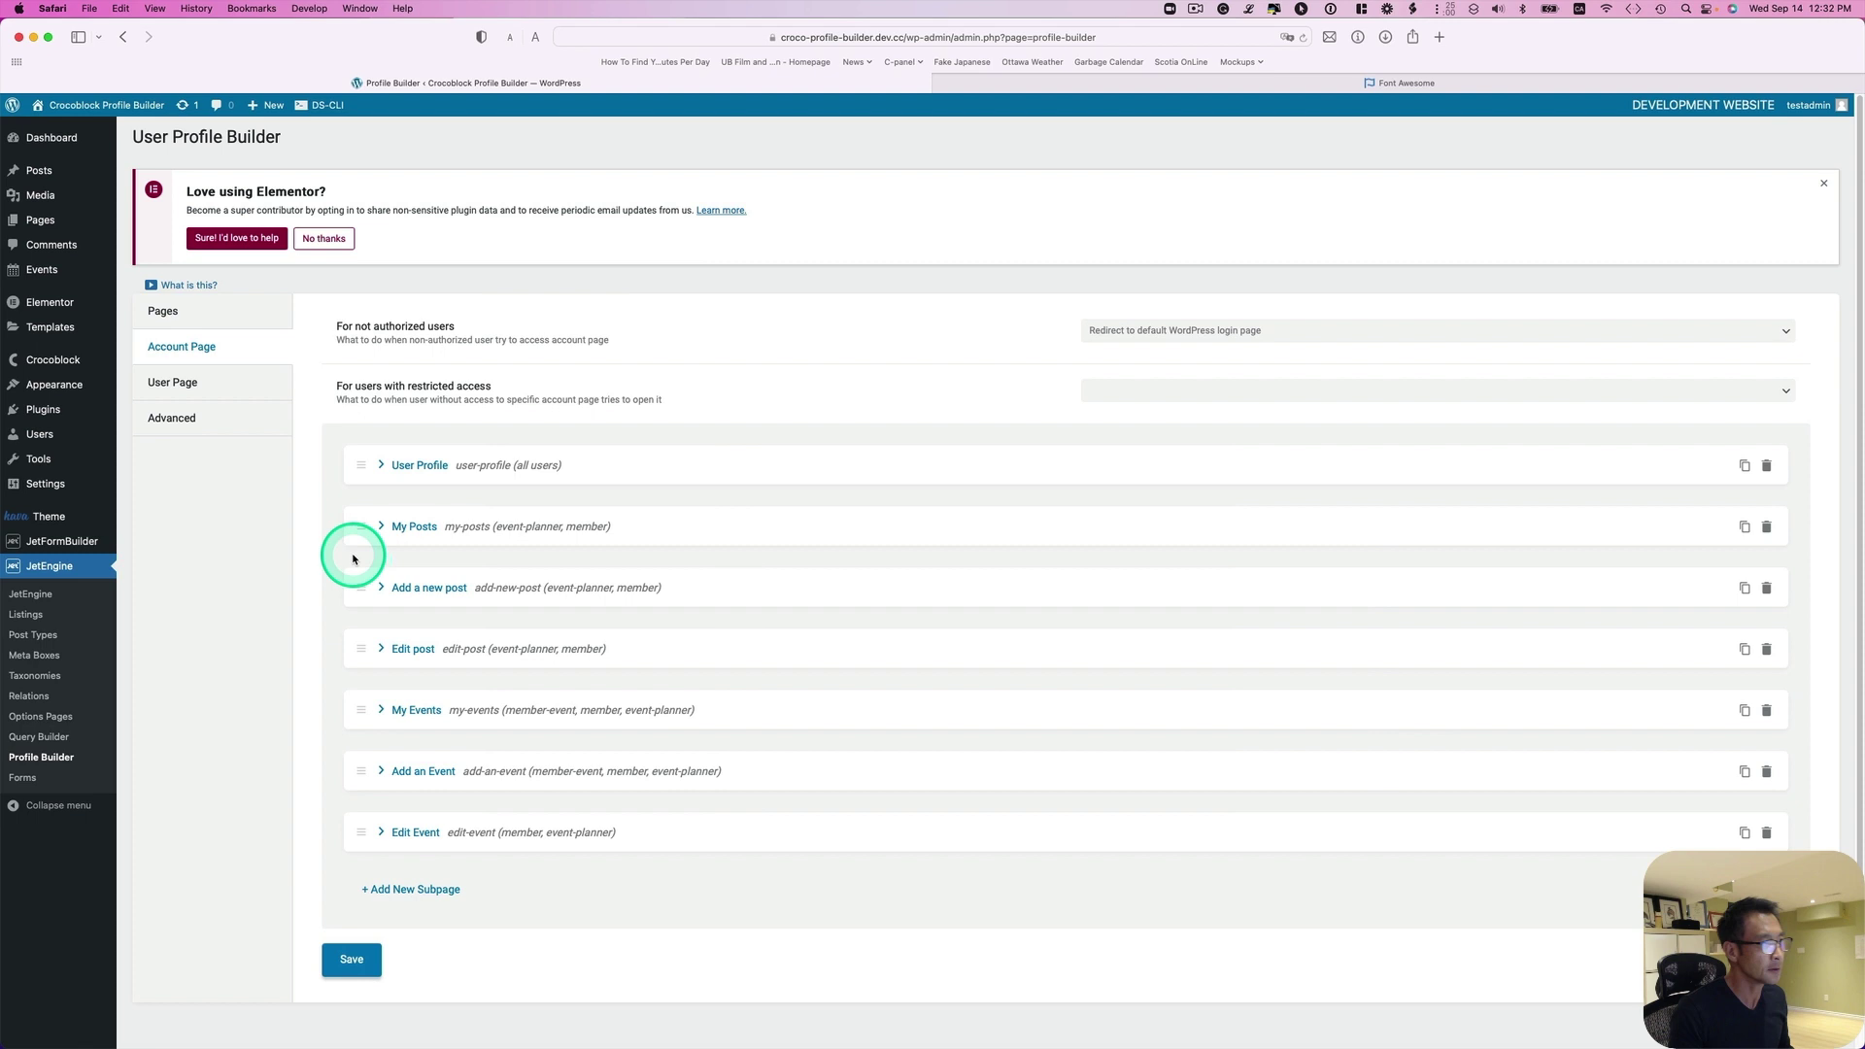
click(380, 588)
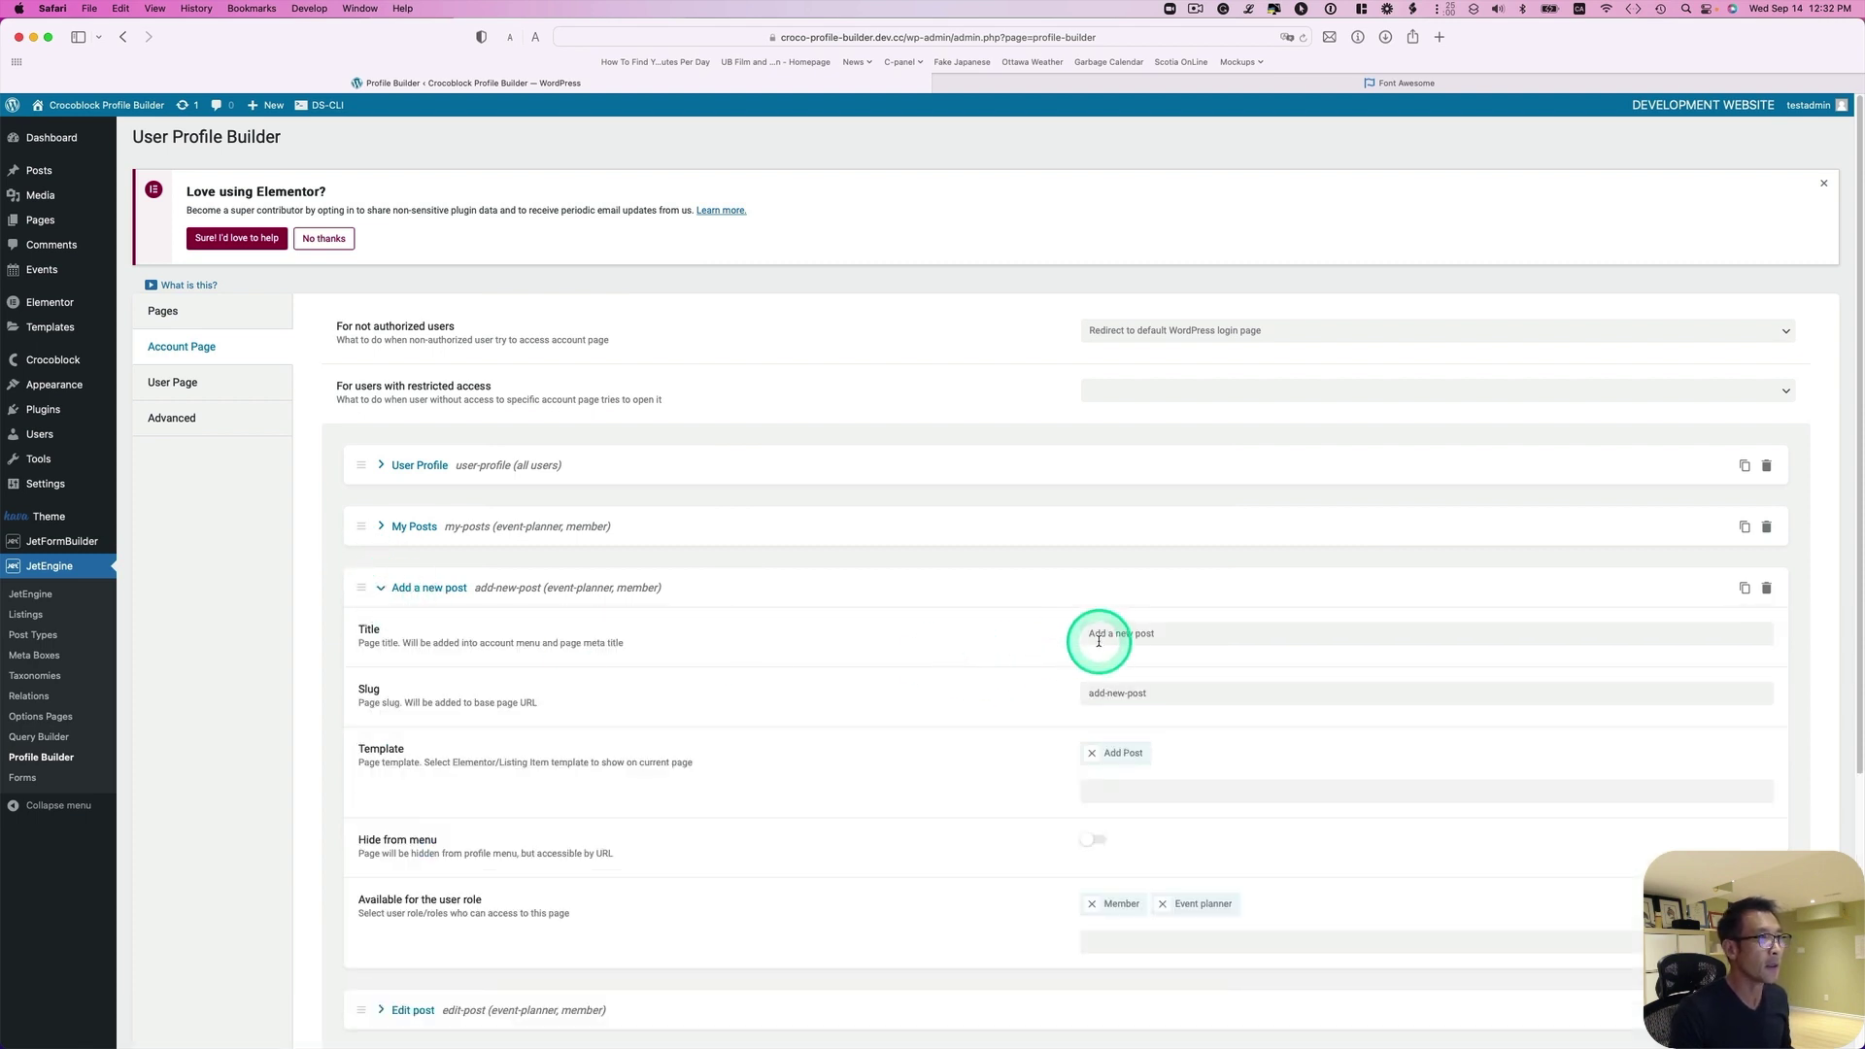
click(1395, 86)
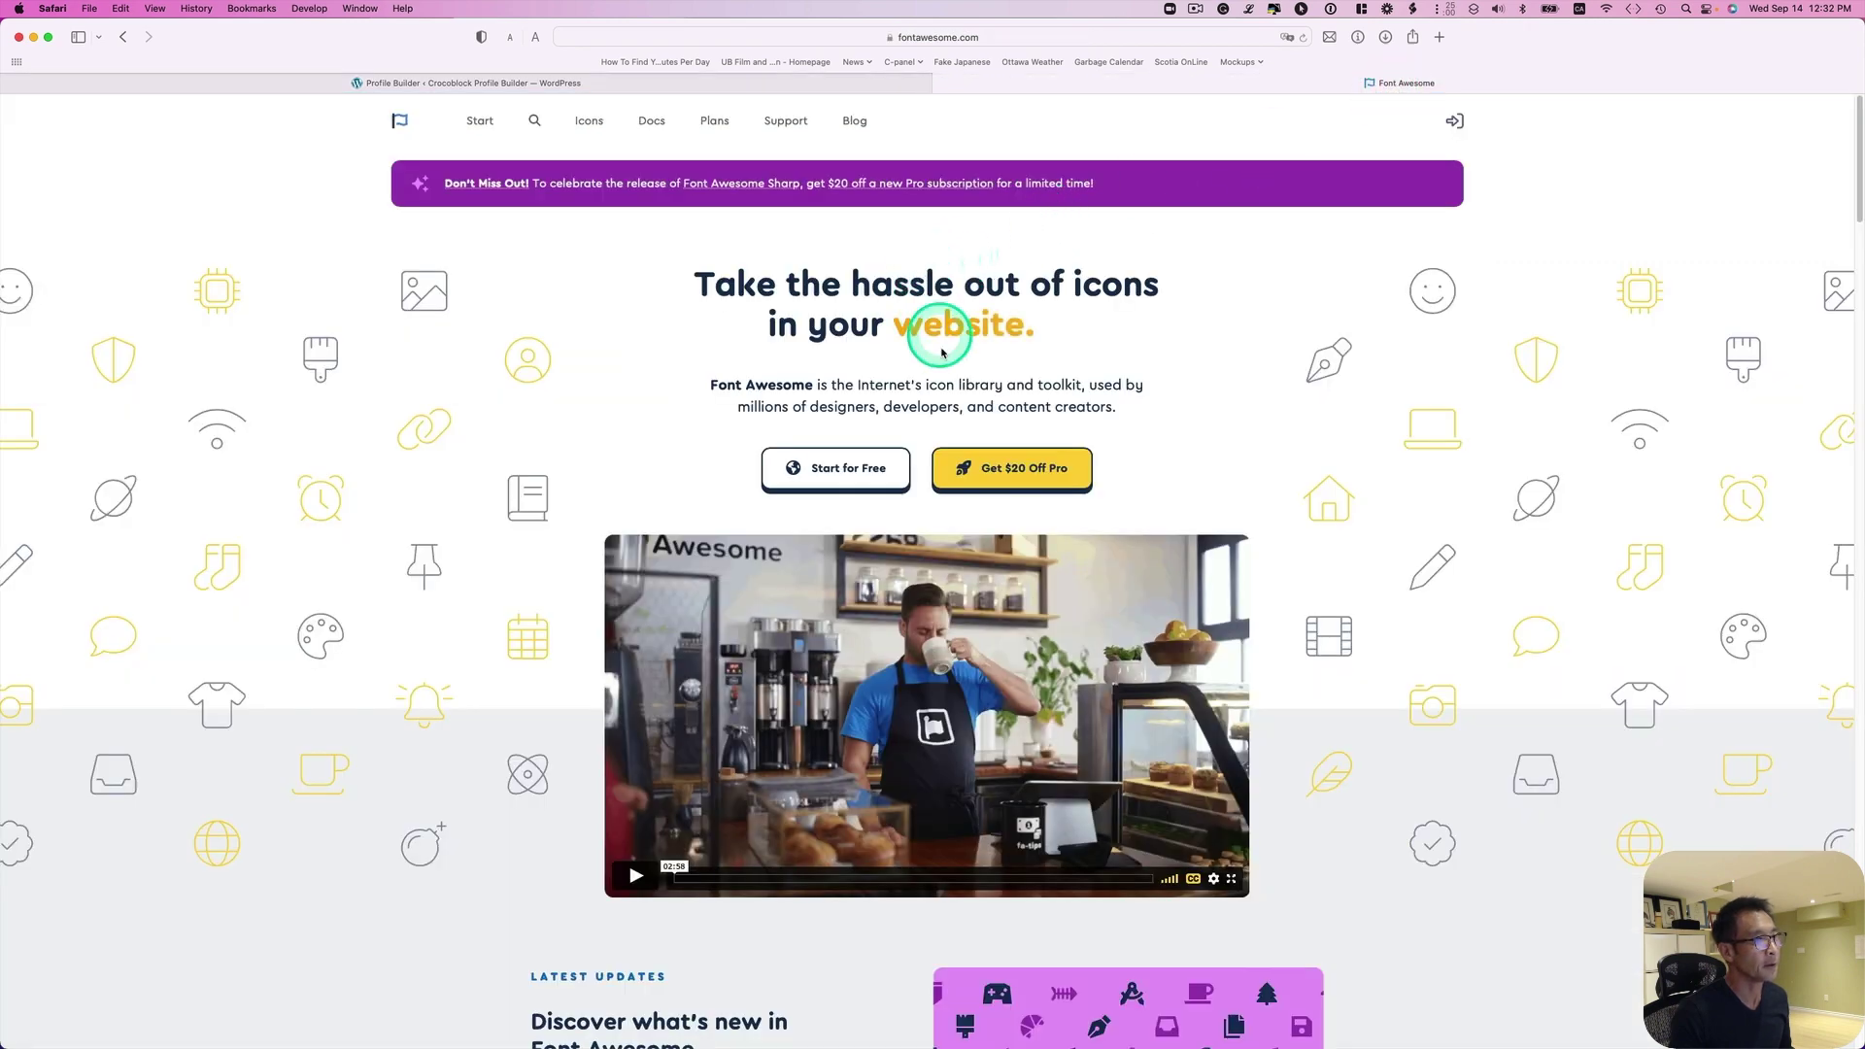
scroll(894, 486, down, 2)
- Load the Font Awesome versions page at fontawesome.com/versions
scroll(892, 510, up, 2)
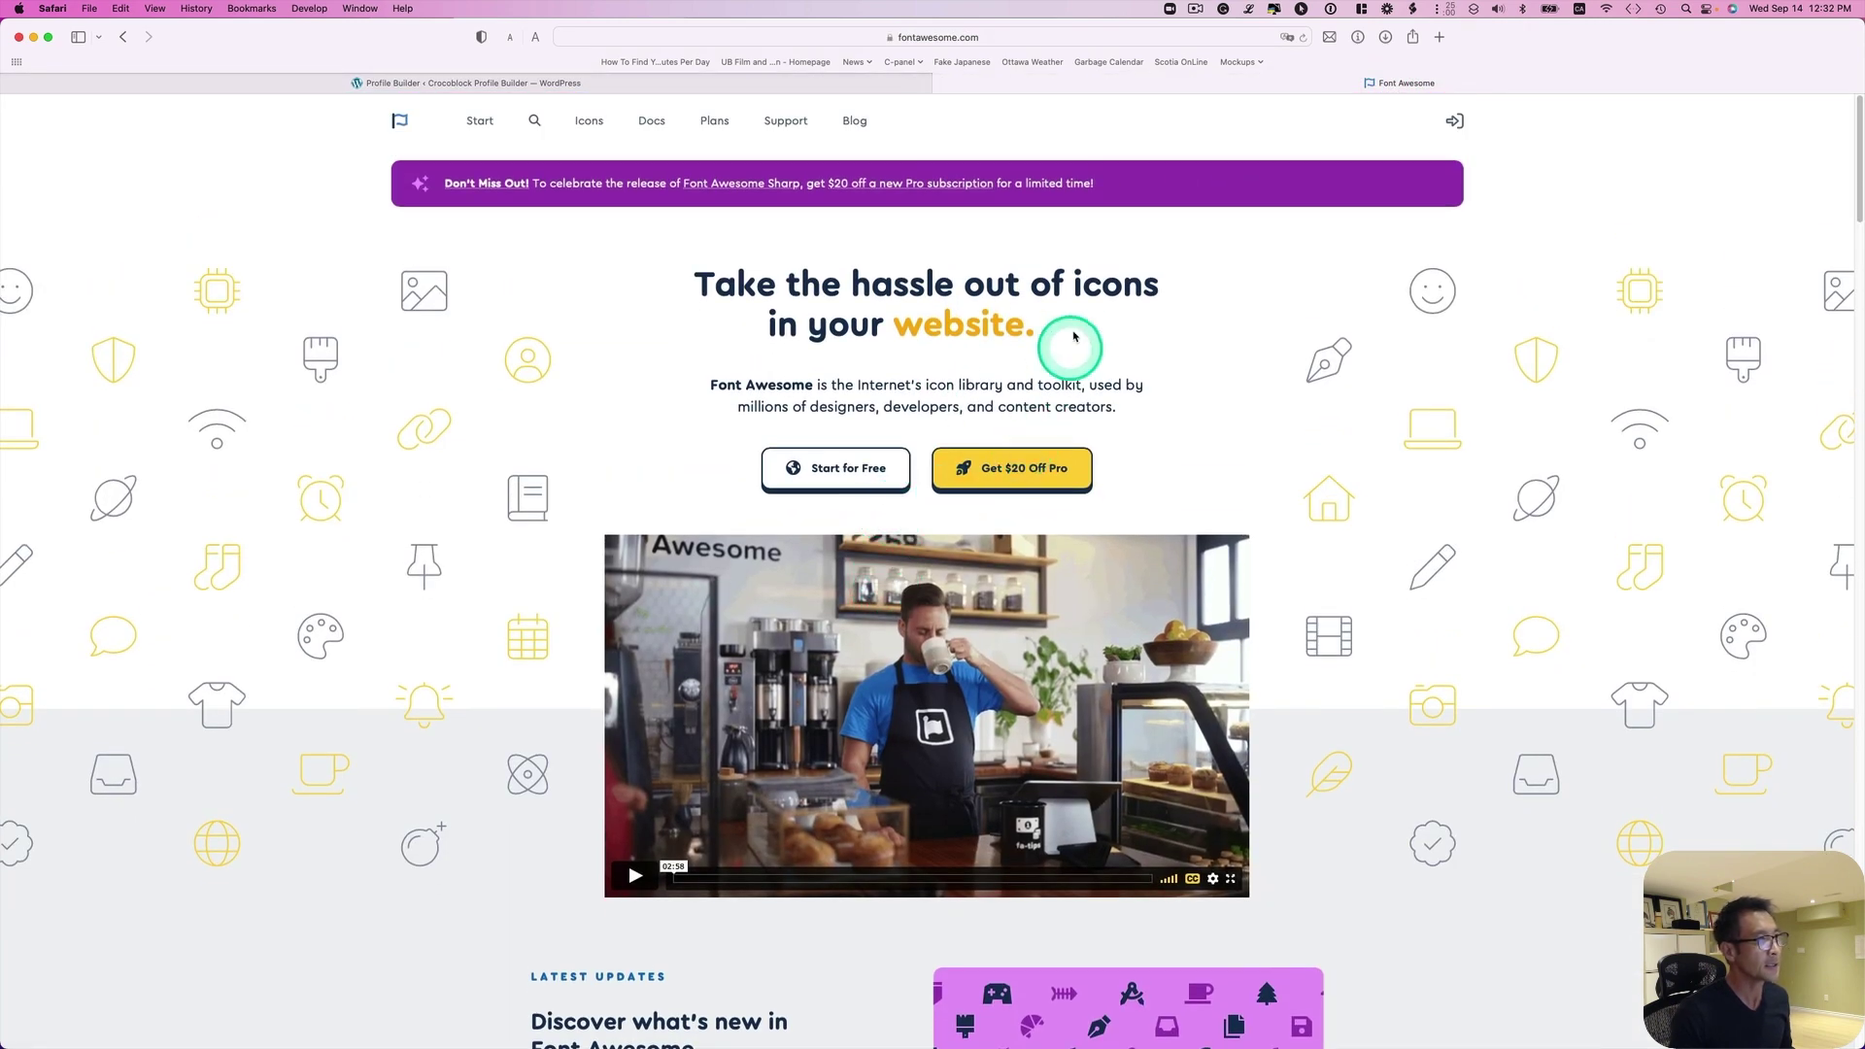
click(1030, 41)
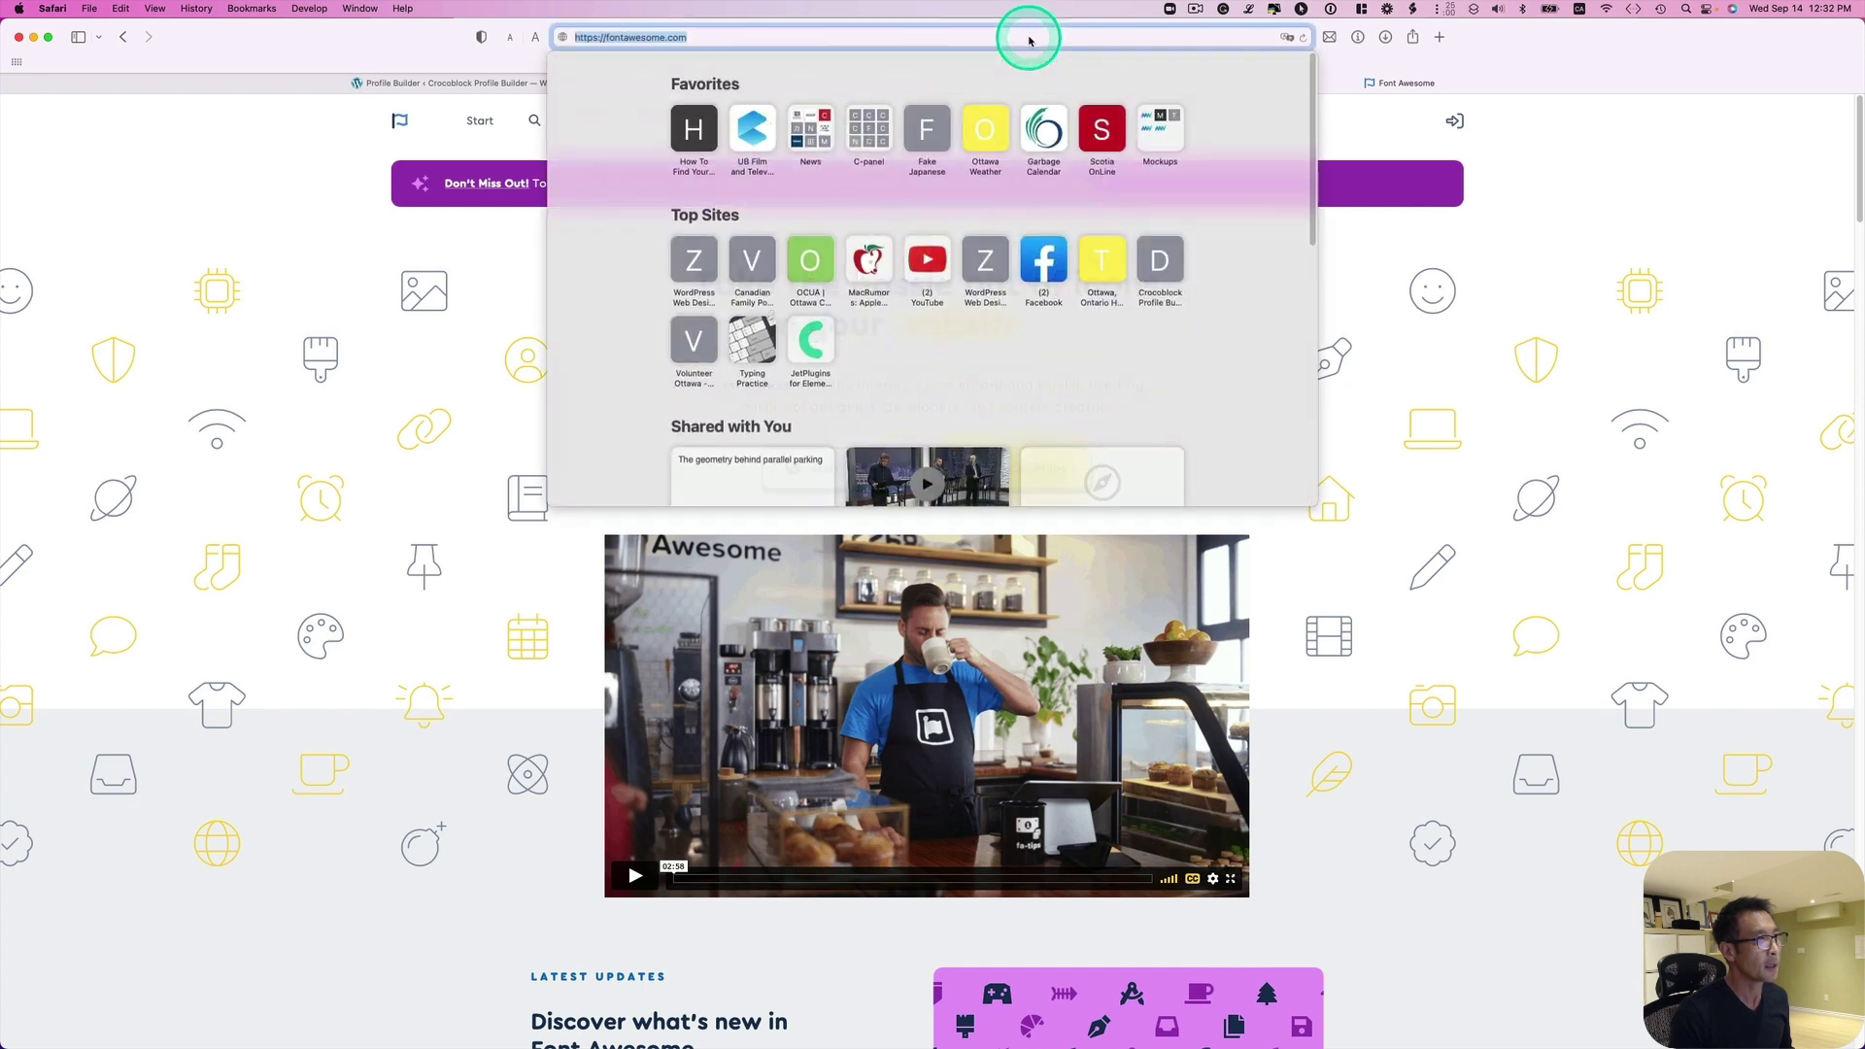
text(/)
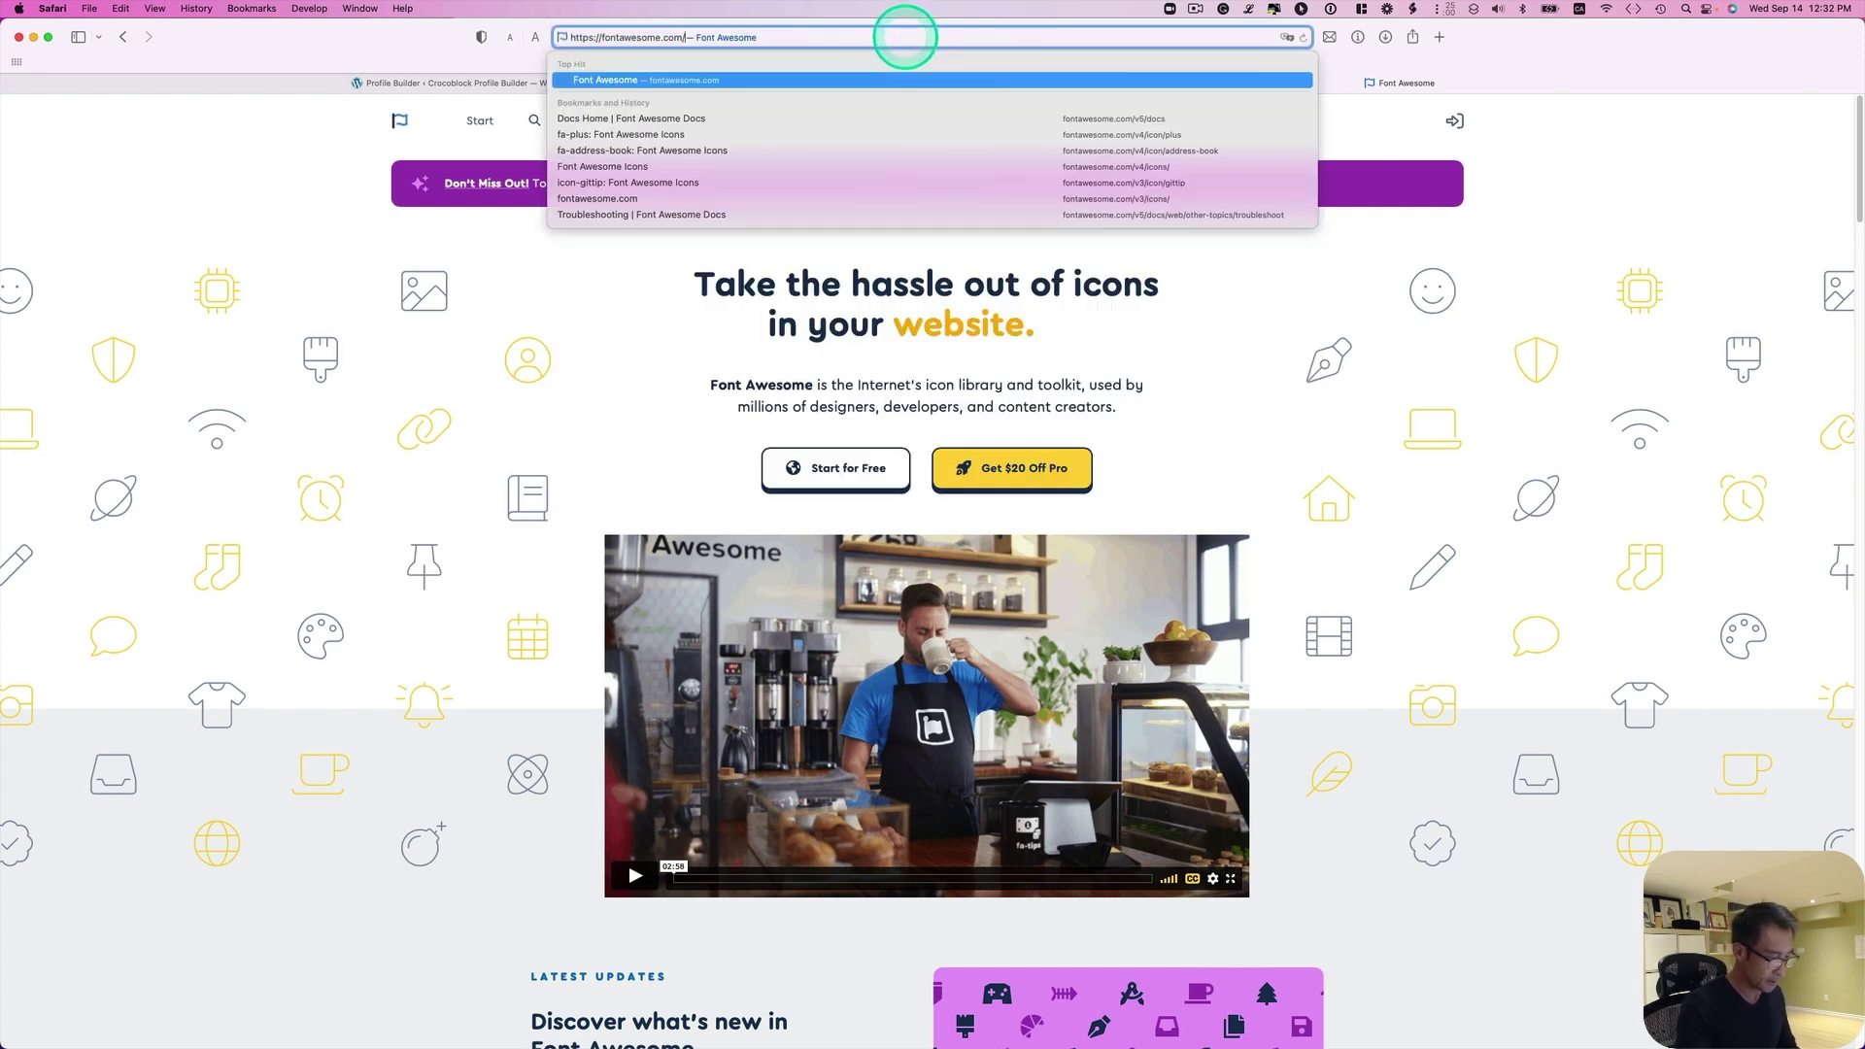
text(ver)
key(Return)
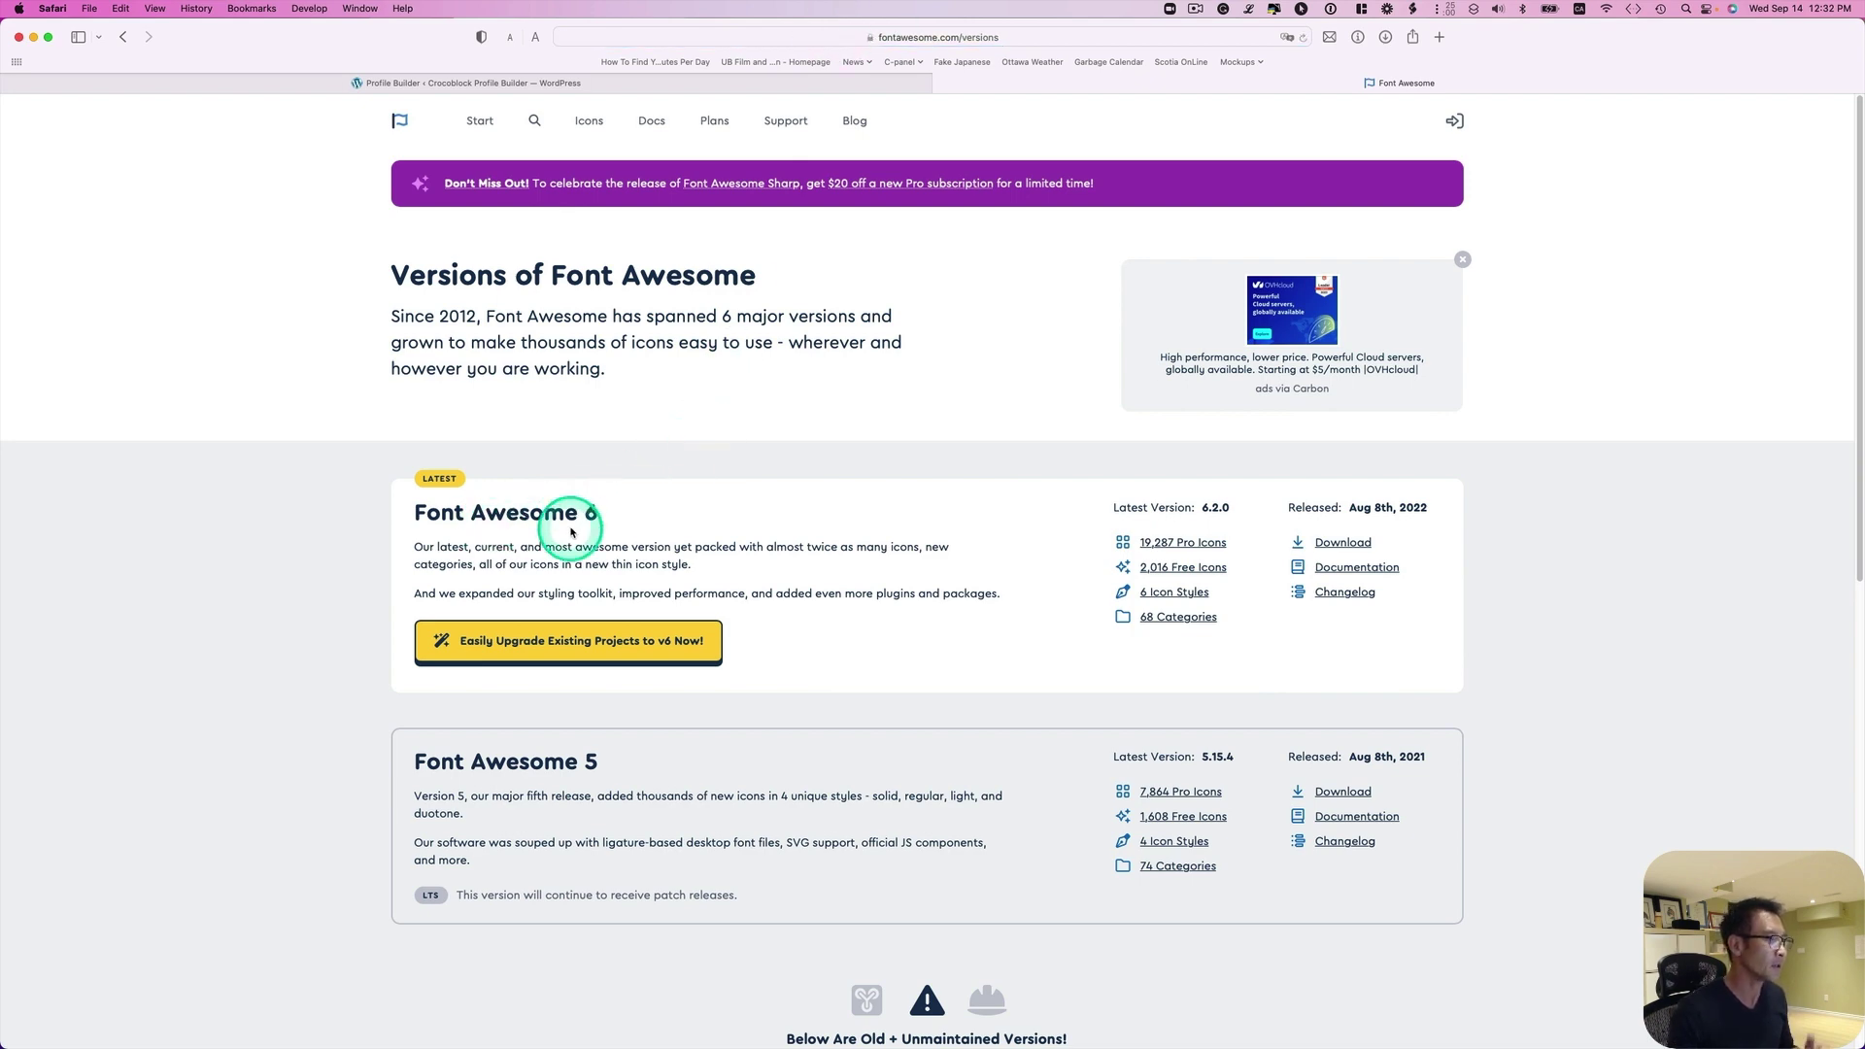
- Search Font Awesome 4's free icons for 'plus' and select the fa-plus <i> code line
scroll(601, 540, down, 4)
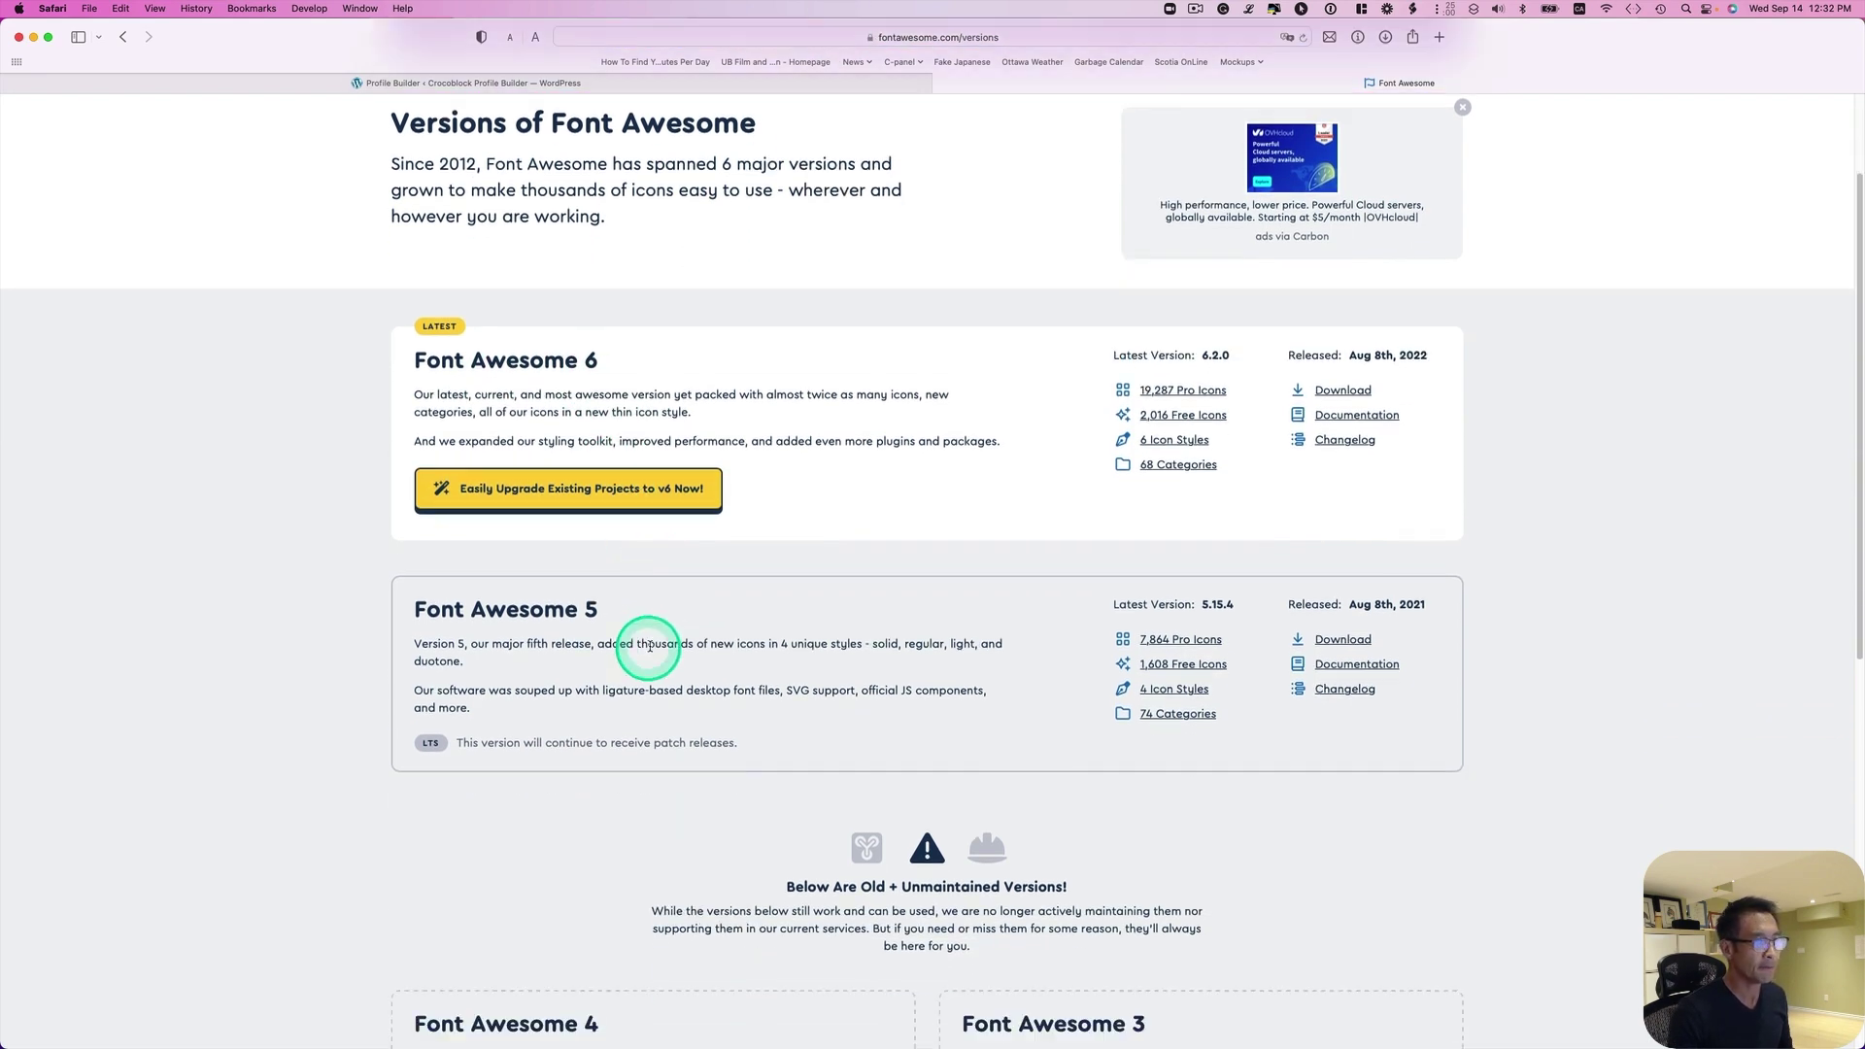
scroll(670, 636, down, 5)
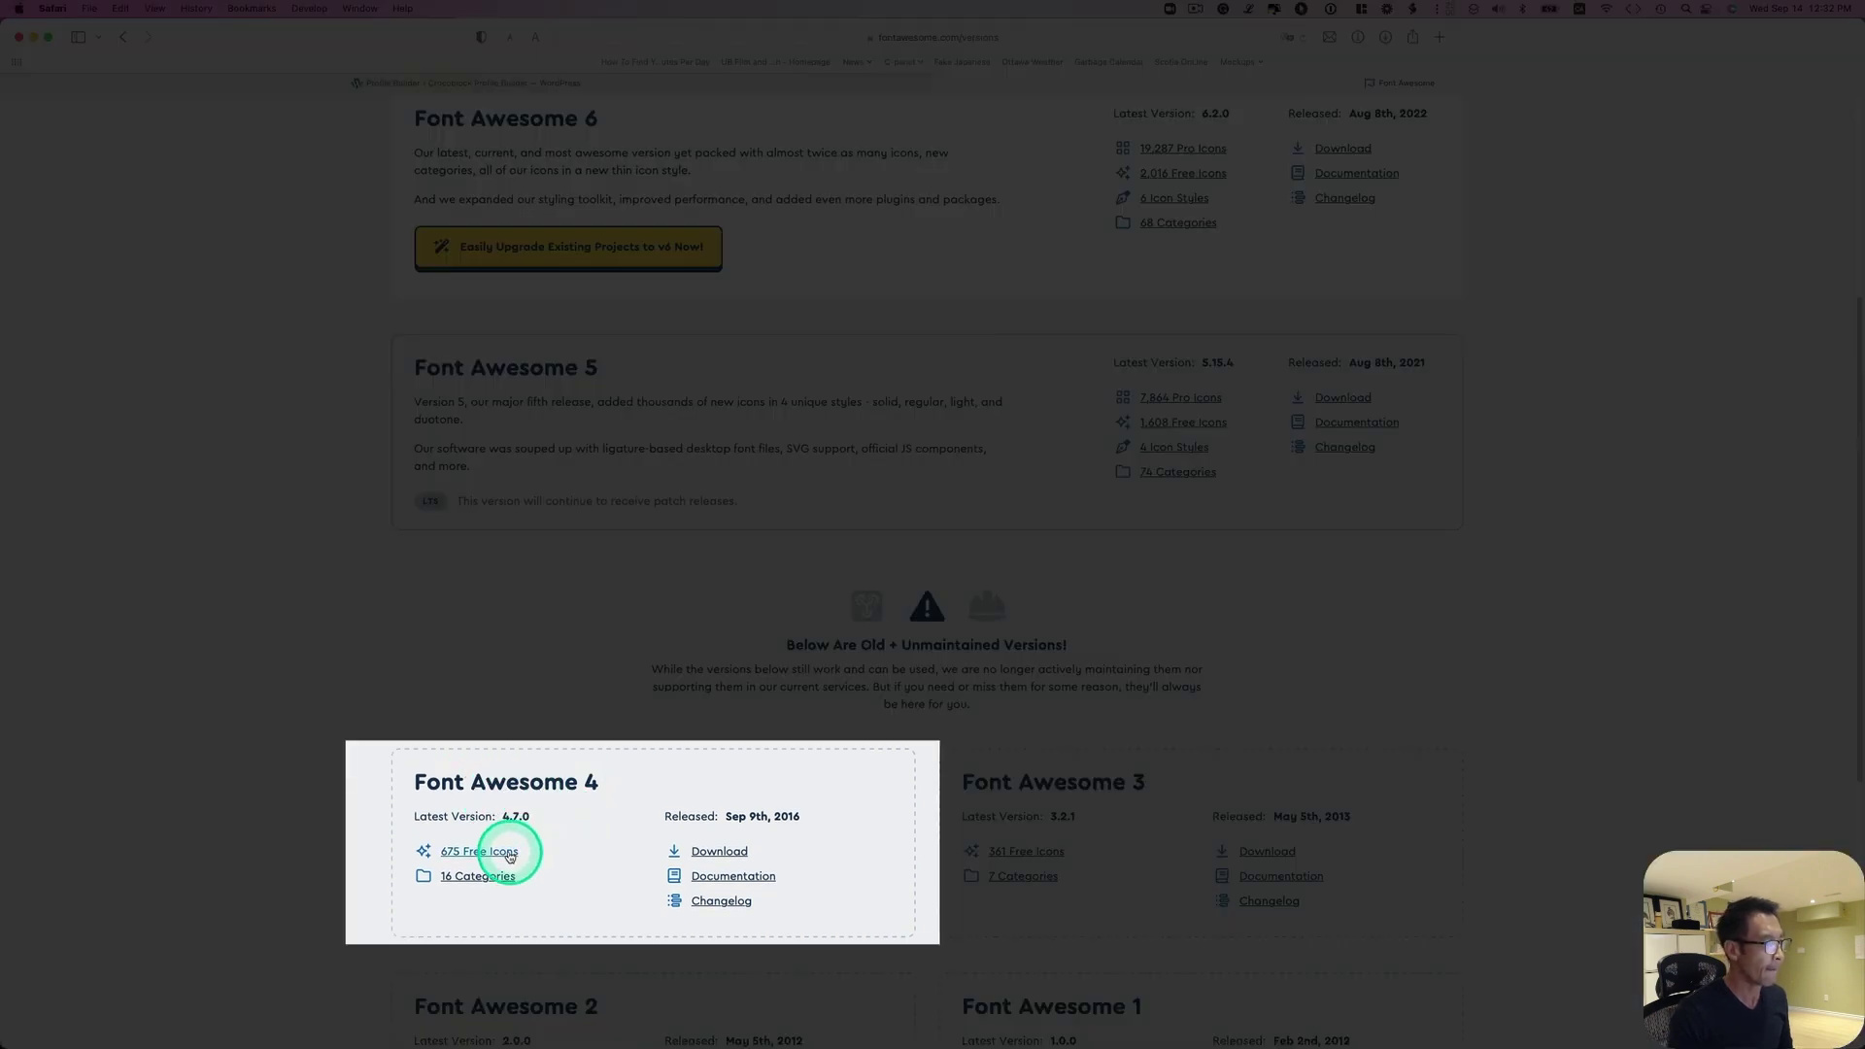
click(509, 852)
click(630, 604)
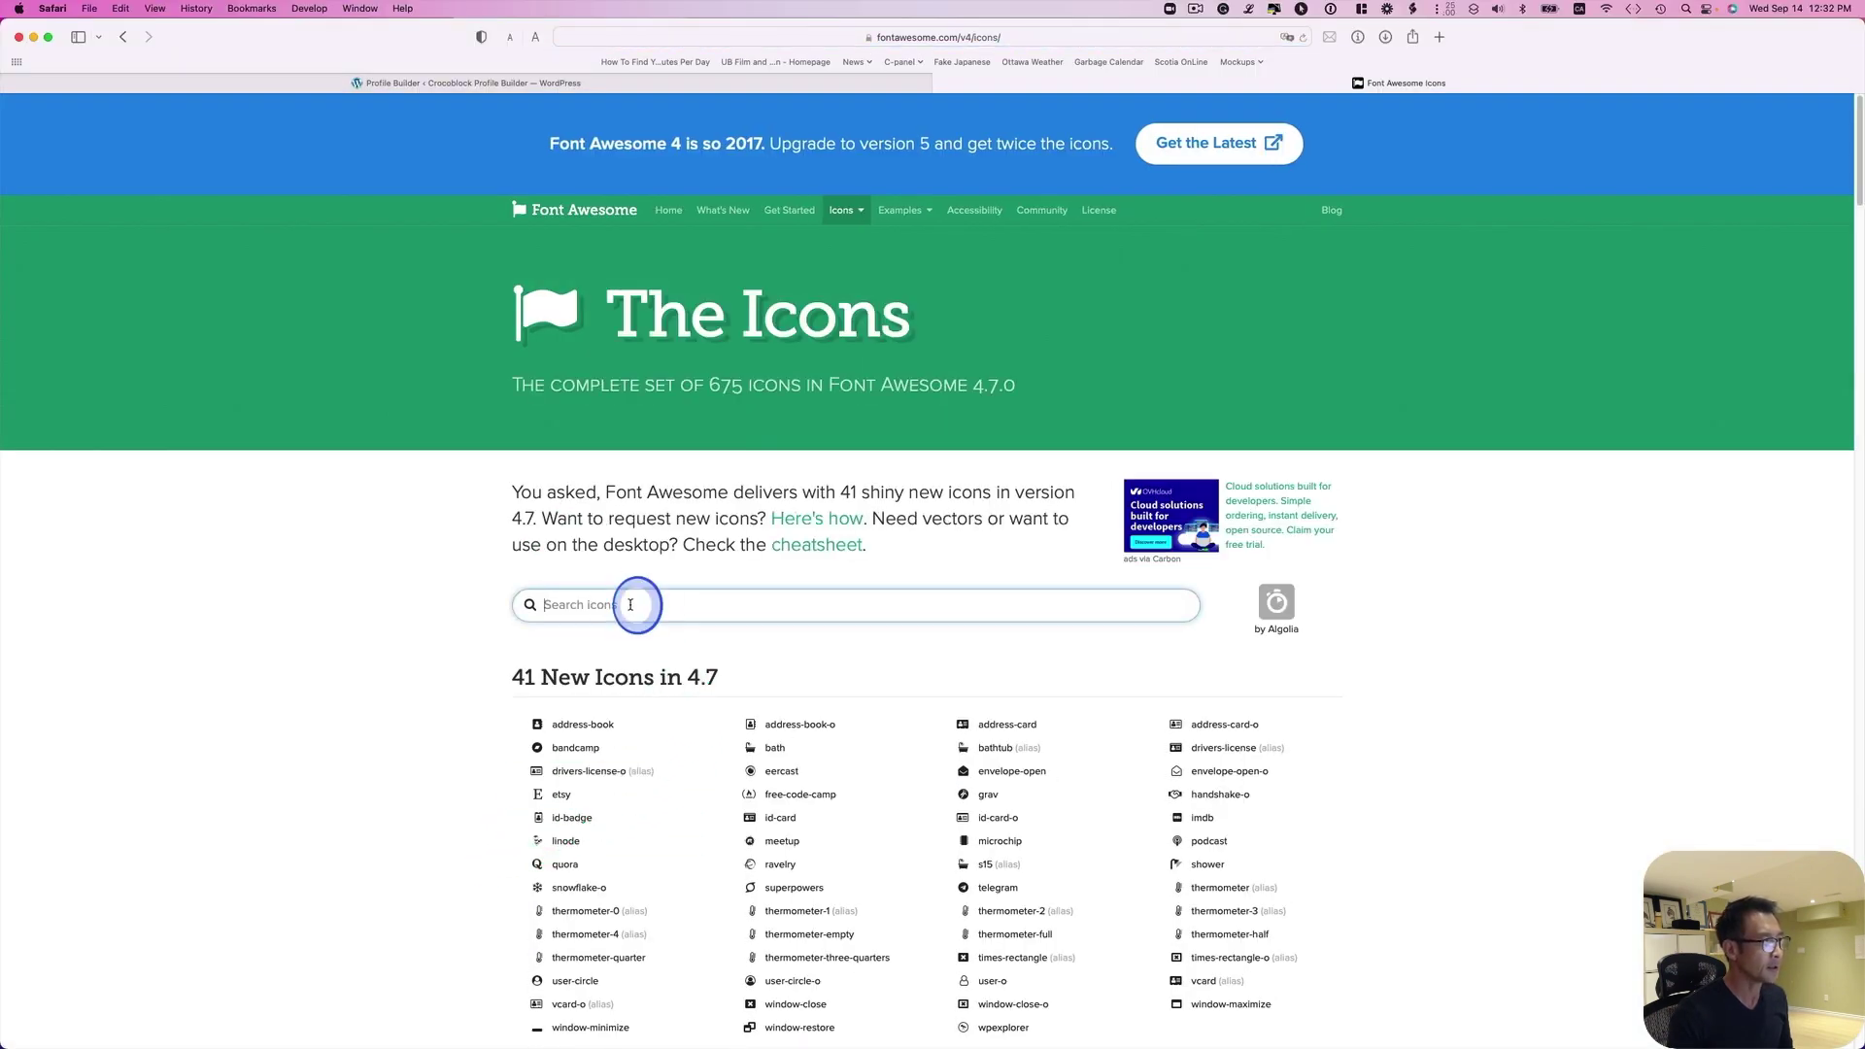
text(plus)
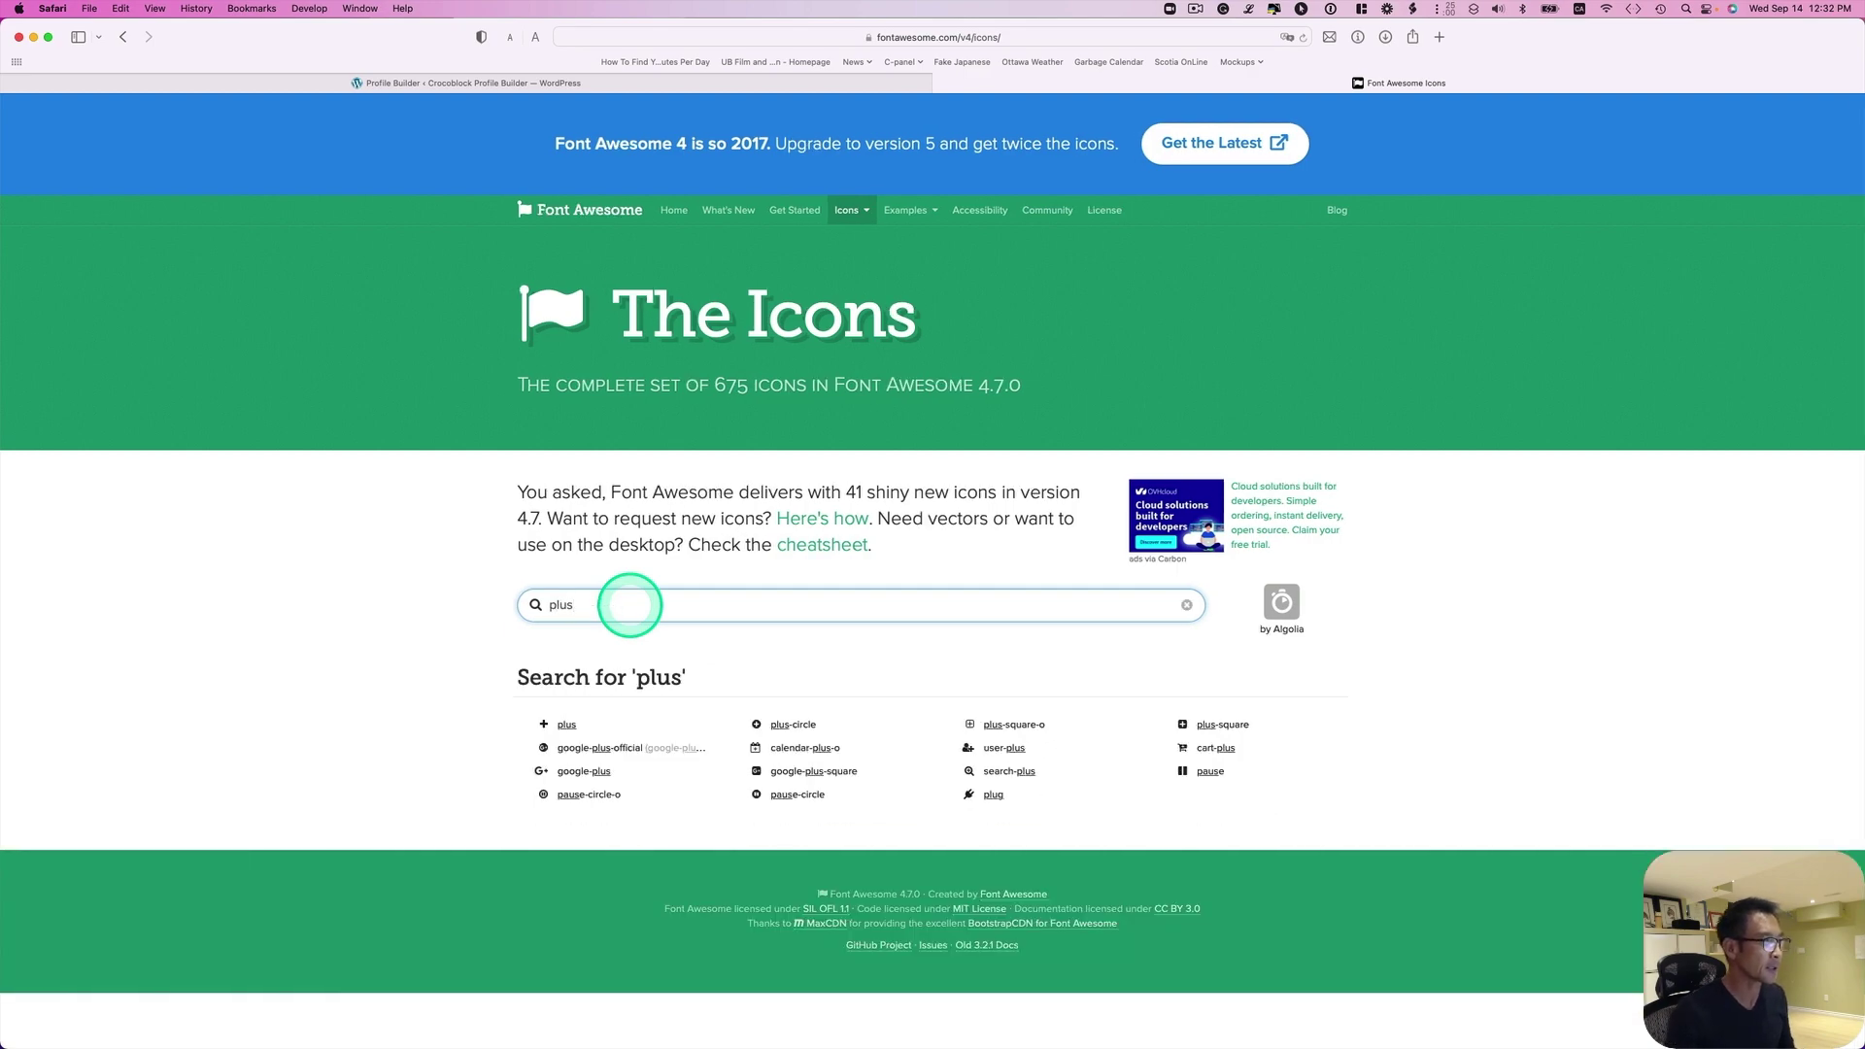
click(567, 727)
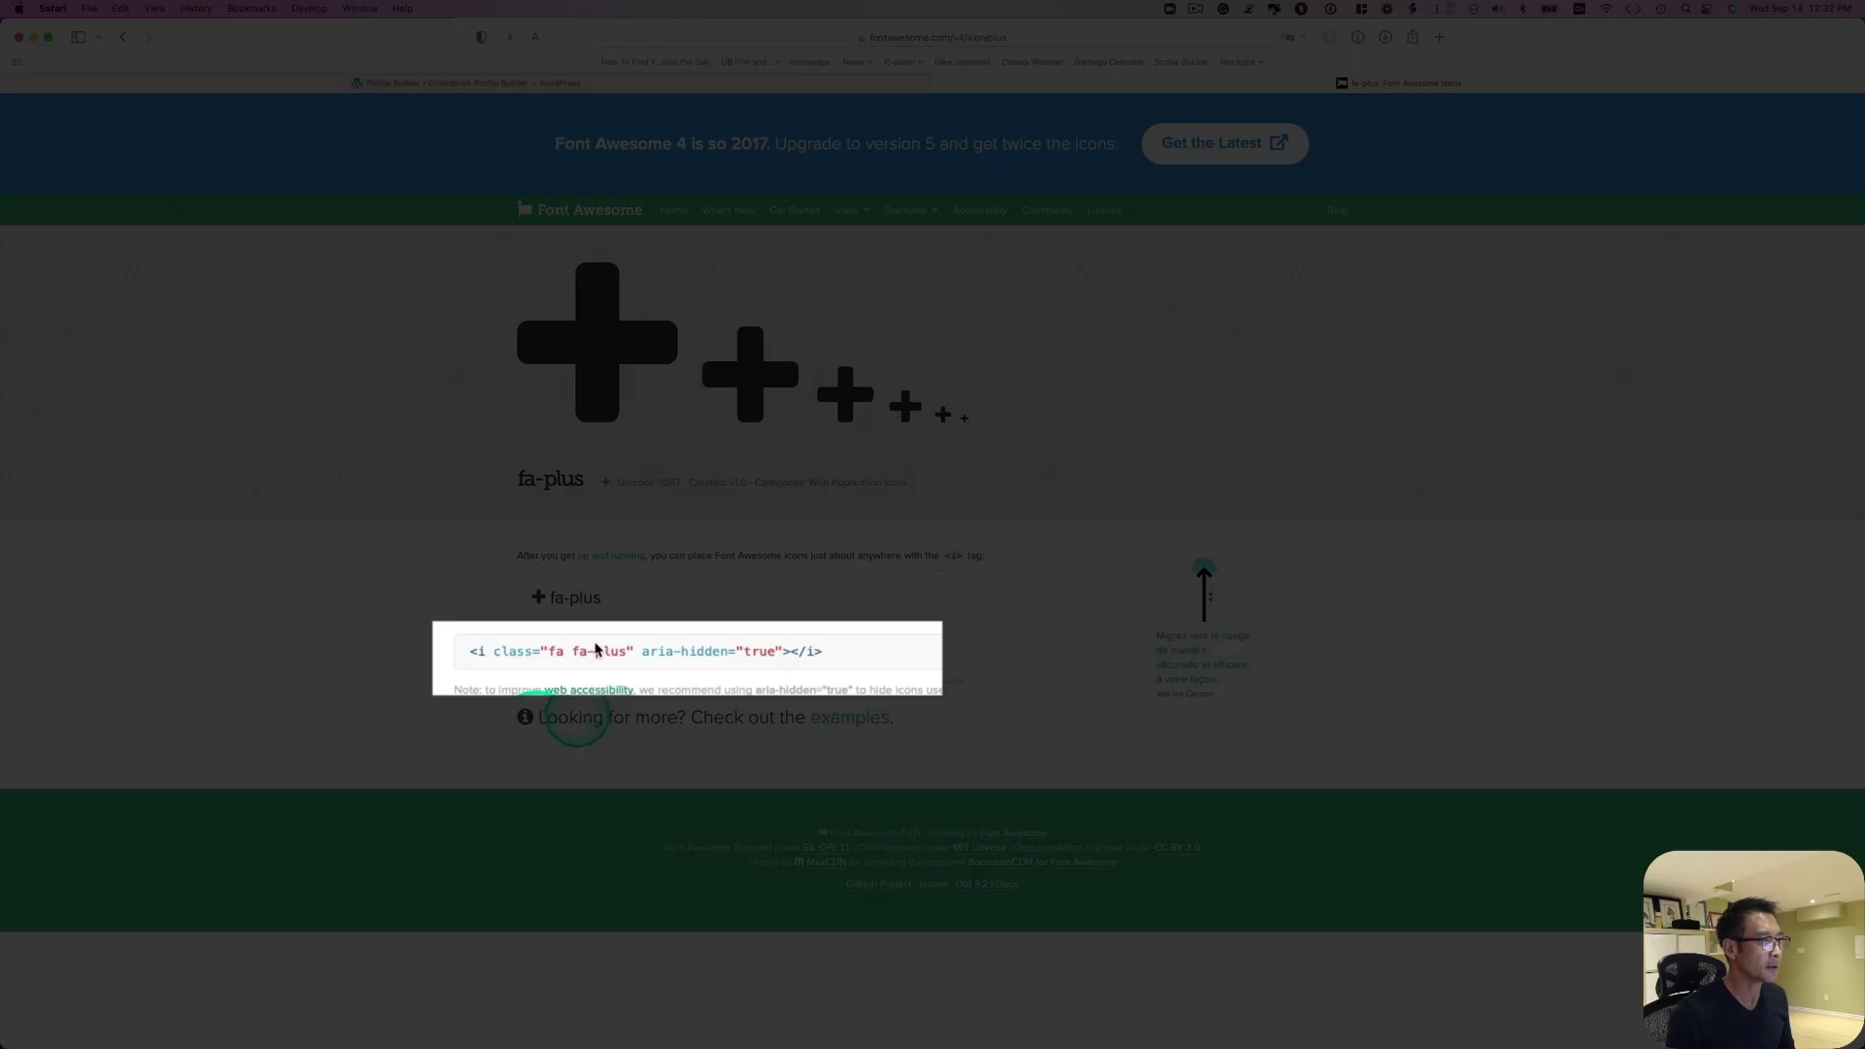
triple_click(680, 649)
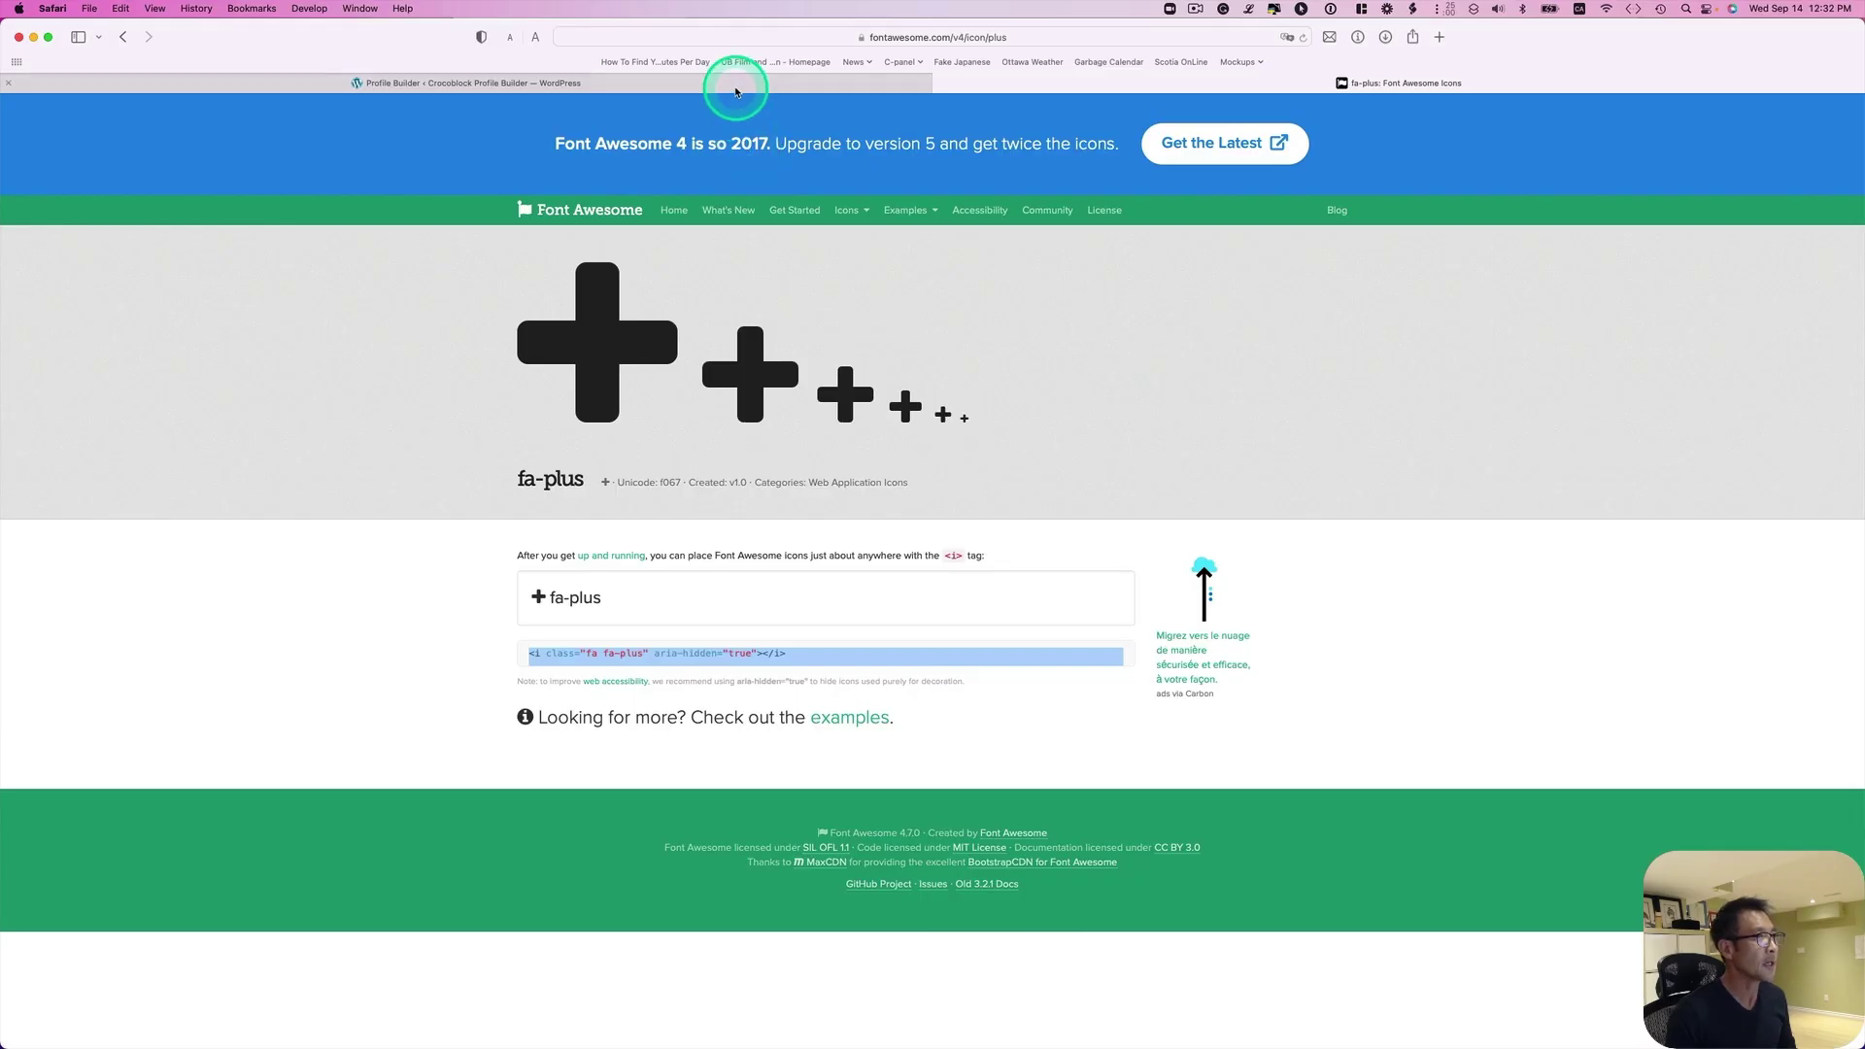
- Put the fa-plus <i> tag before the Add a new post title and save the Profile Builder settings
click(734, 82)
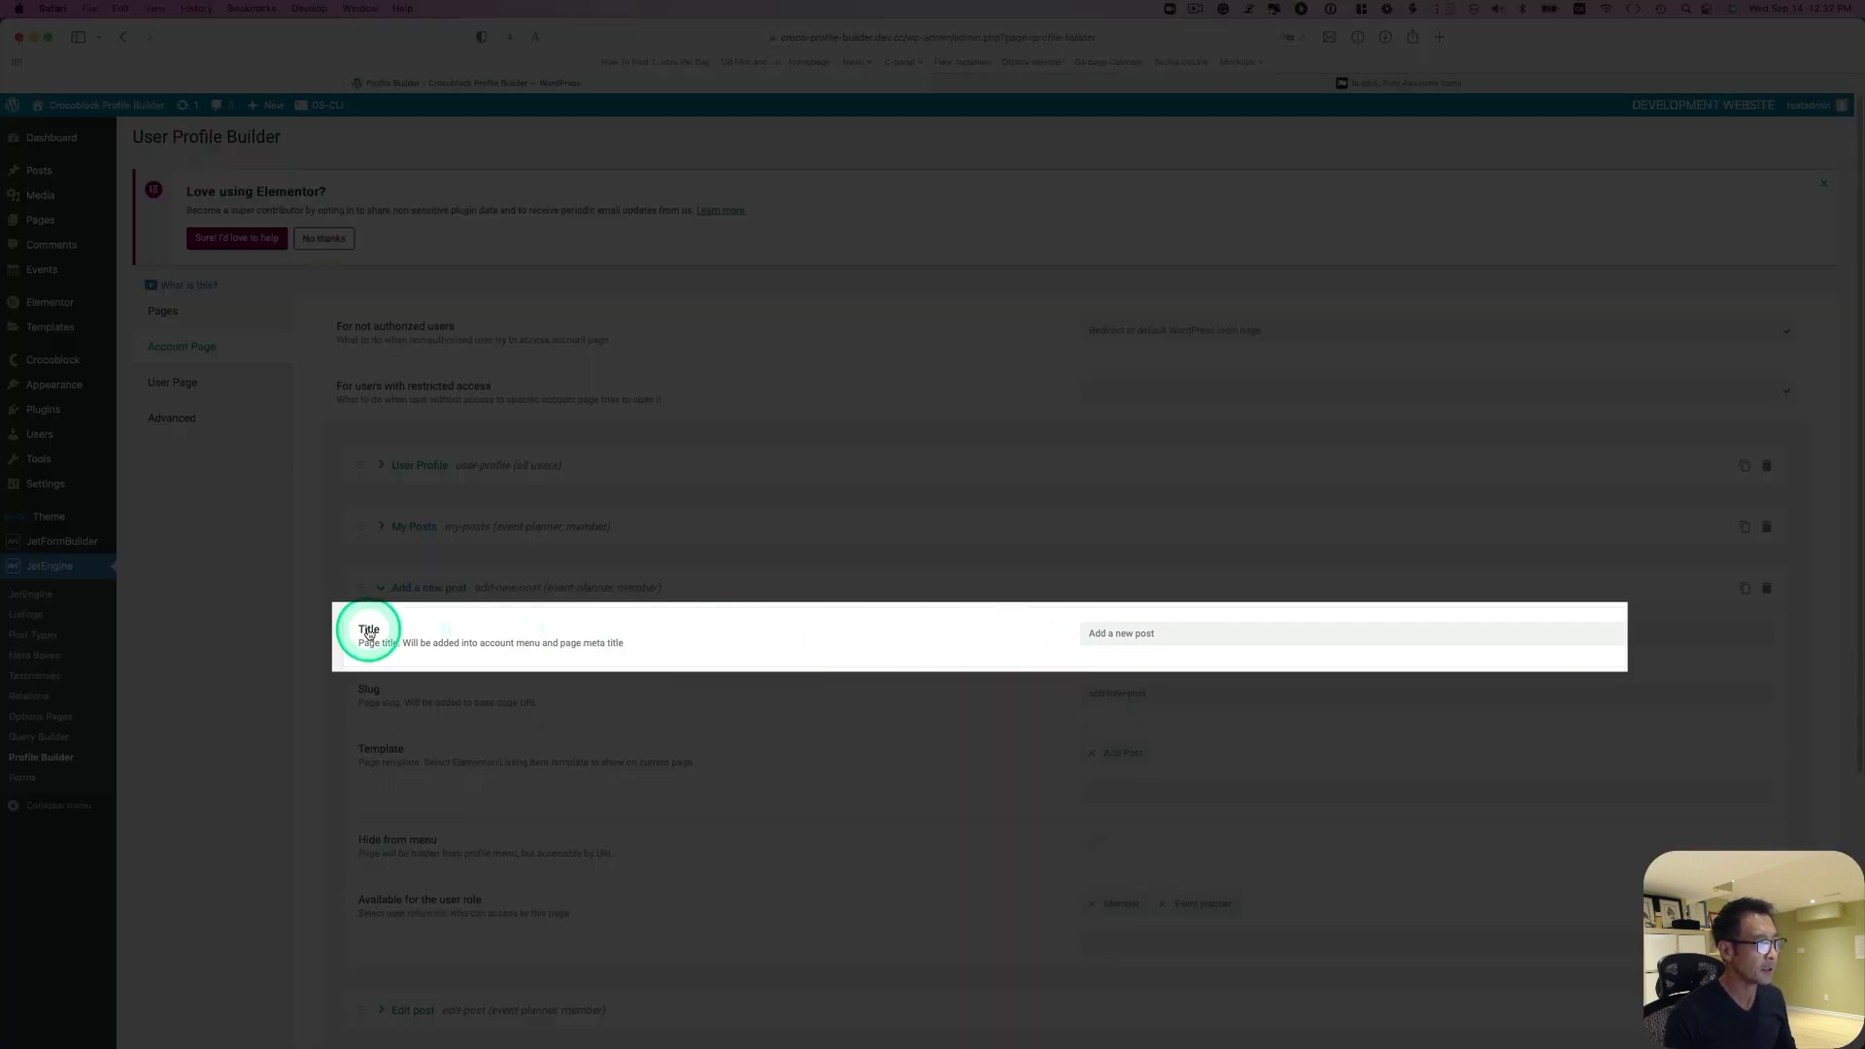
click(1089, 632)
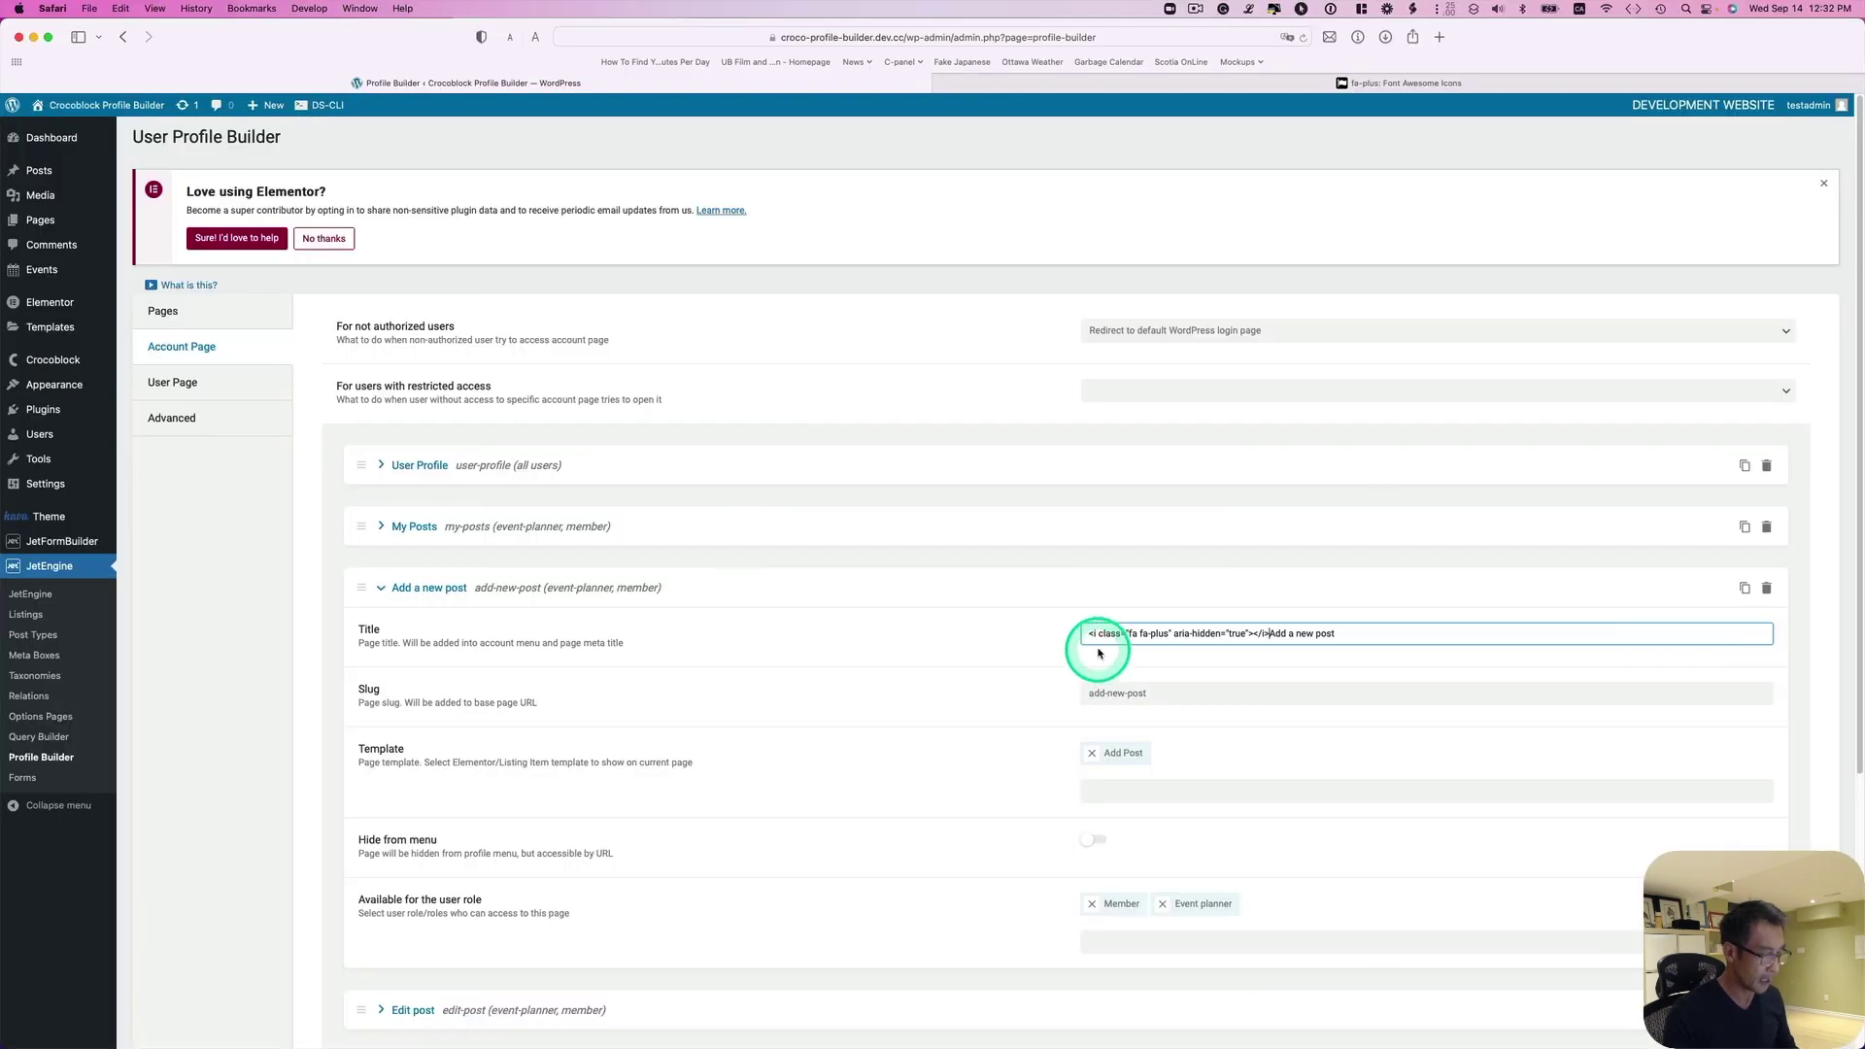
scroll(1254, 677, down, 5)
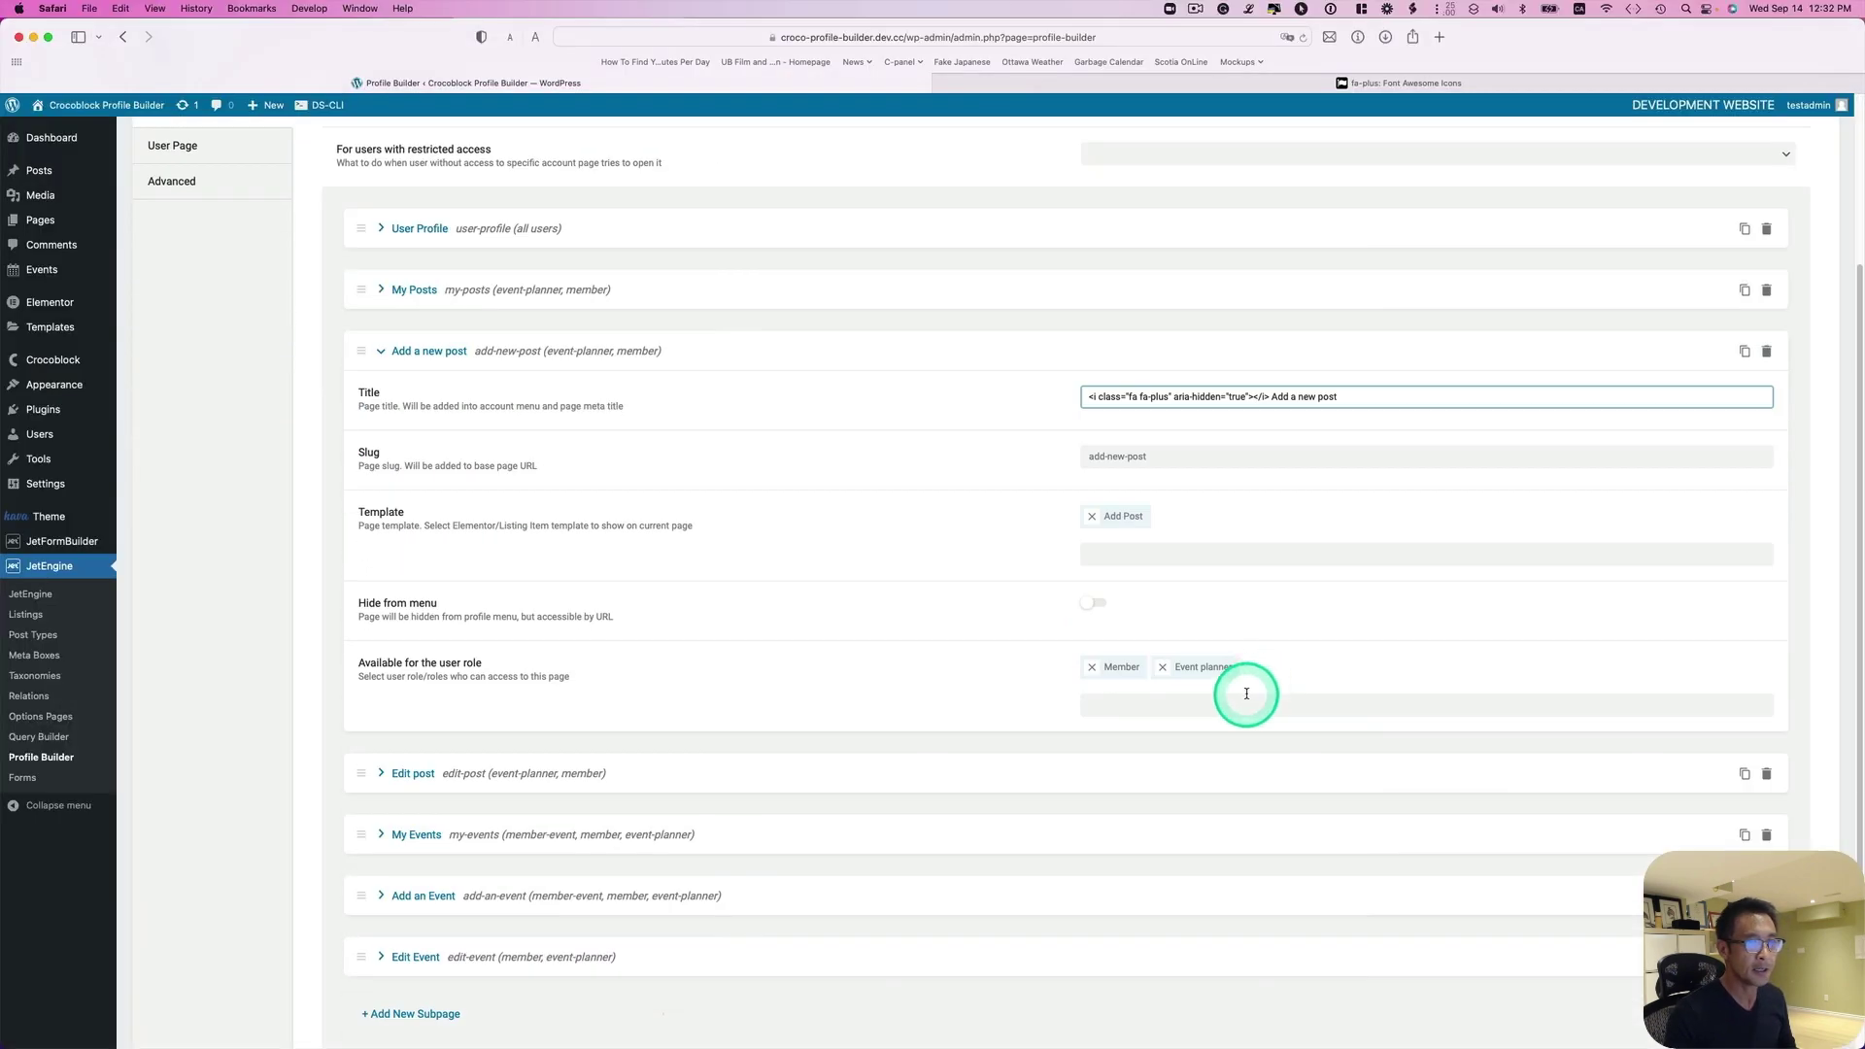
click(357, 938)
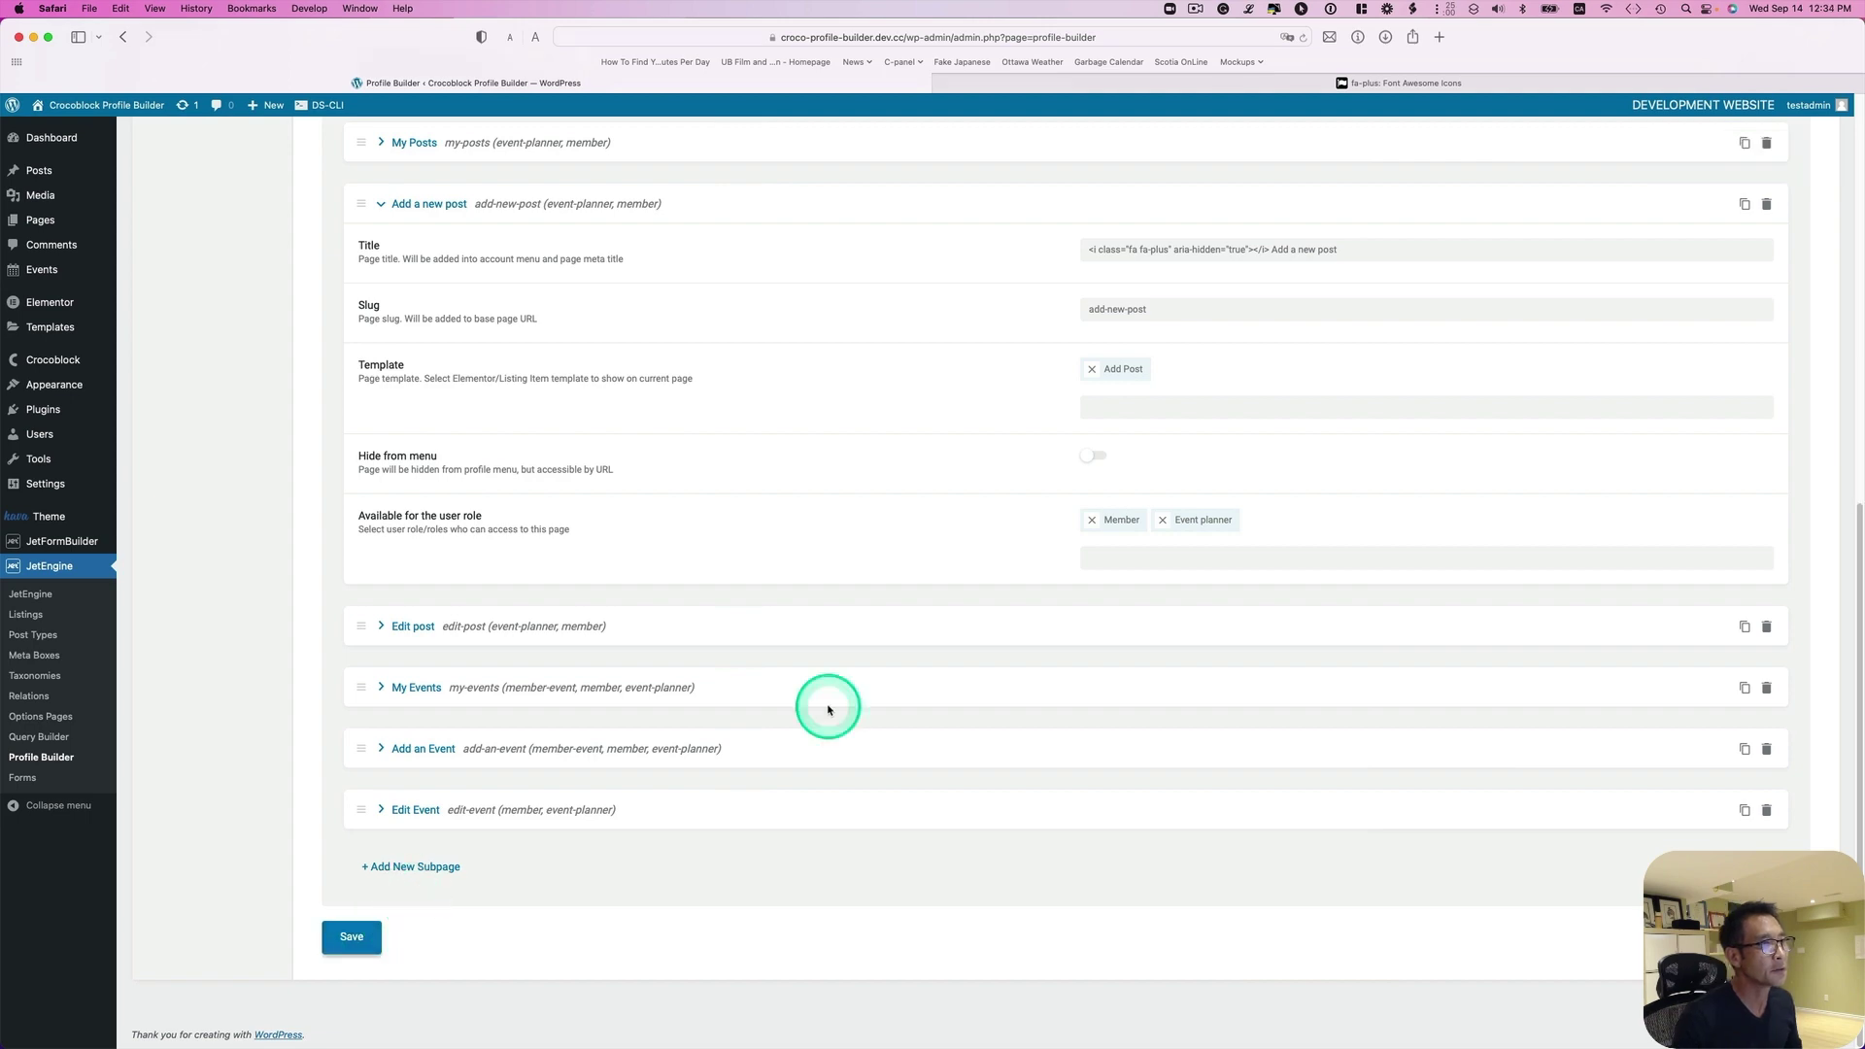
- Reload the front-end account page to check the plus icon on ADD A NEW POST
key(ctrl+Up)
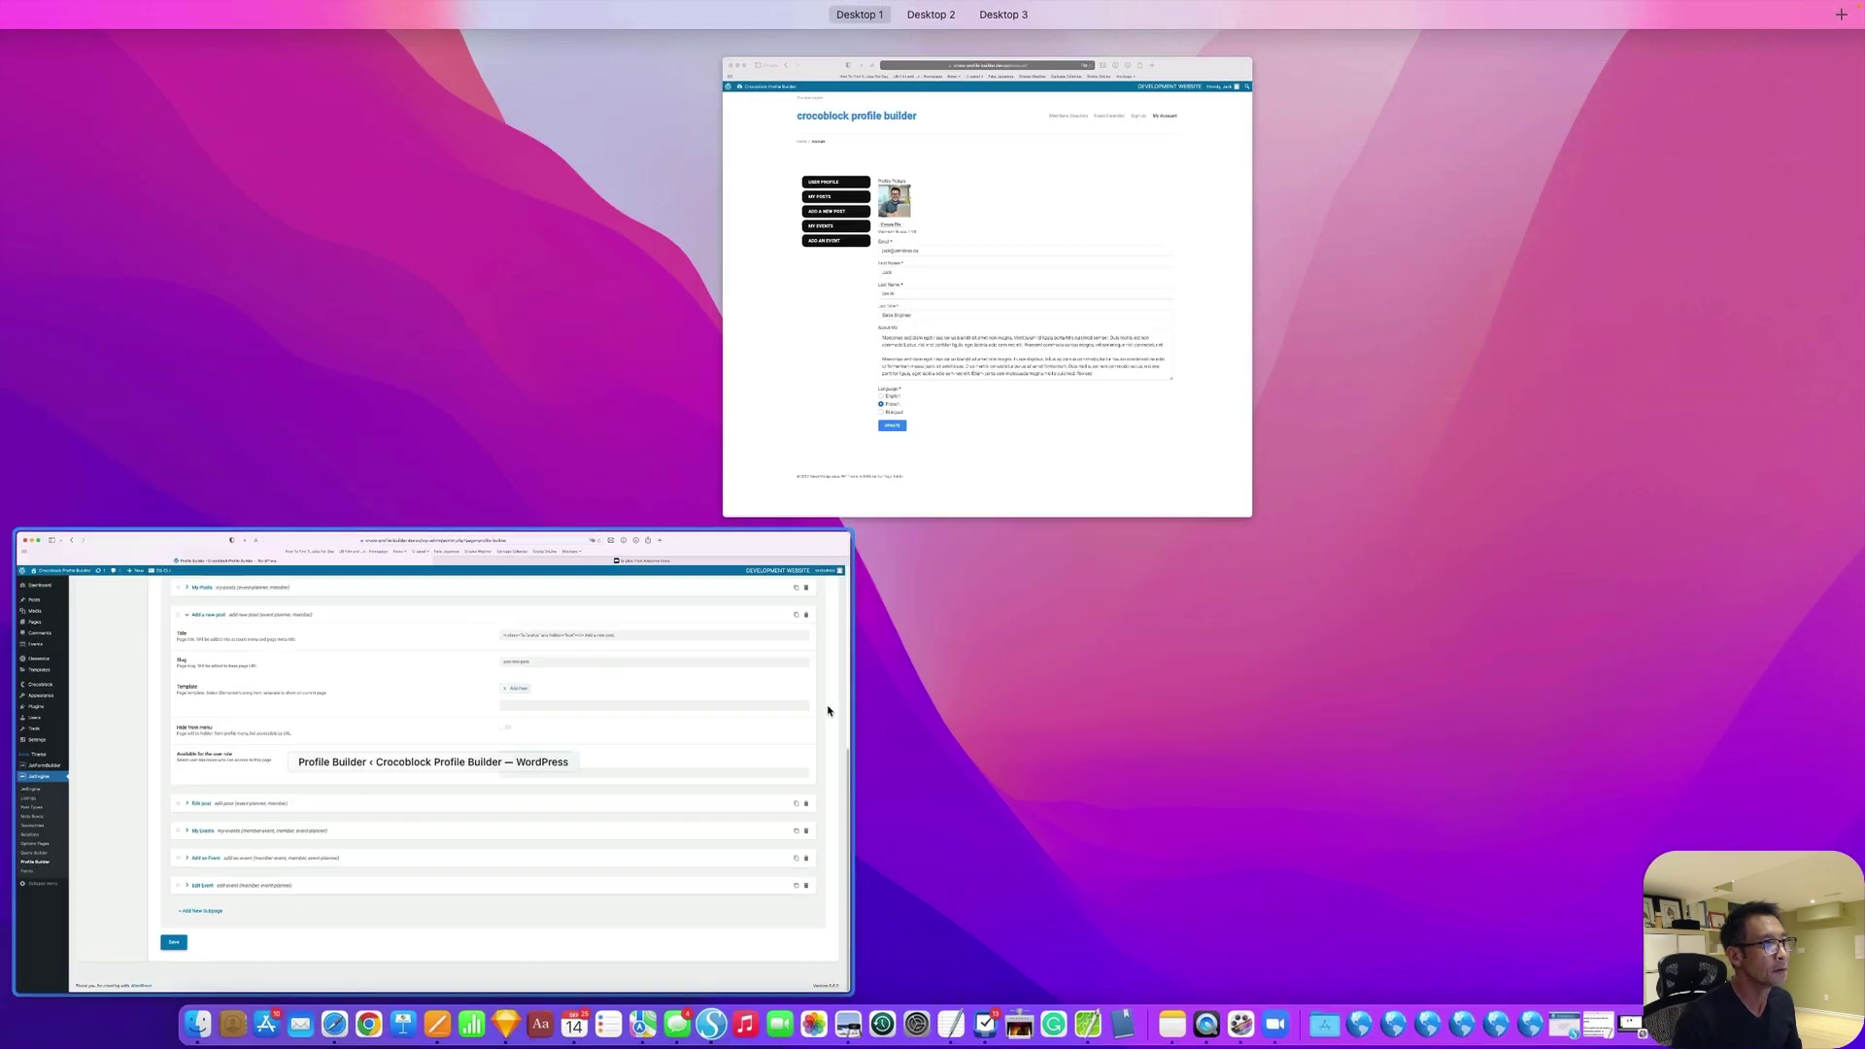
click(1069, 350)
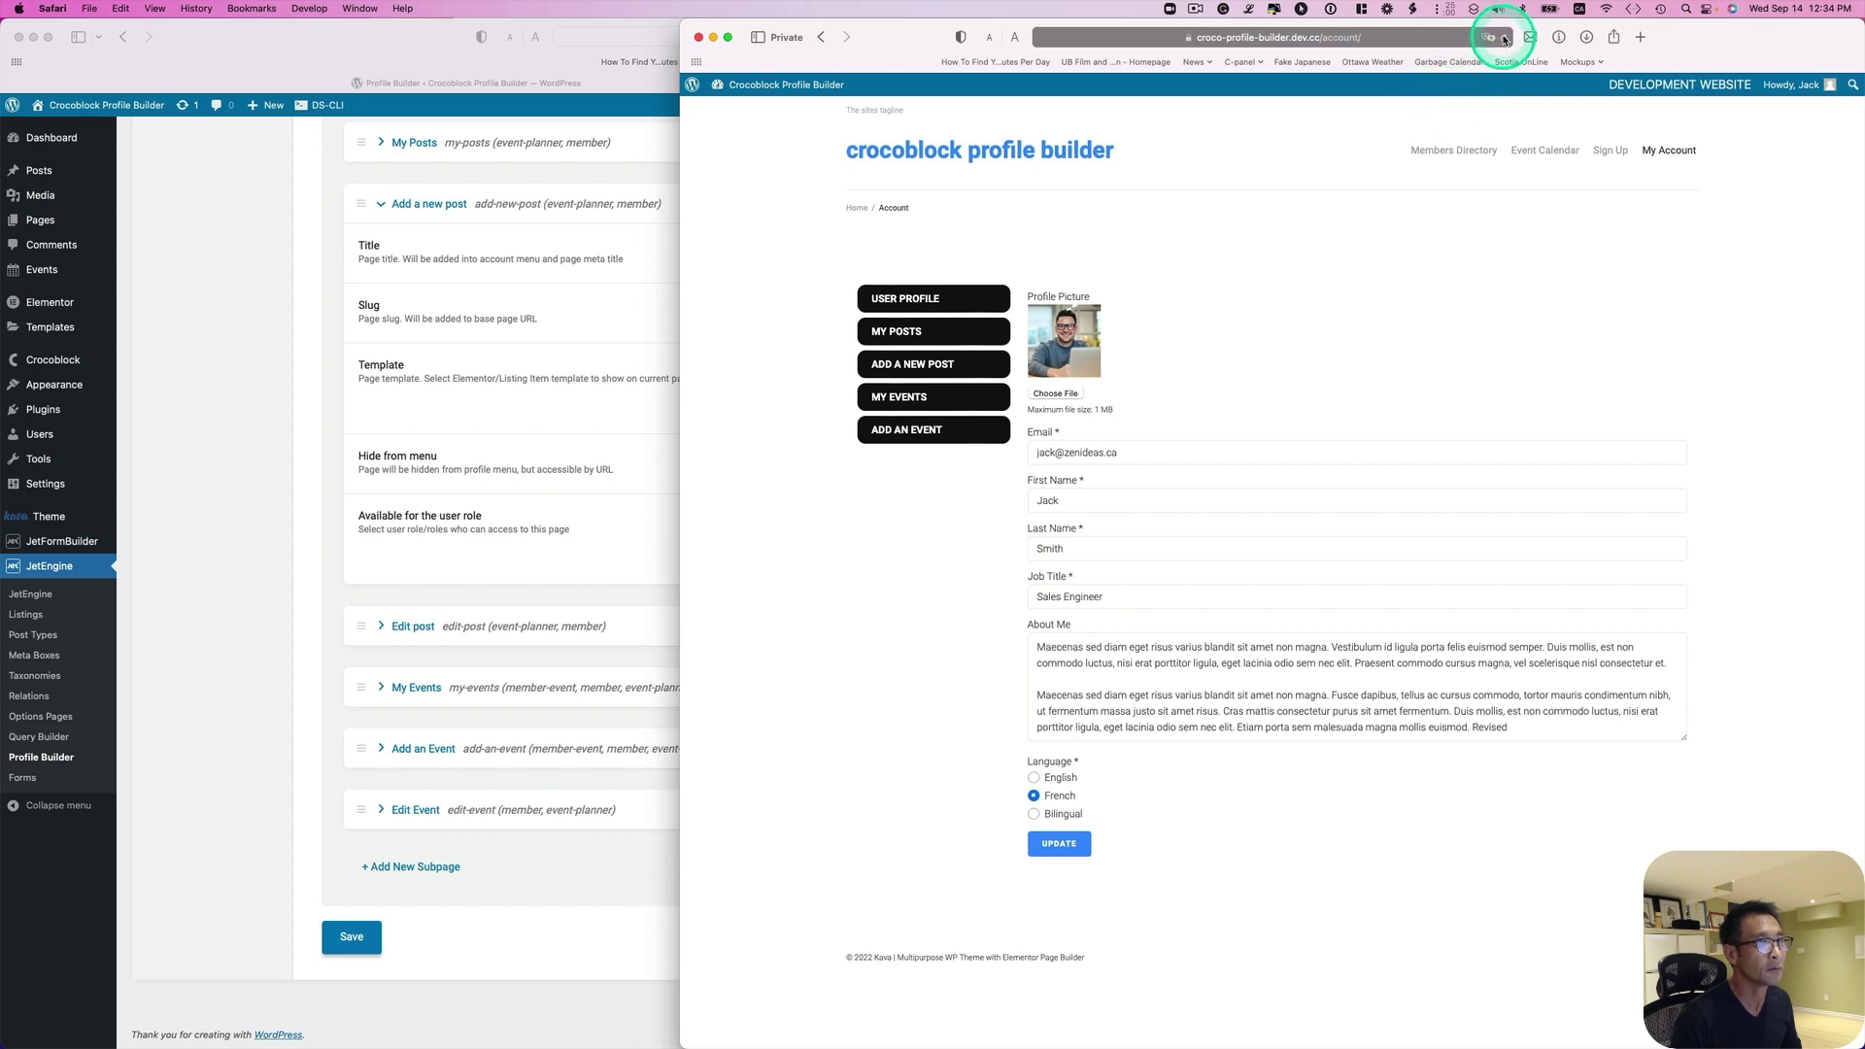
key(super+r)
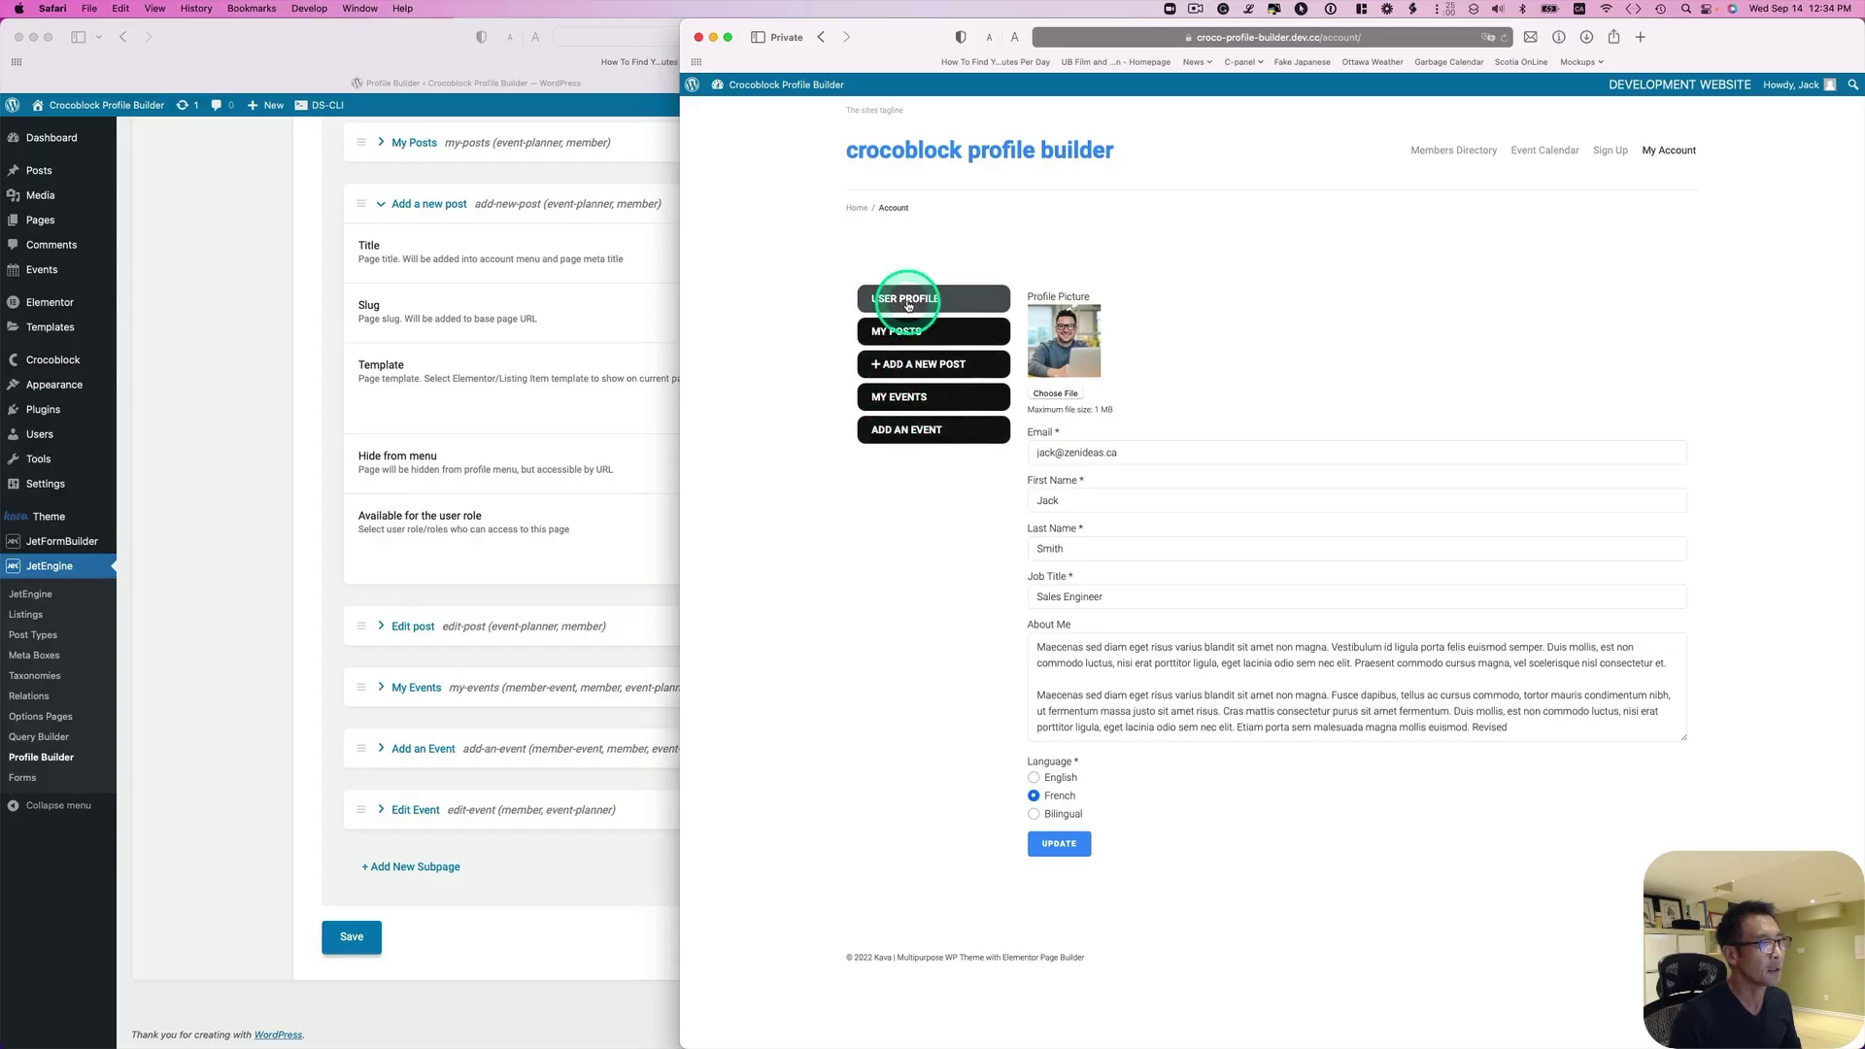
- Return to the Font Awesome fa-plus icon page in the admin window
key(ctrl+Up)
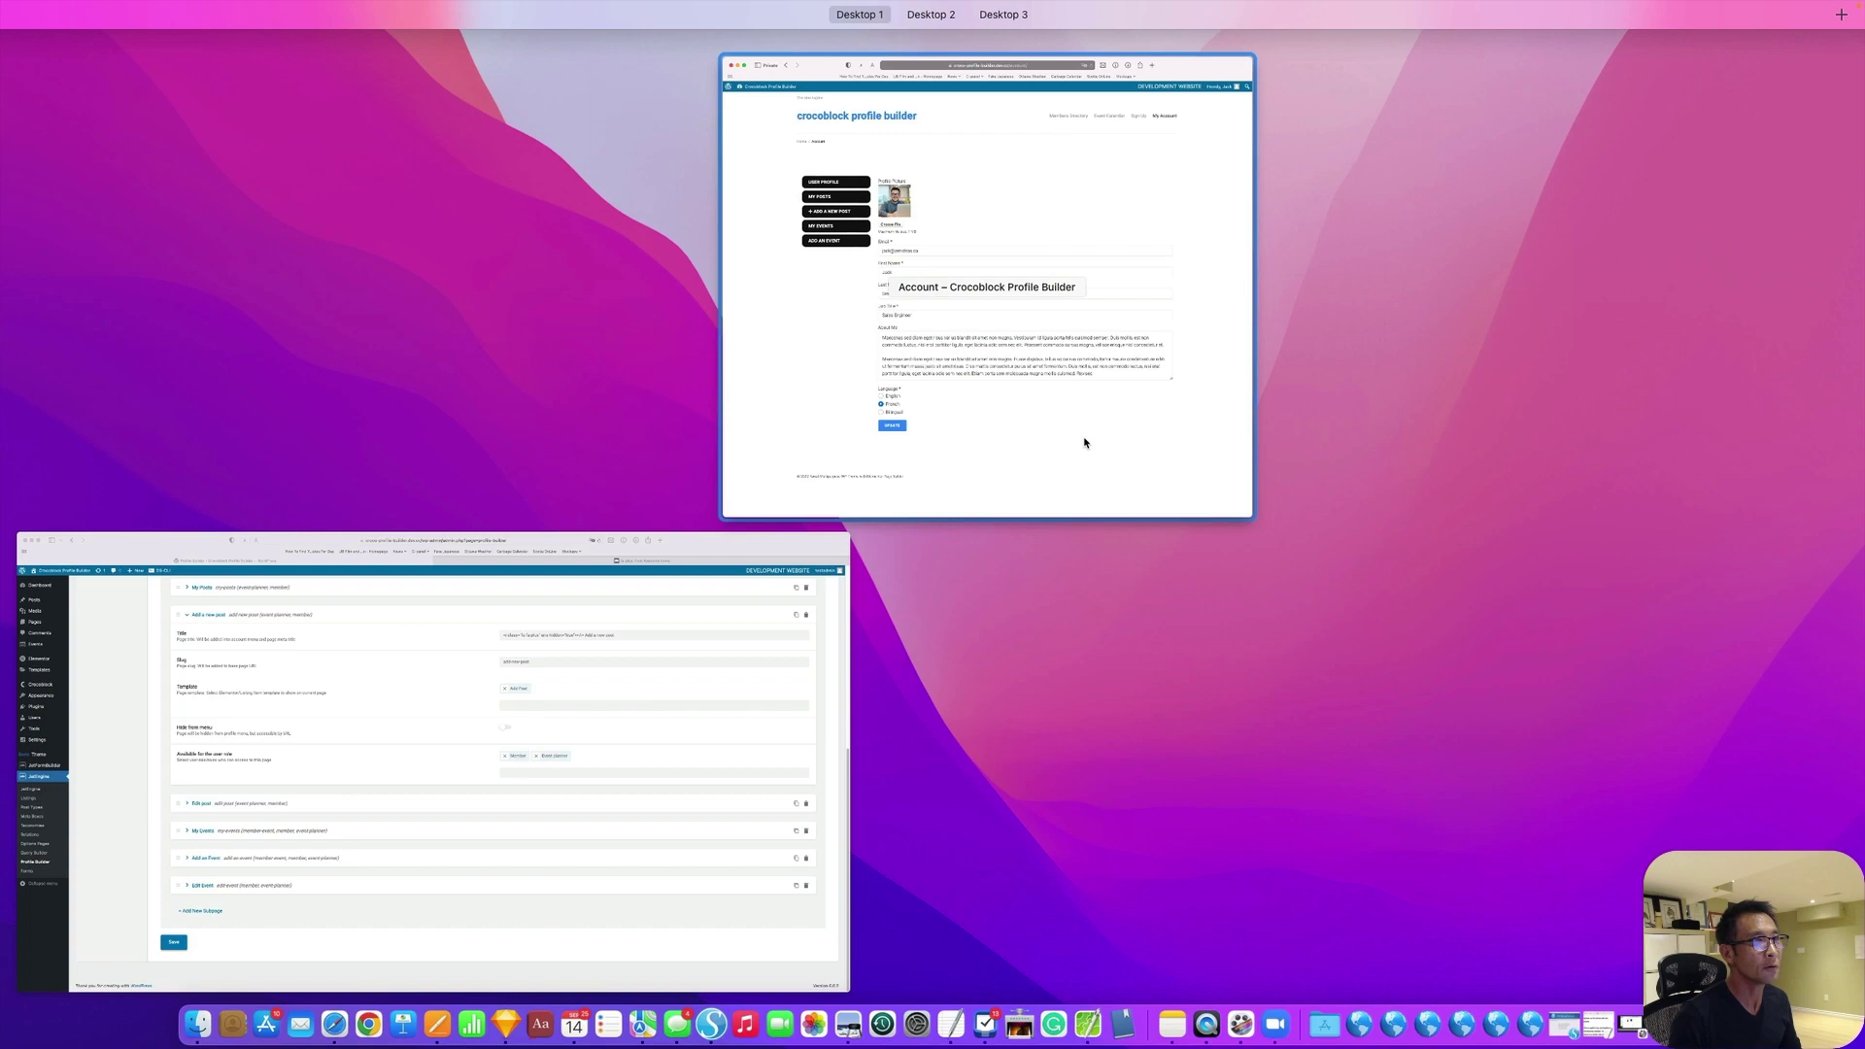
click(709, 700)
click(1282, 89)
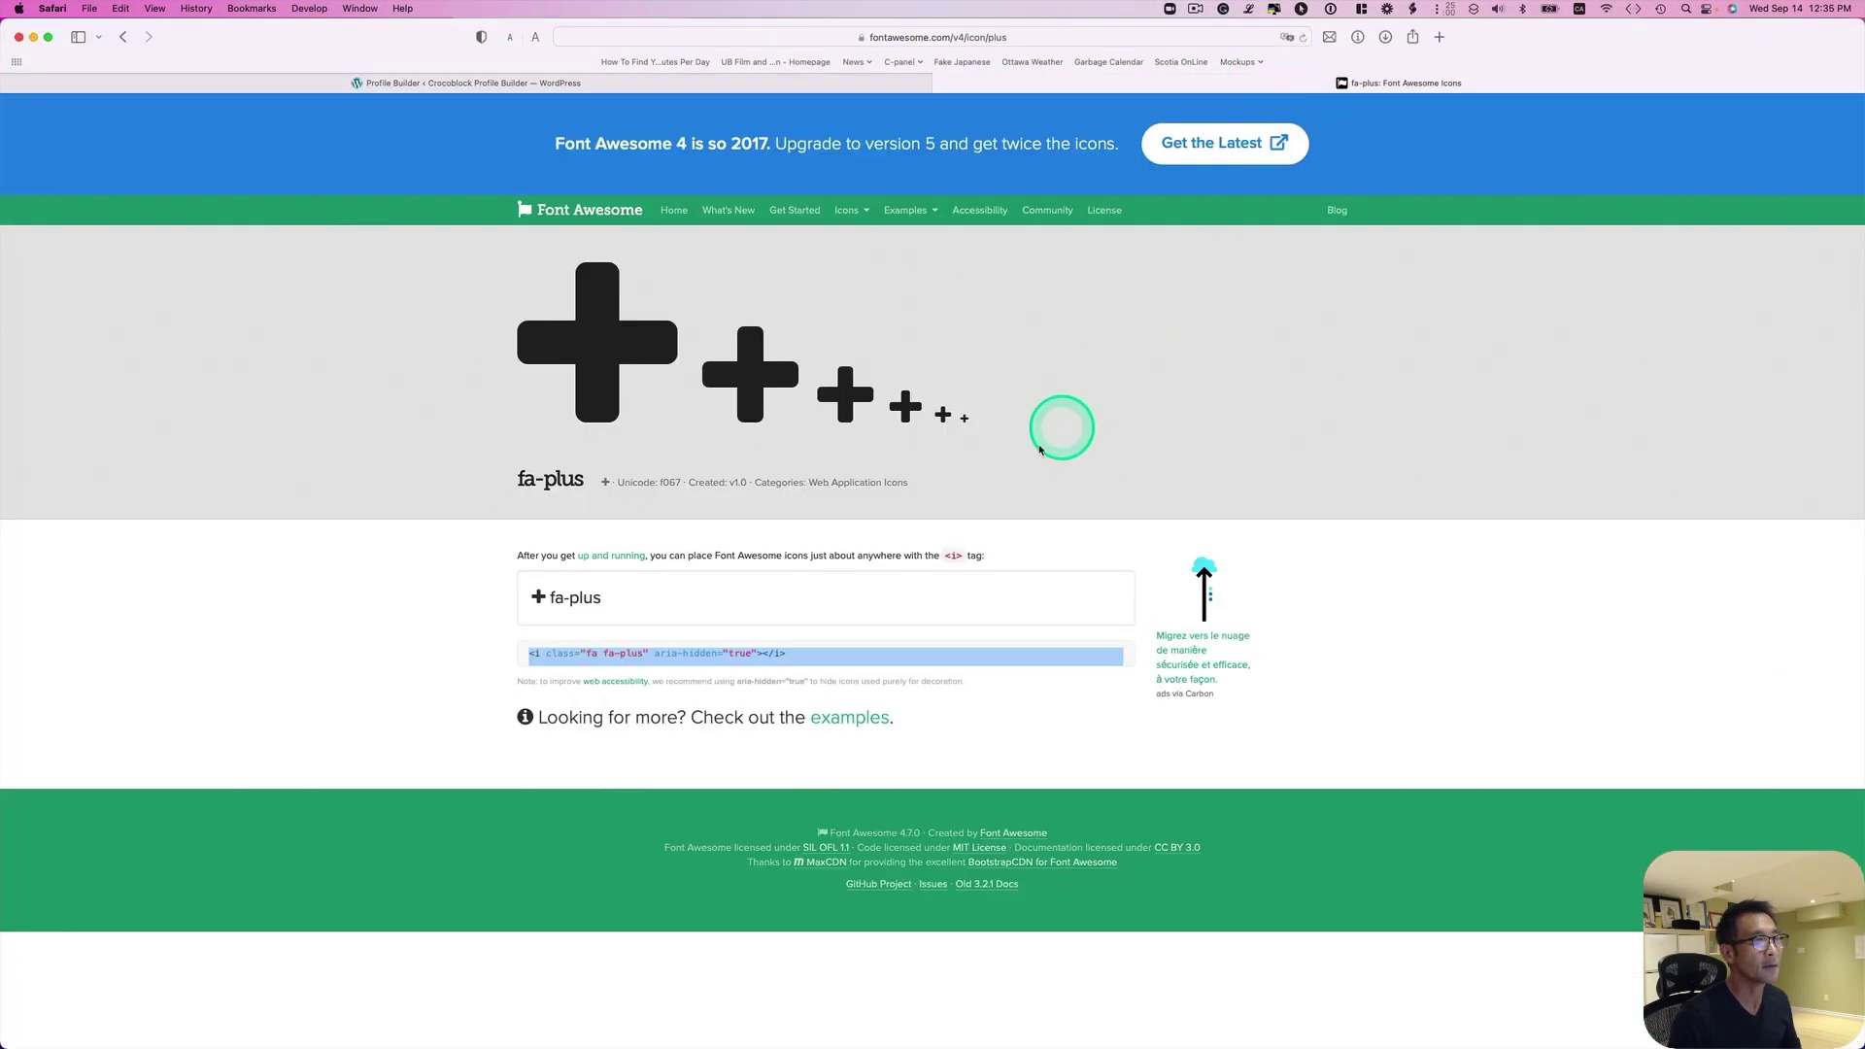
- Search icons for 'user', select the fa-user <i> code line, and go back to Profile Builder
click(130, 39)
click(689, 609)
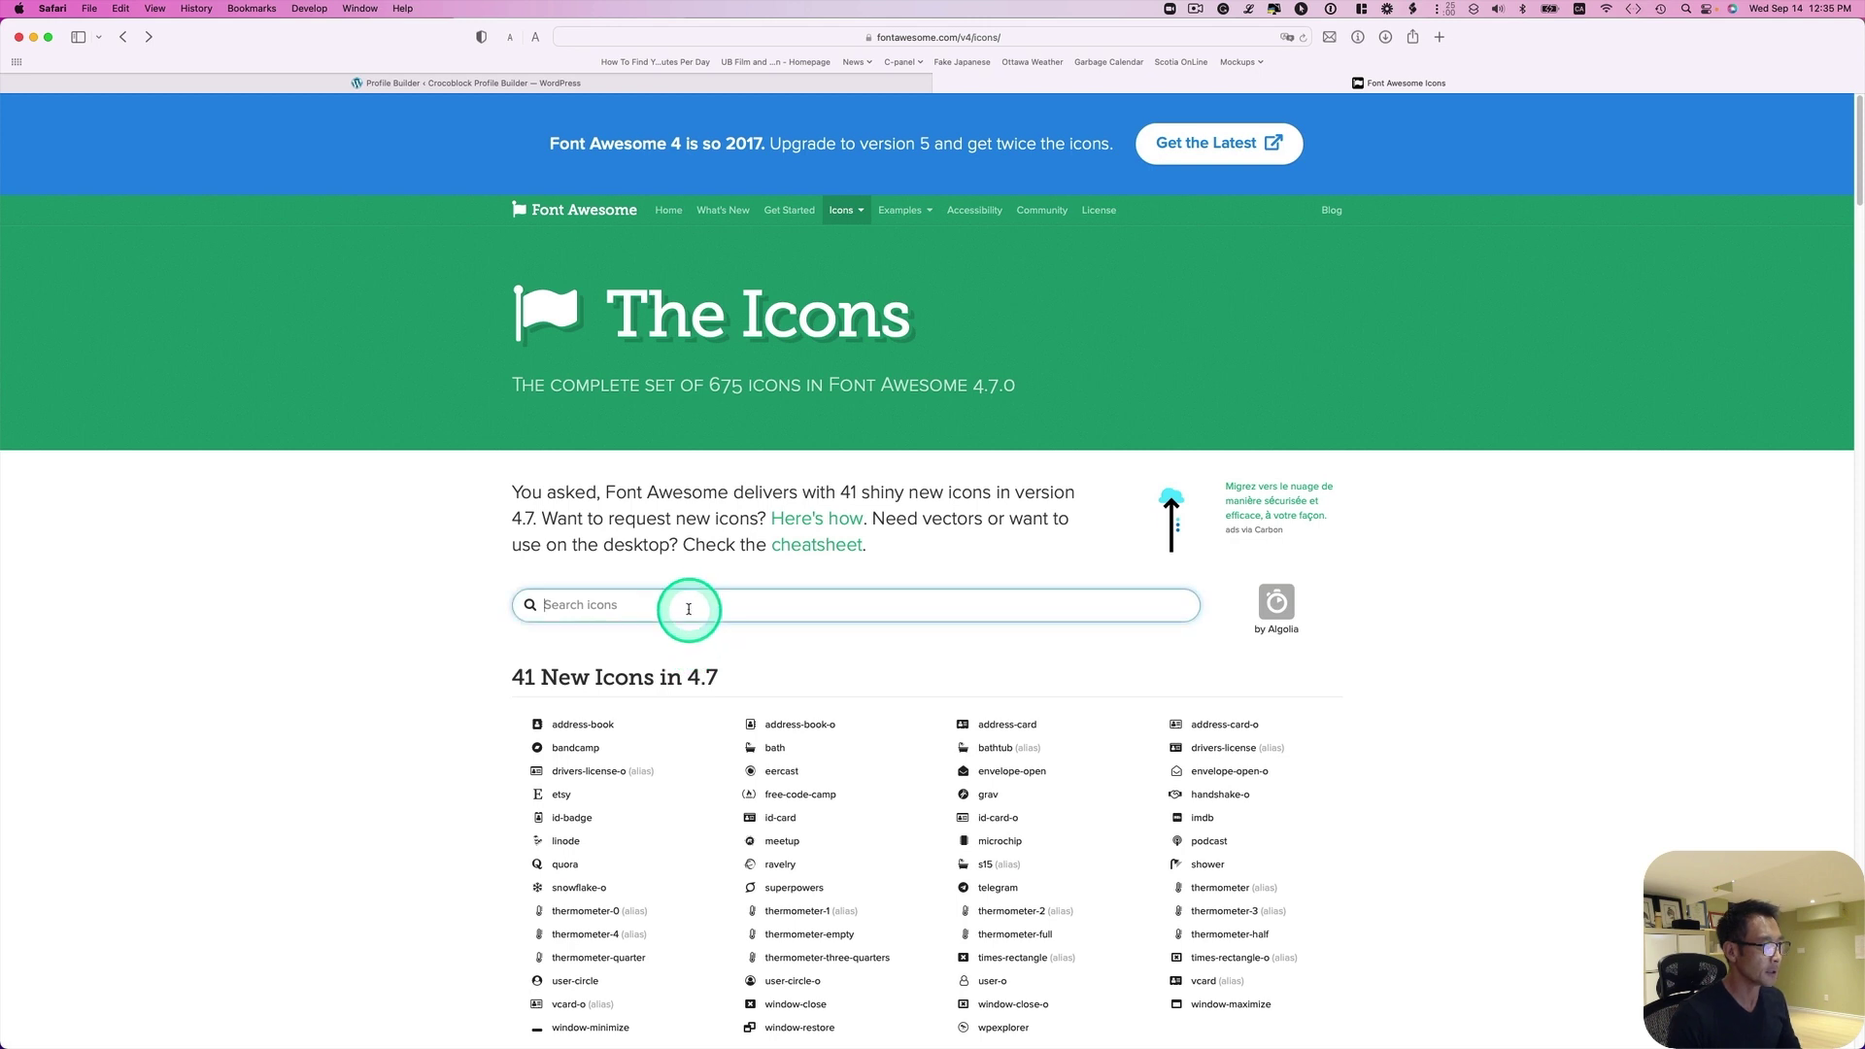
text(user)
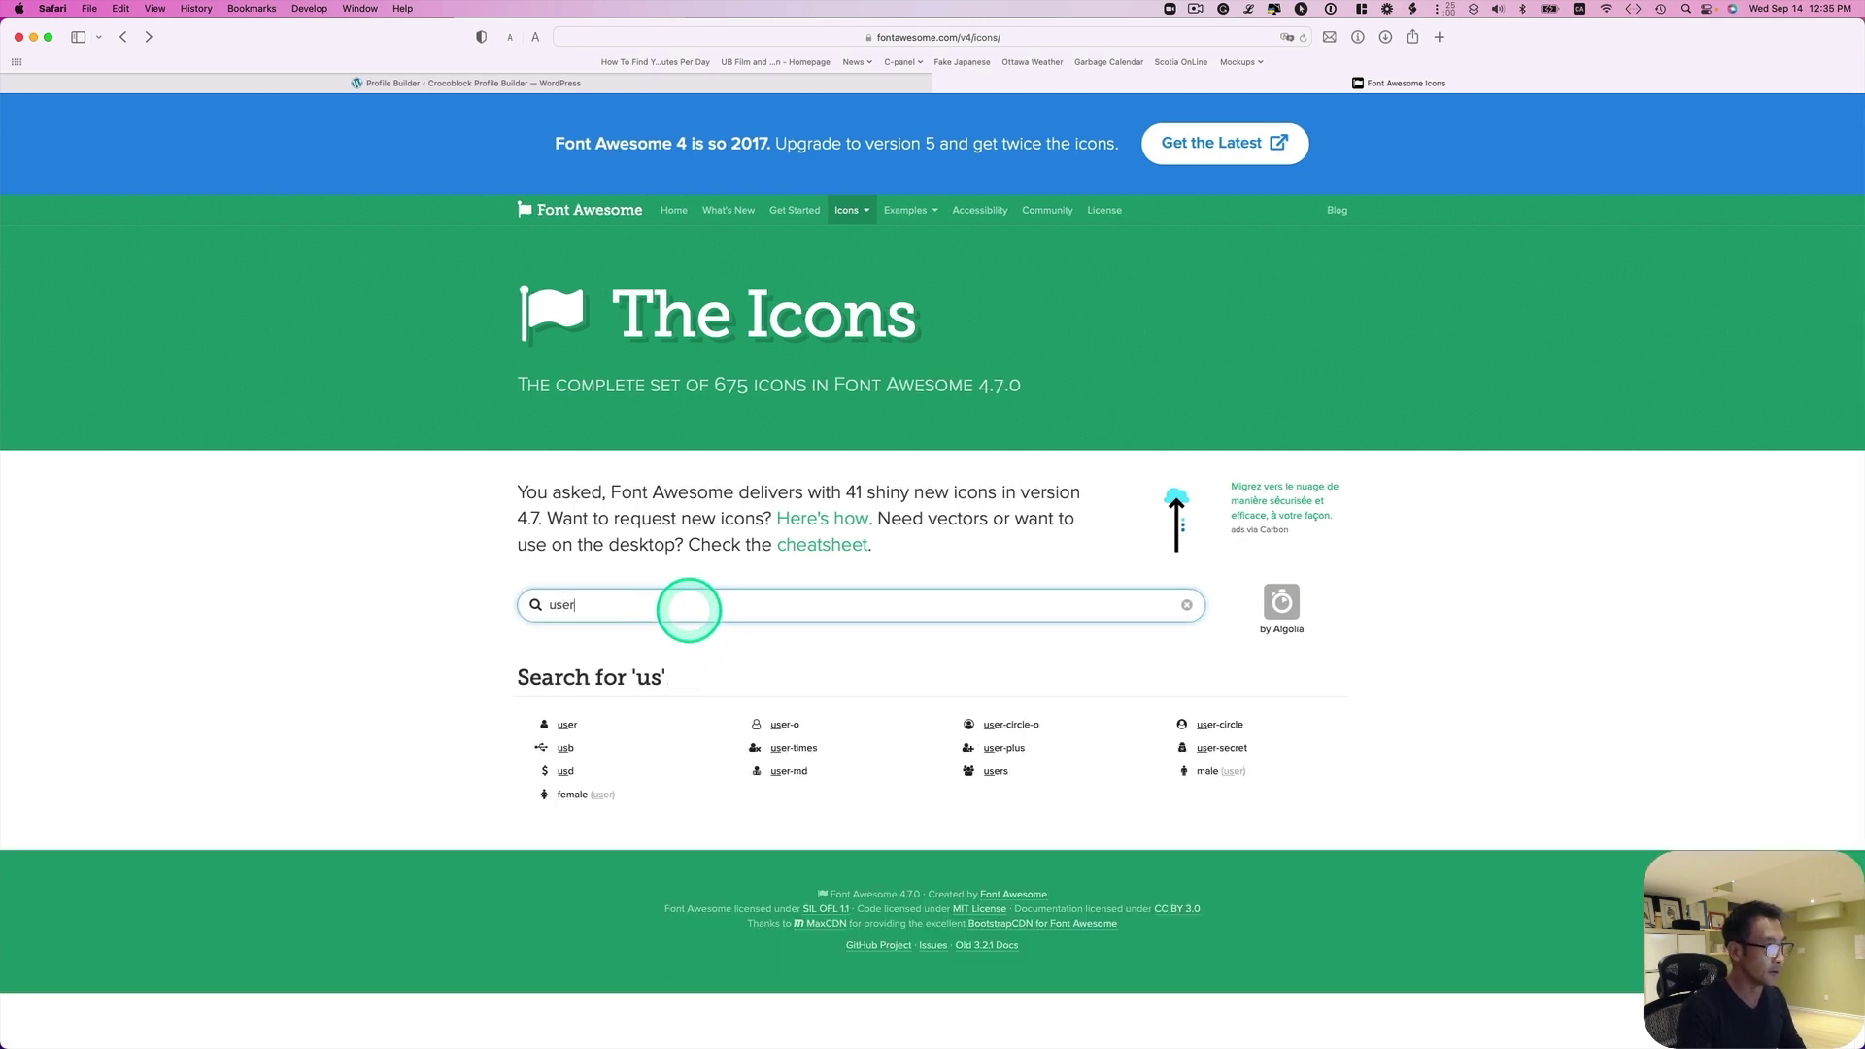
click(567, 725)
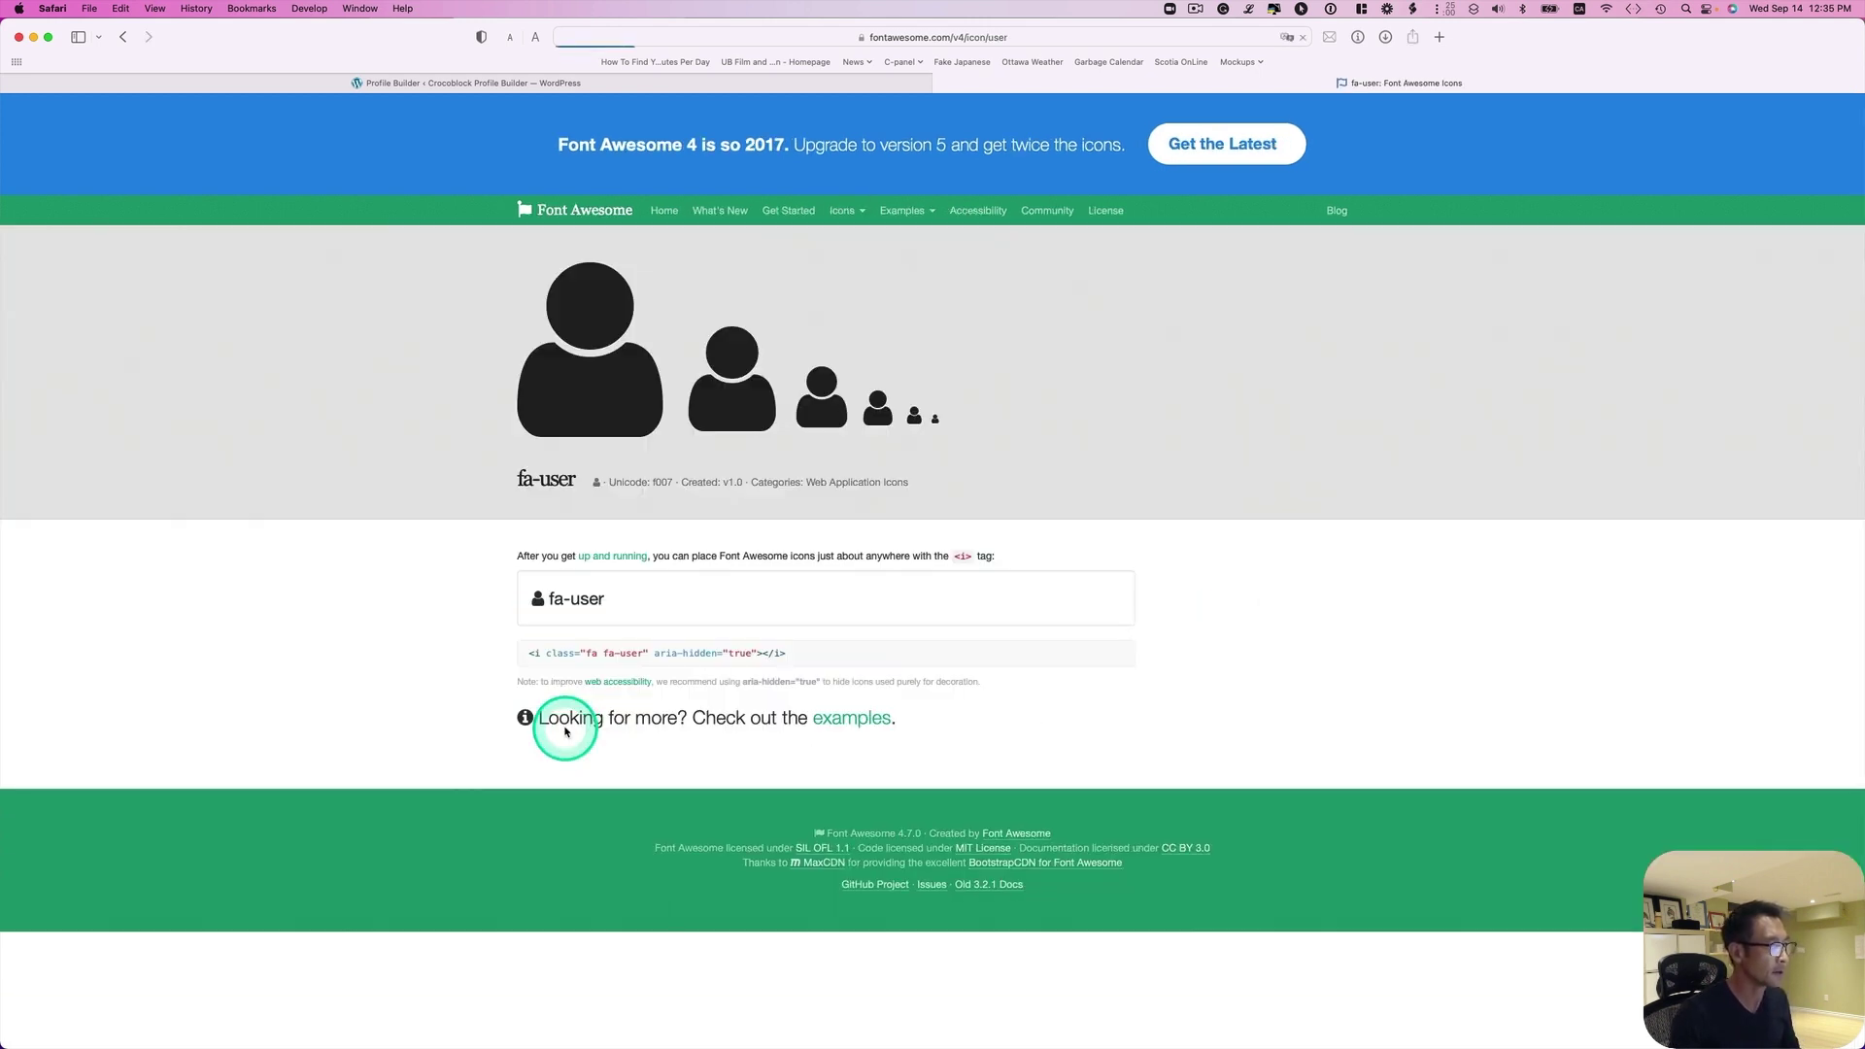
triple_click(700, 649)
key(super+c)
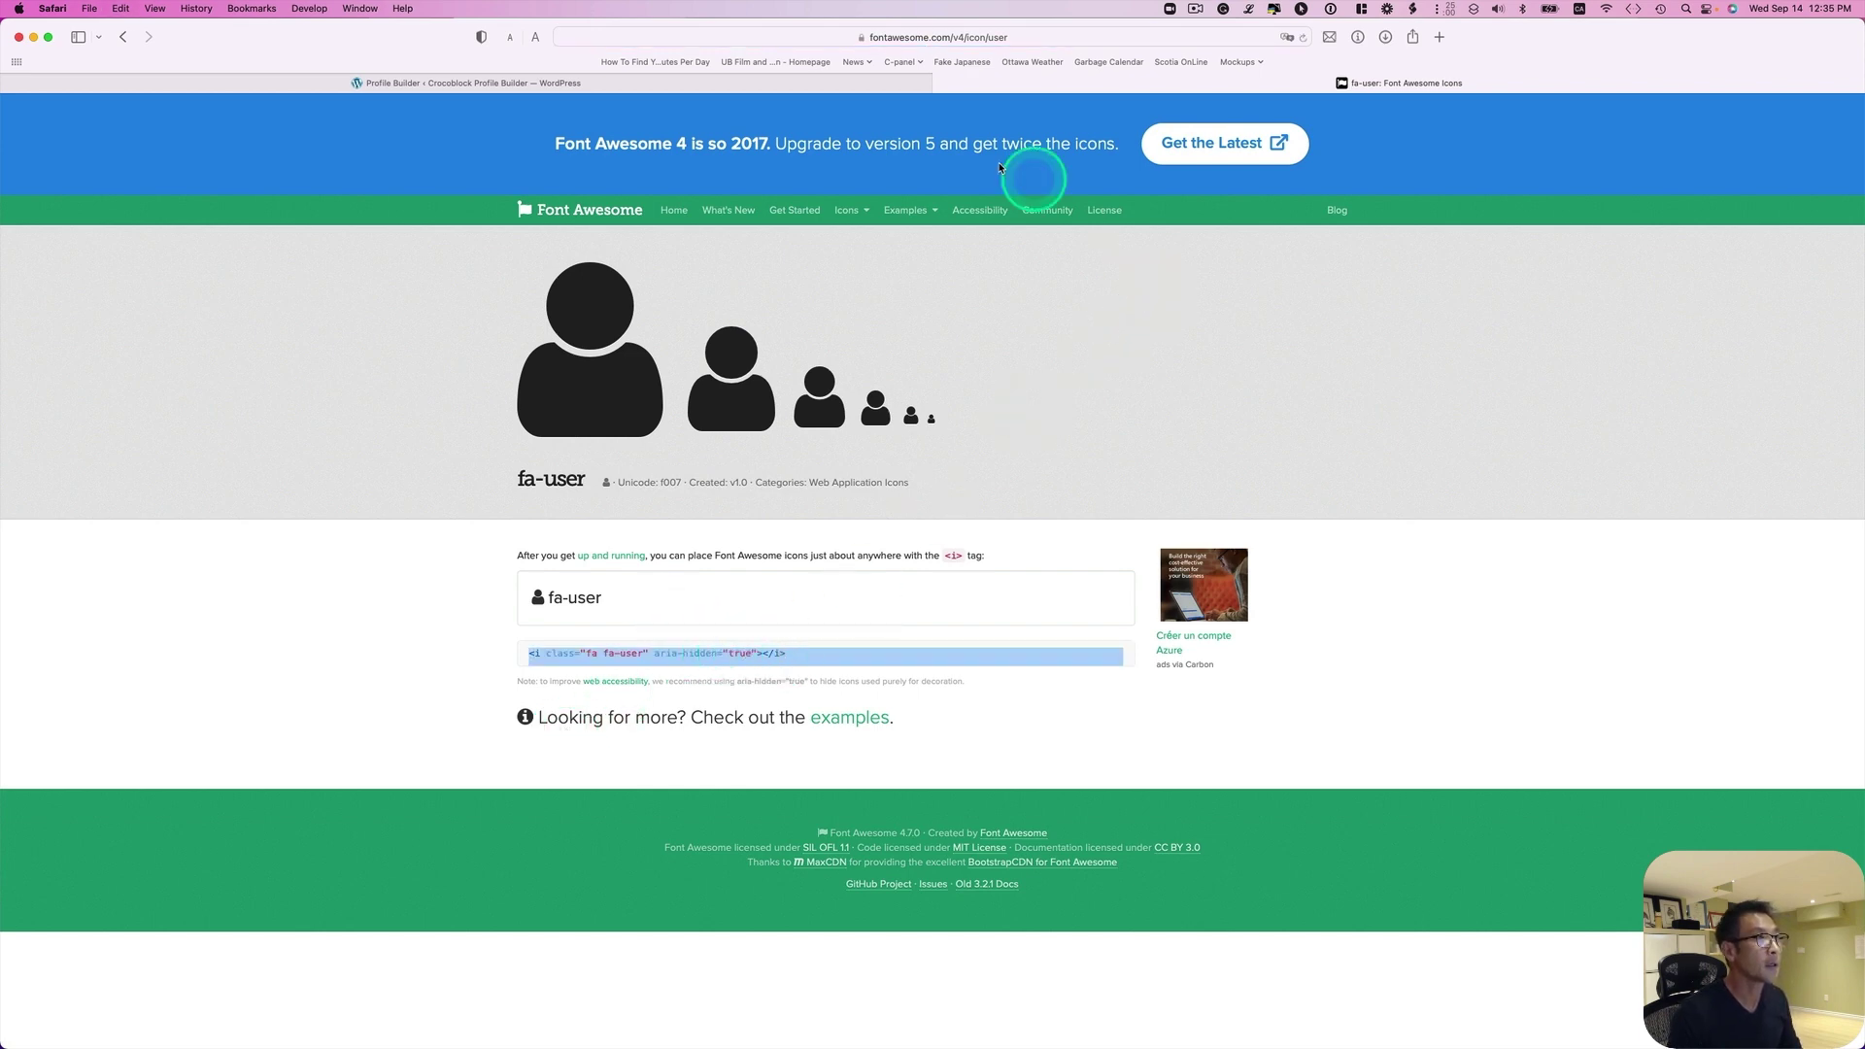
click(806, 83)
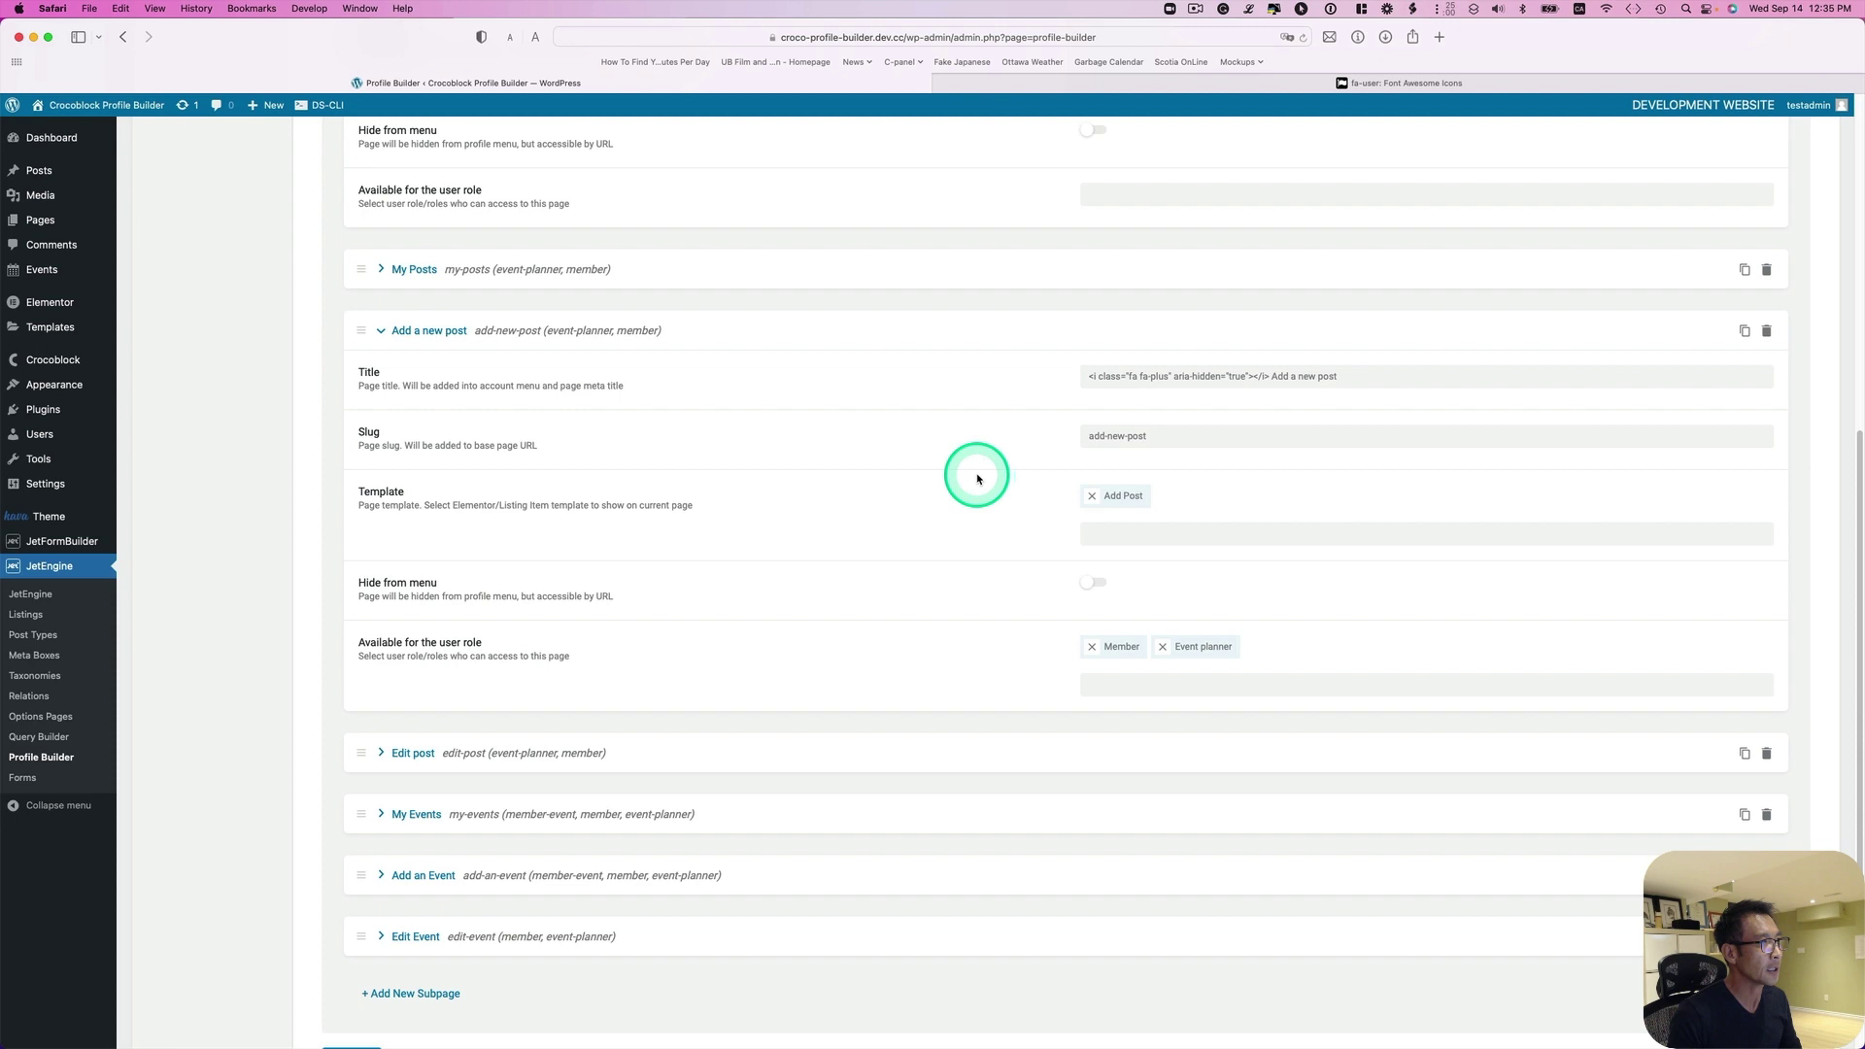
- Paste the fa-user <i> tag before the User Profile title and save the Profile Builder settings
scroll(450, 375, up, 10)
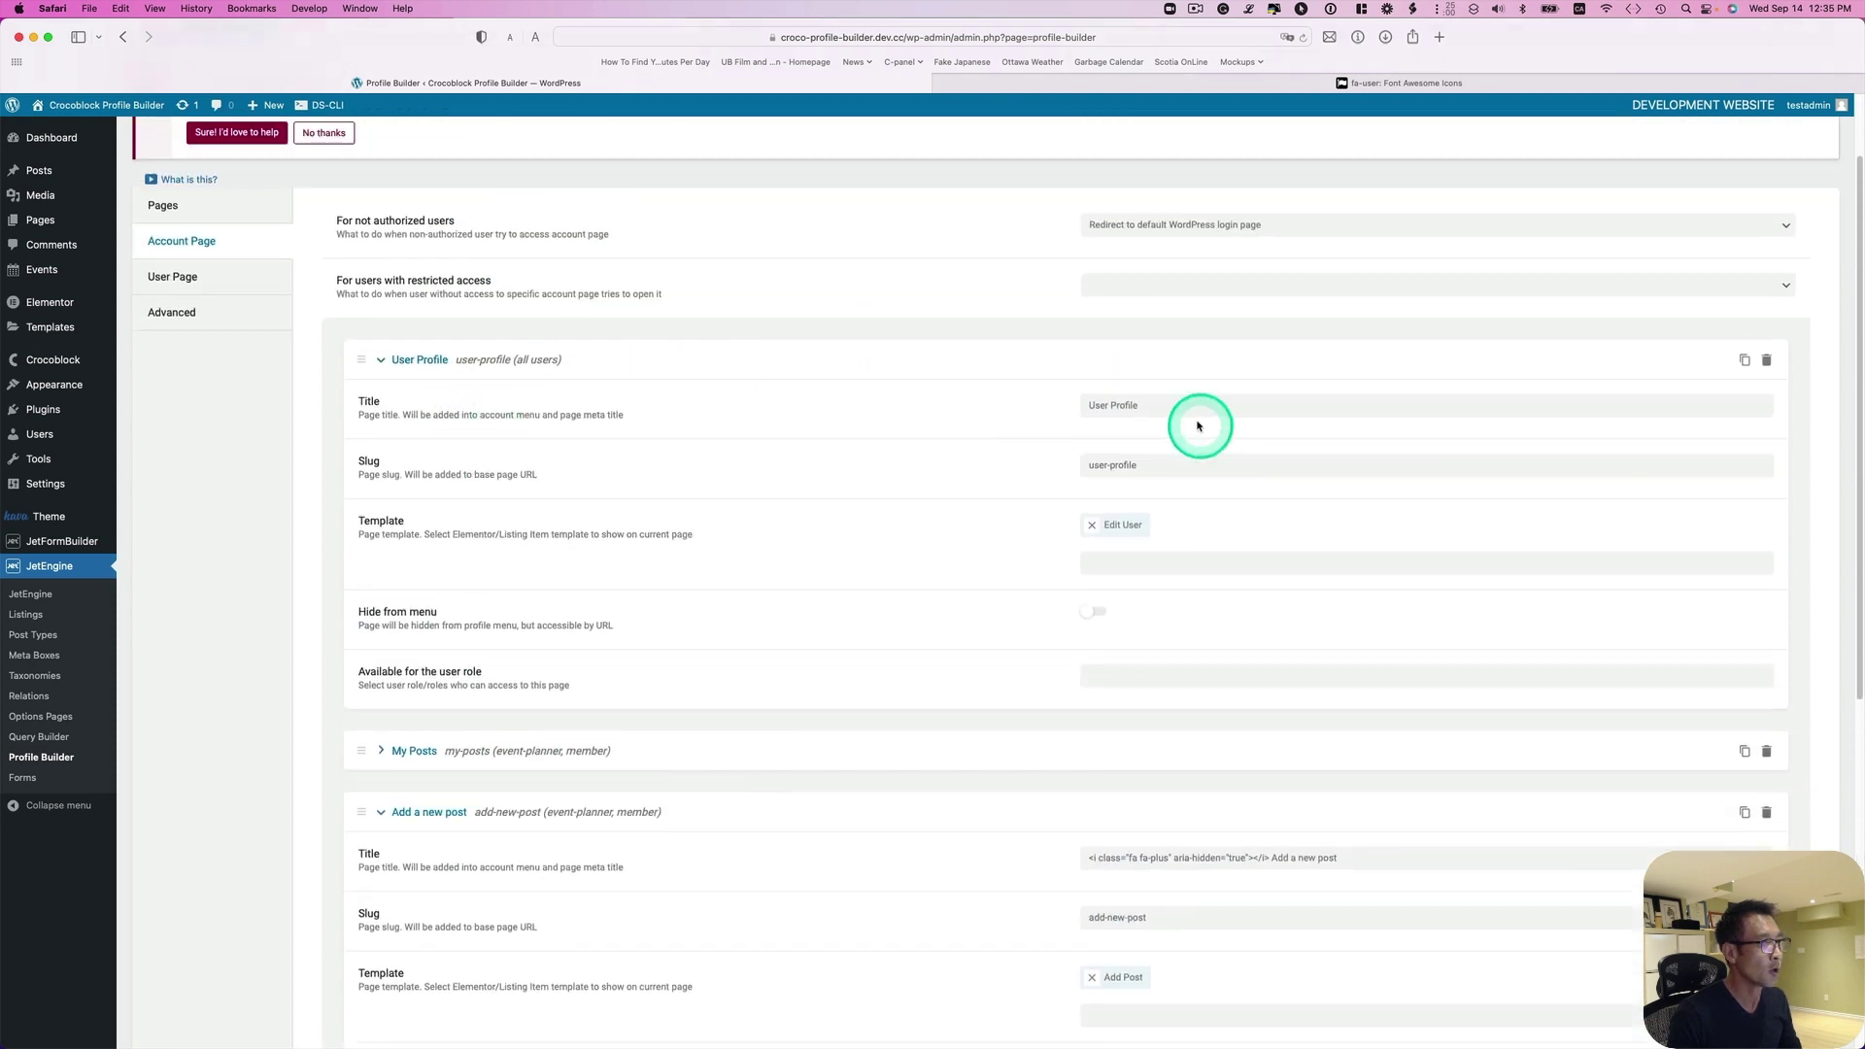
click(1091, 403)
key(super+v)
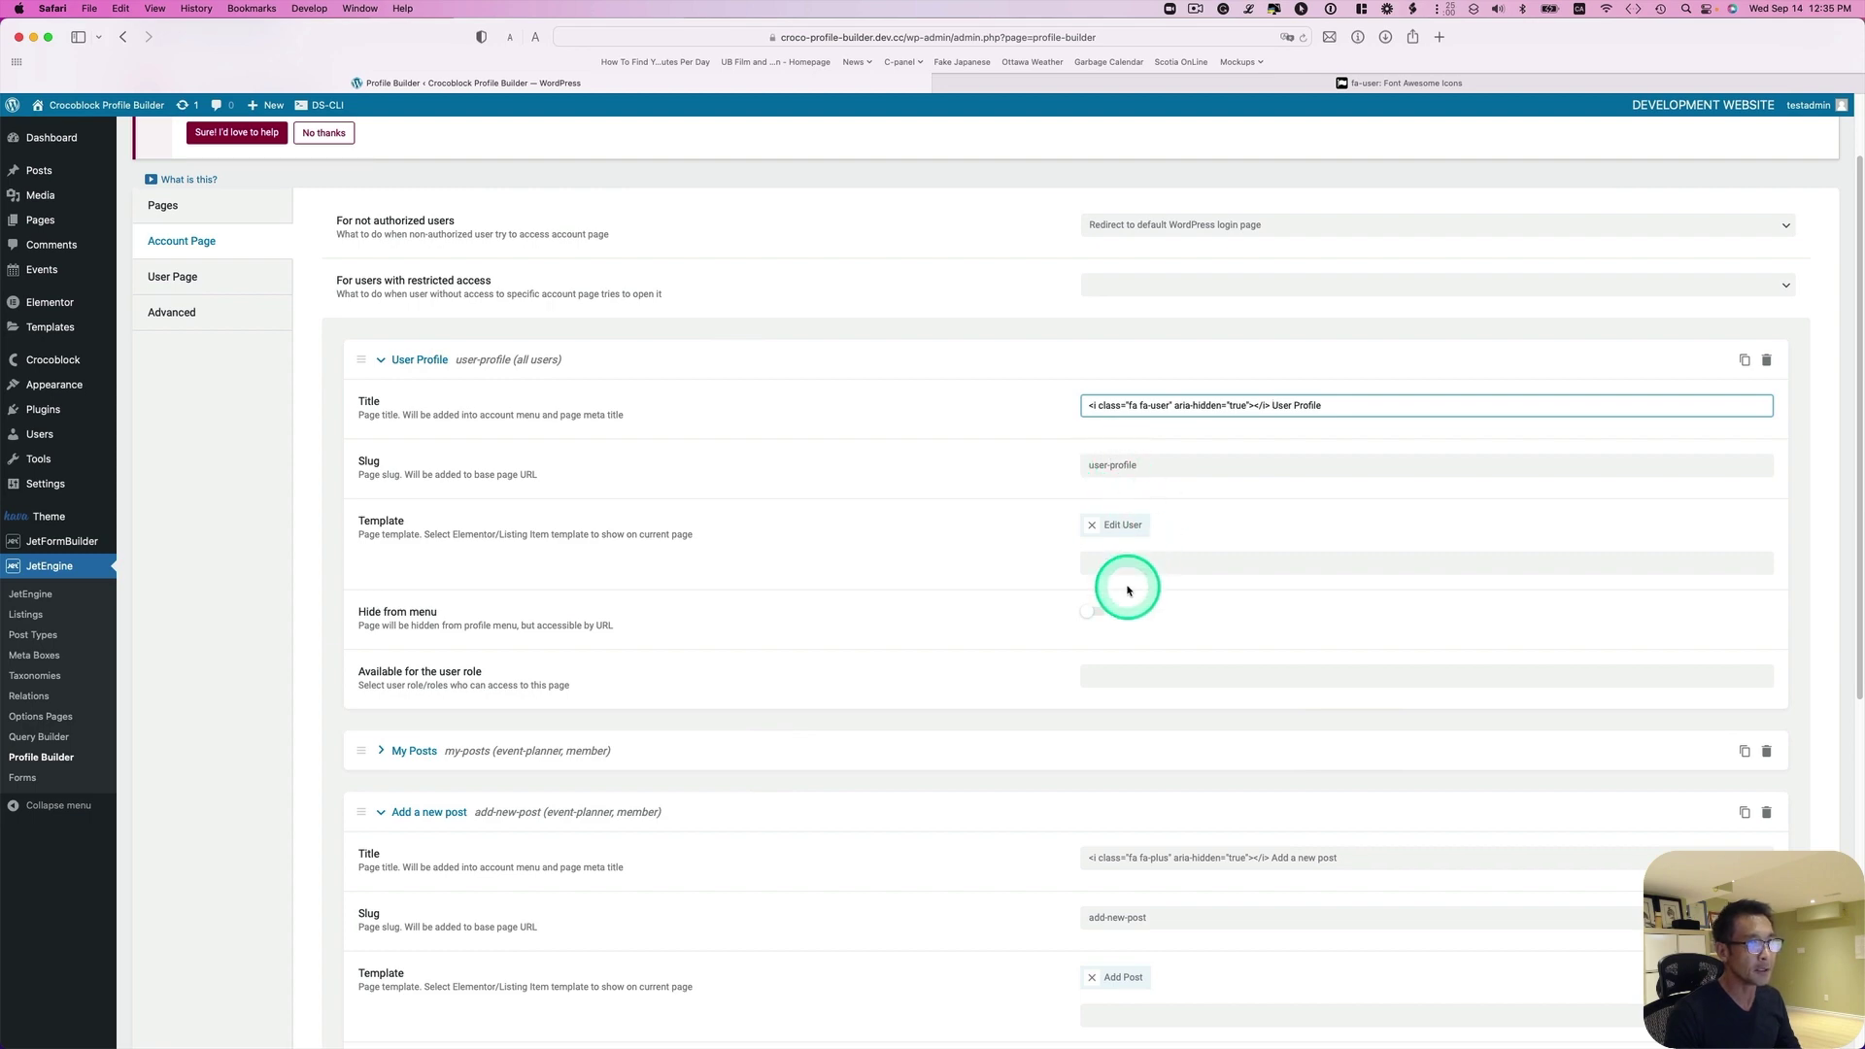
scroll(1128, 589, down, 10)
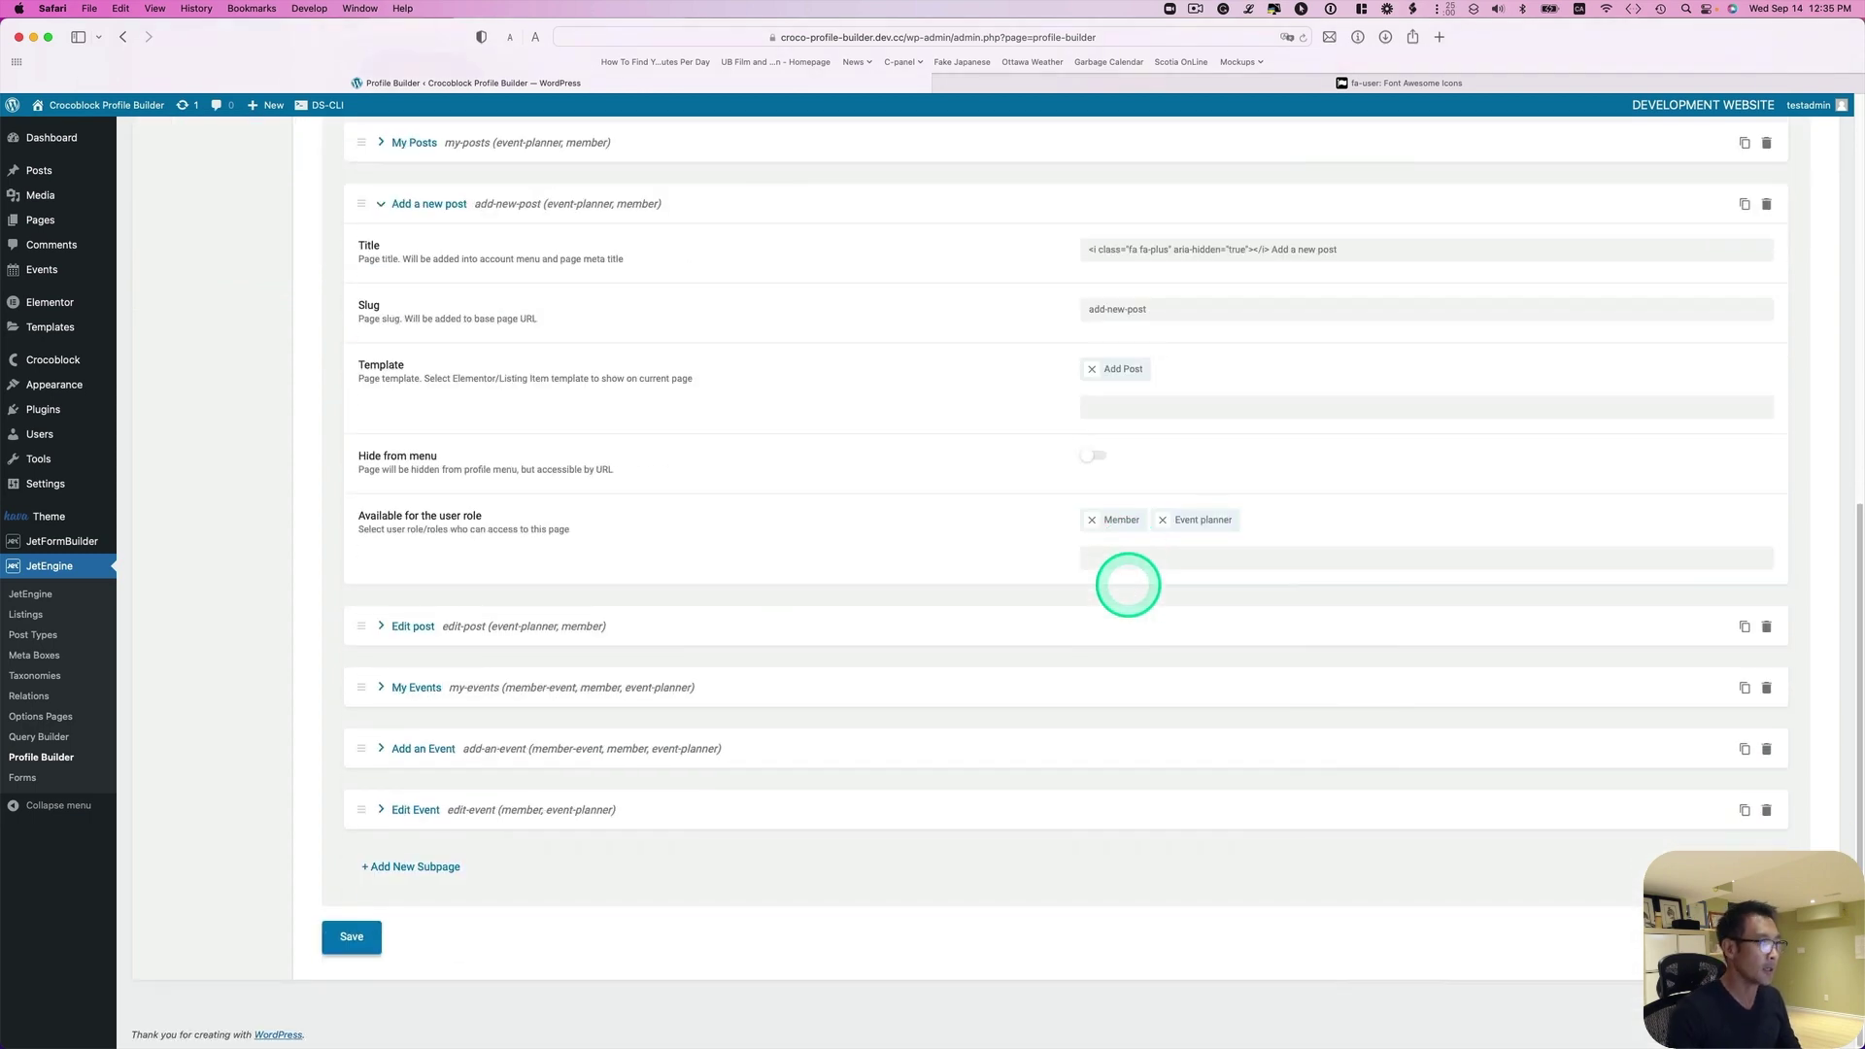
click(358, 936)
key(ctrl+Up)
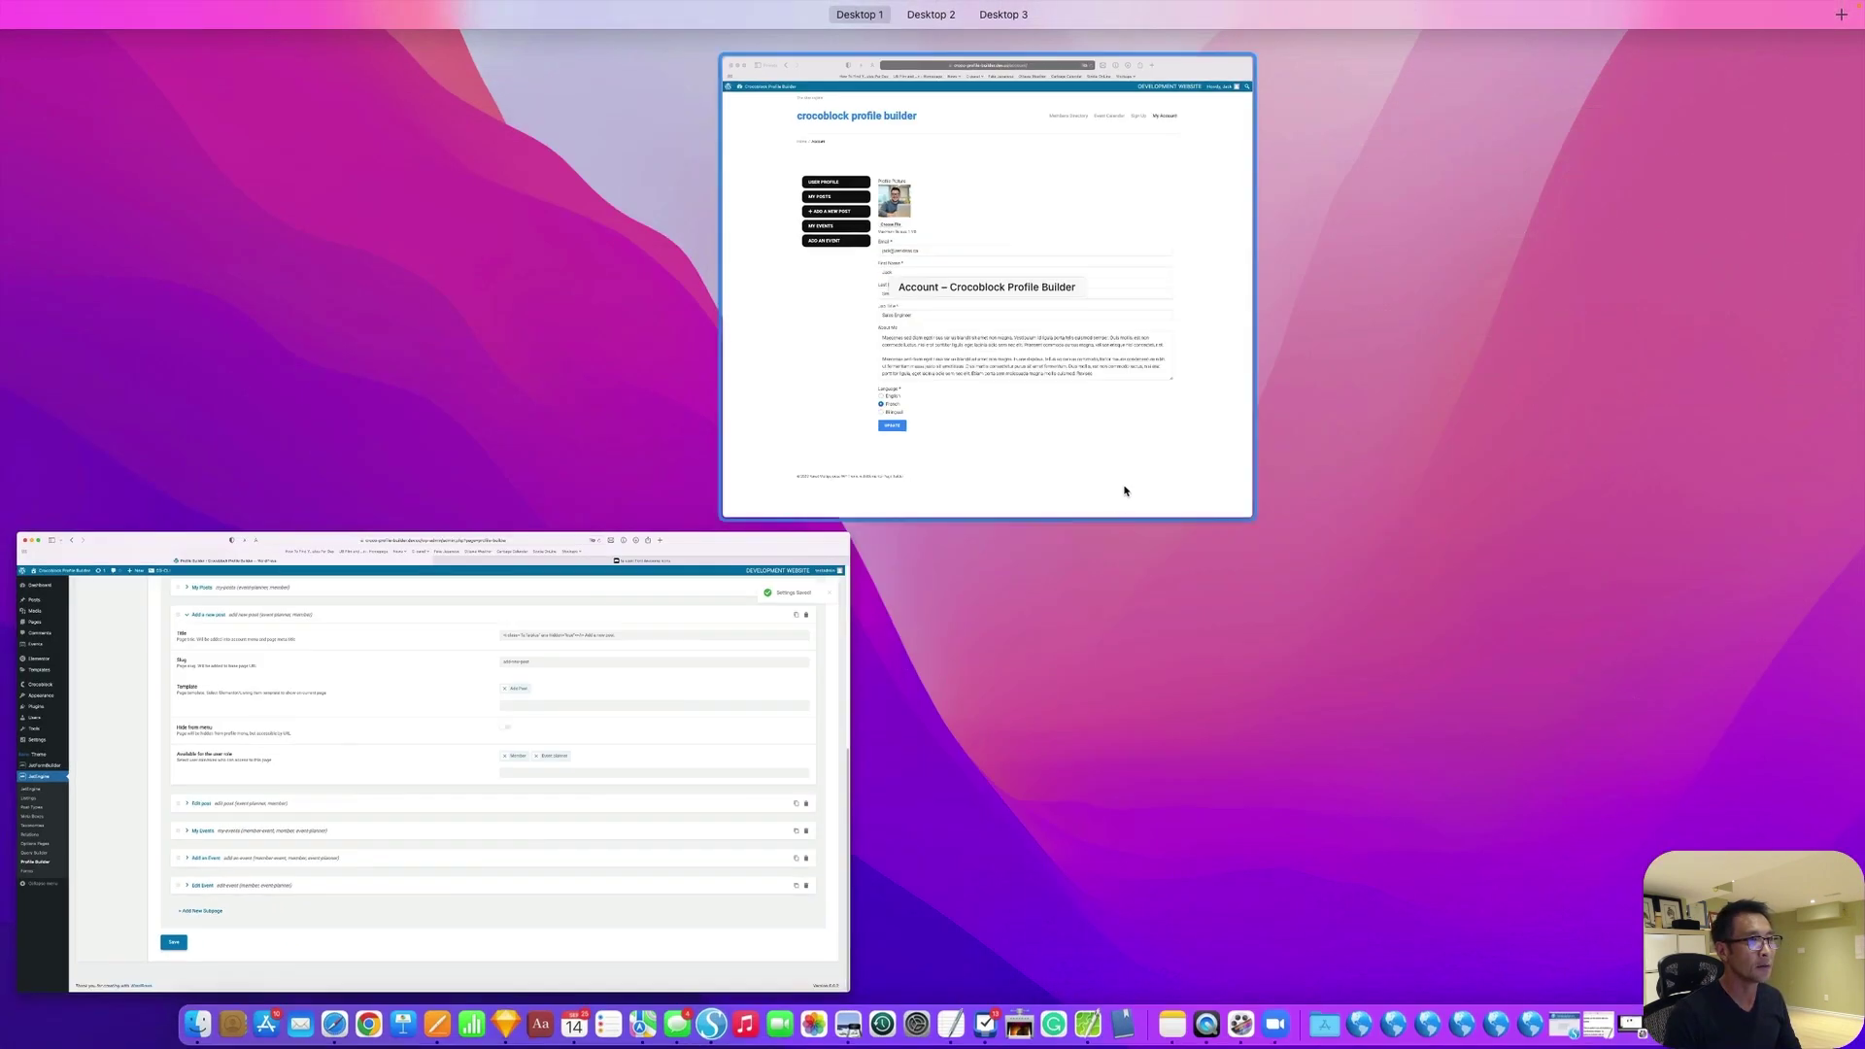
- Reload the front-end account page to check the USER PROFILE icon, then return to the admin window
click(1127, 491)
click(1505, 37)
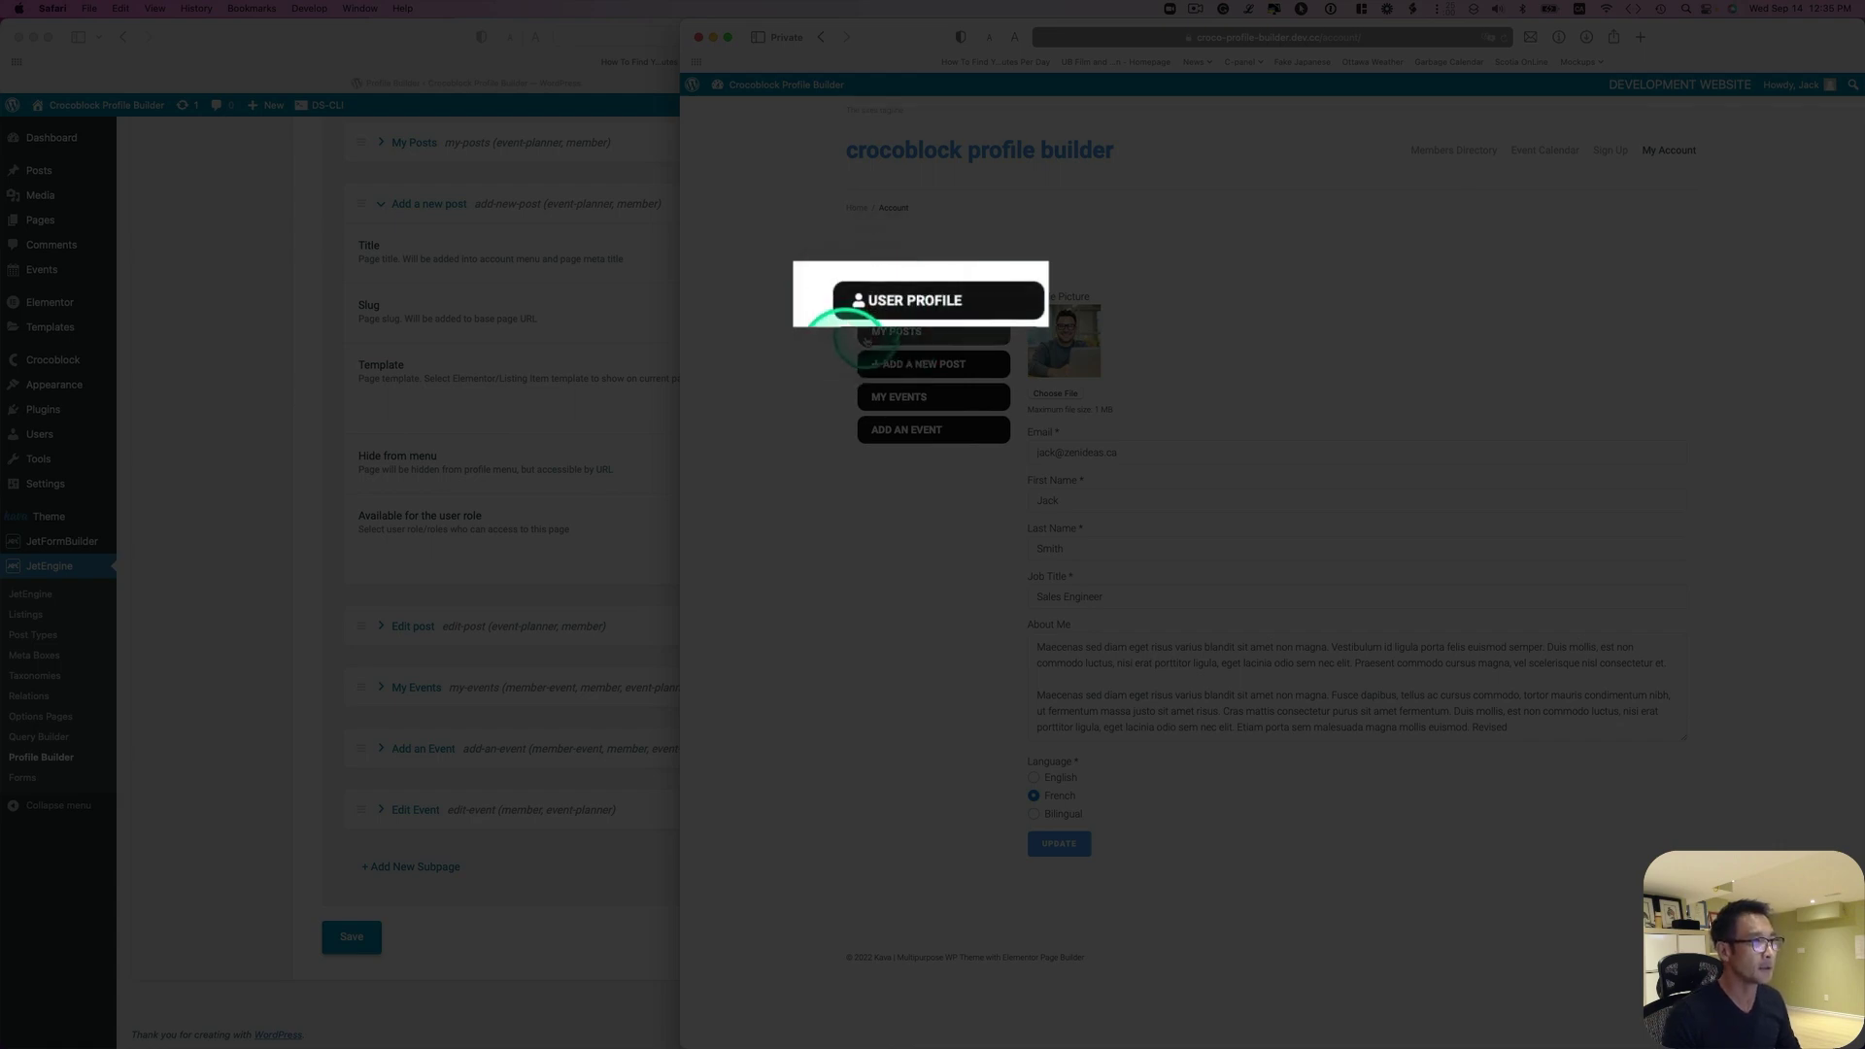
key(ctrl+Up)
click(695, 583)
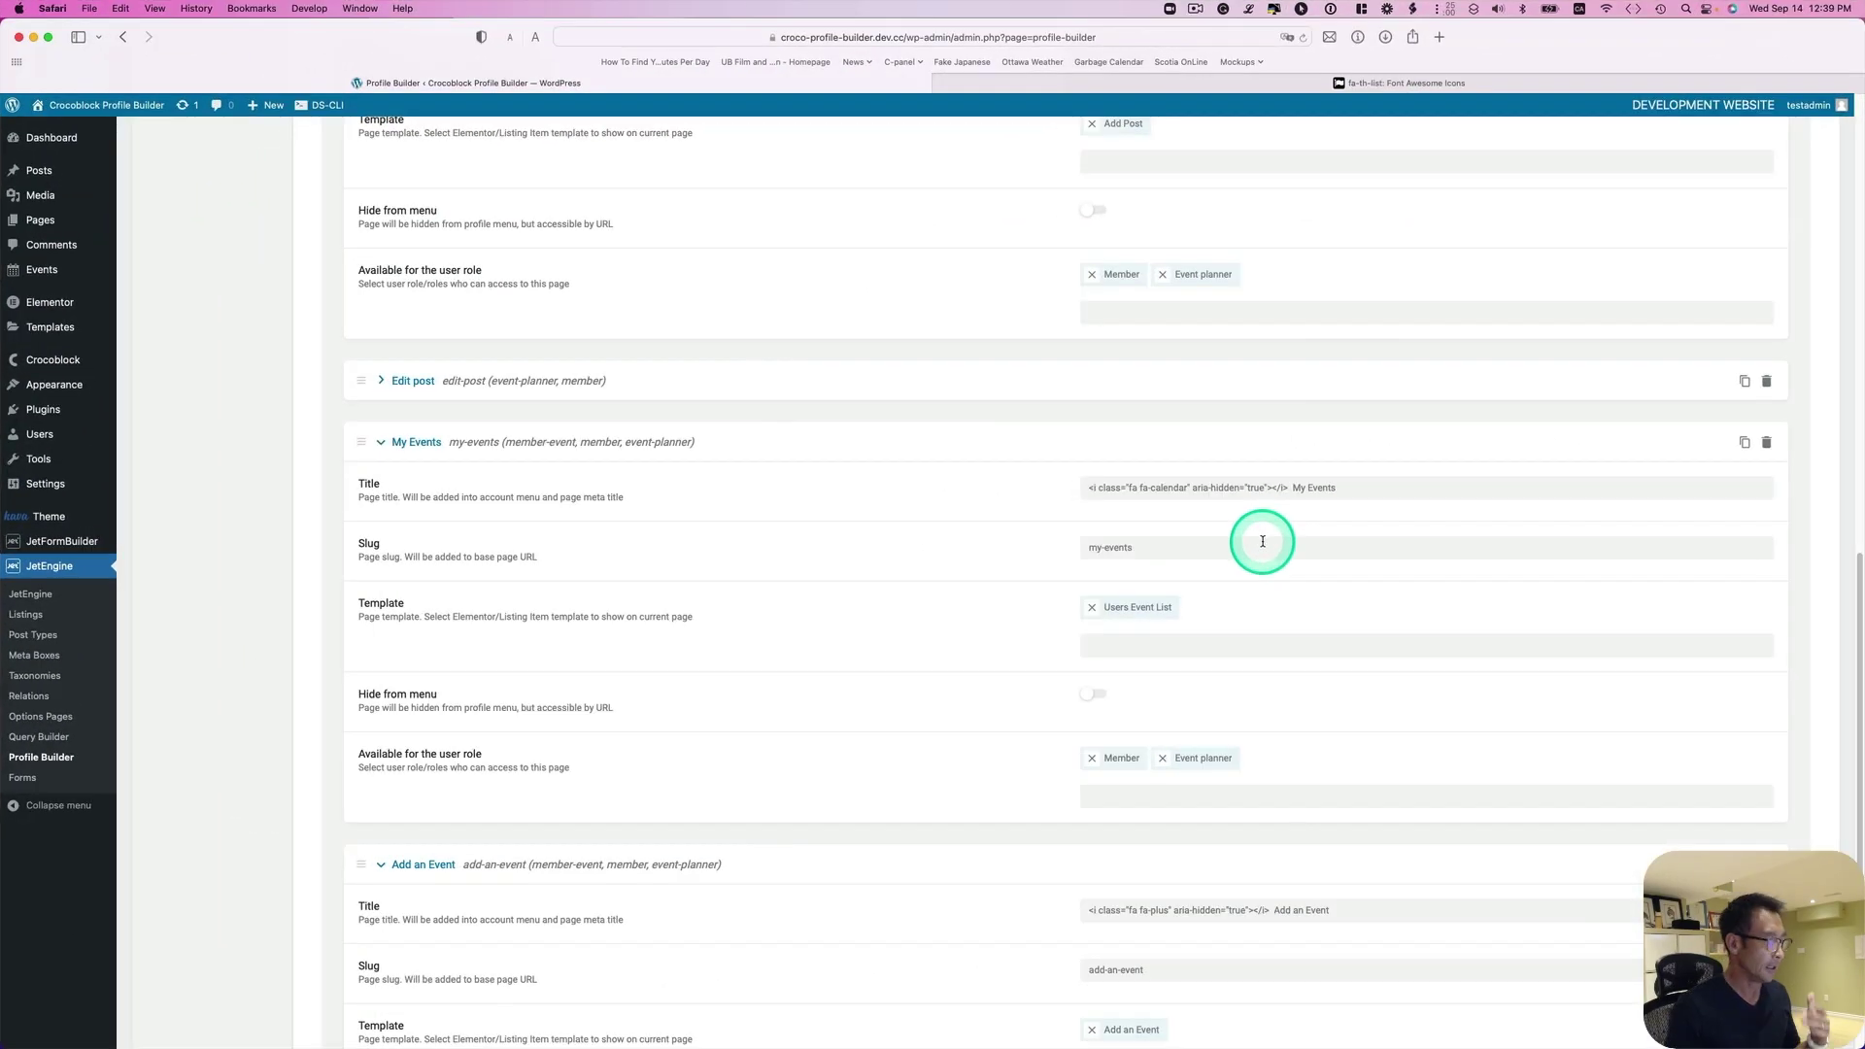
- Bring the front-end account window forward and widen it
scroll(1265, 544, up, 5)
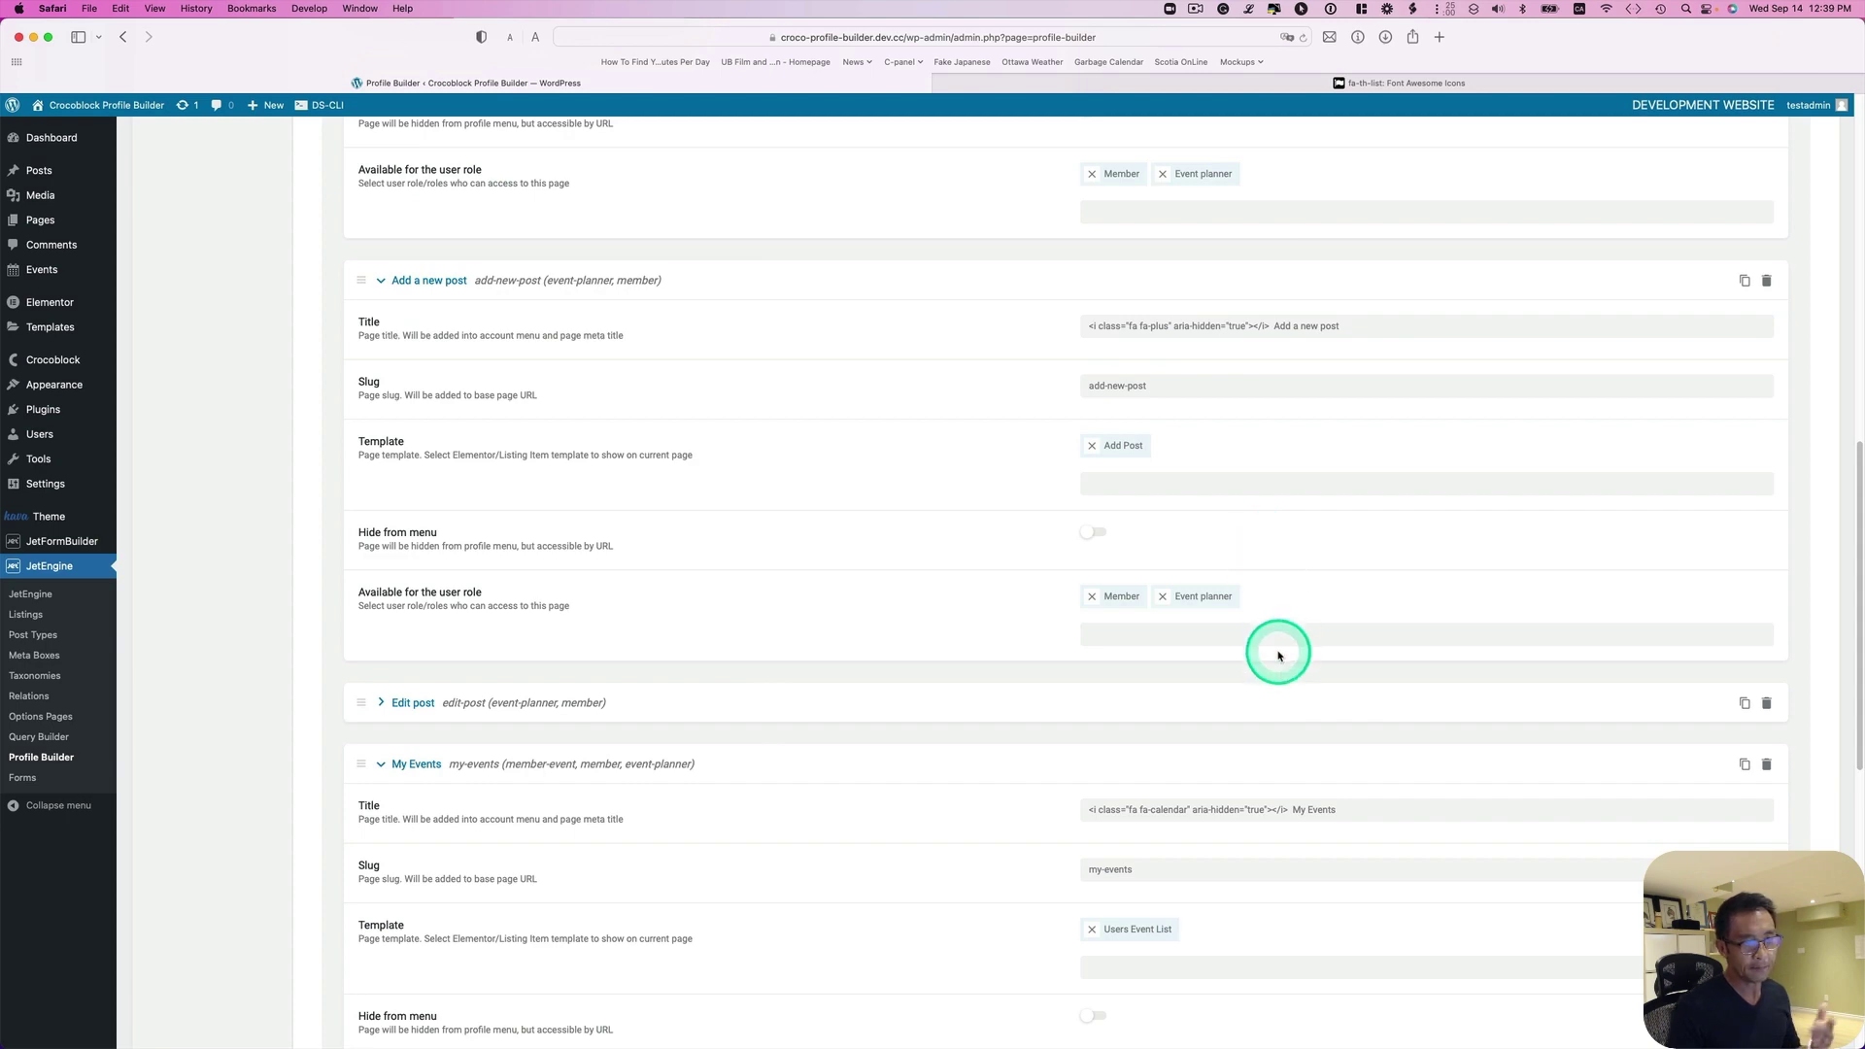
scroll(1205, 821, up, 5)
key(ctrl+Up)
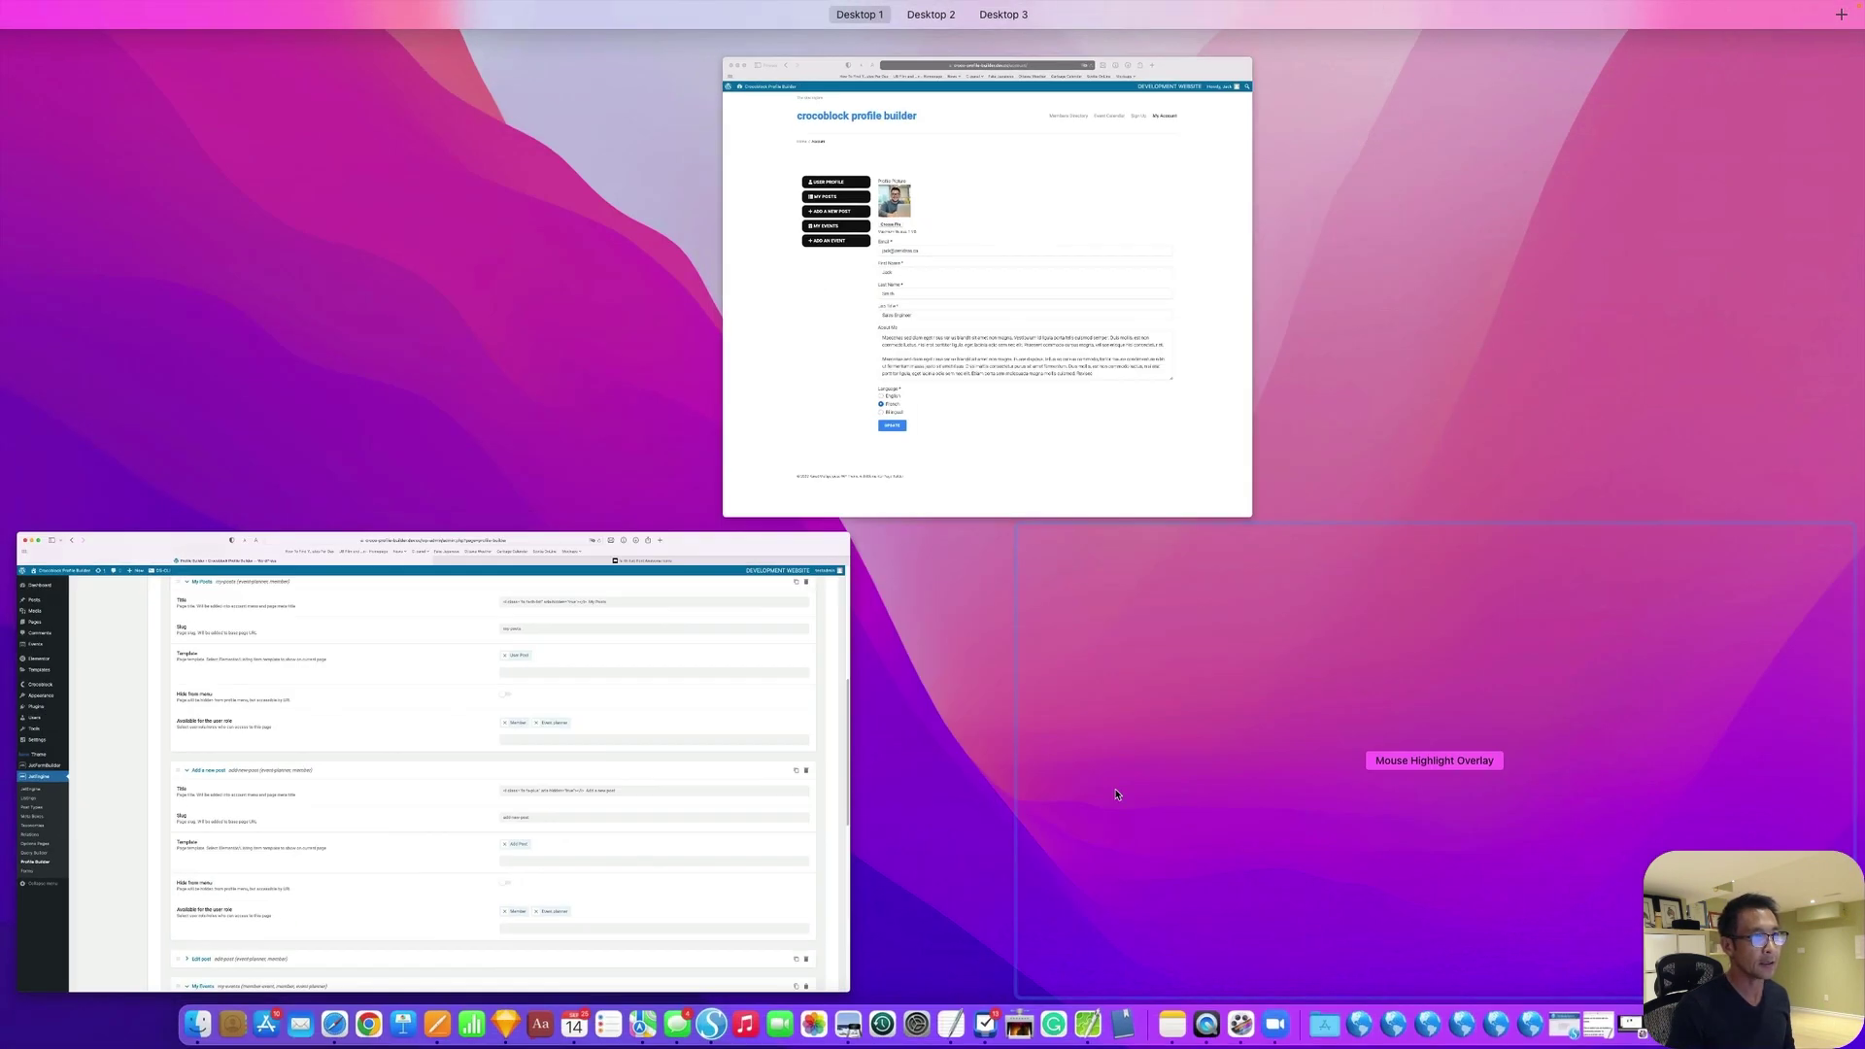
click(1036, 451)
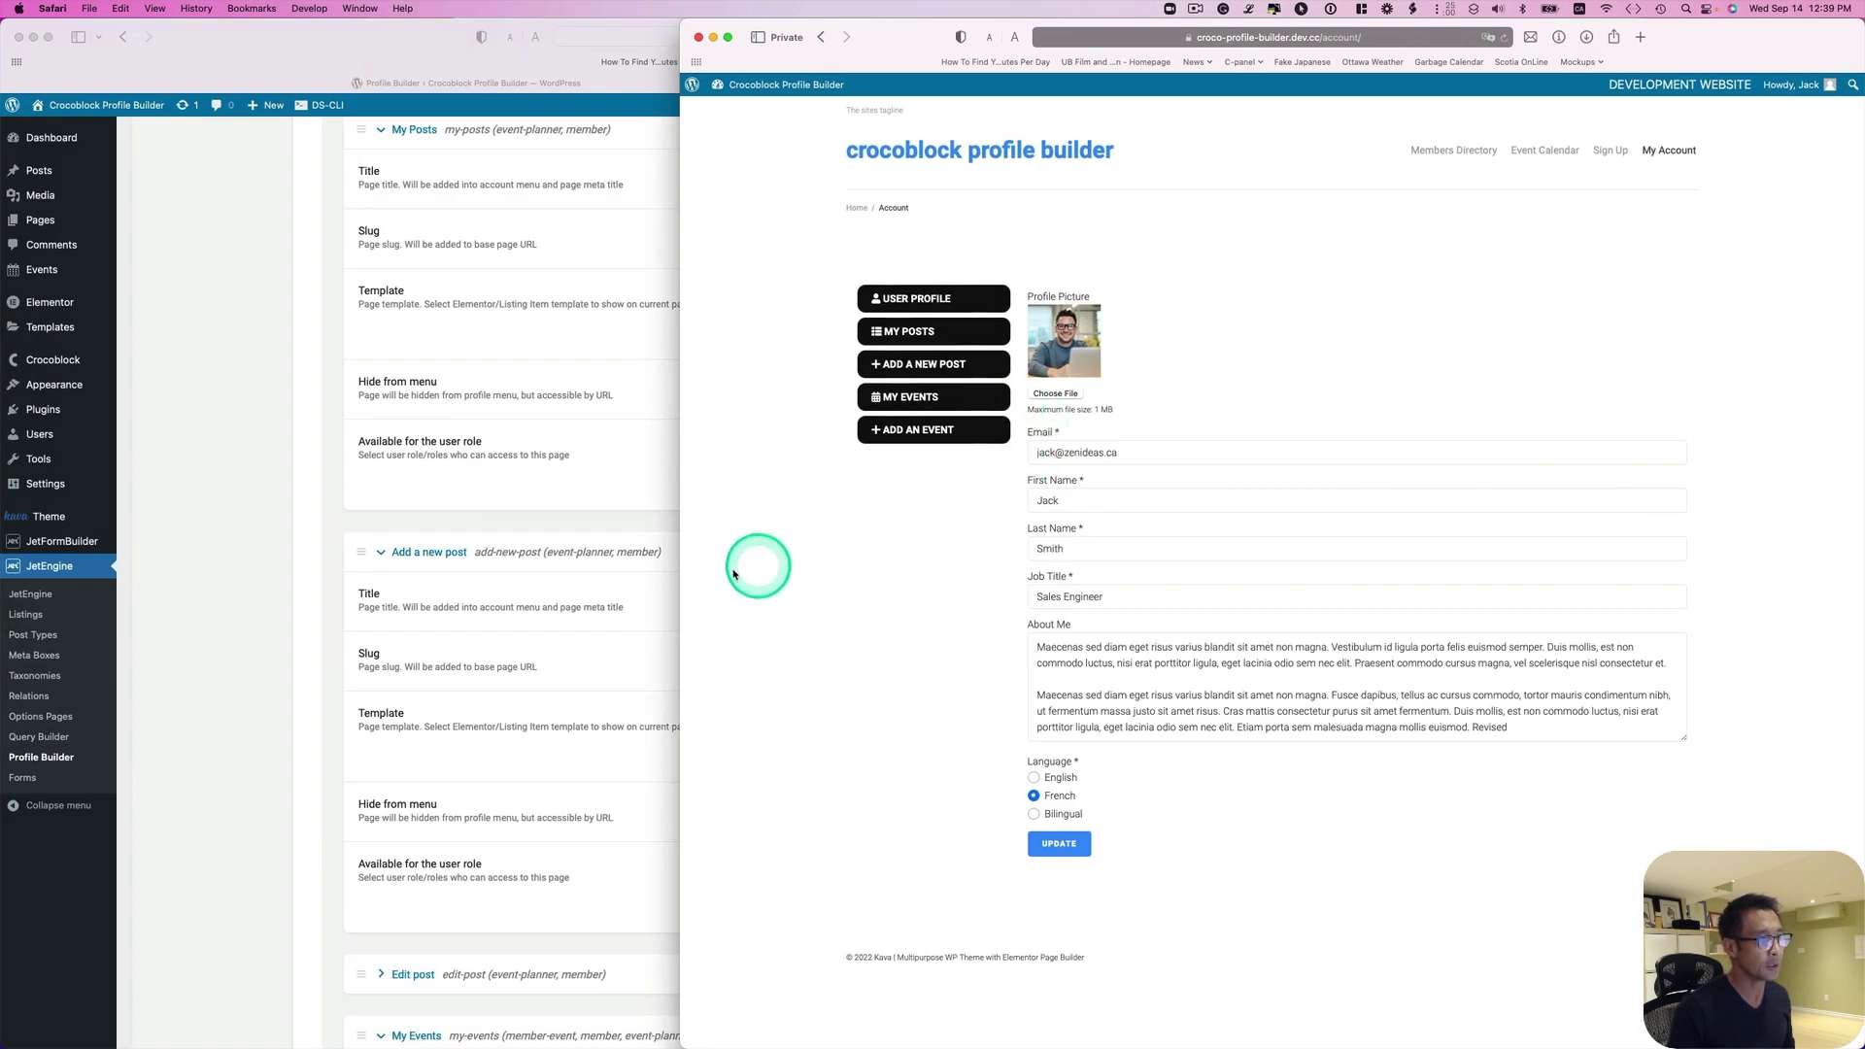
drag(678, 541, 170, 457)
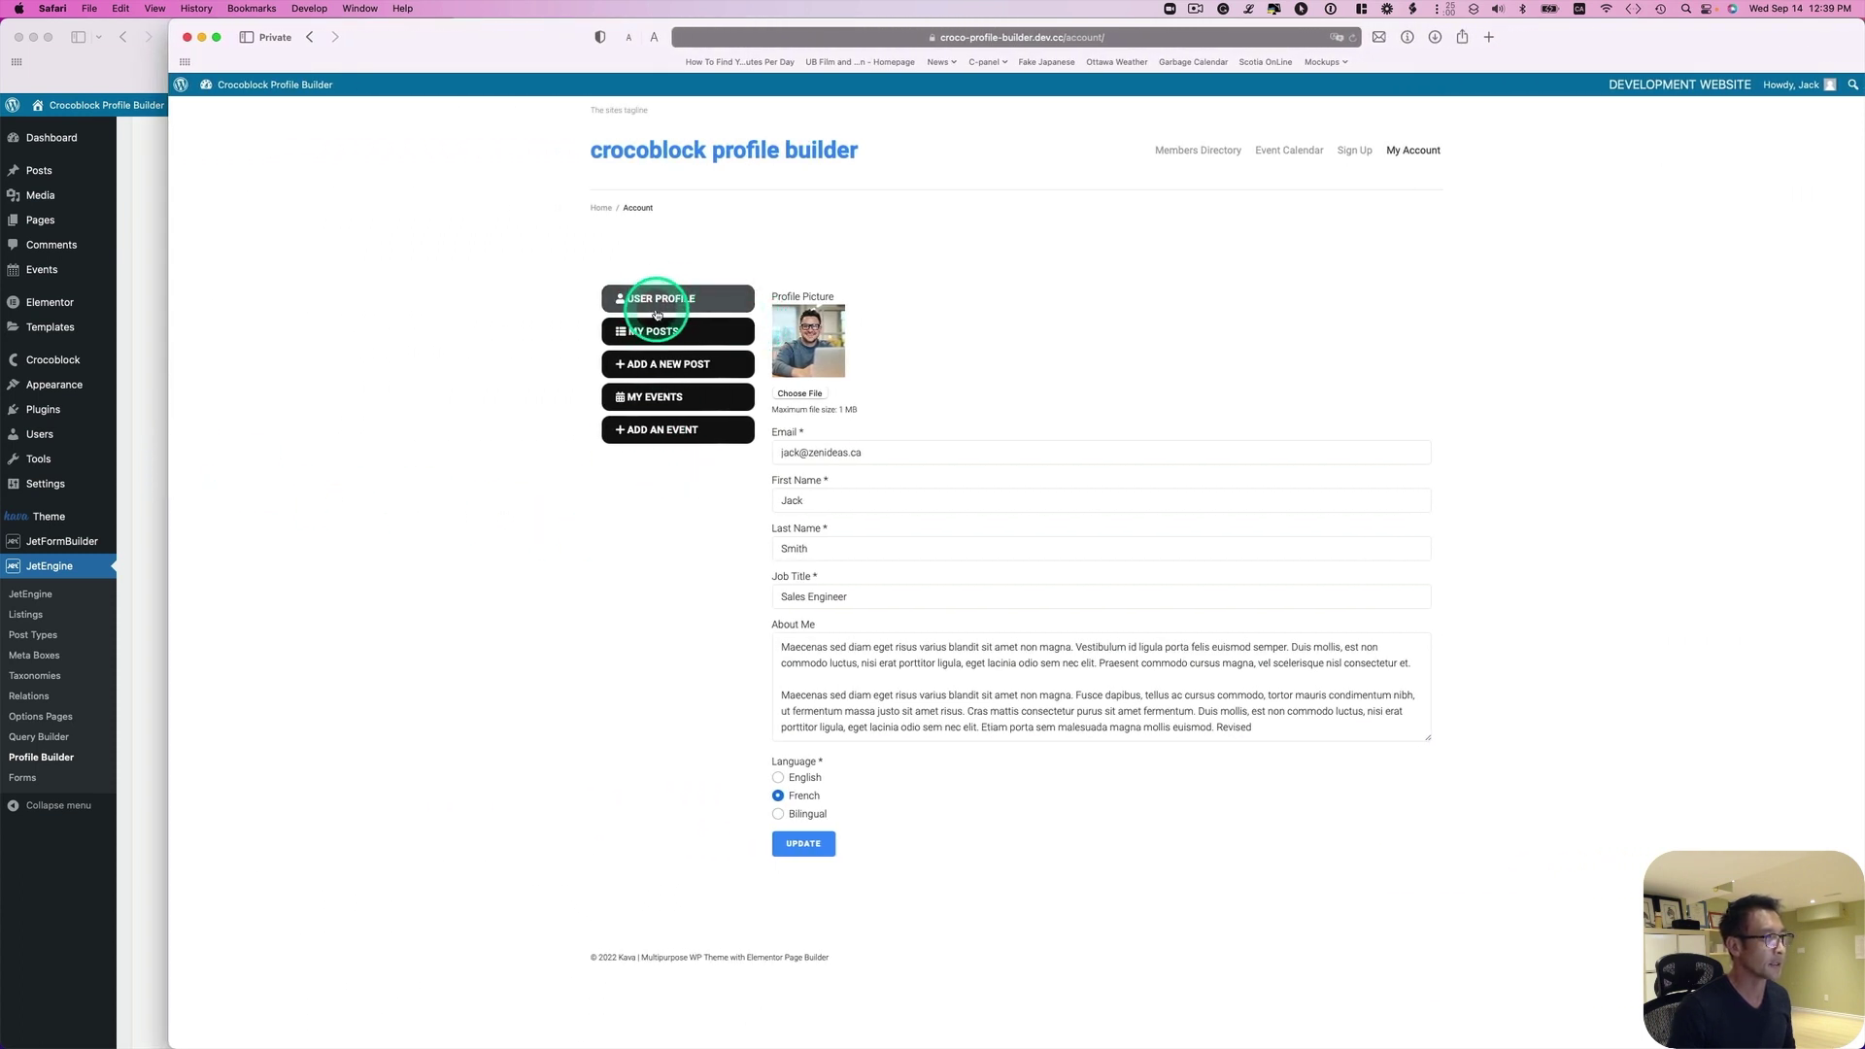
- Open the User Profile, My Events and Add an Event subpages from their icon pills
click(653, 300)
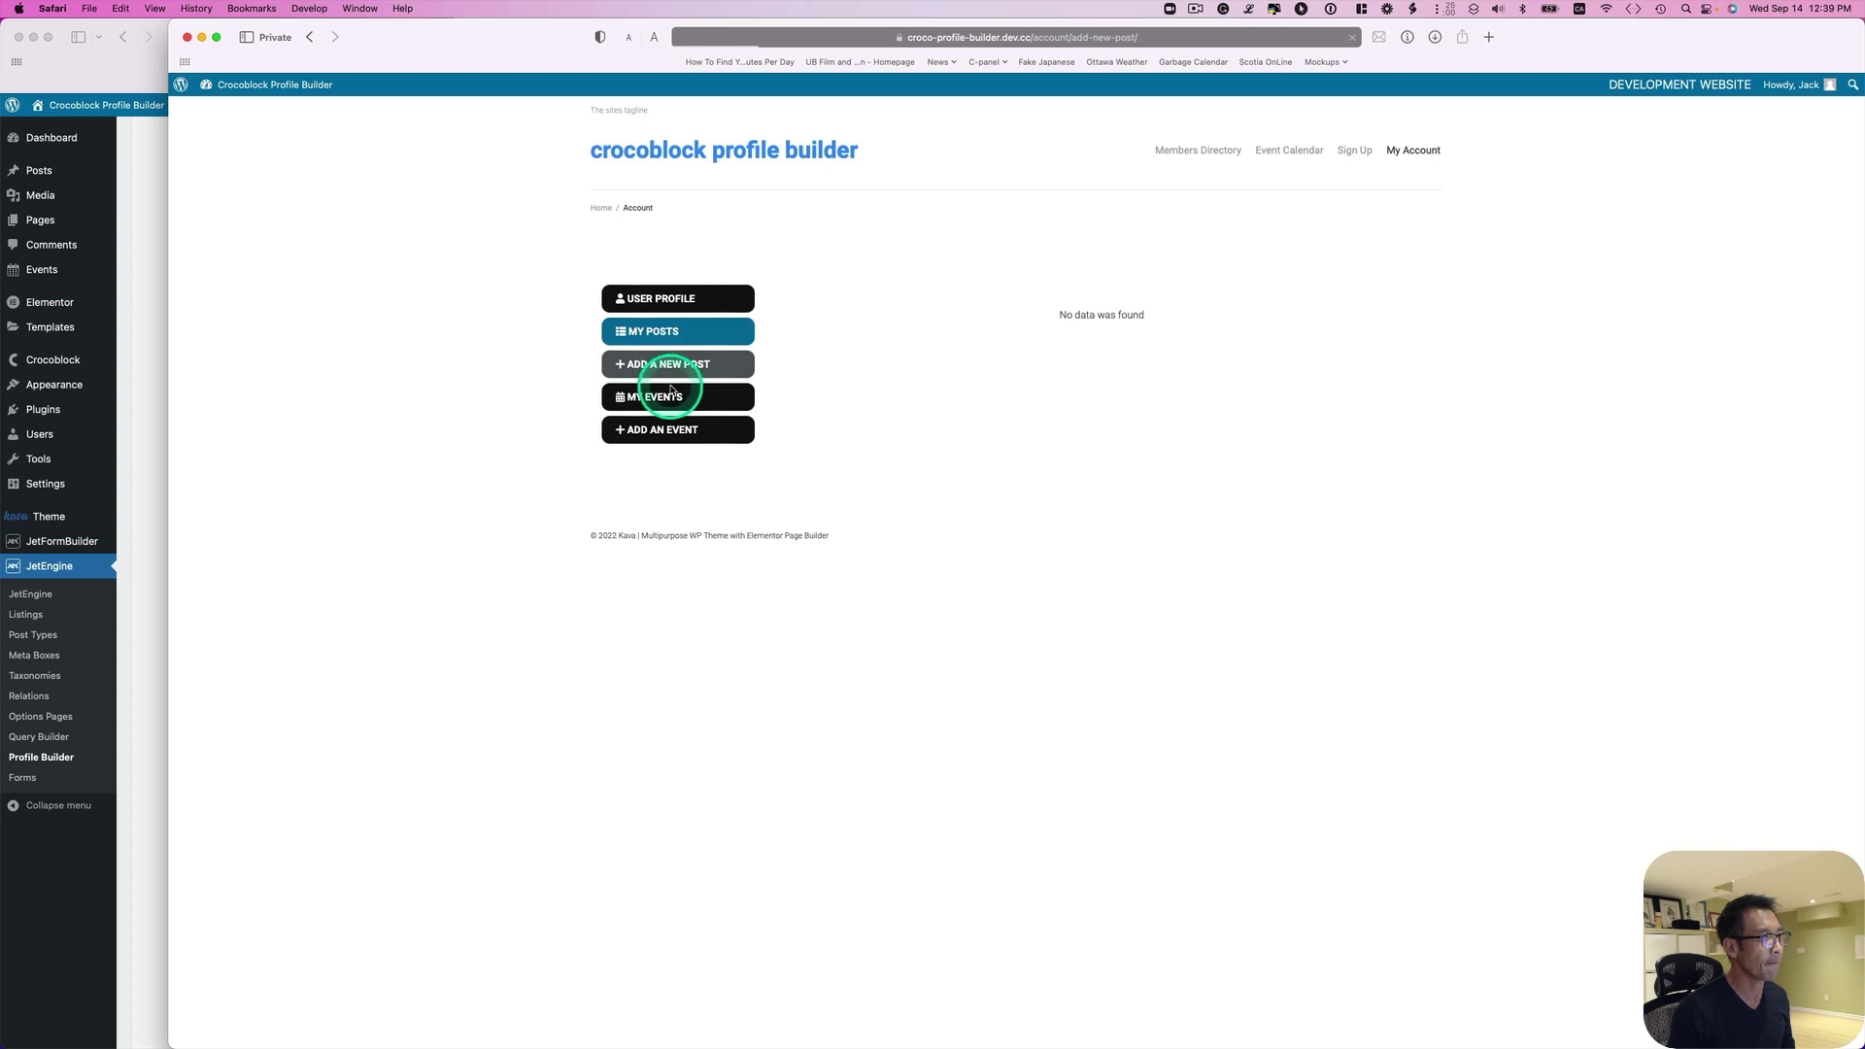
click(670, 396)
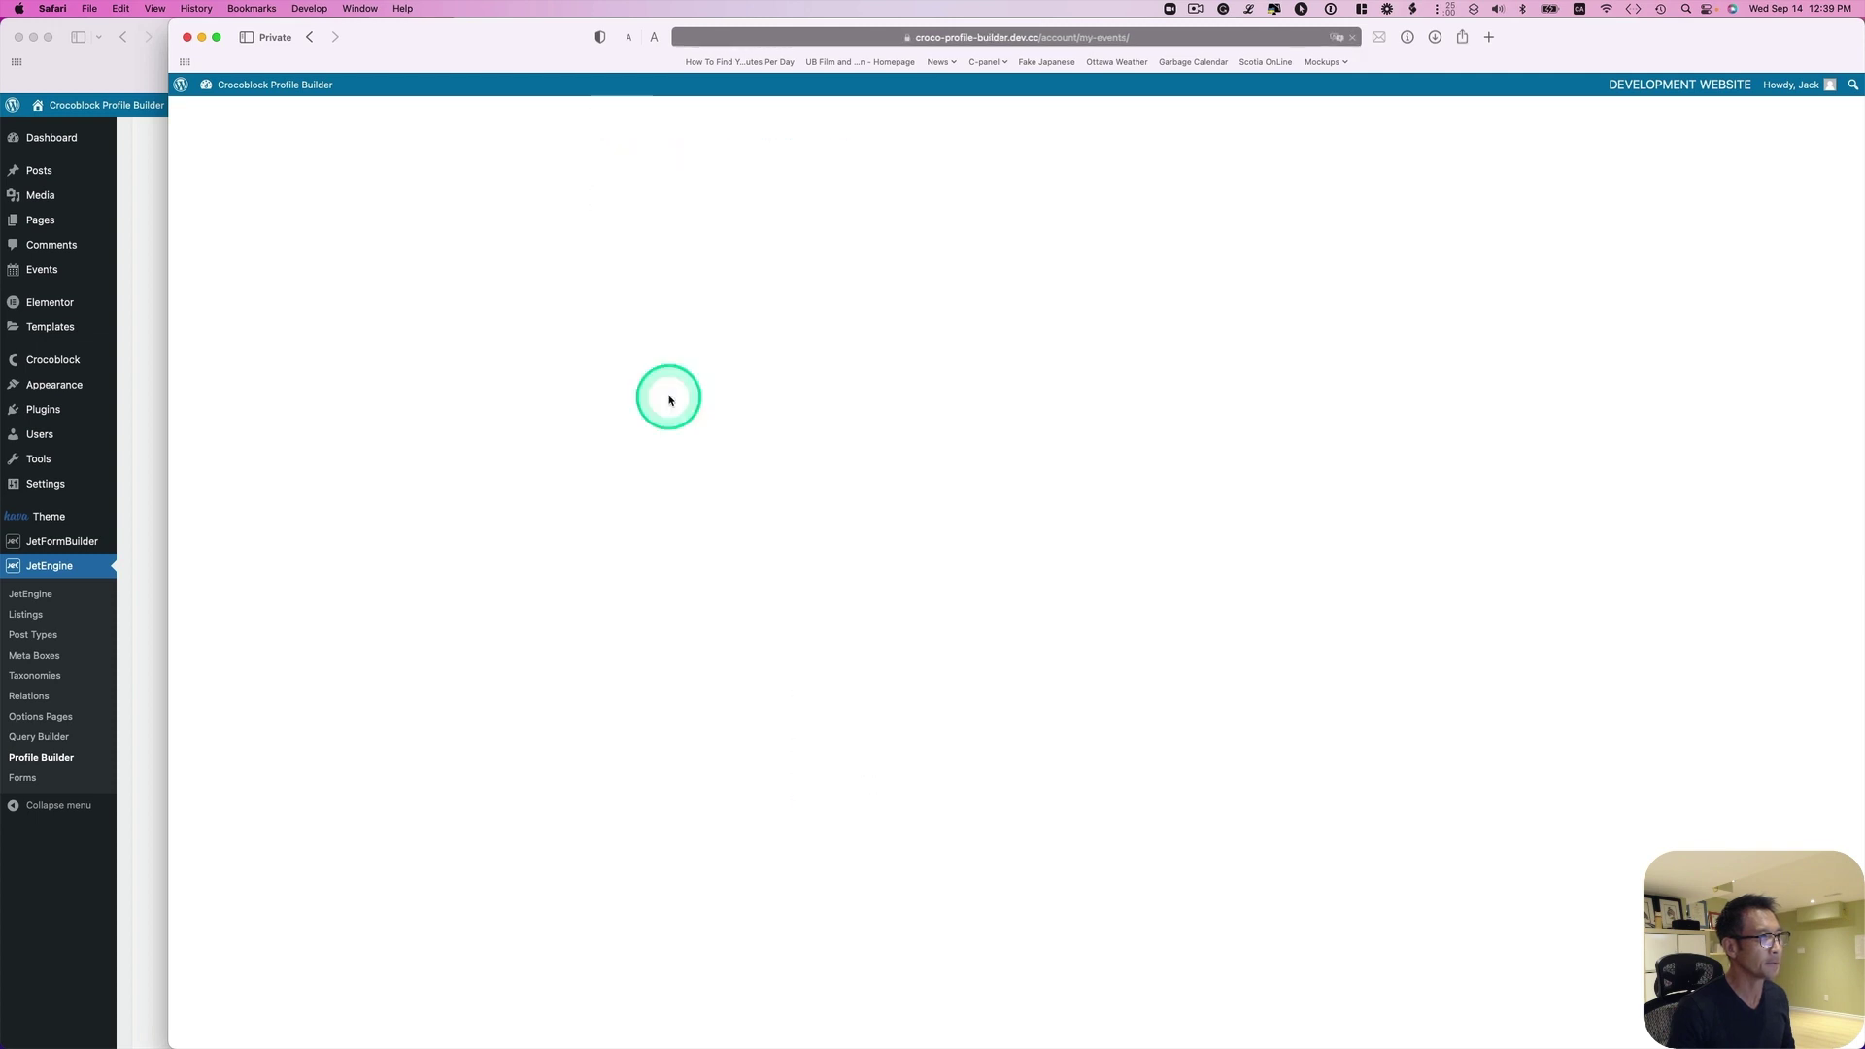
click(676, 428)
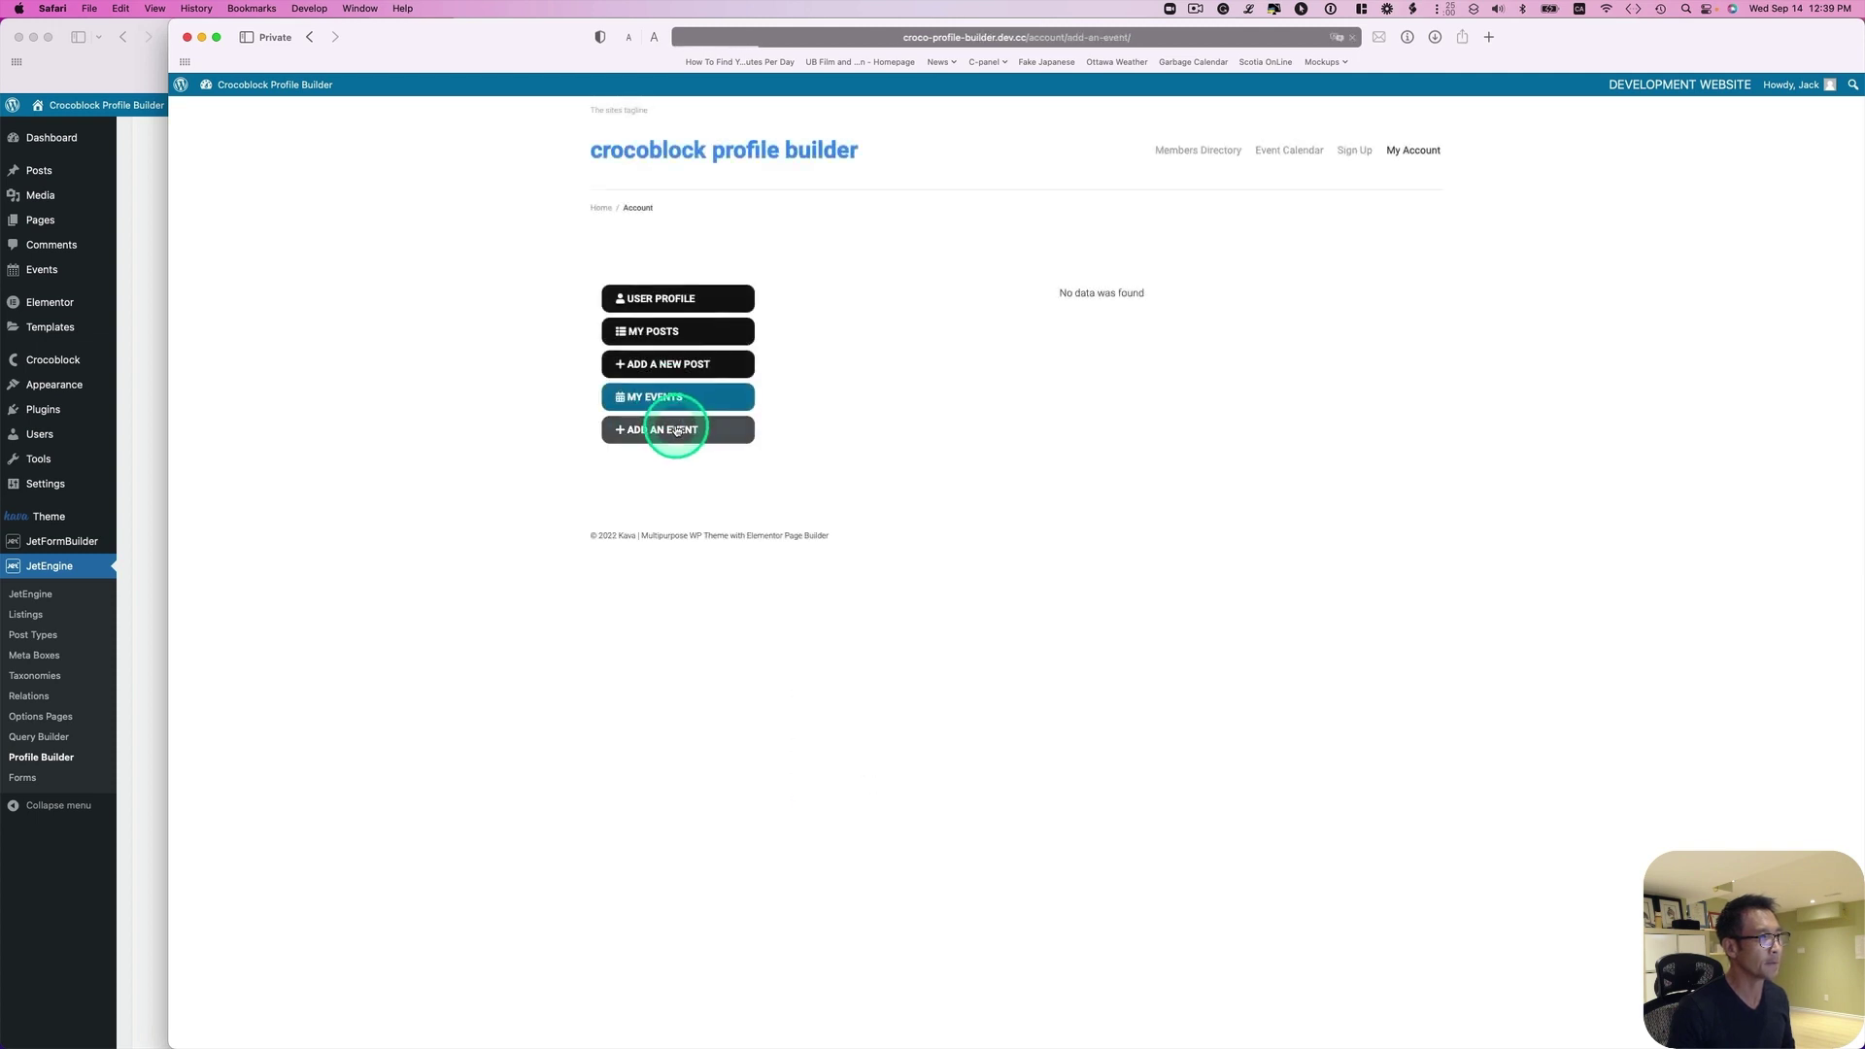